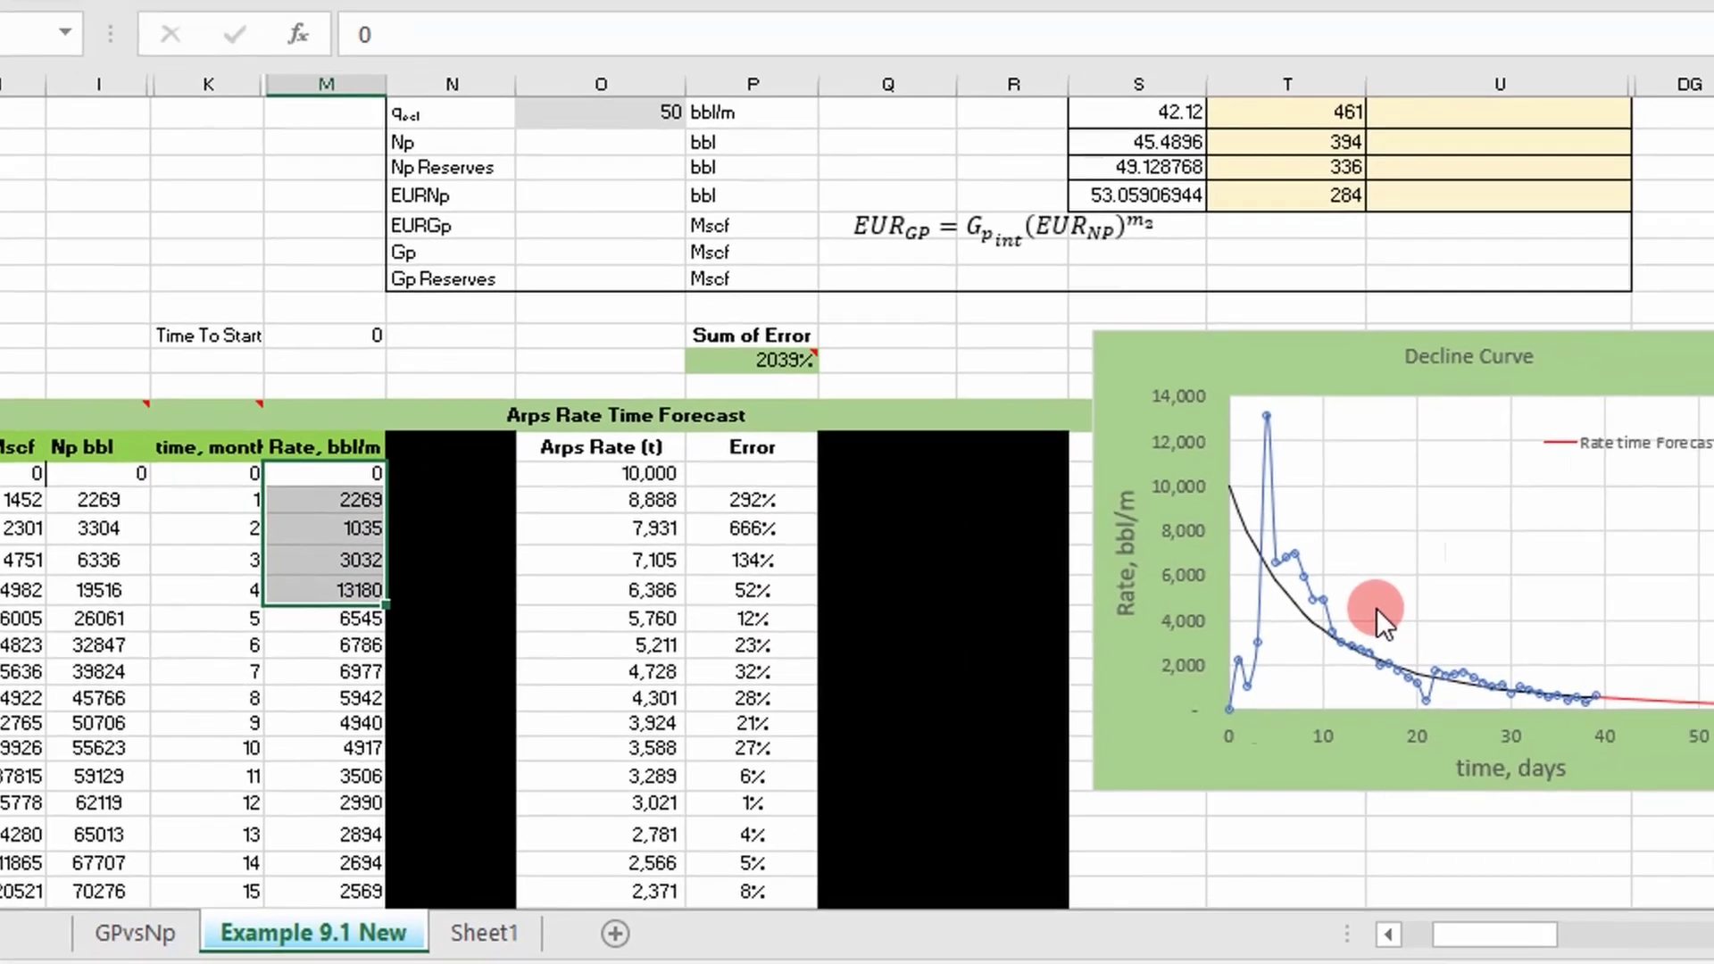
Examine which cell ranges feed the actual rate series and the black forecast curve on the Decline Curve chart
scroll(1182, 602, down, 1)
scroll(1181, 593, up, 1)
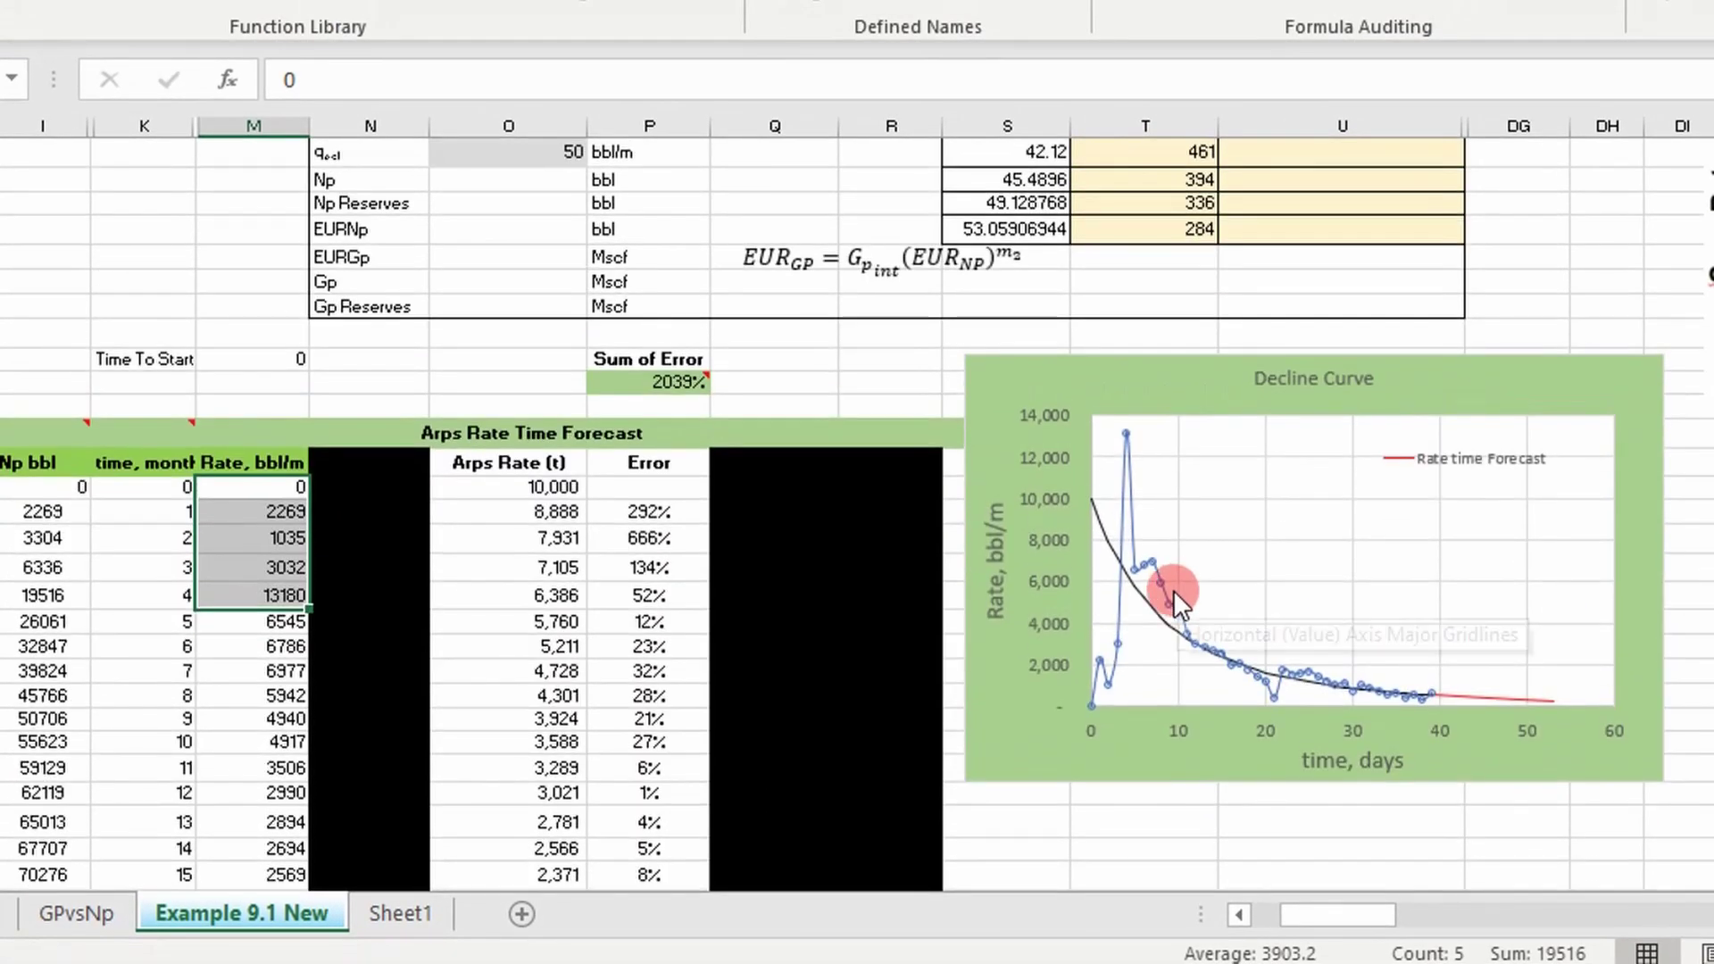
click(1170, 589)
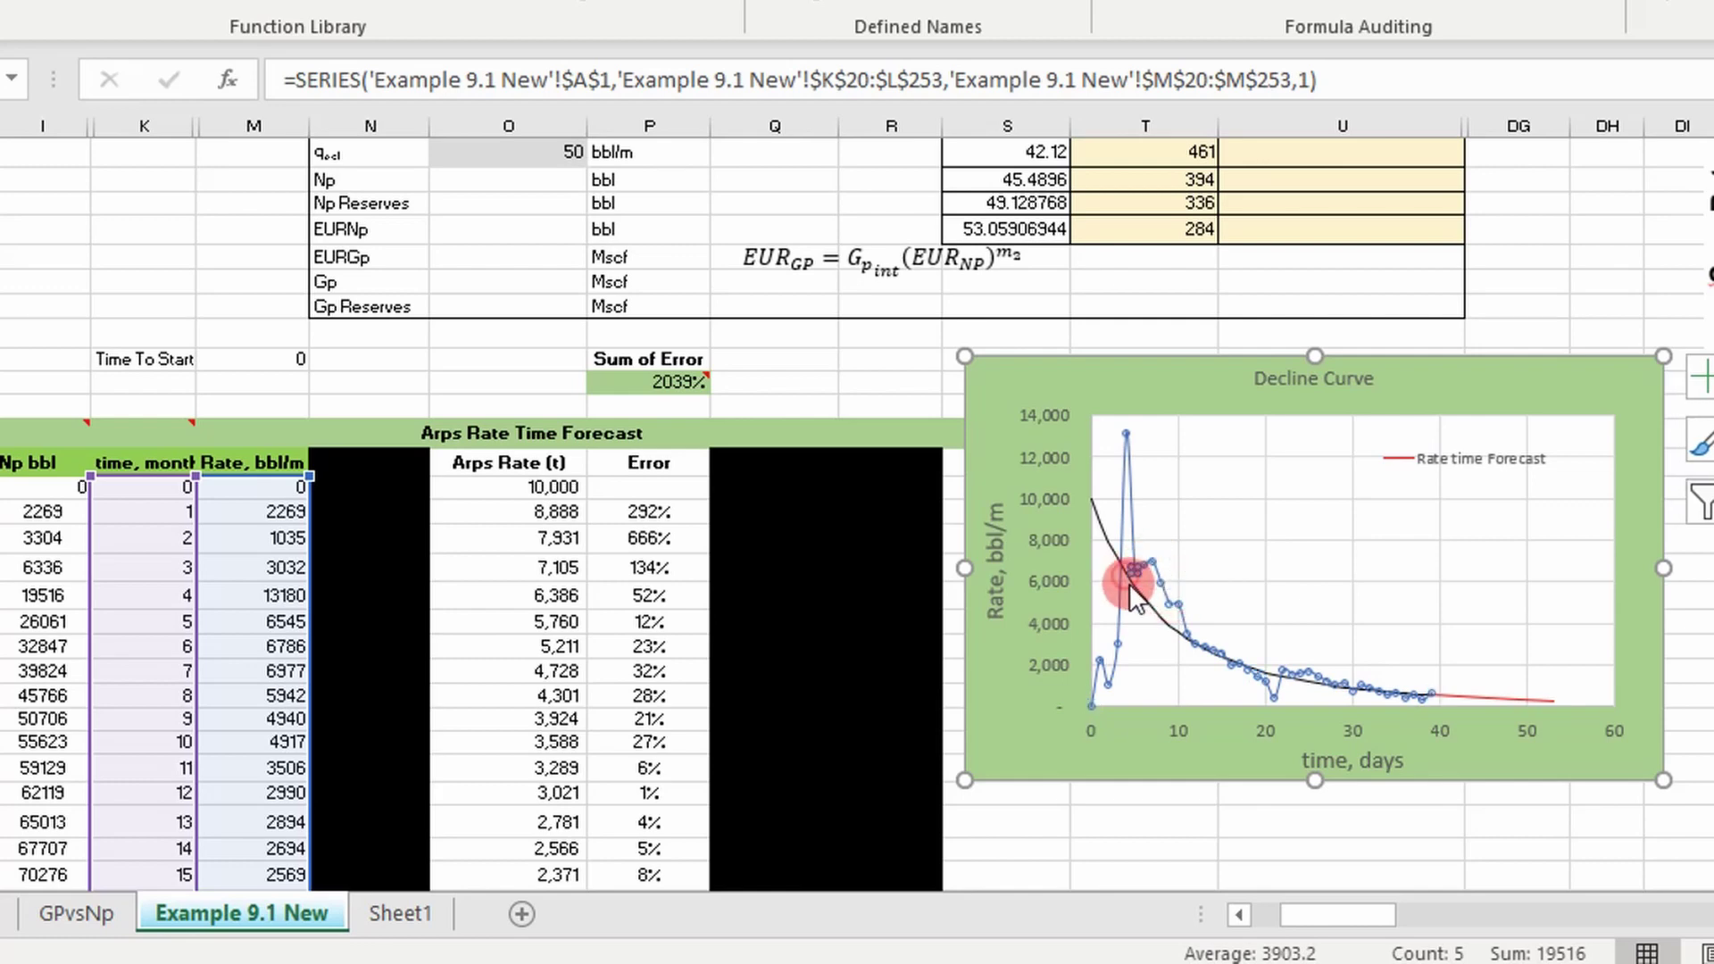
click(1133, 571)
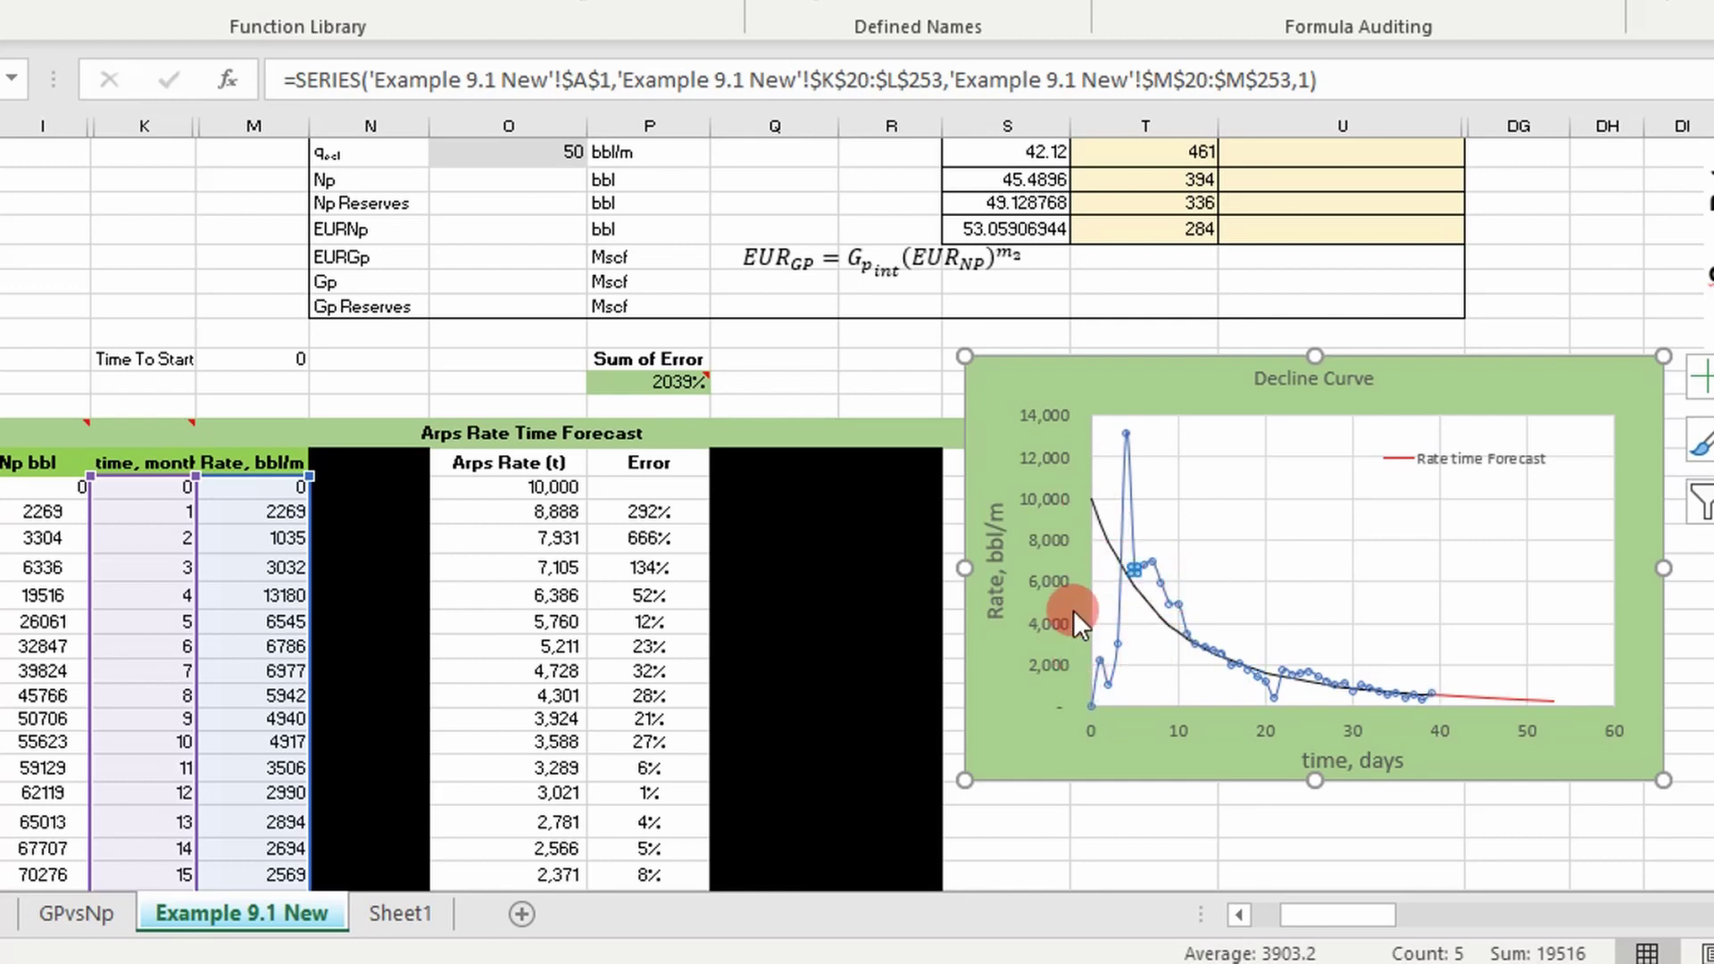
click(1143, 615)
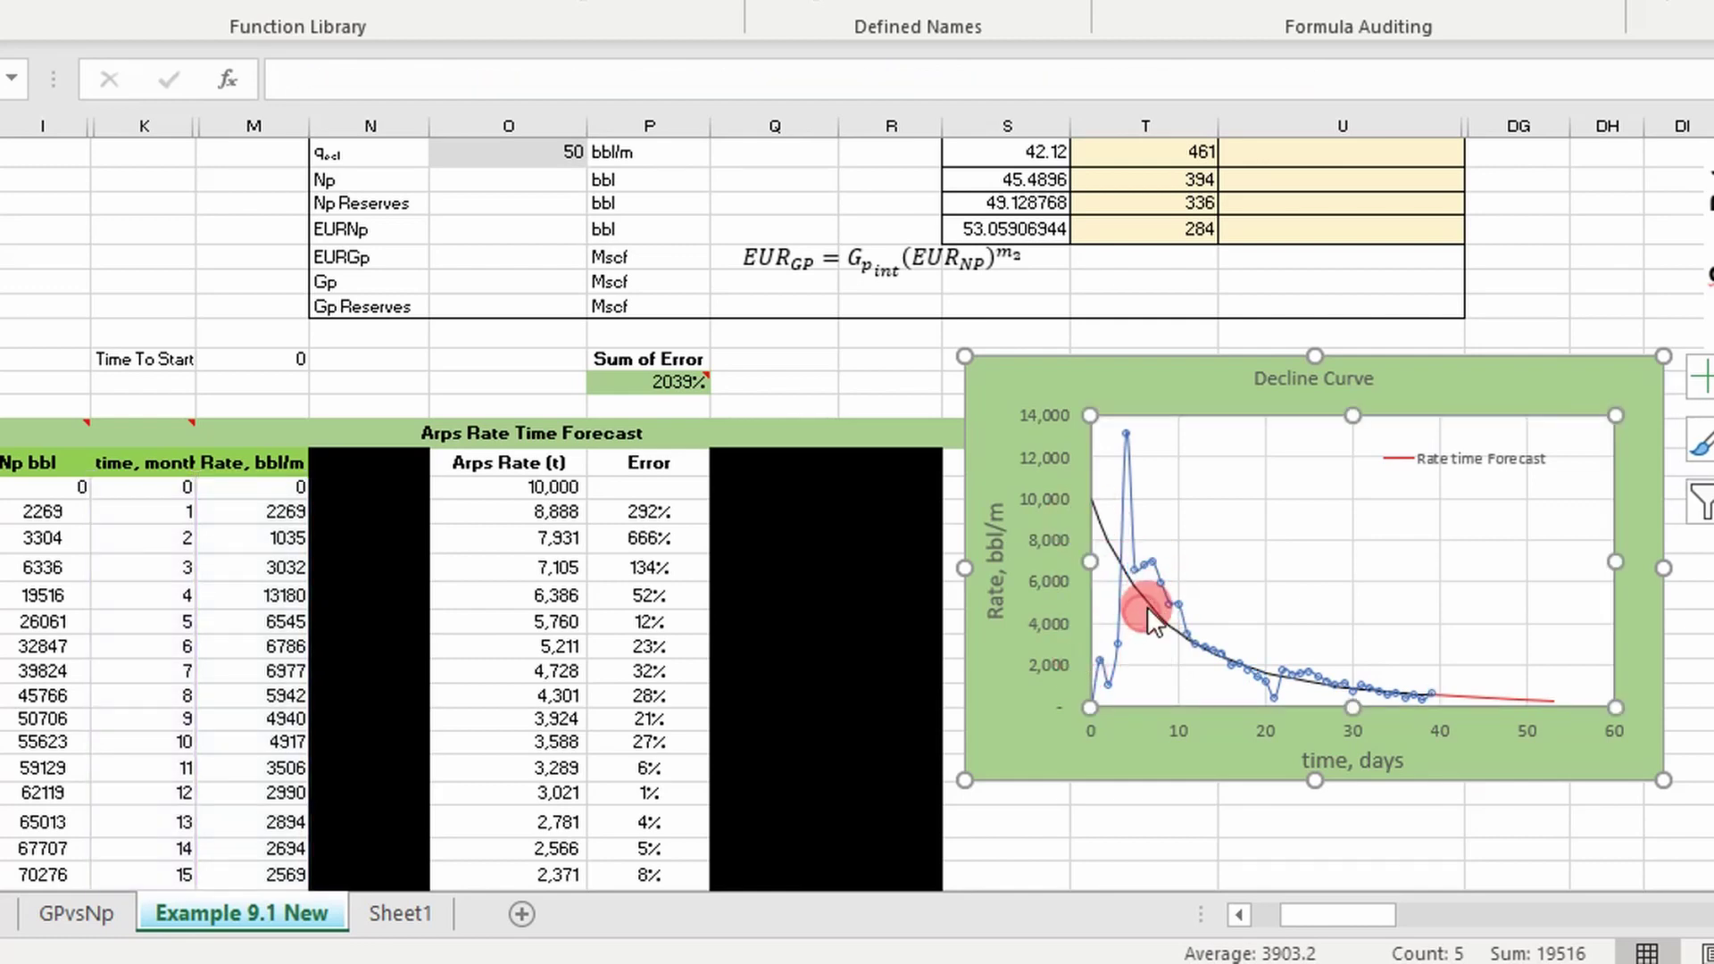
click(1149, 598)
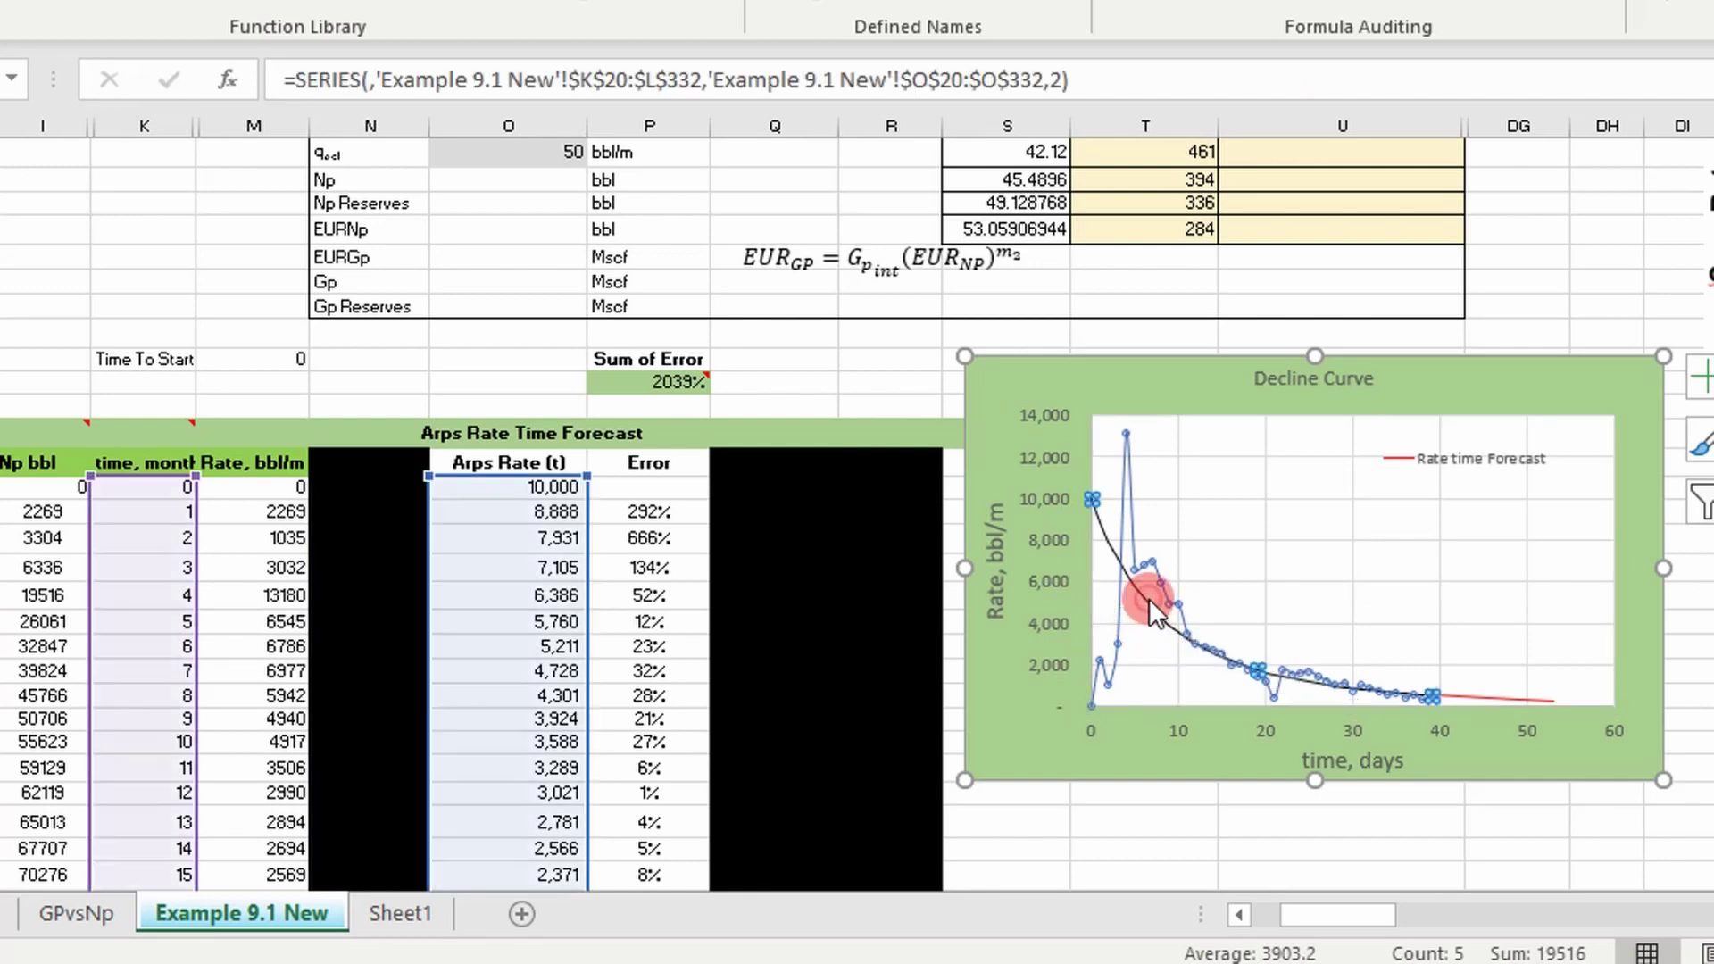
Inspect the rateTimeForecast formula in the first Arps Rate cell and the input cells it references
click(504, 489)
click(375, 79)
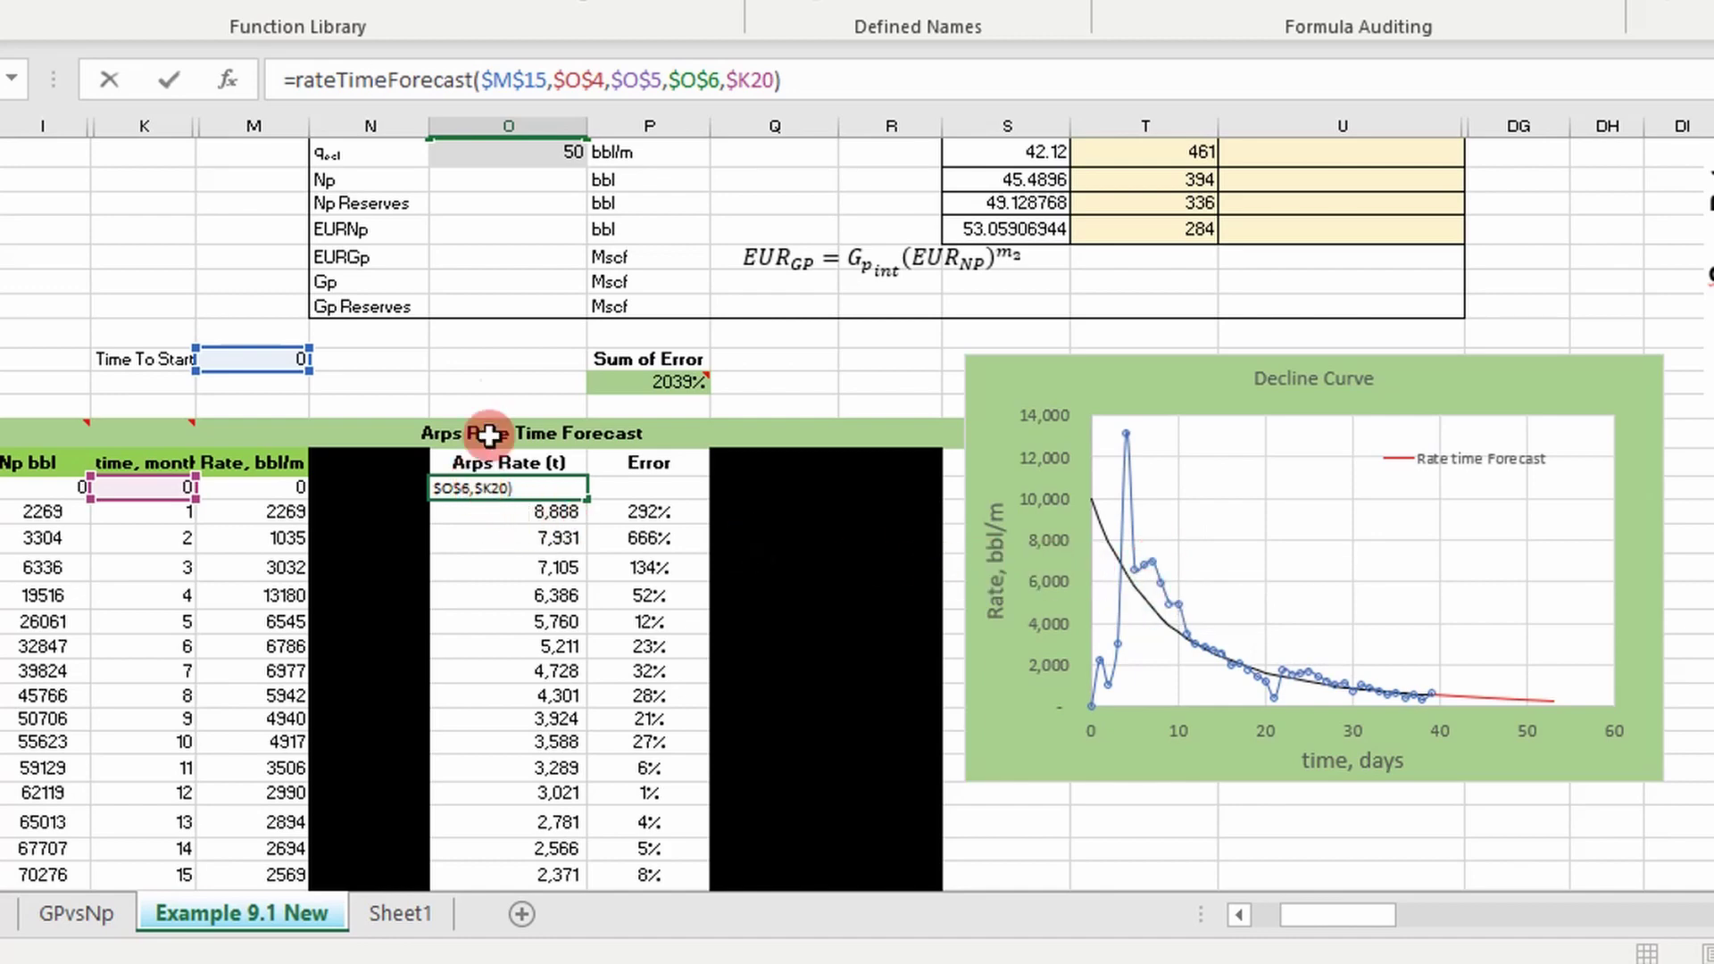
scroll(672, 508, up, 1)
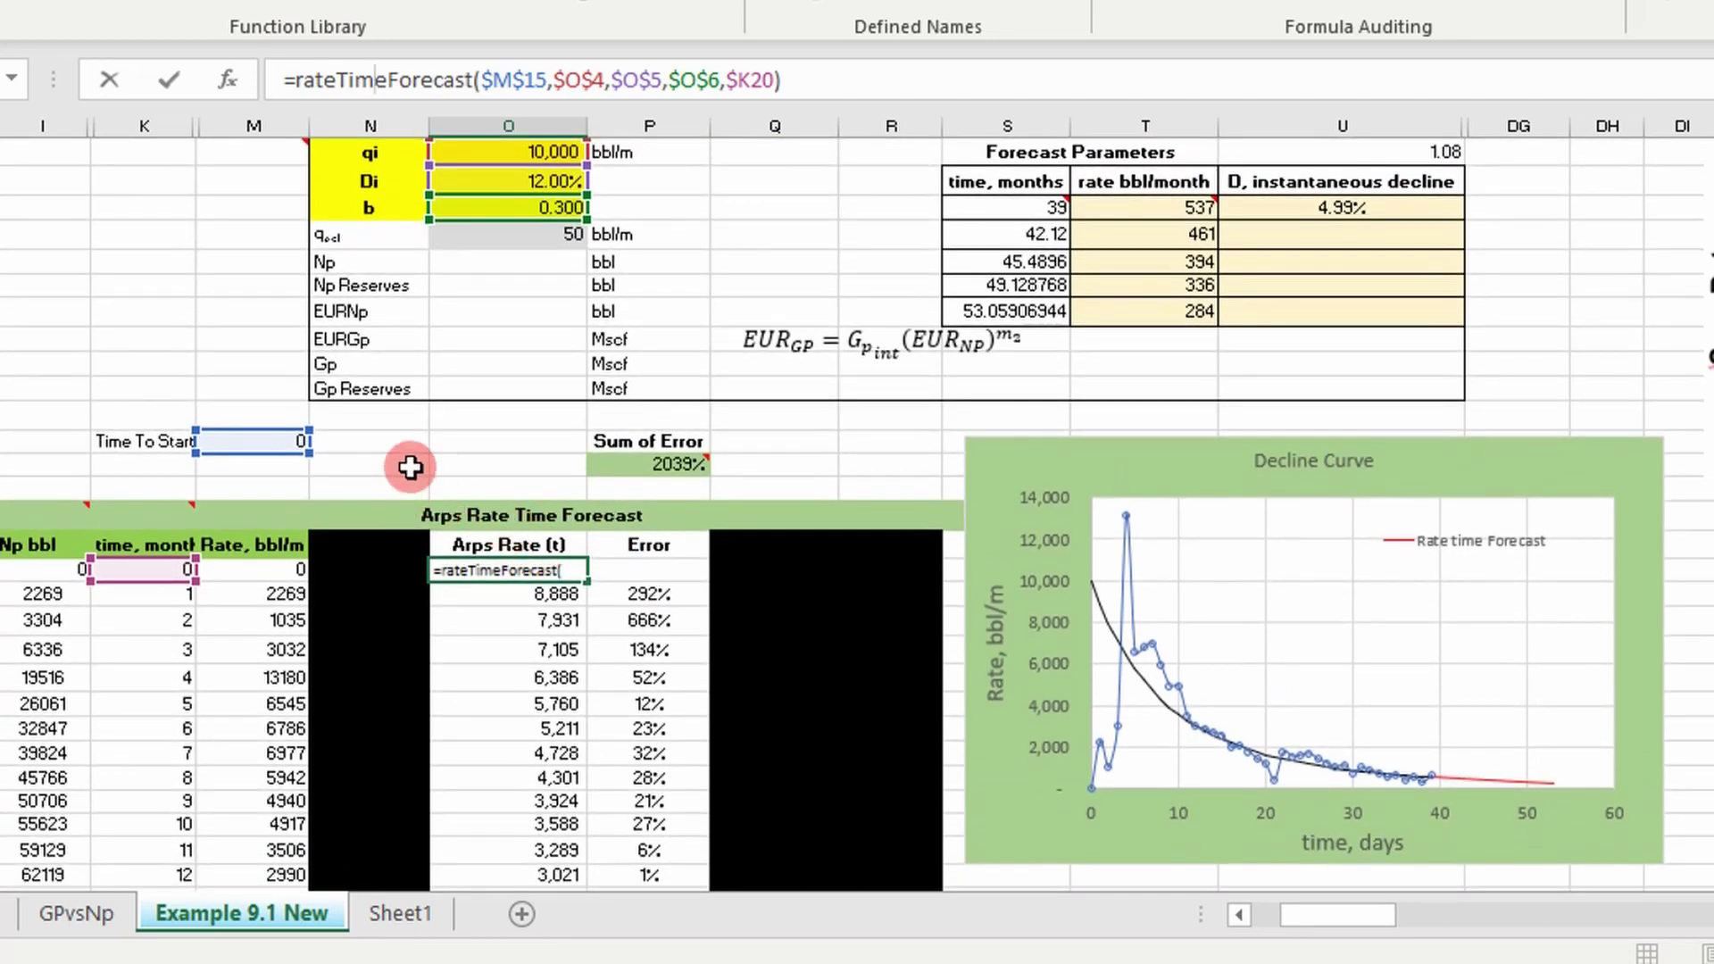
click(422, 441)
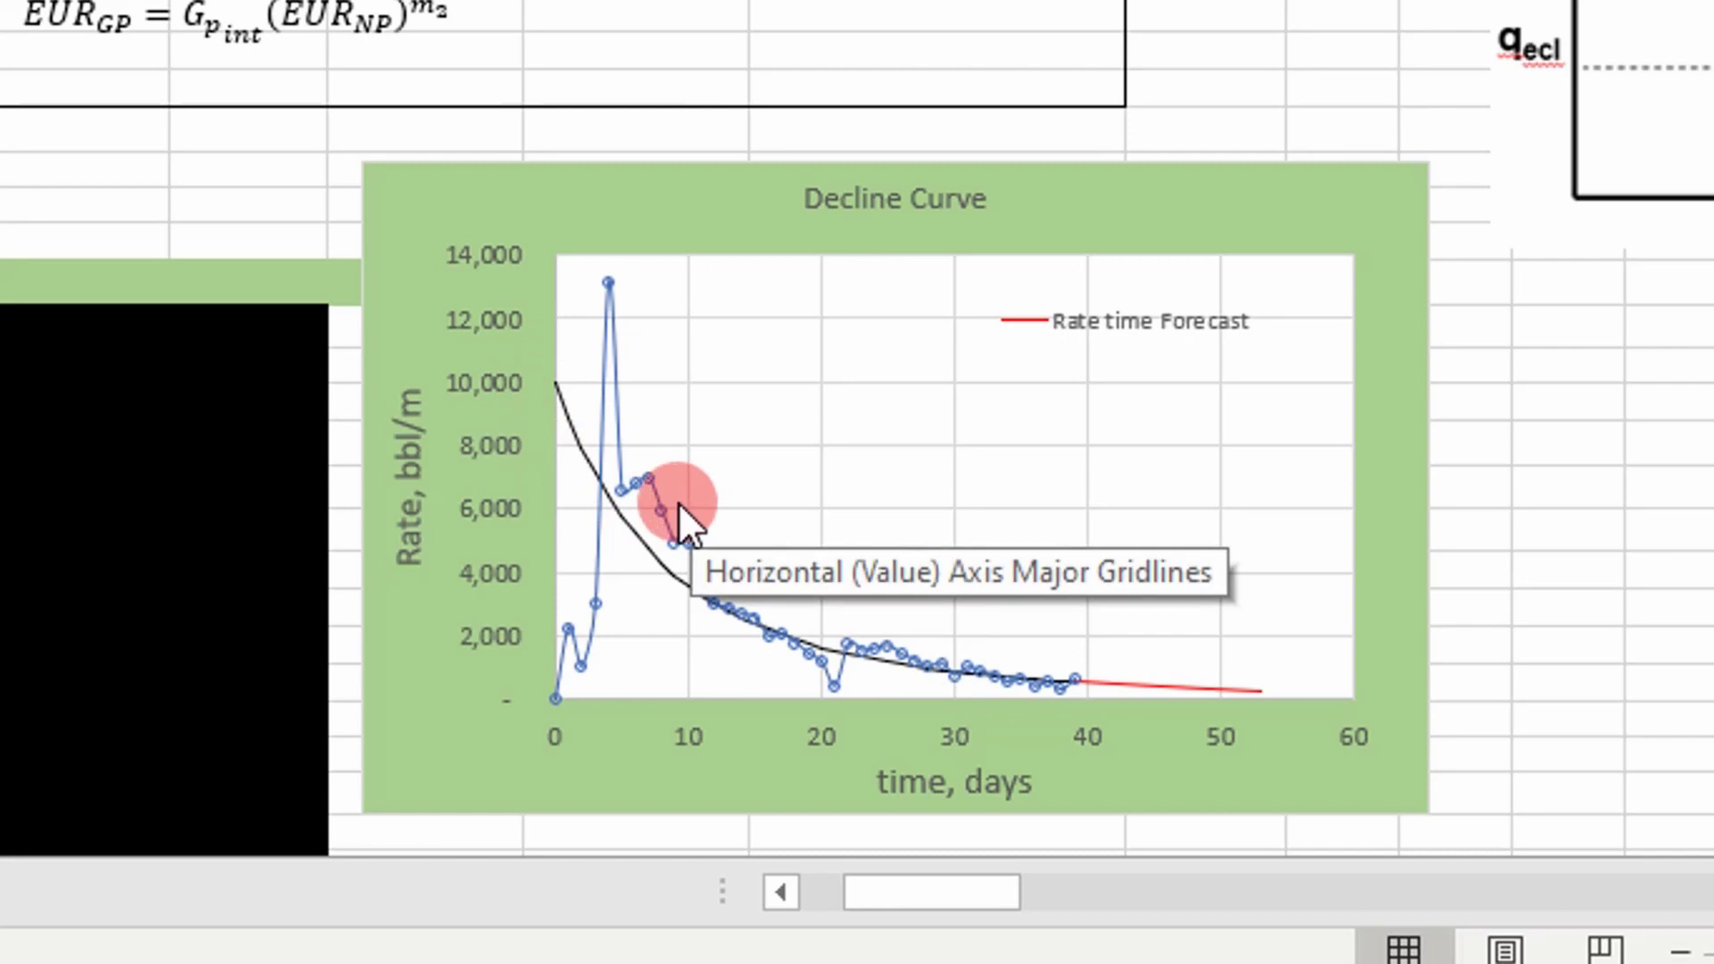
Check the early points of the actual rate series on the Decline Curve chart, up to its peak, against the forecast curve
mouse_move(673, 496)
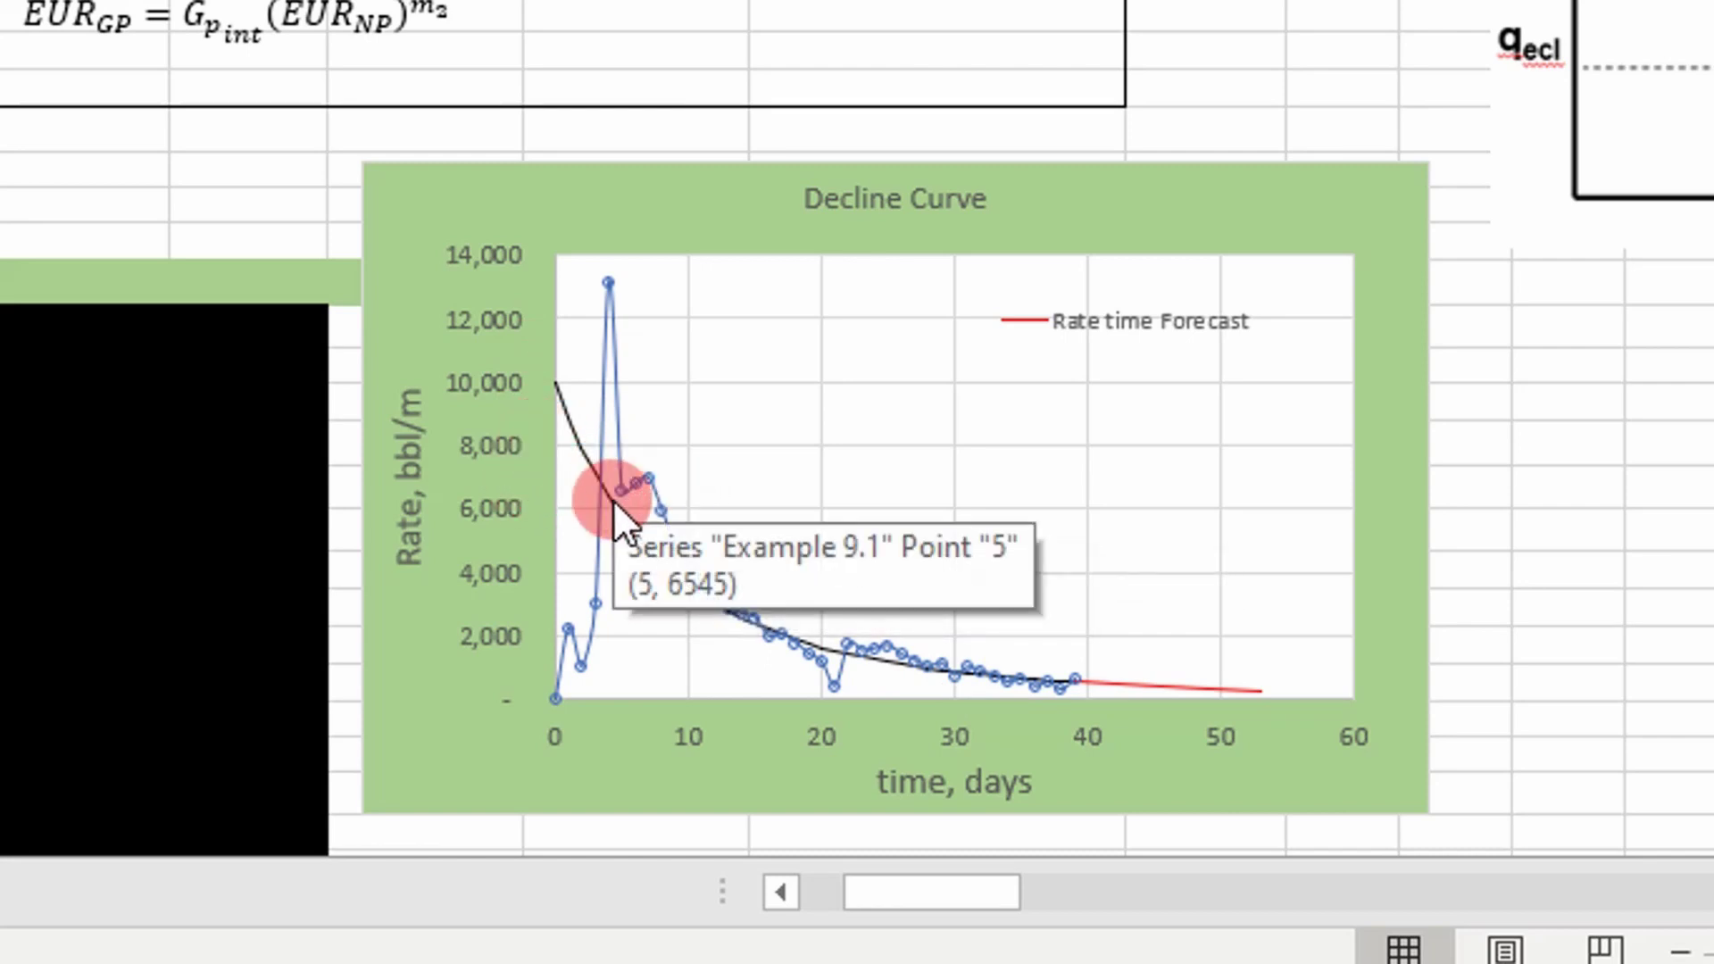
scroll(638, 536, down, 1)
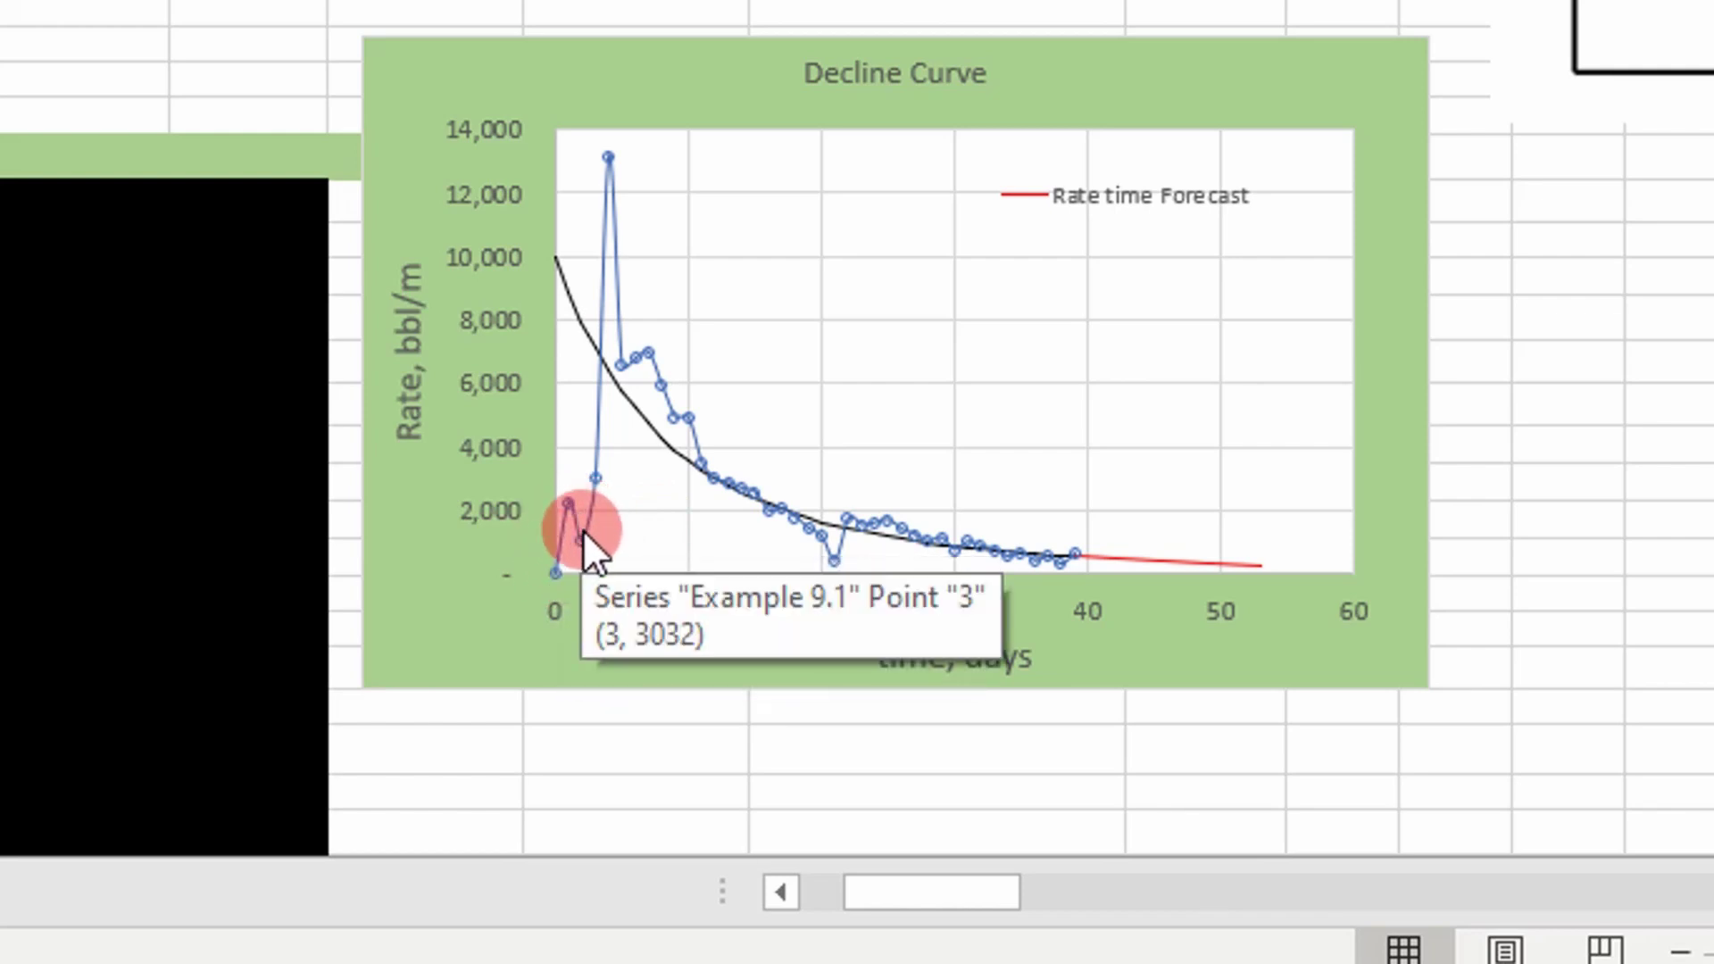
mouse_move(594, 470)
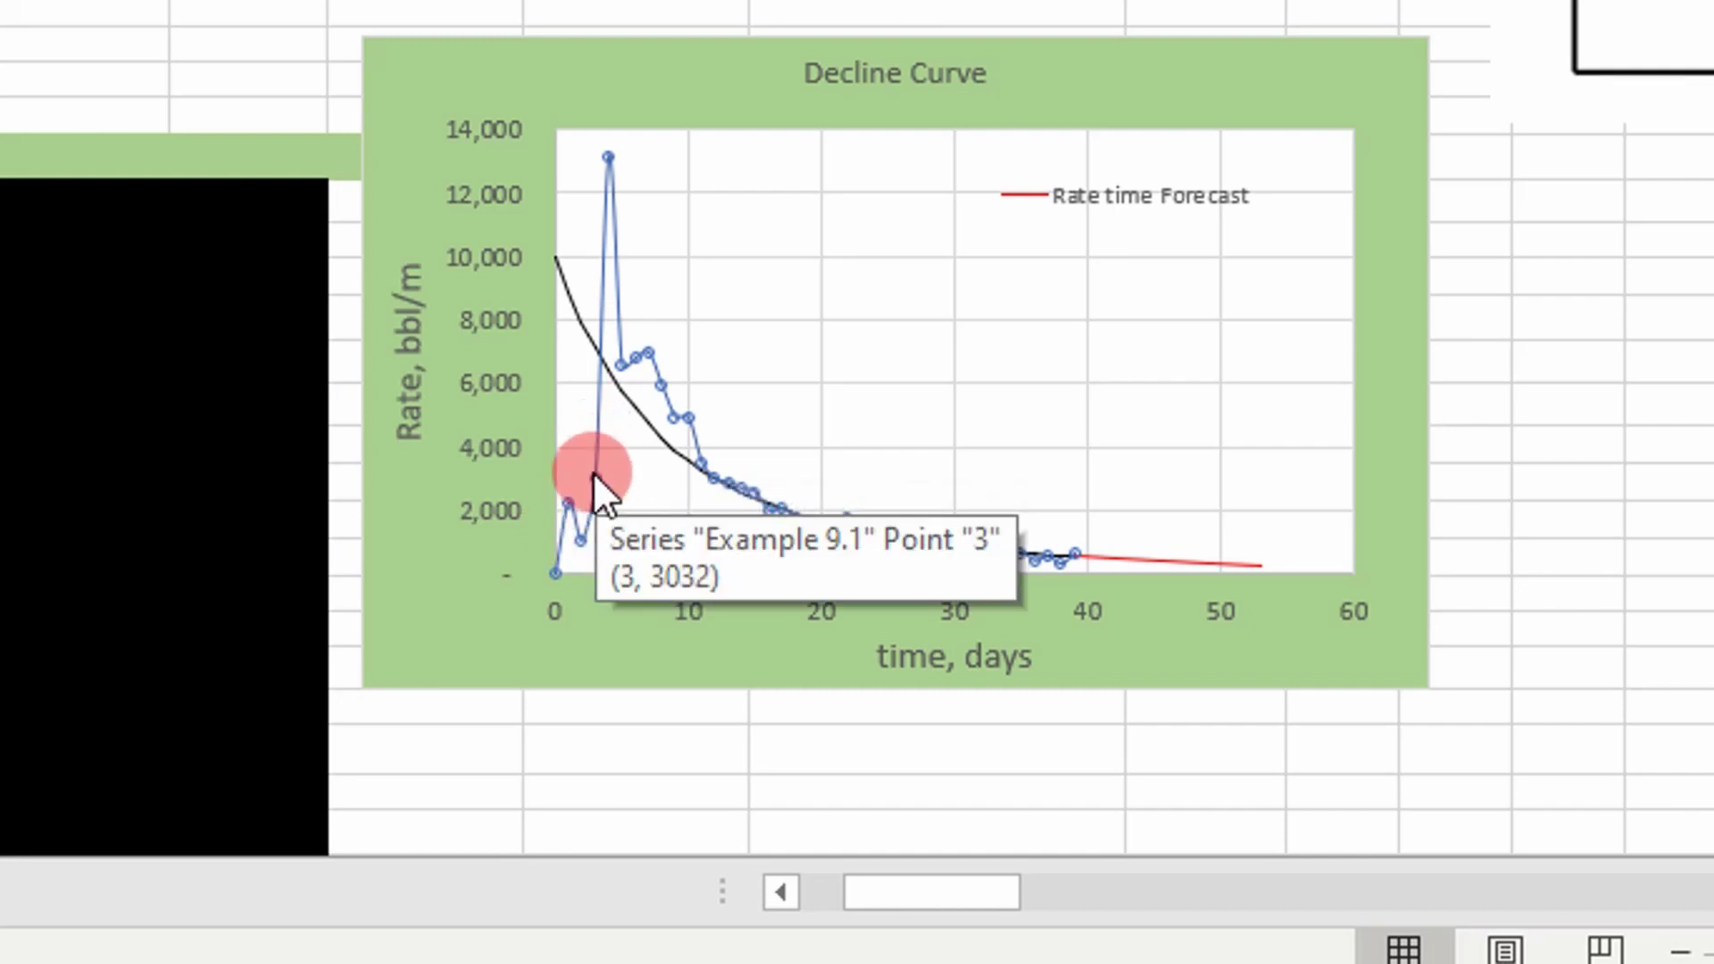
mouse_move(610, 157)
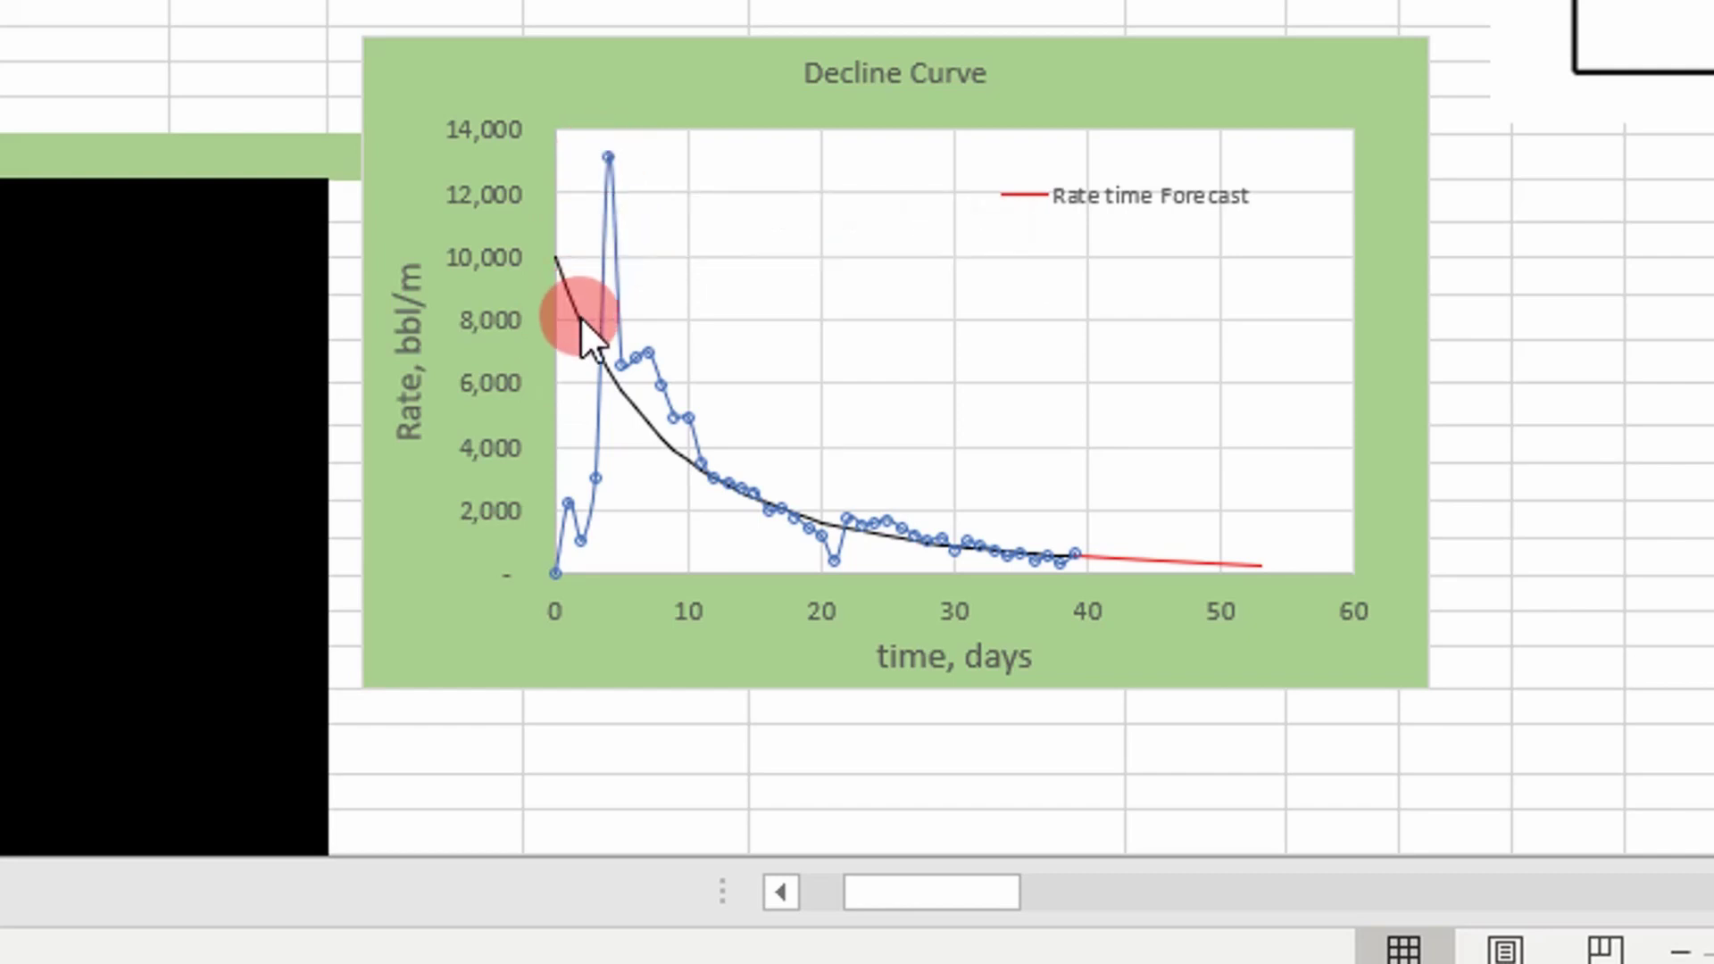
mouse_move(580, 316)
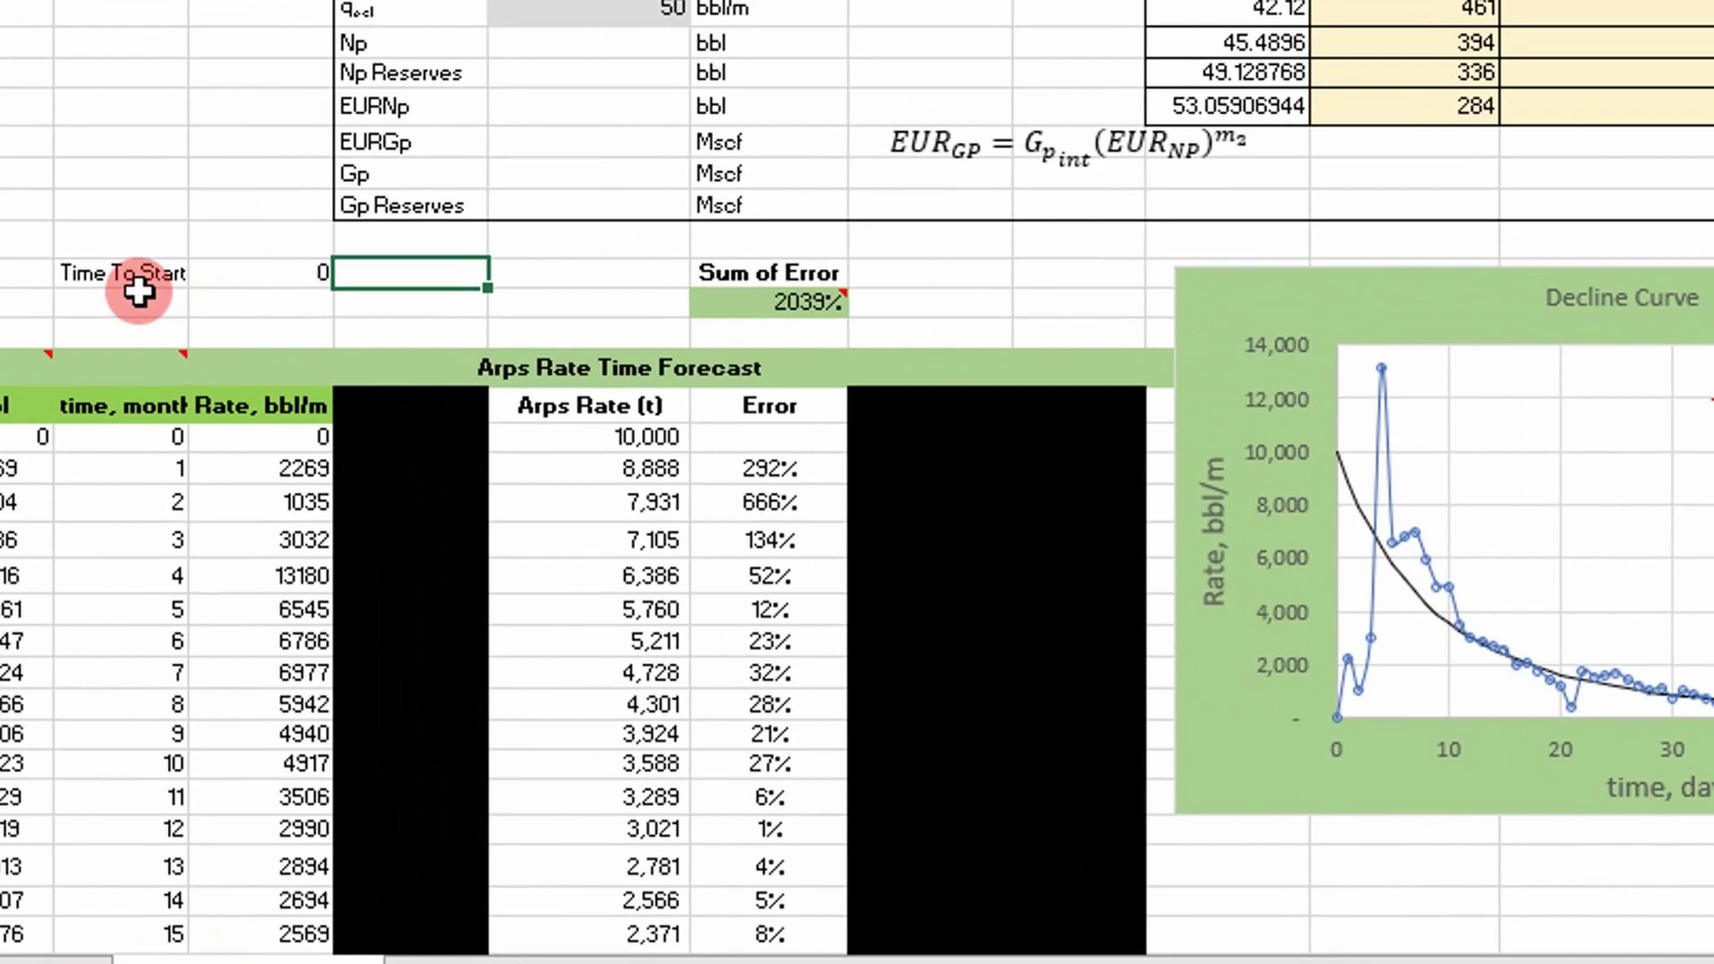
Set the Time To Start value to 4, the month of the peak rate on the Decline Curve chart
click(175, 279)
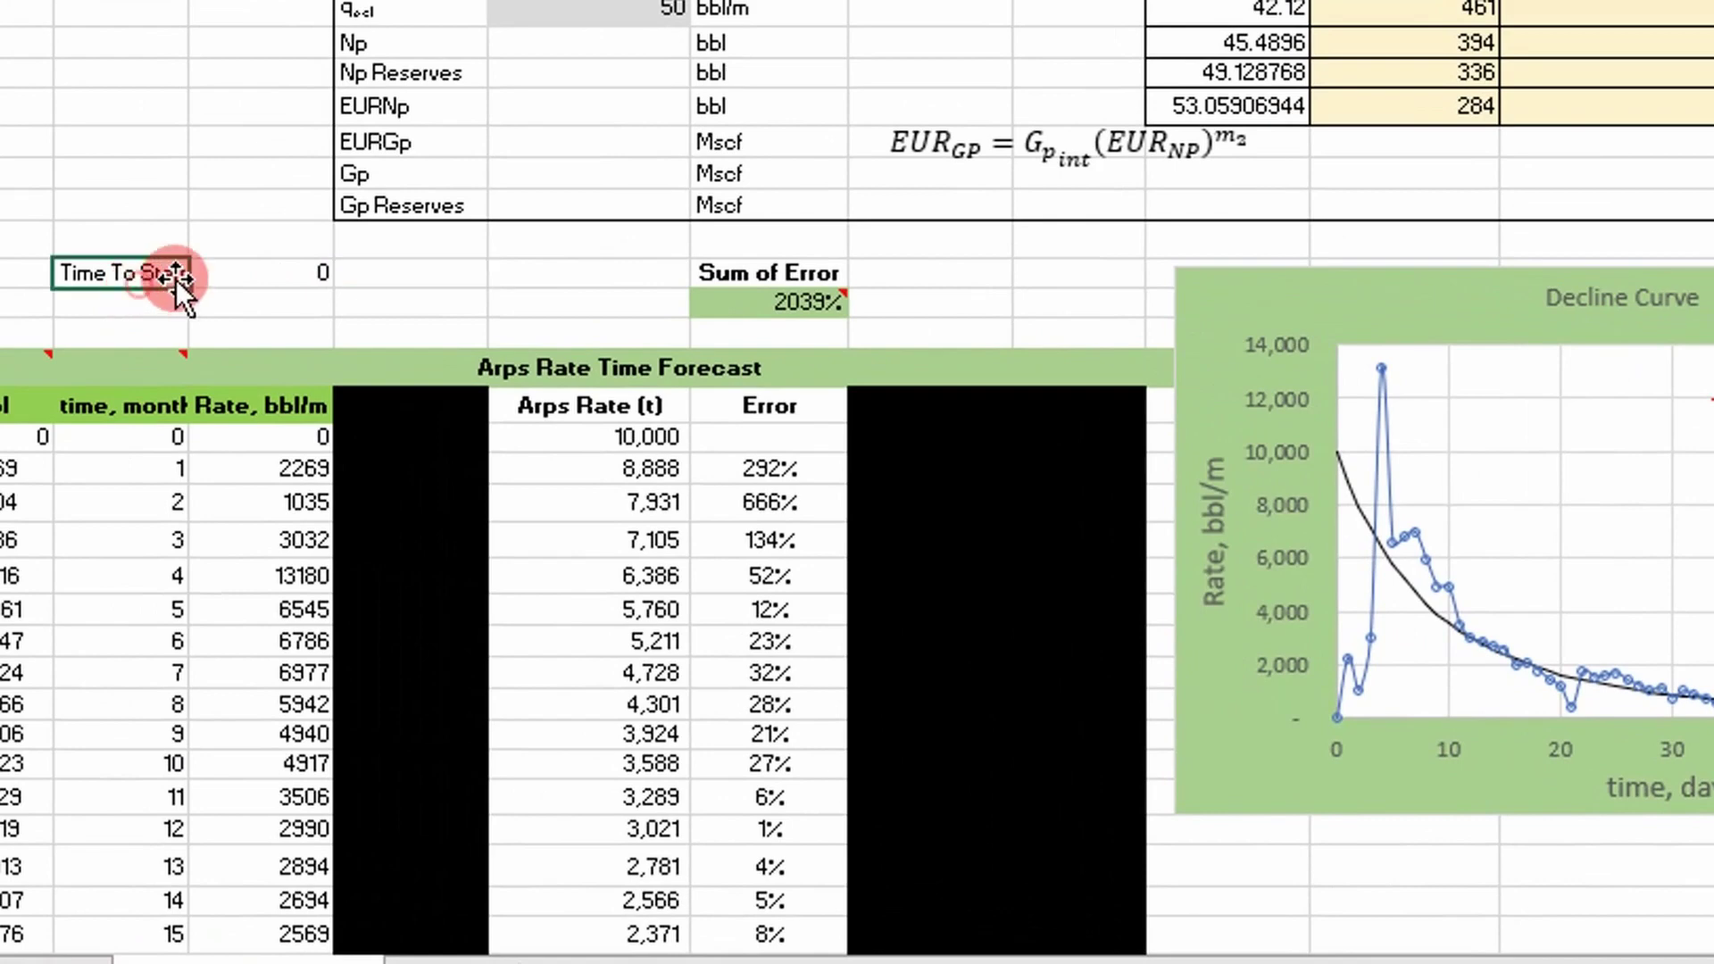
click(239, 276)
key(Delete)
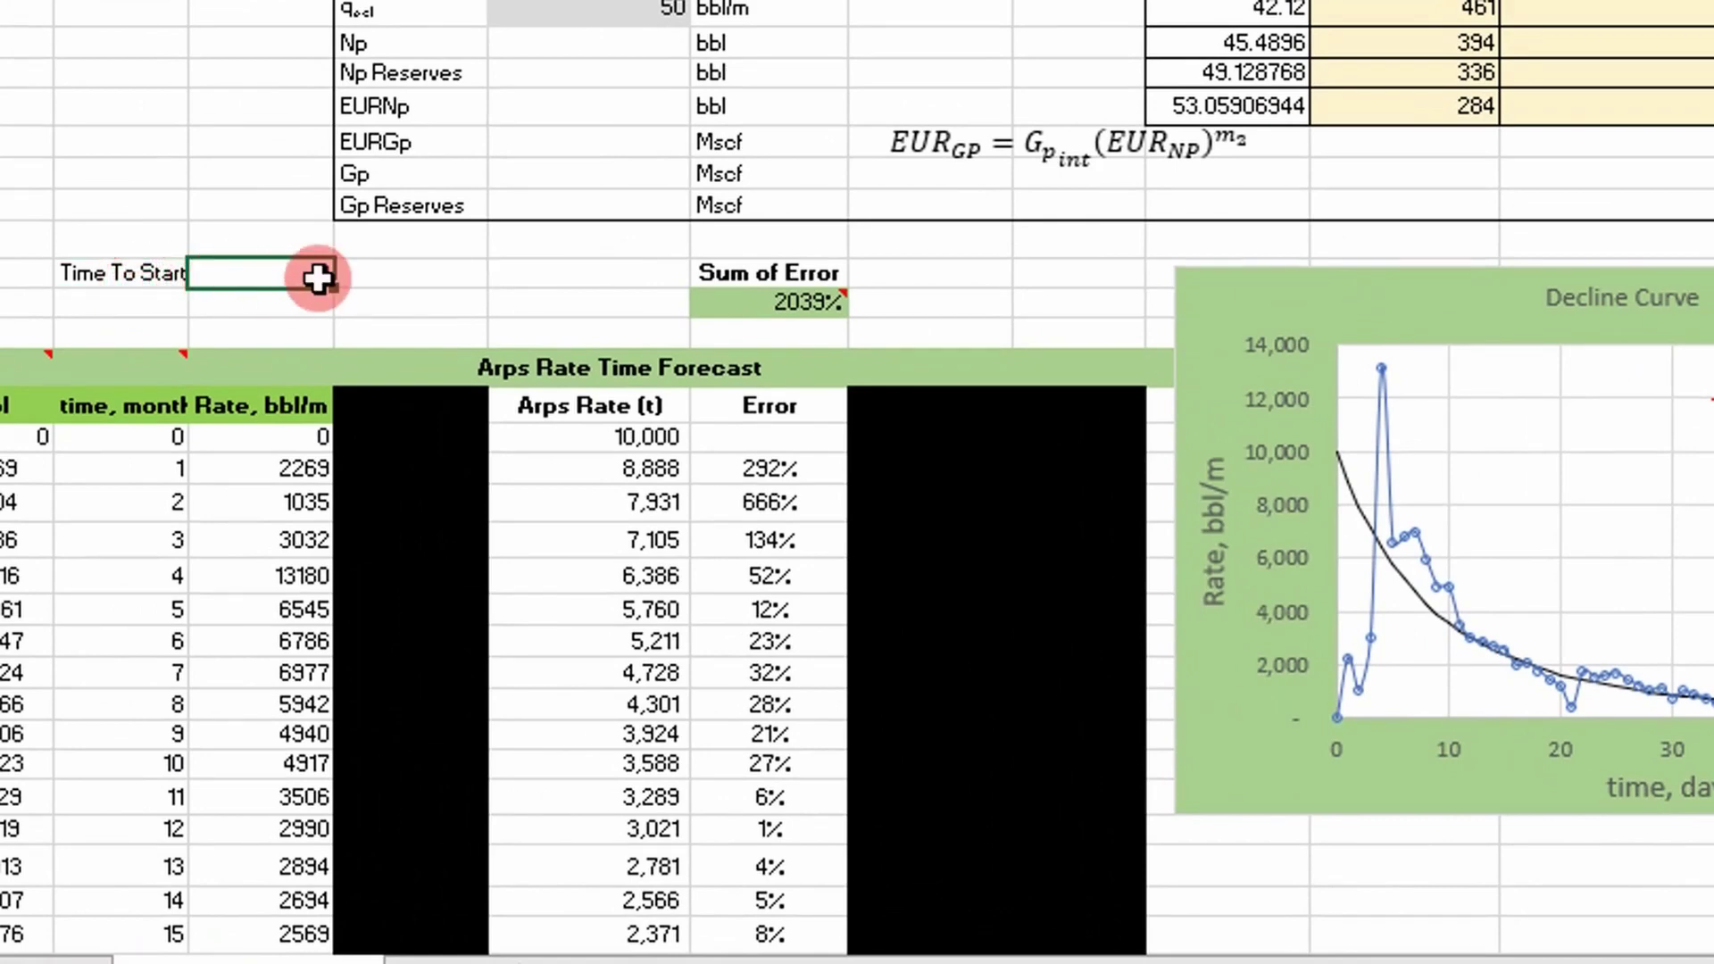
key(ctrl+z)
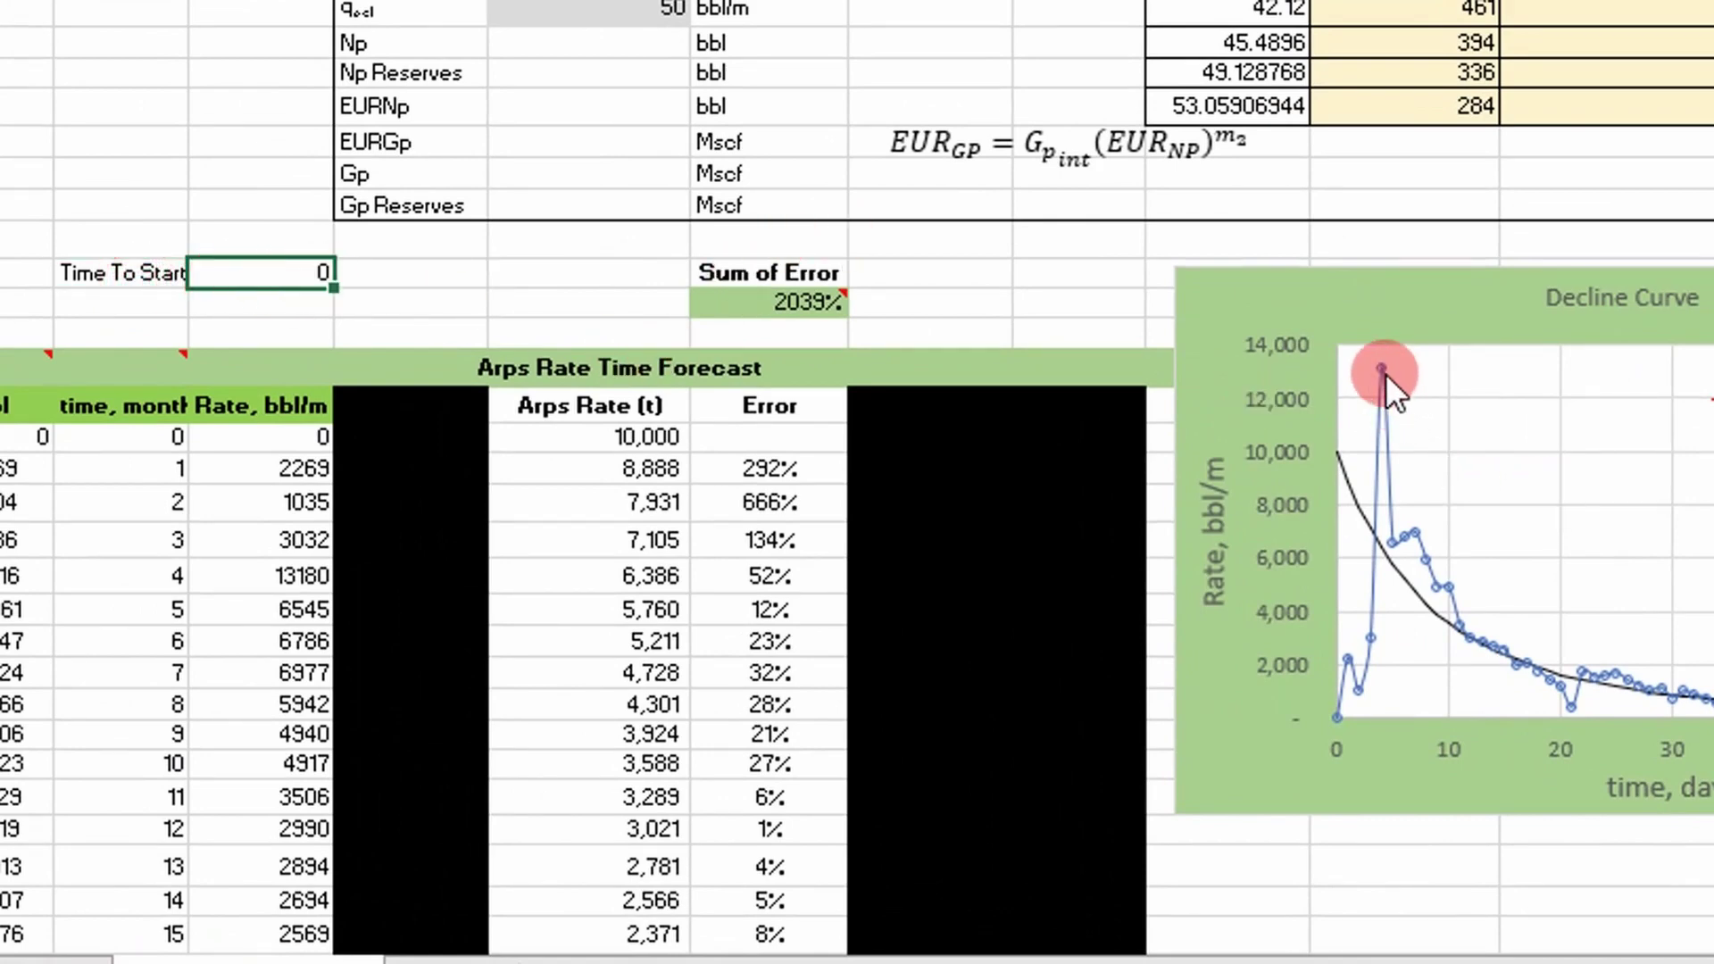
mouse_move(1386, 373)
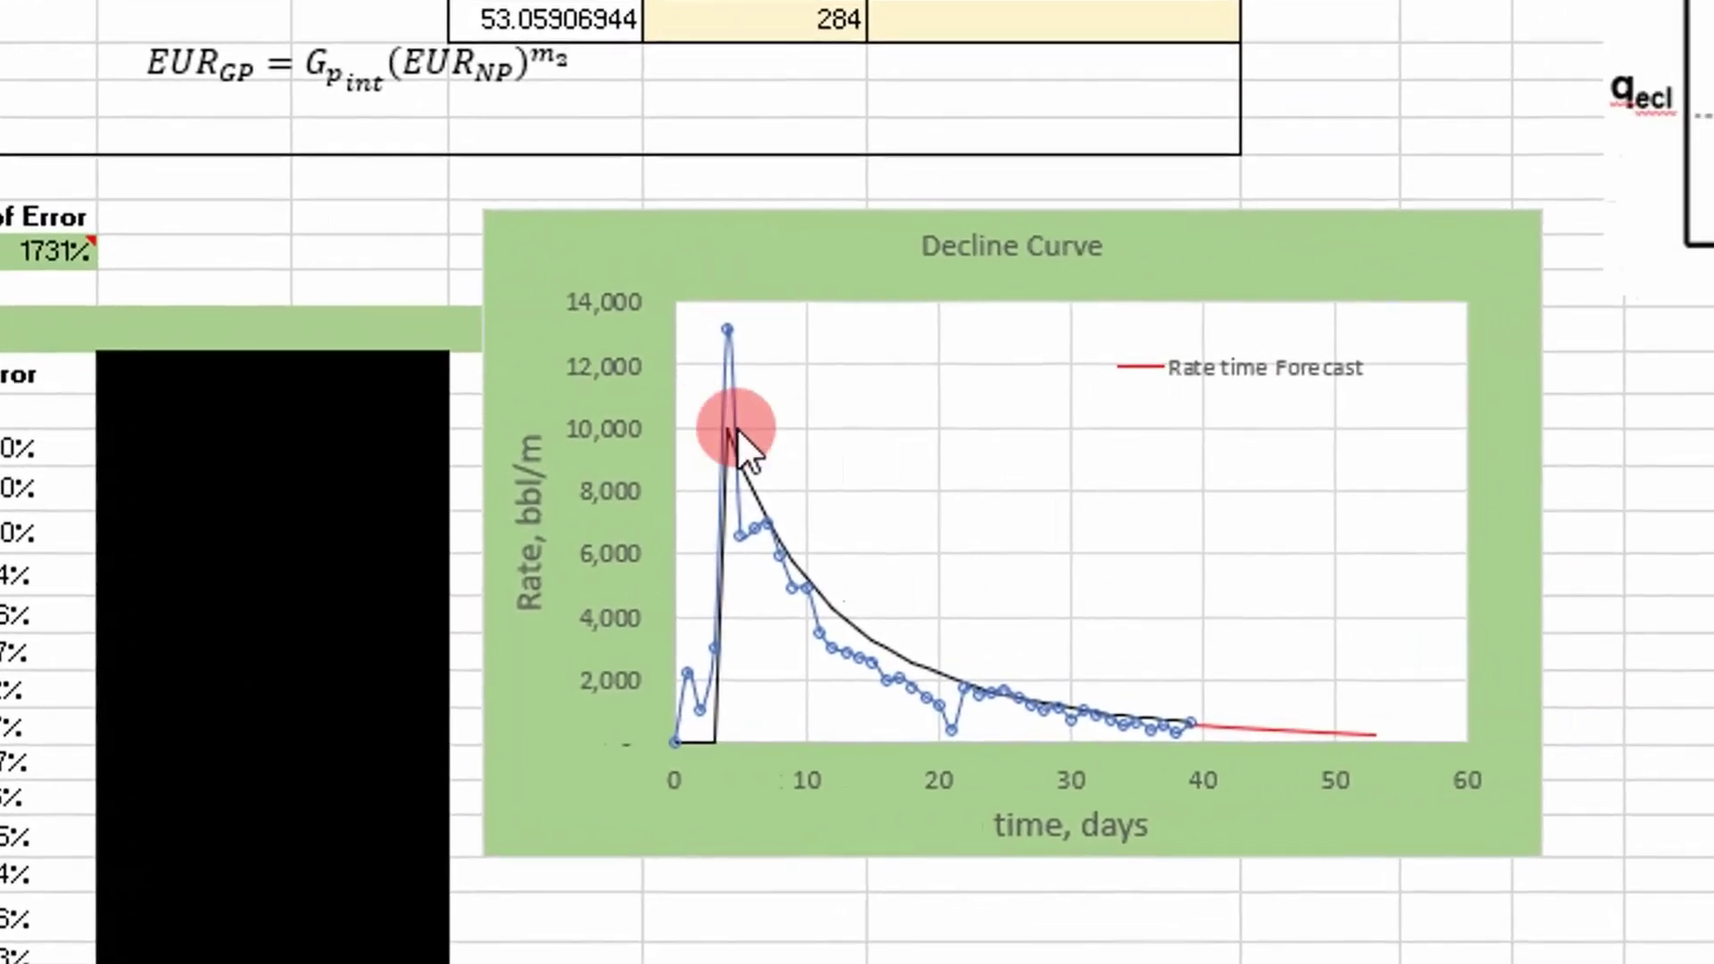
Examine the month 1 error formula and the Arps rates for months 0 to 3 alongside the shifted forecast curve
mouse_move(726, 434)
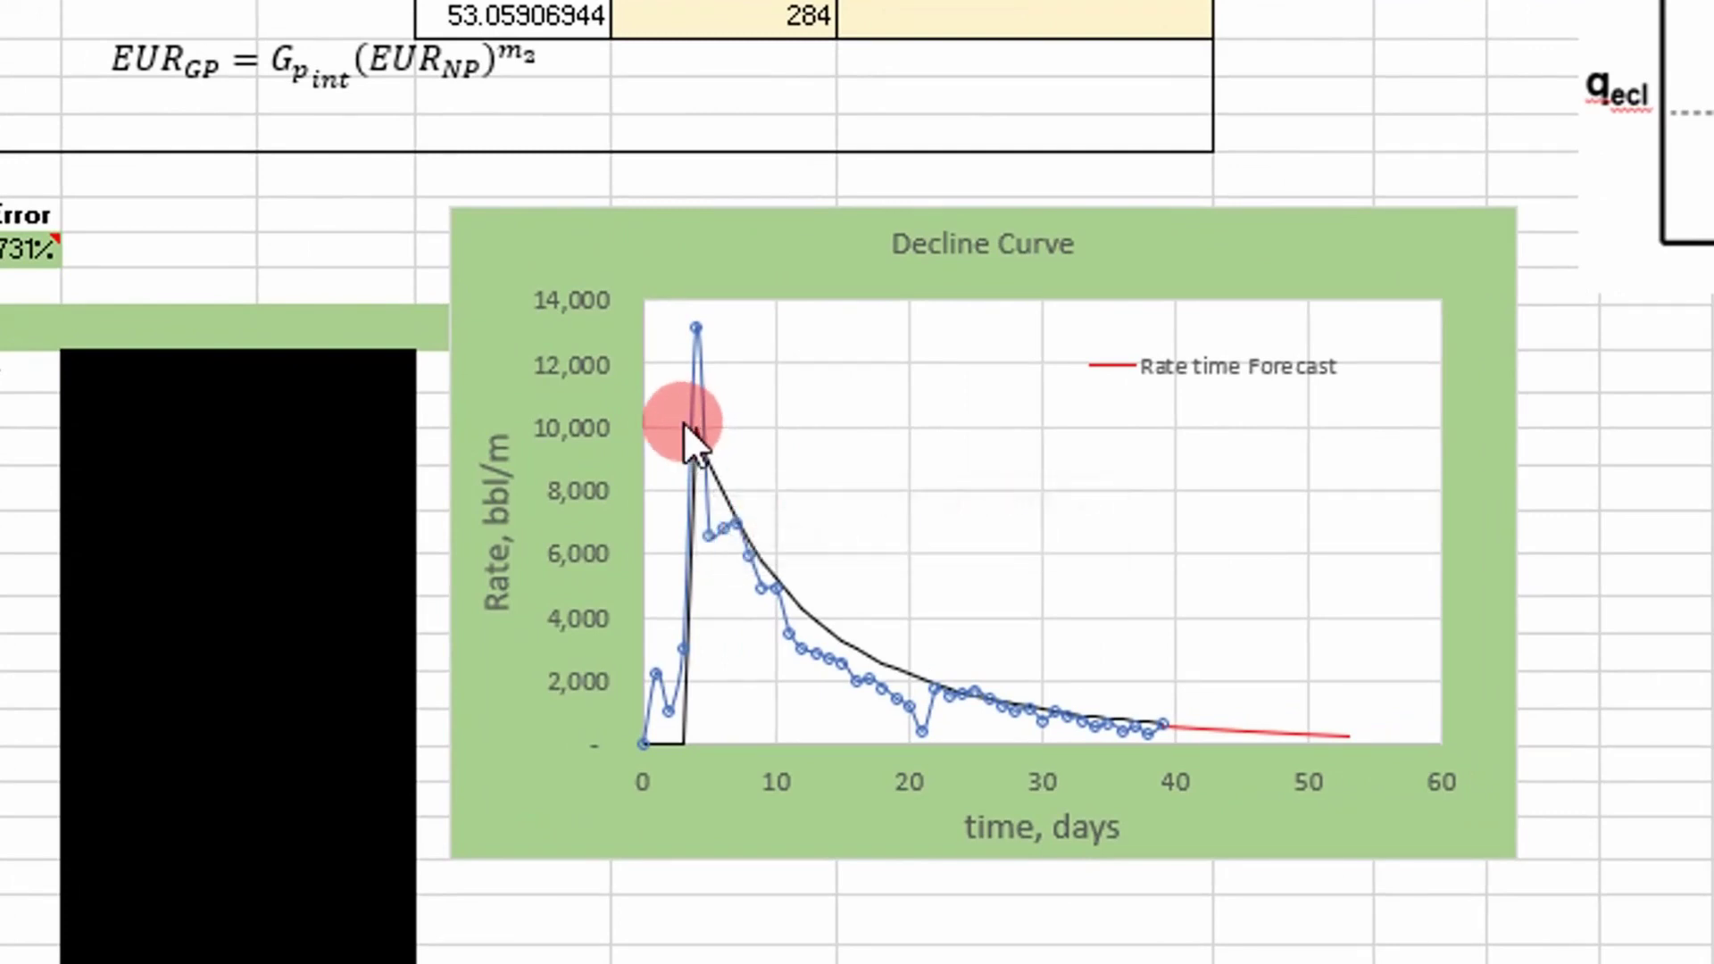
click(656, 580)
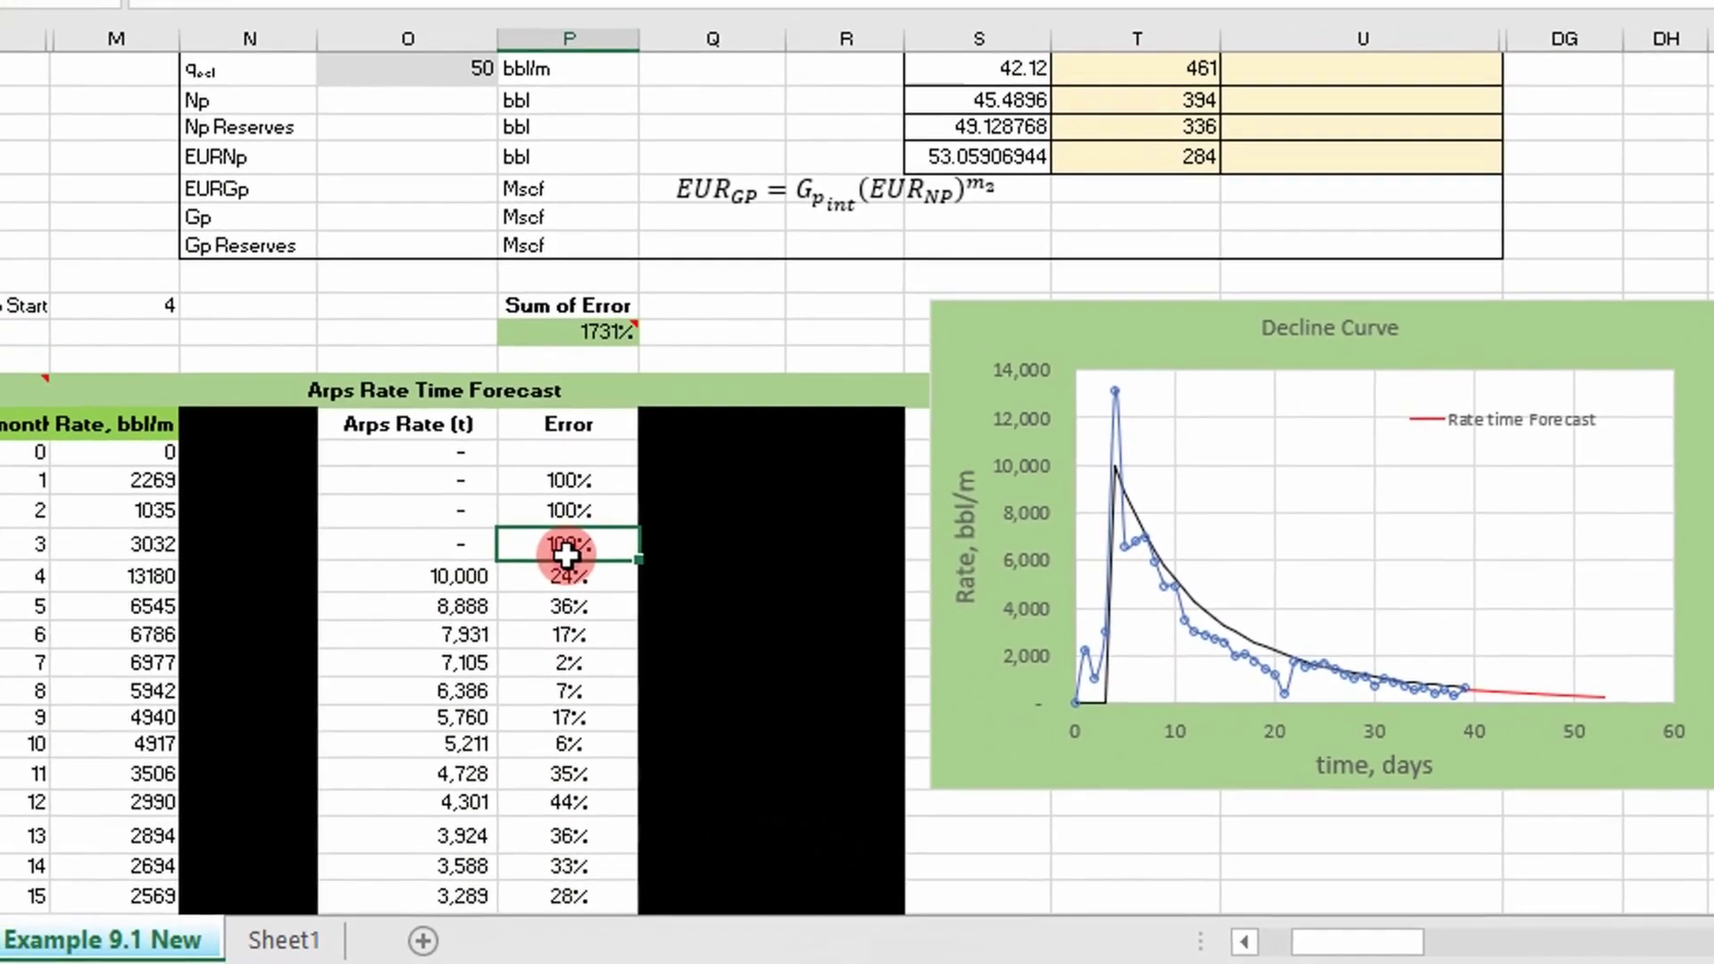
double_click(559, 480)
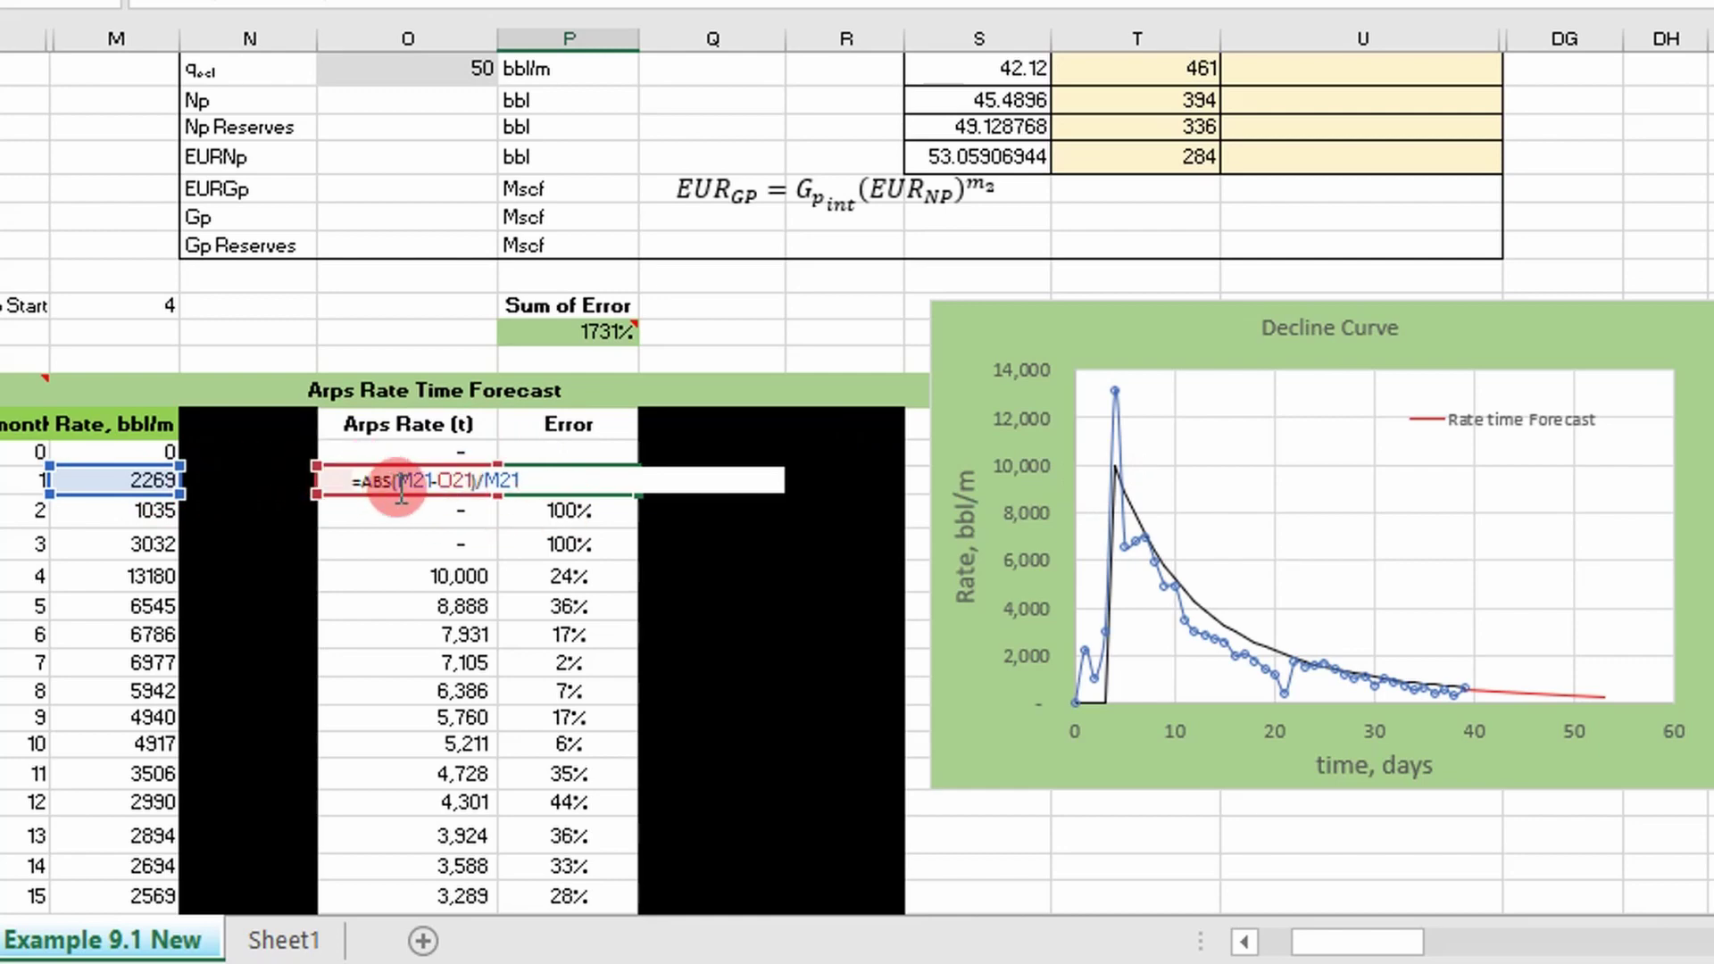
key(ctrl+Return)
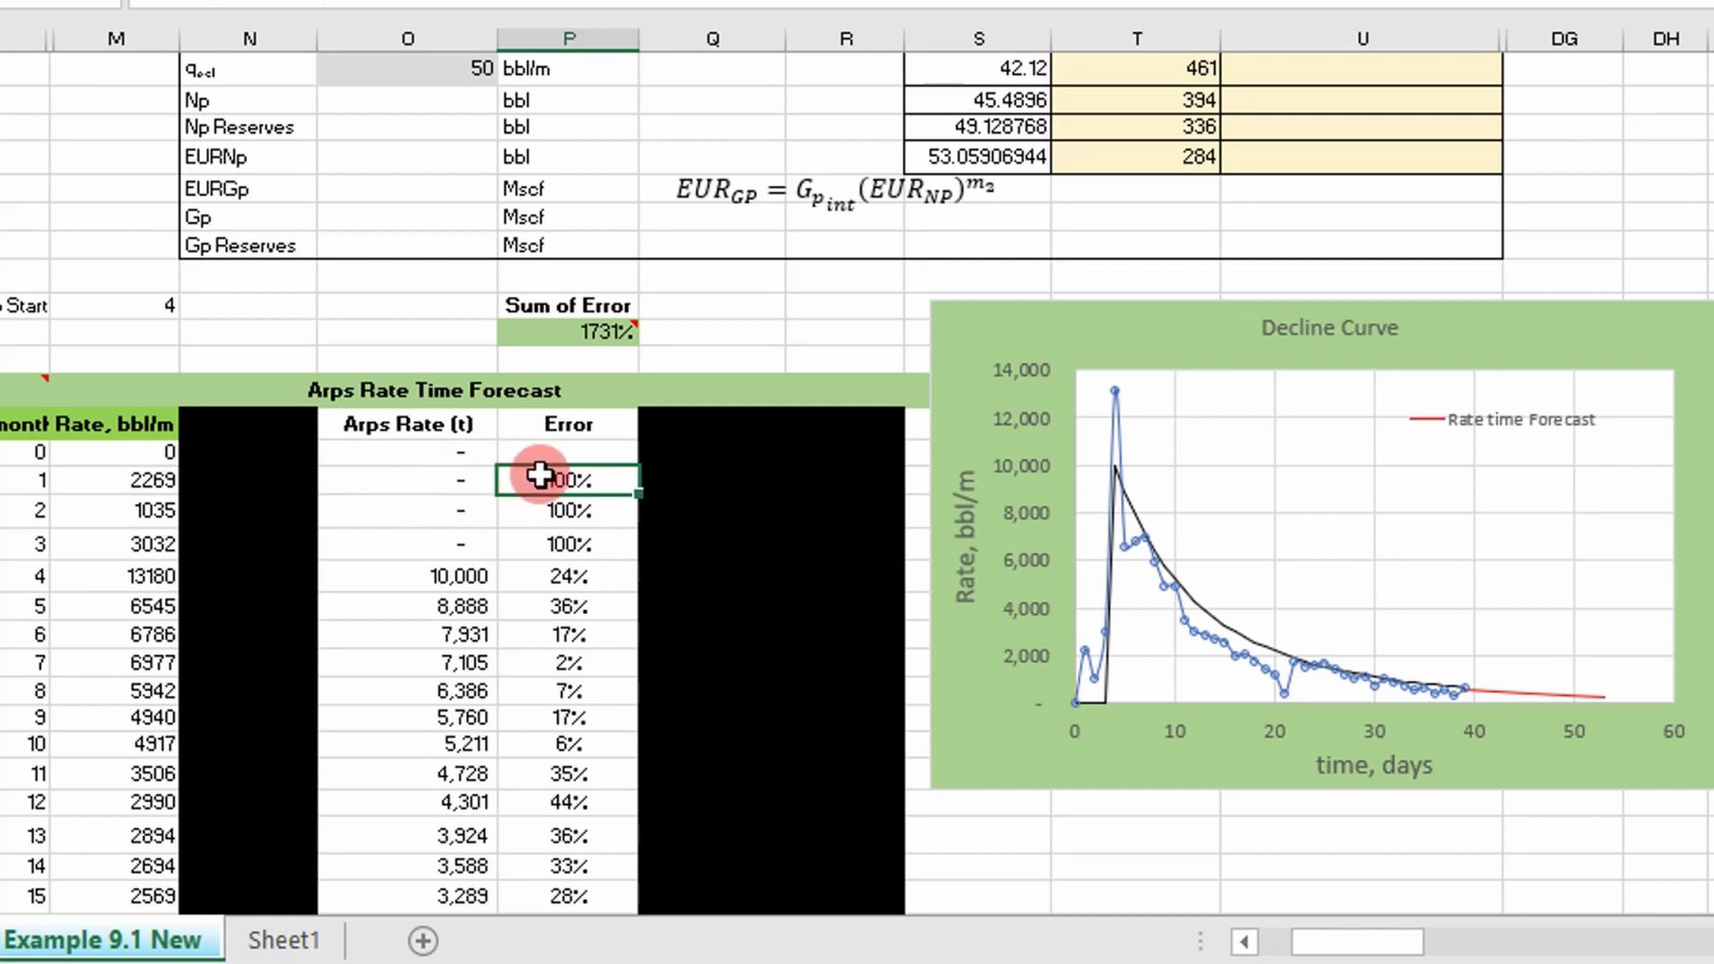
click(449, 453)
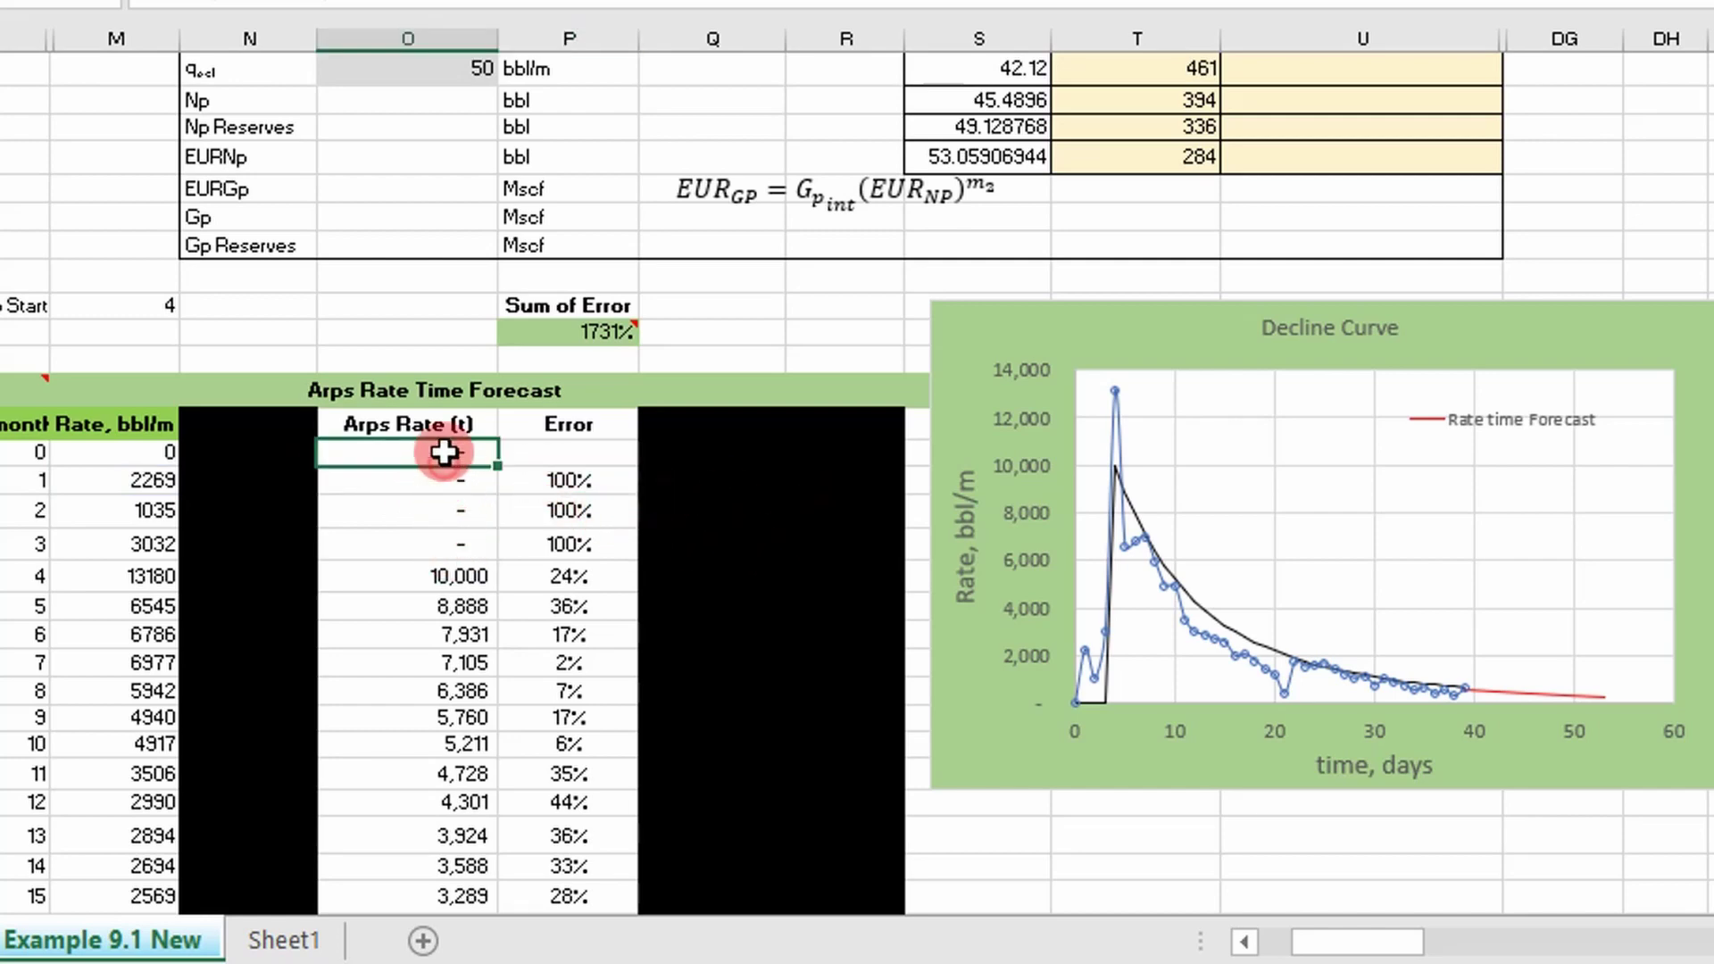
drag(437, 451, 447, 536)
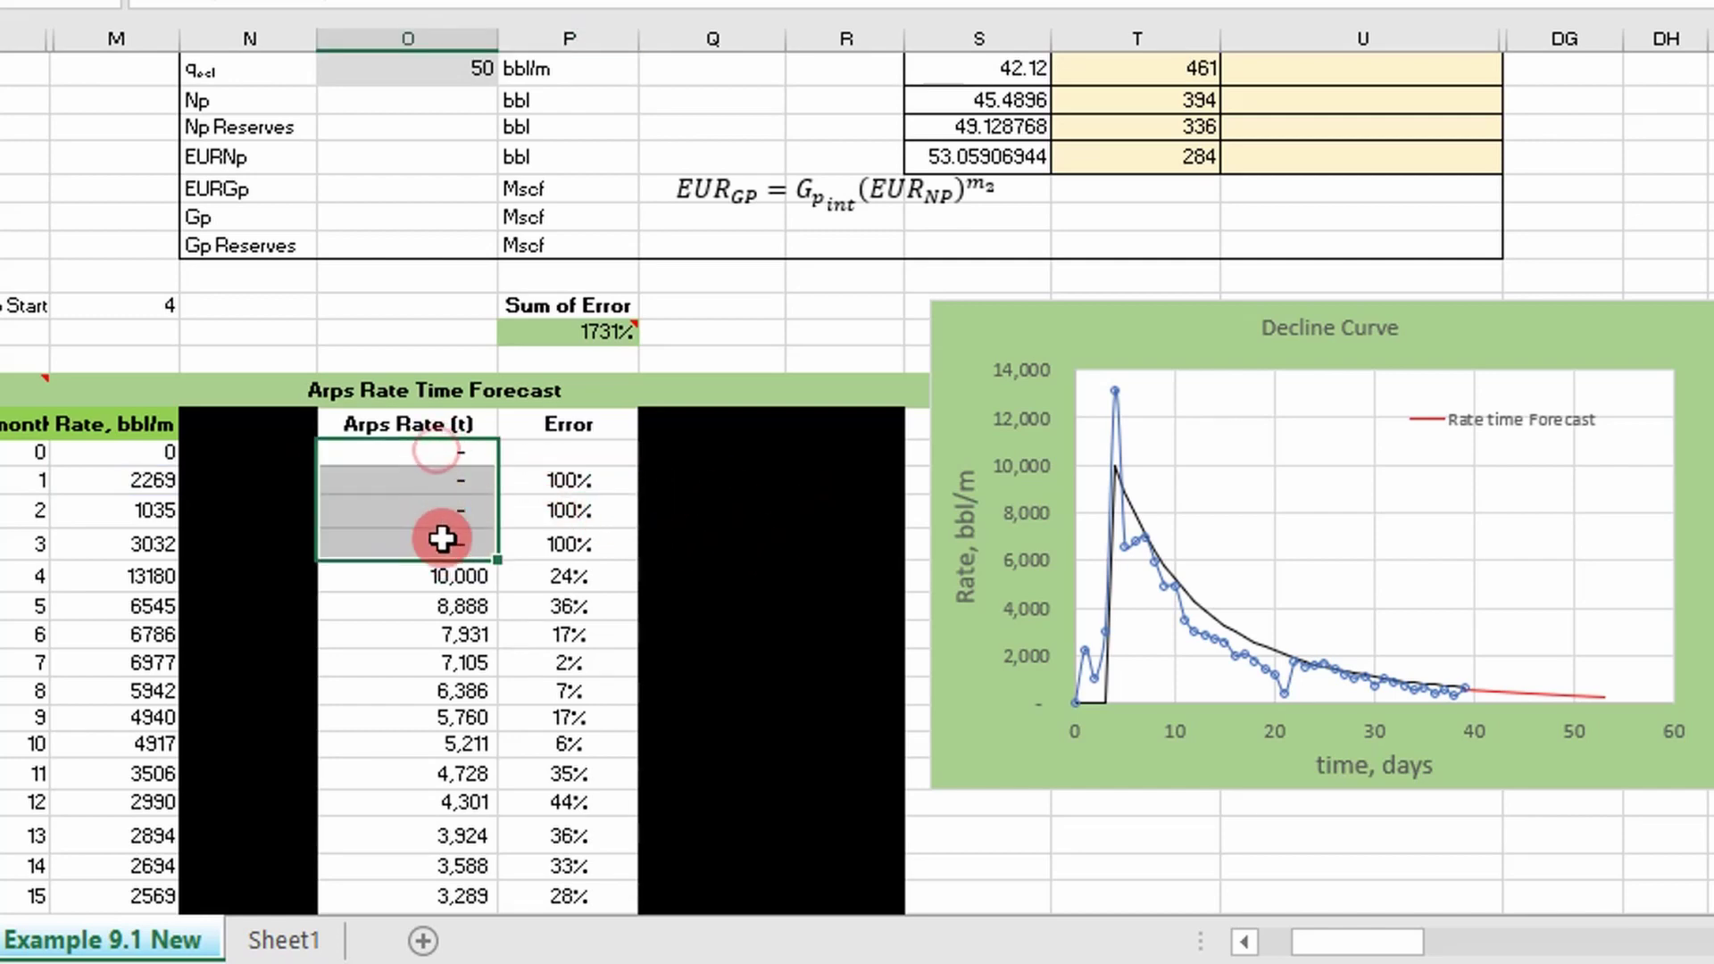
click(1152, 529)
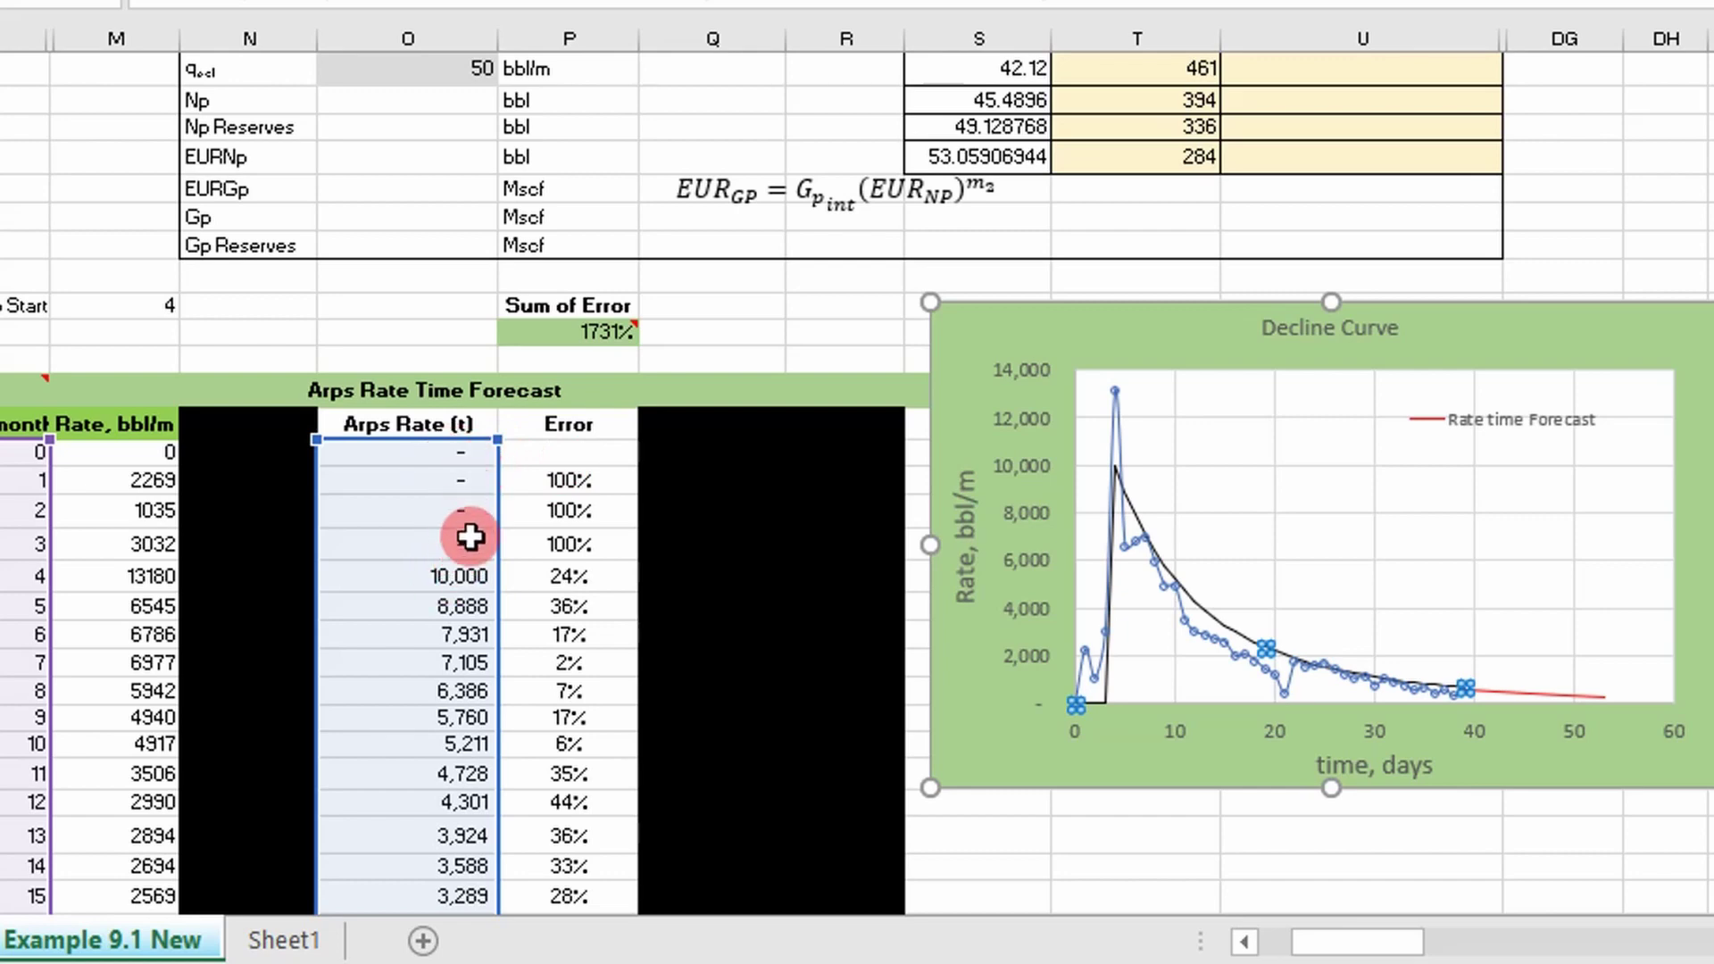
Set the initial rate qi to 14,000 bbl/m in the Rate time Forecast inputs, using the chart's peak point as reference
key(Up)
scroll(893, 504, up, 1)
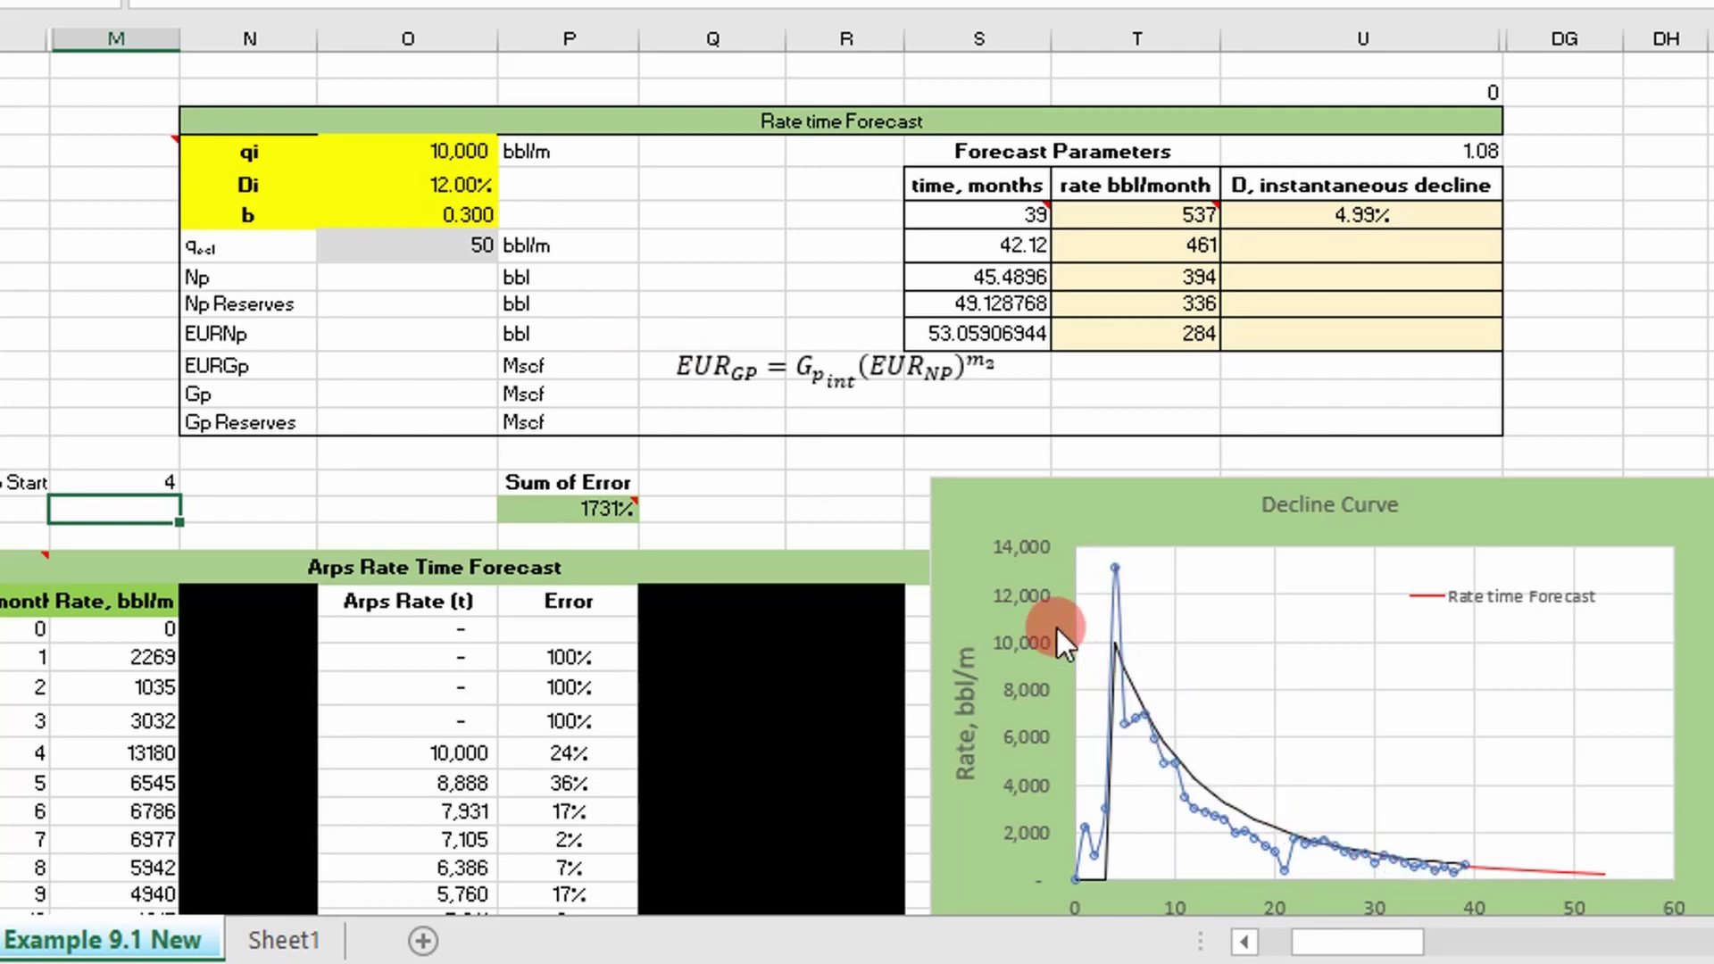
click(467, 155)
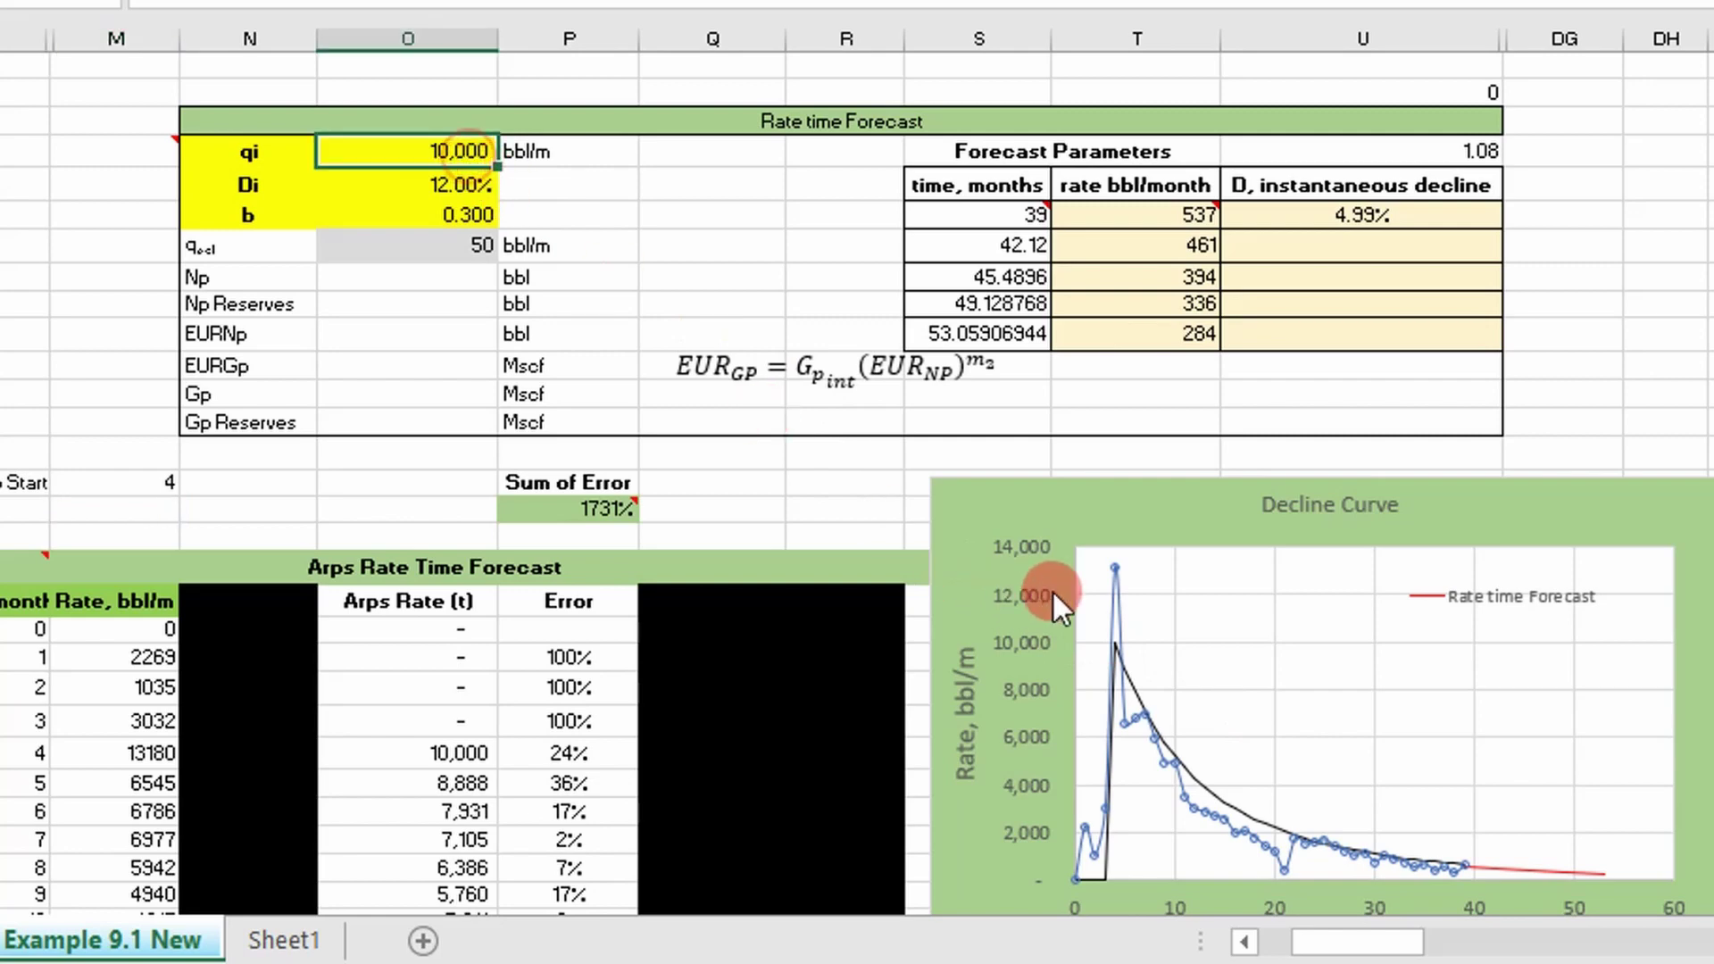
mouse_move(1118, 568)
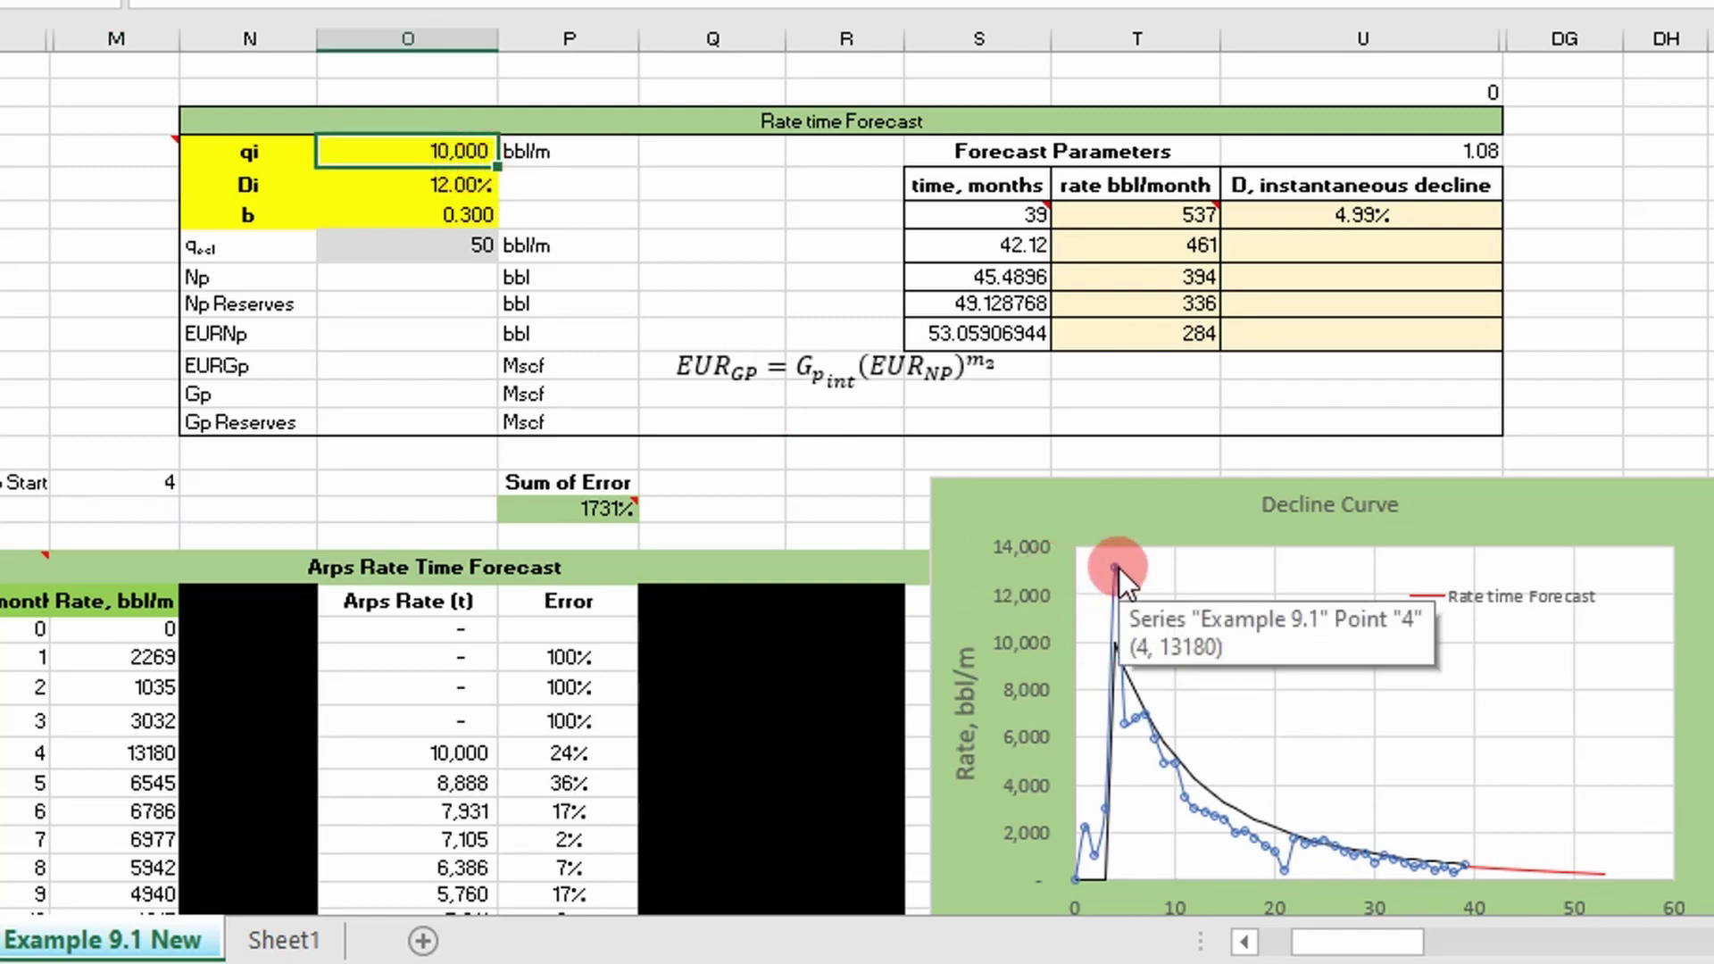
text(14)
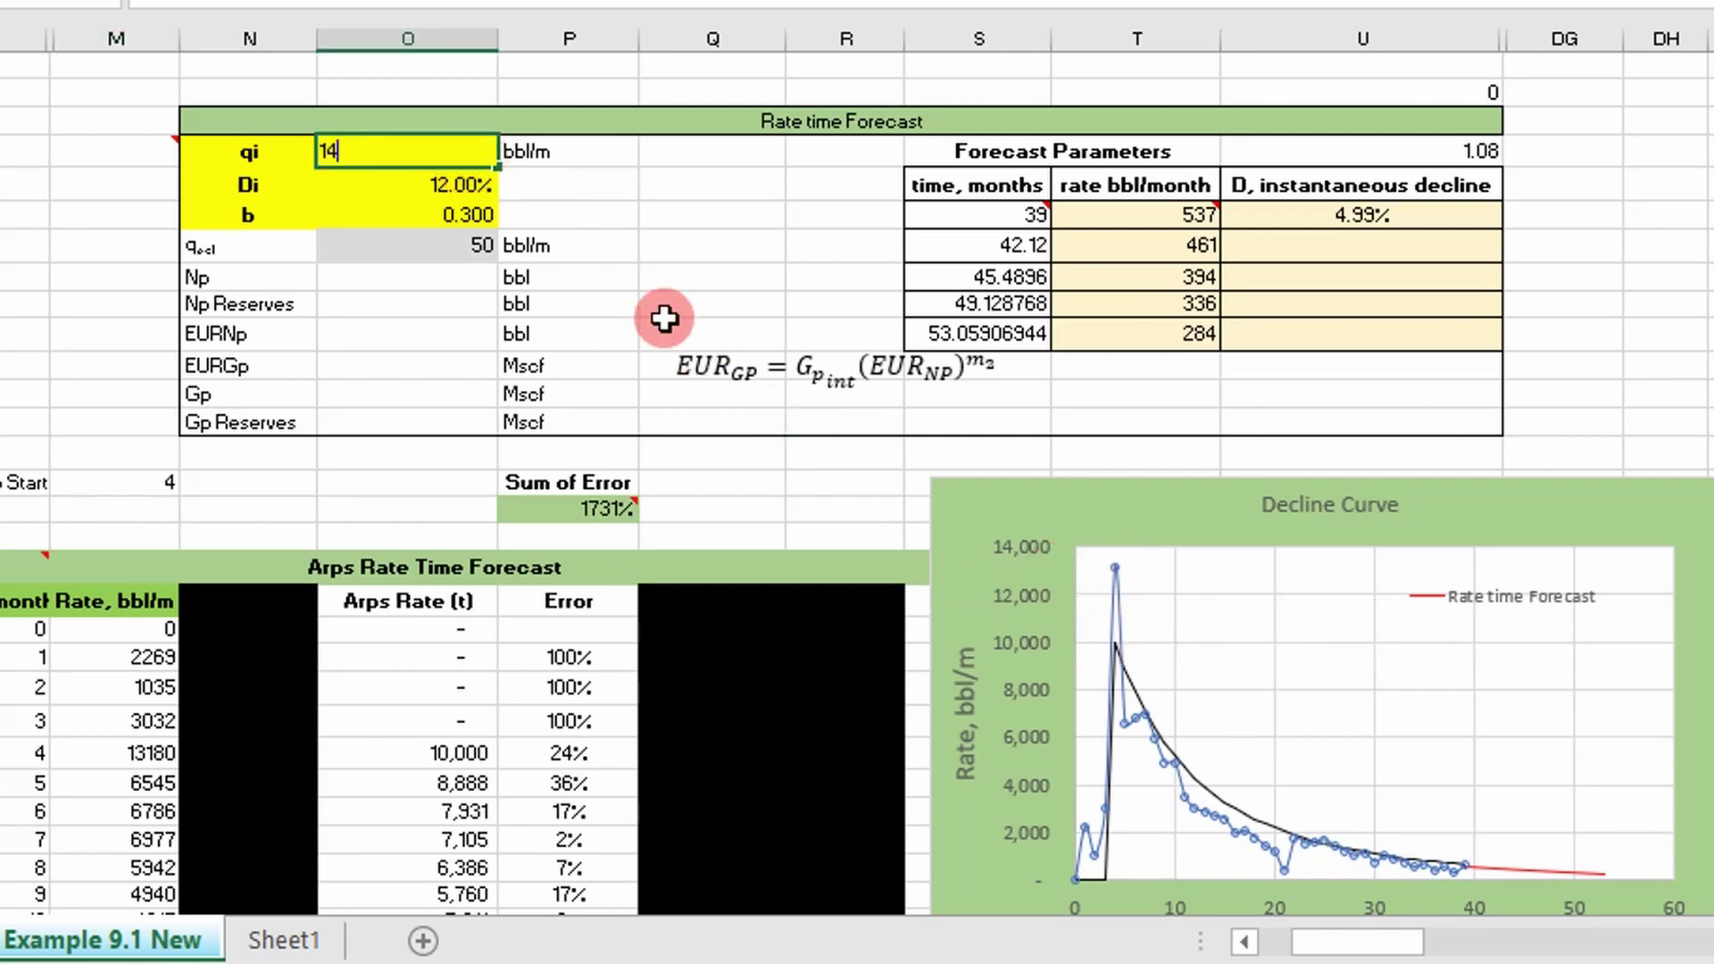
key(Return)
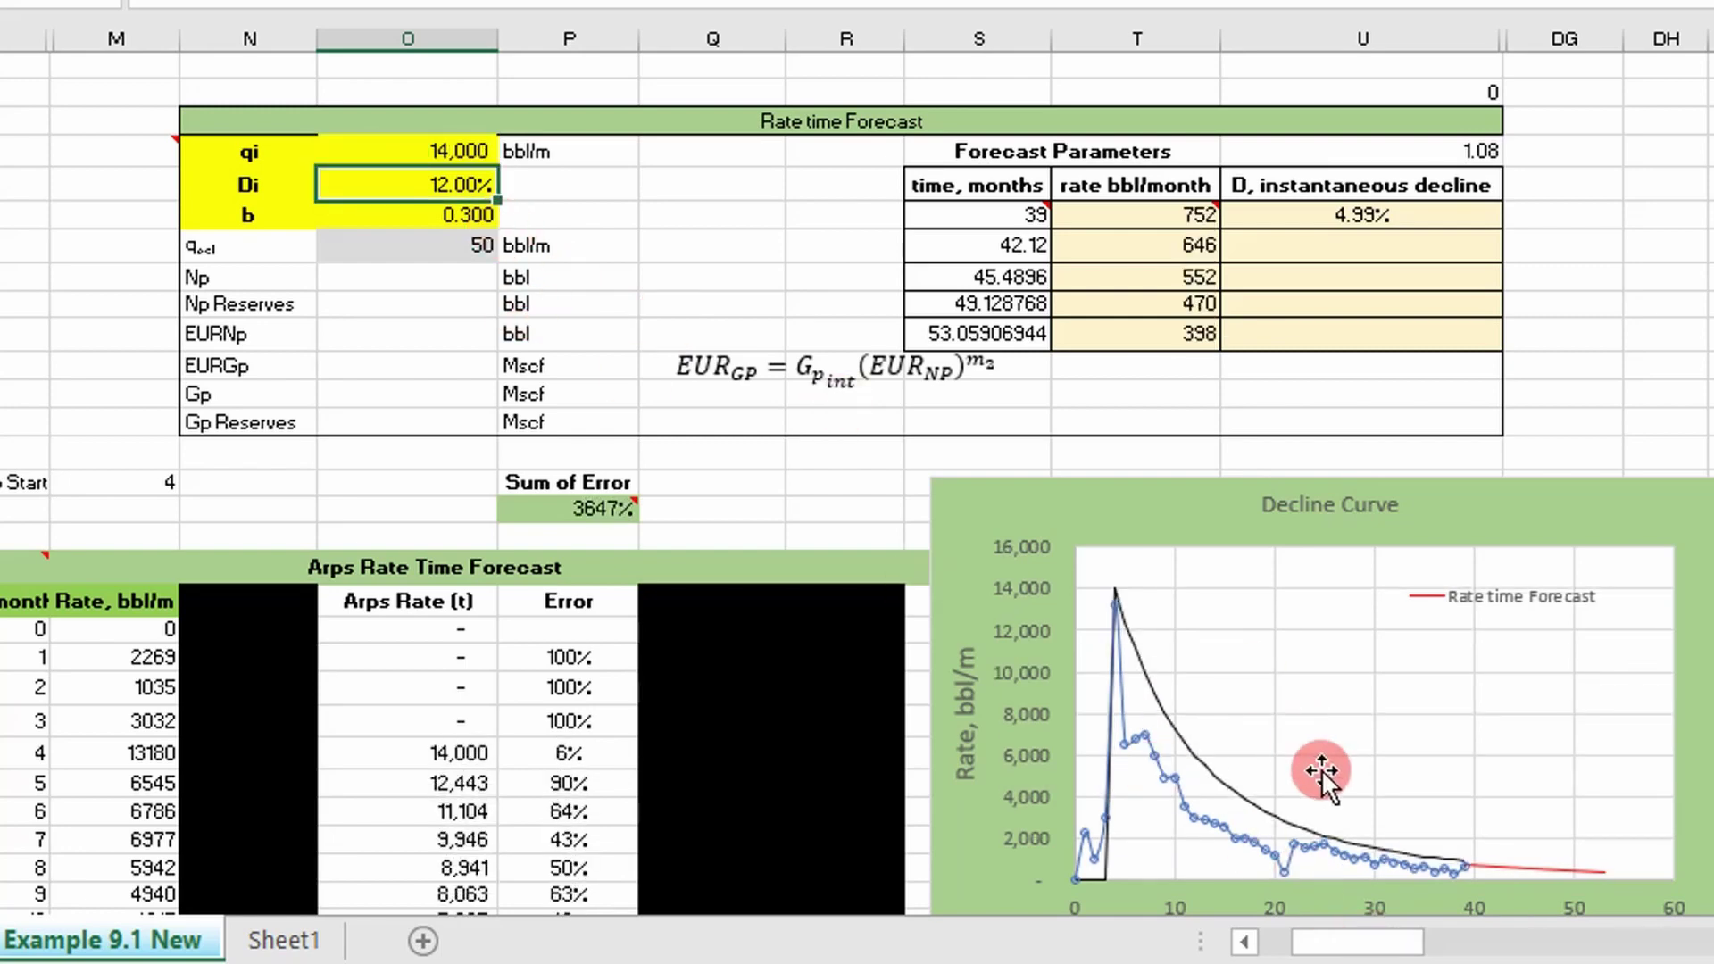
Set the initial decline Di to 25% and the b exponent to 0.5
text(25)
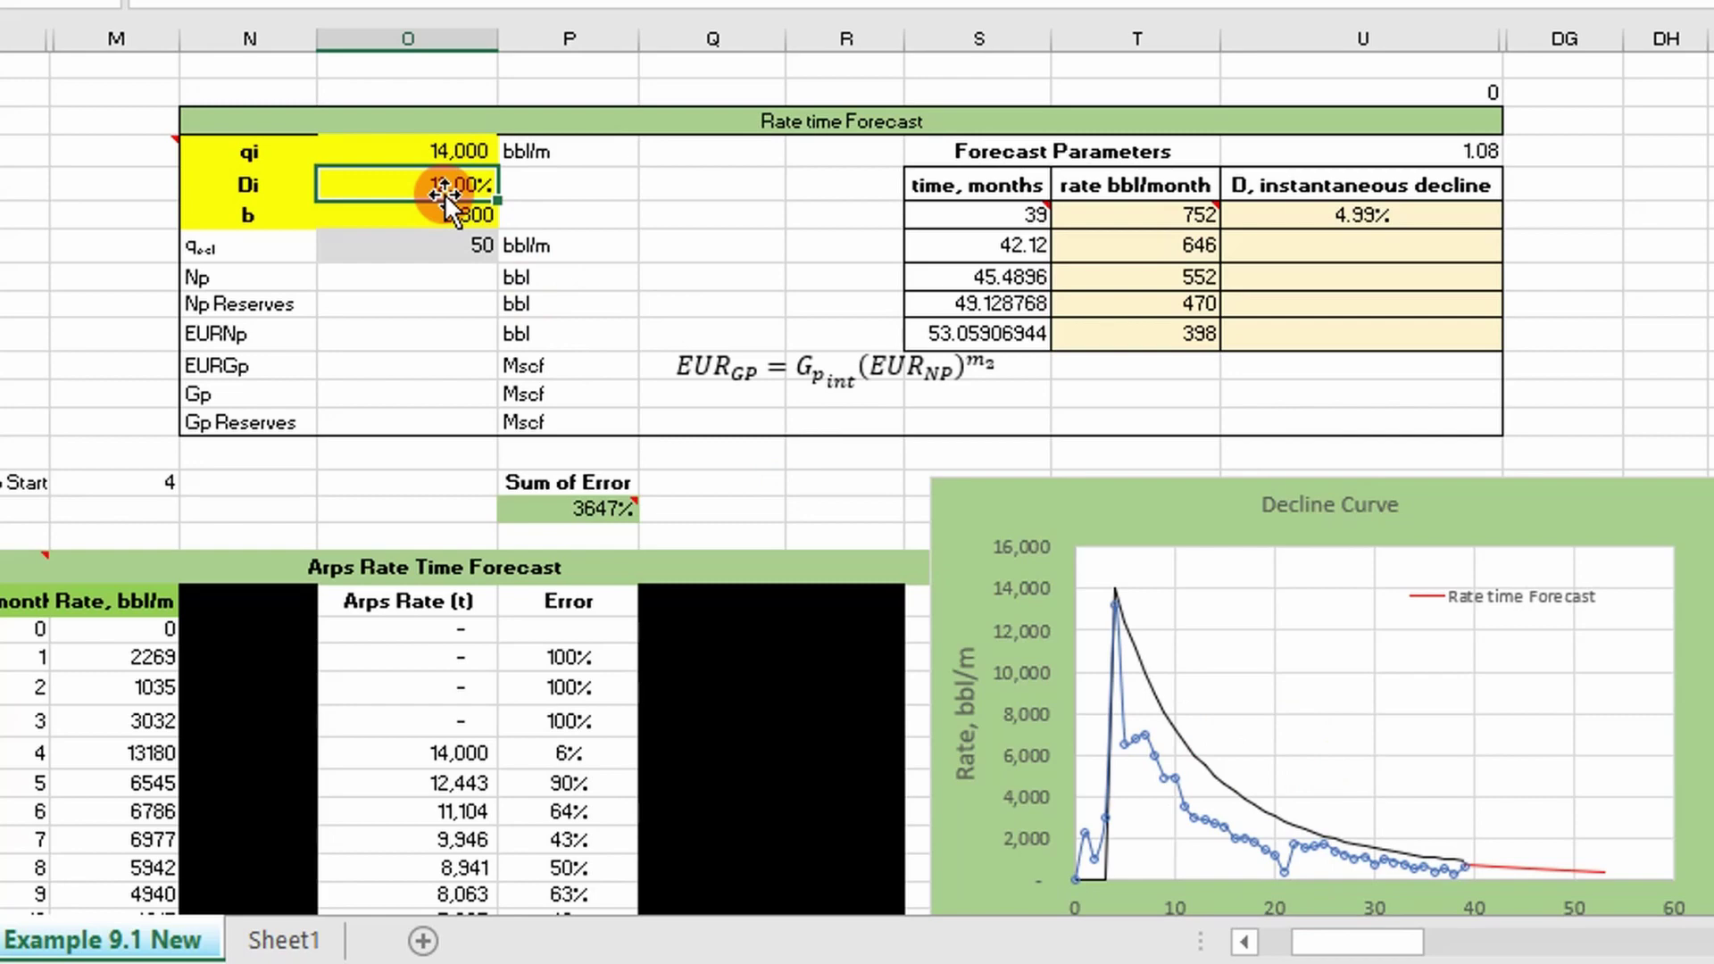
key(Return)
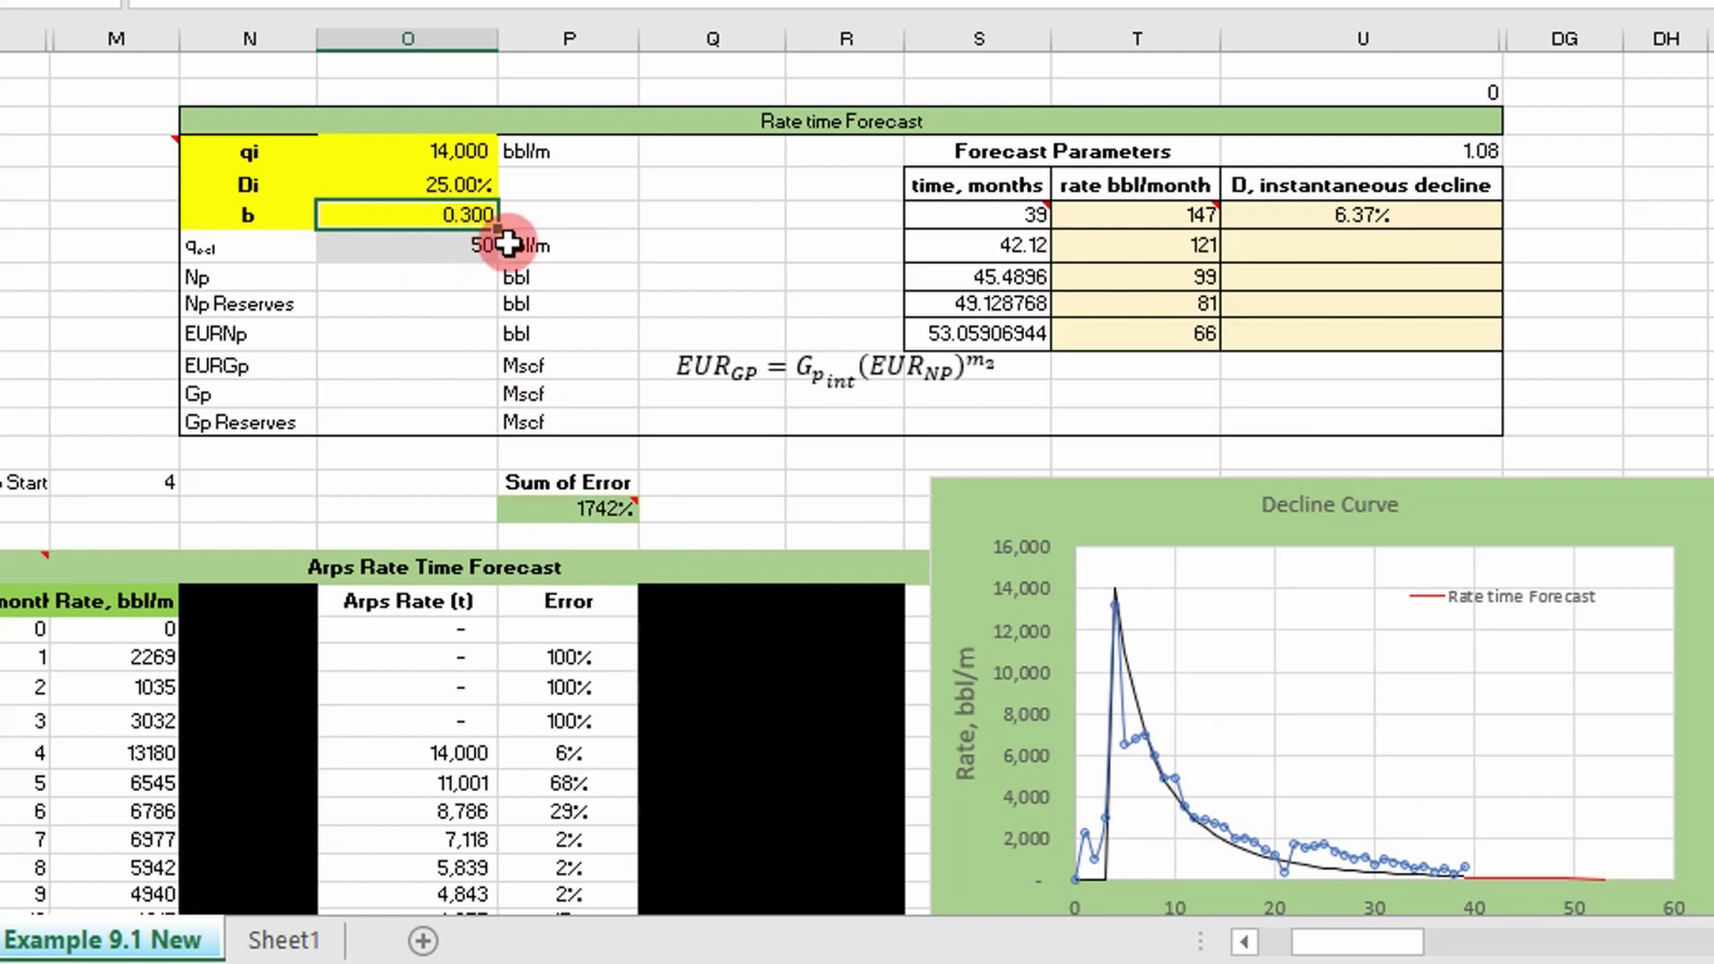
key(Return)
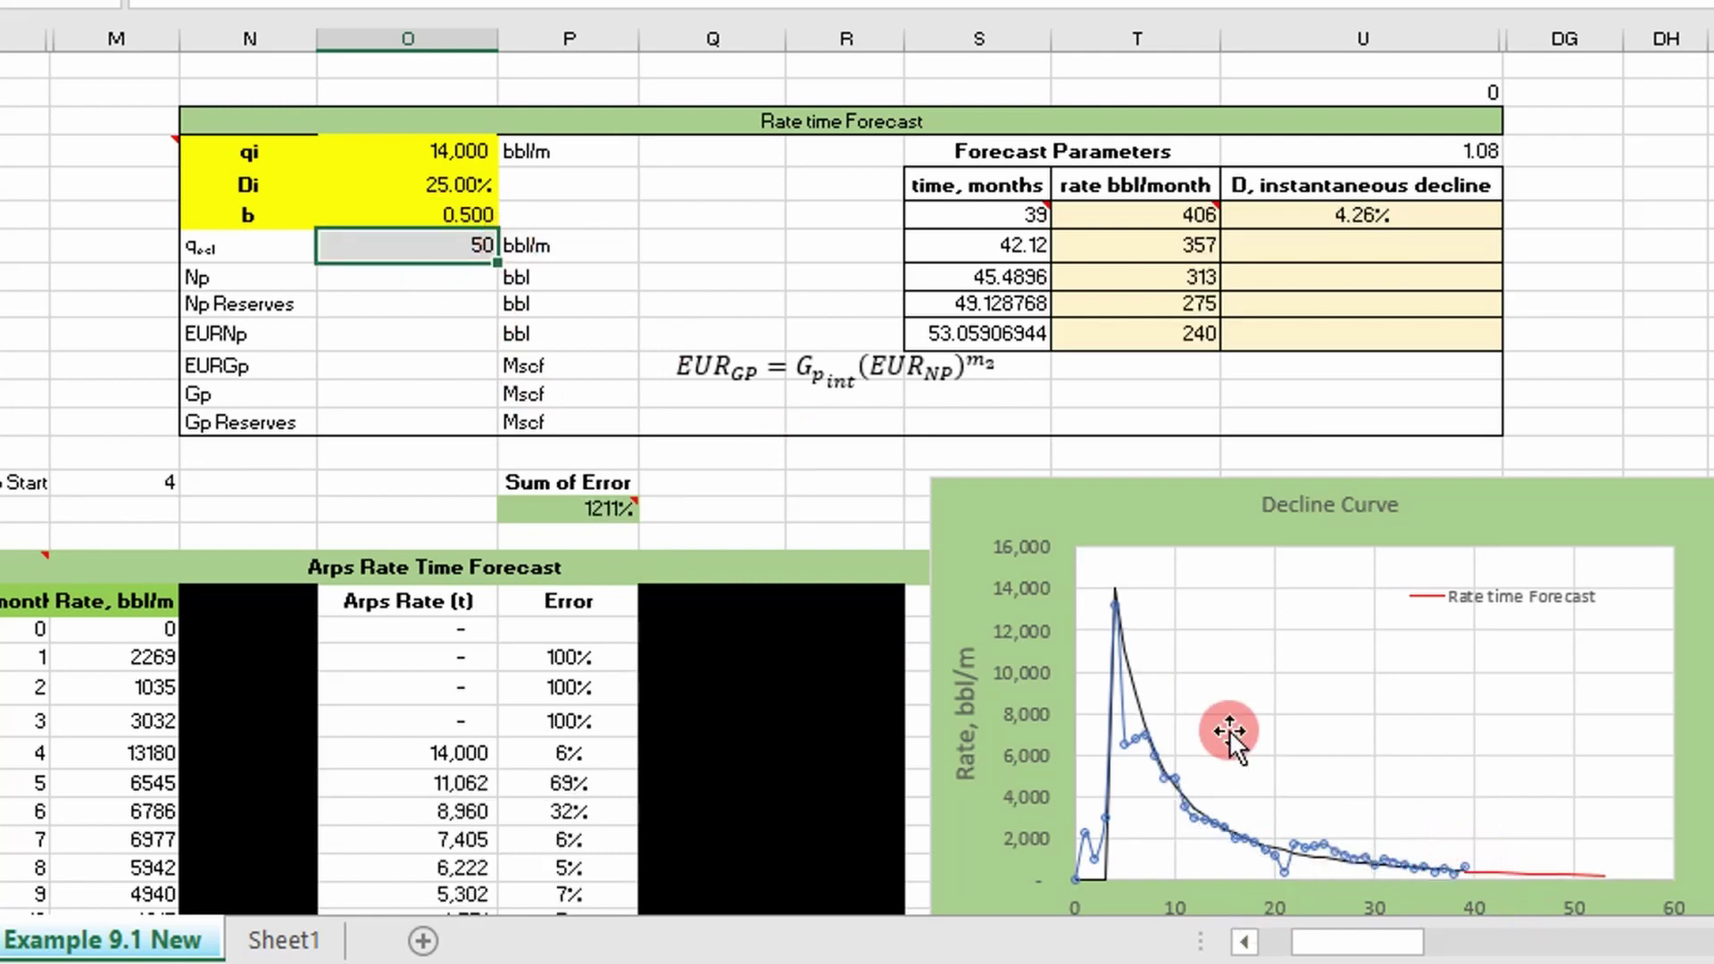
Change the Sum of Error formula to sum only P24:P253, leaving out the months before the forecast start
scroll(1026, 679, down, 1)
double_click(614, 432)
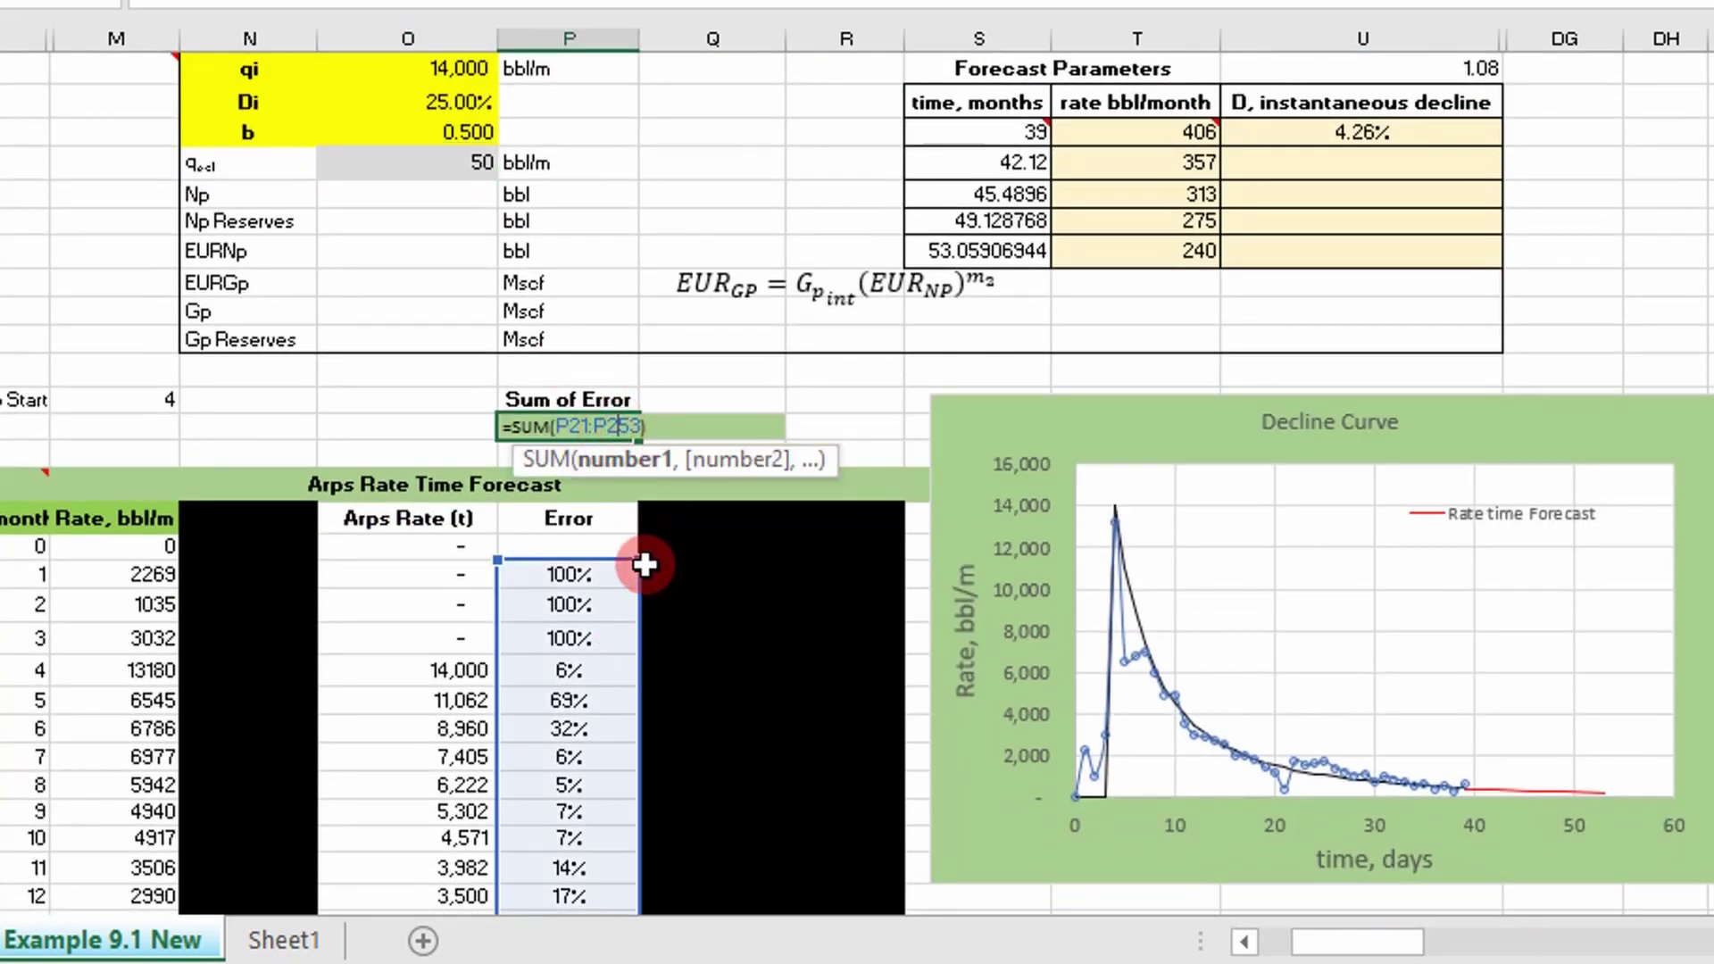
drag(645, 564, 641, 660)
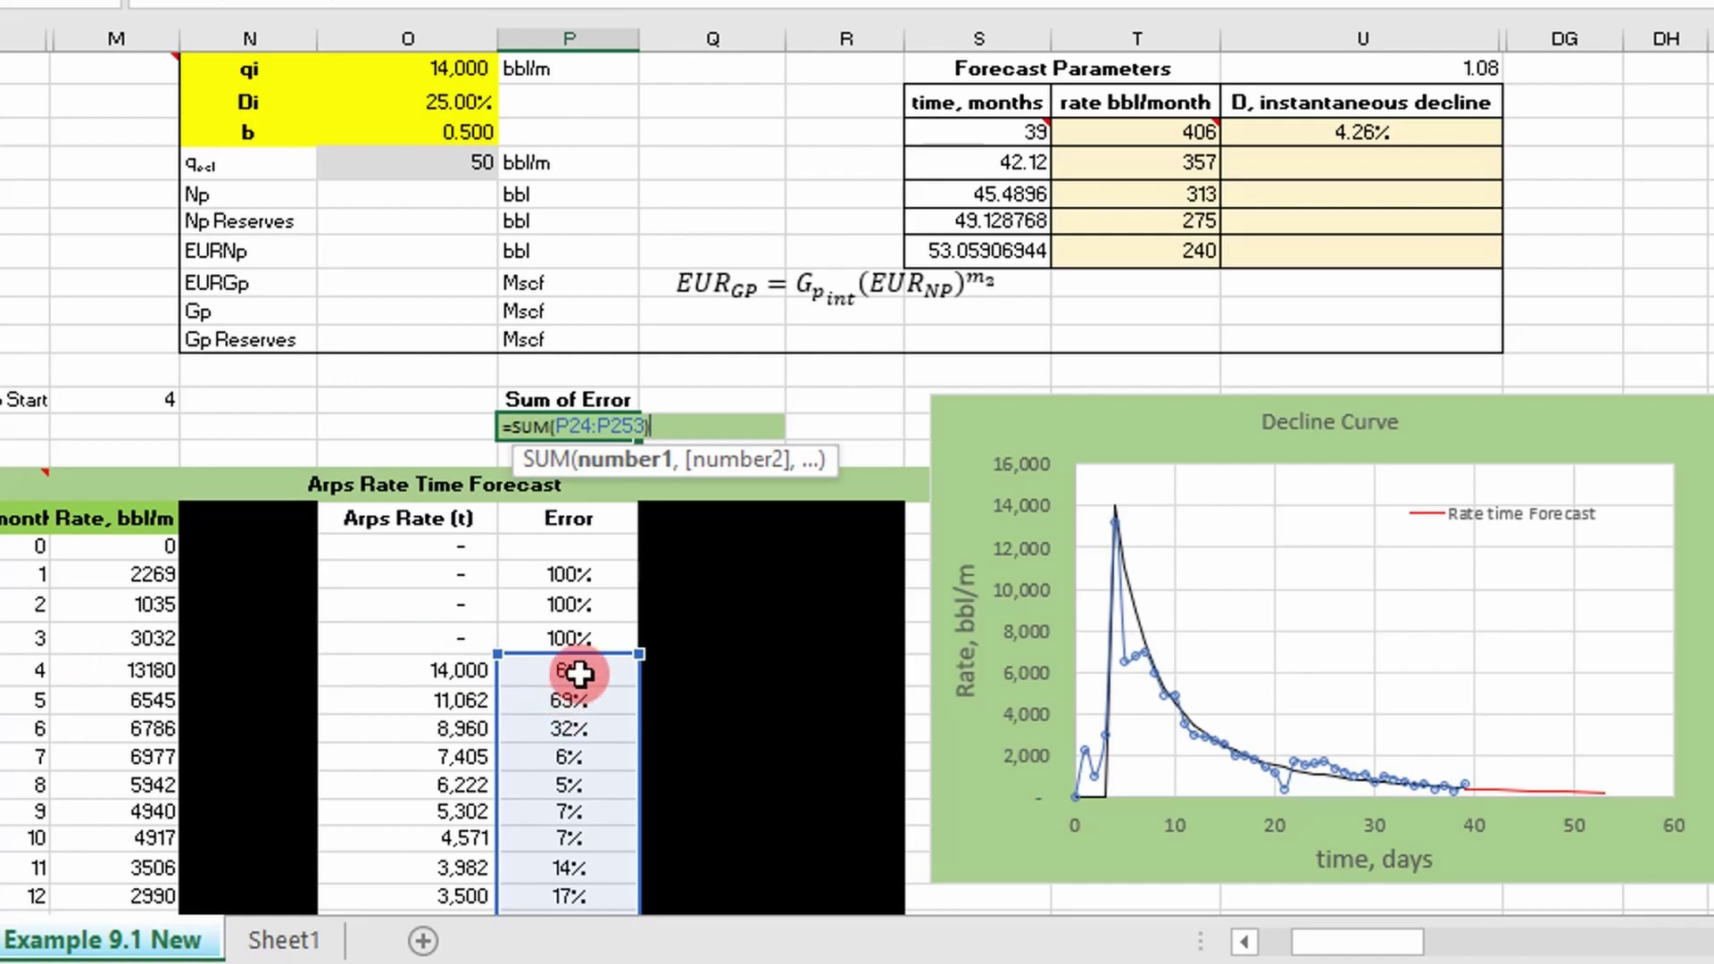
key(Return)
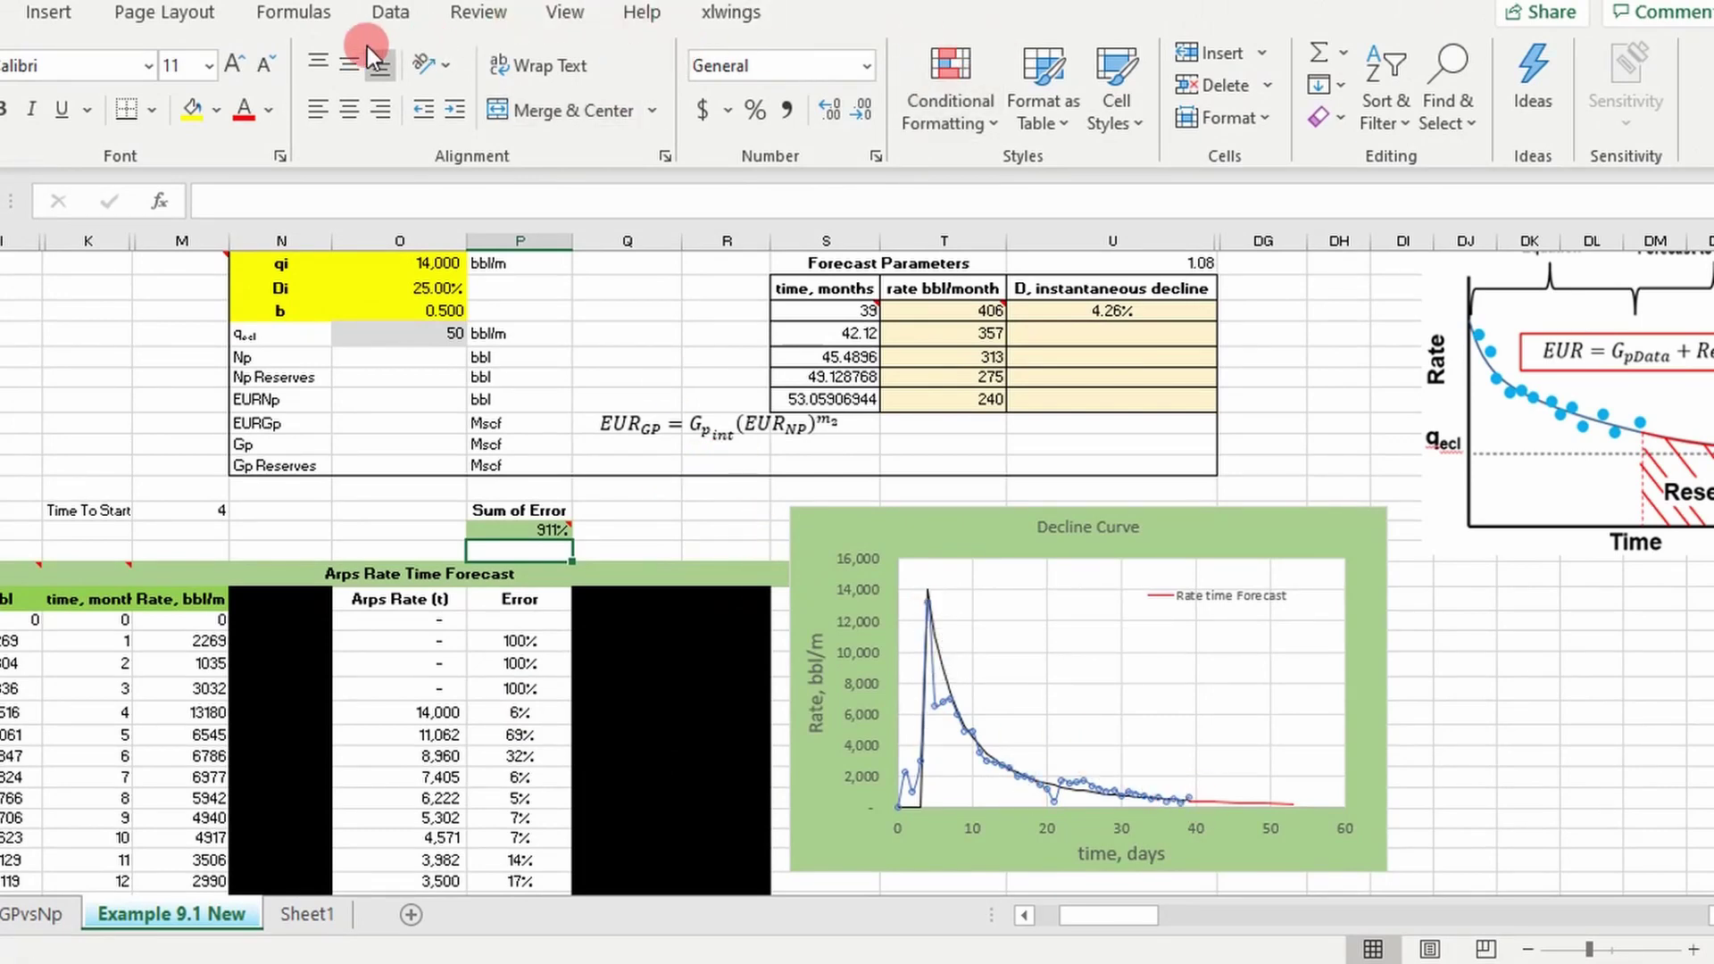
Run Solver to minimize the Sum of Error in P16 by changing qi, Di and b in O4:O6, and keep the solution
click(379, 14)
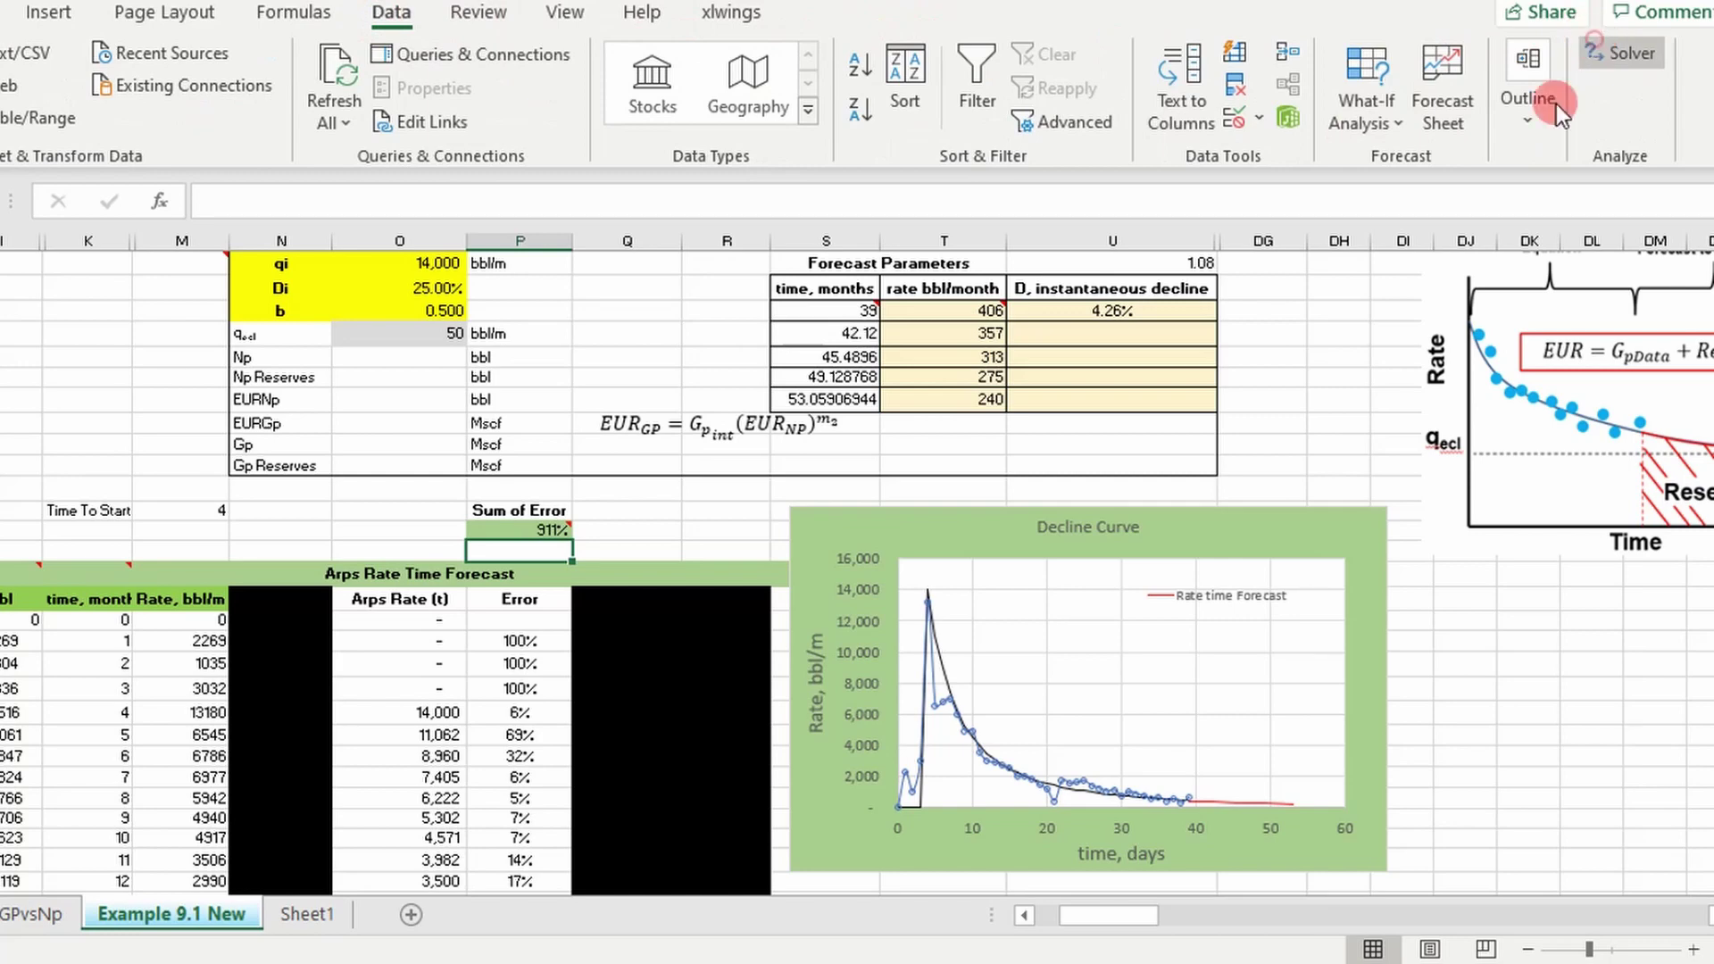
click(1621, 52)
click(1249, 144)
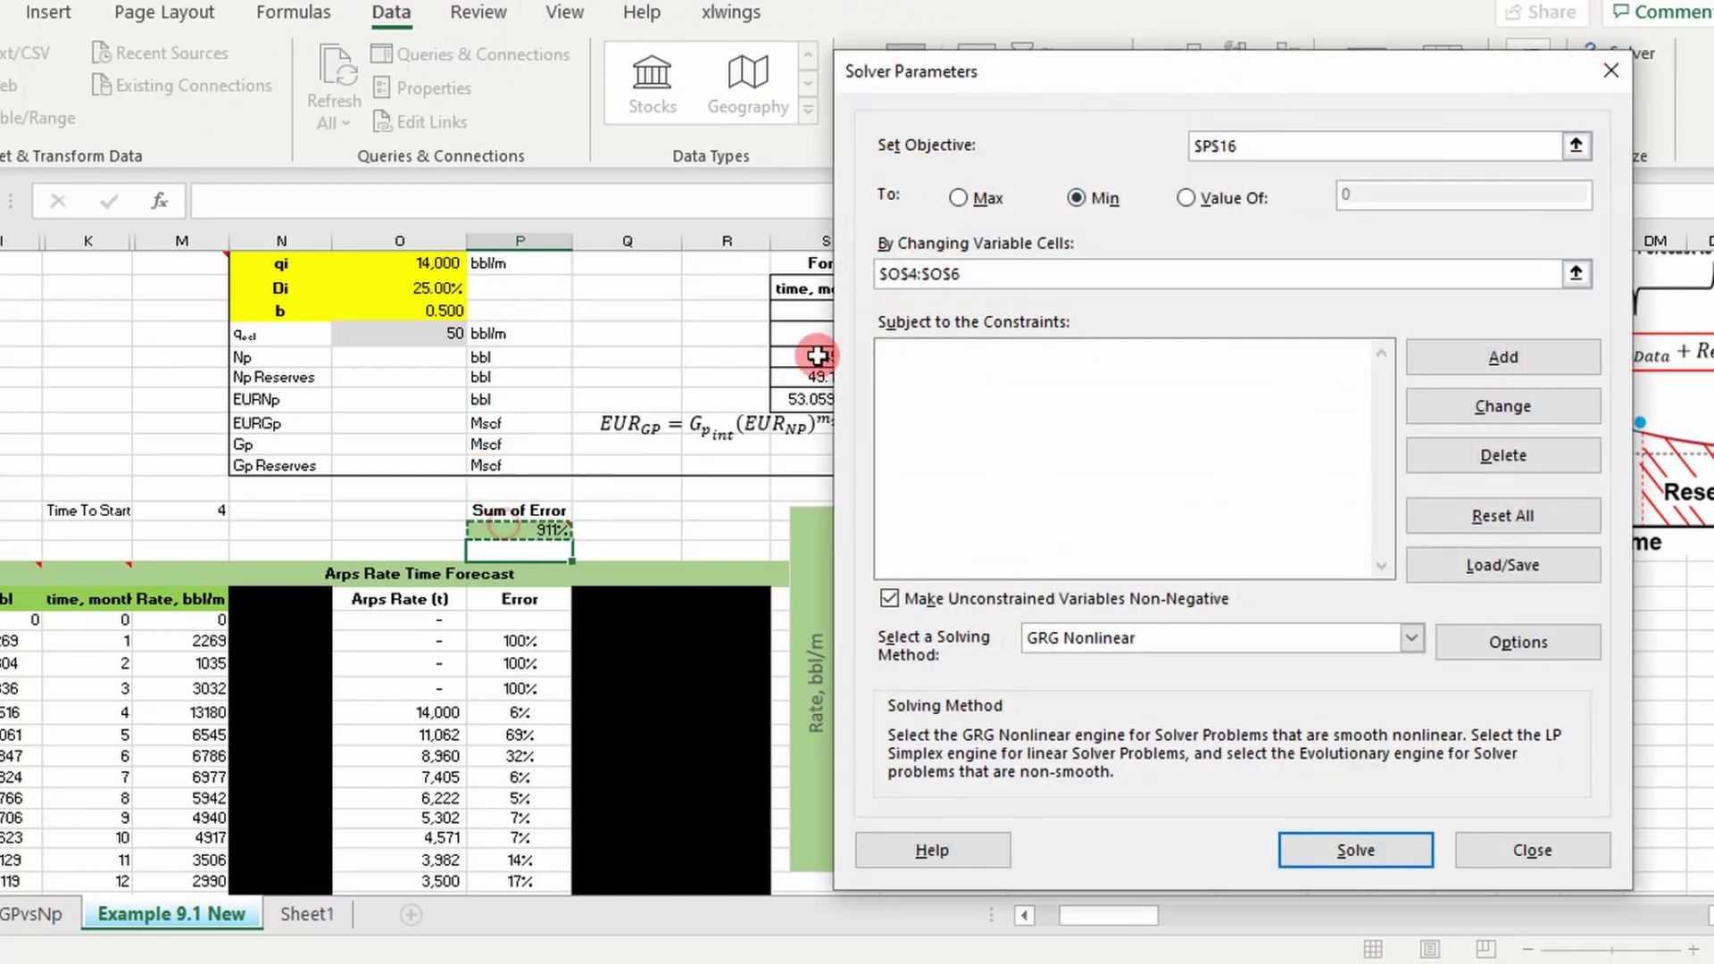
click(975, 274)
click(490, 261)
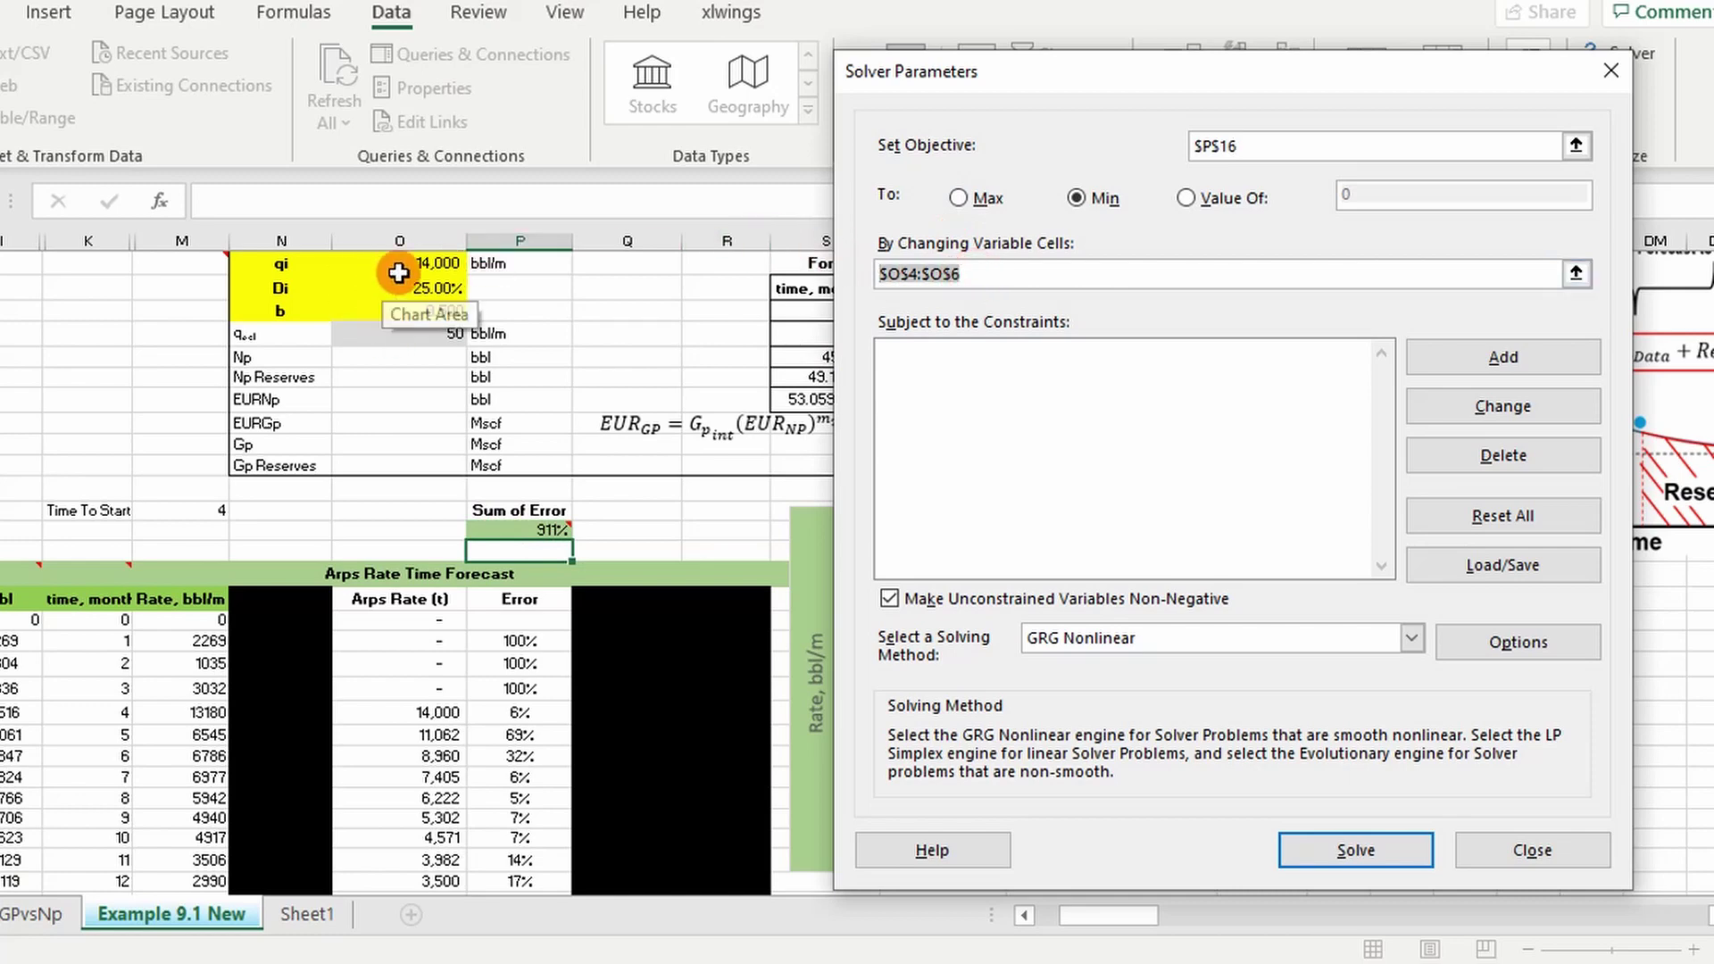
drag(419, 262, 426, 311)
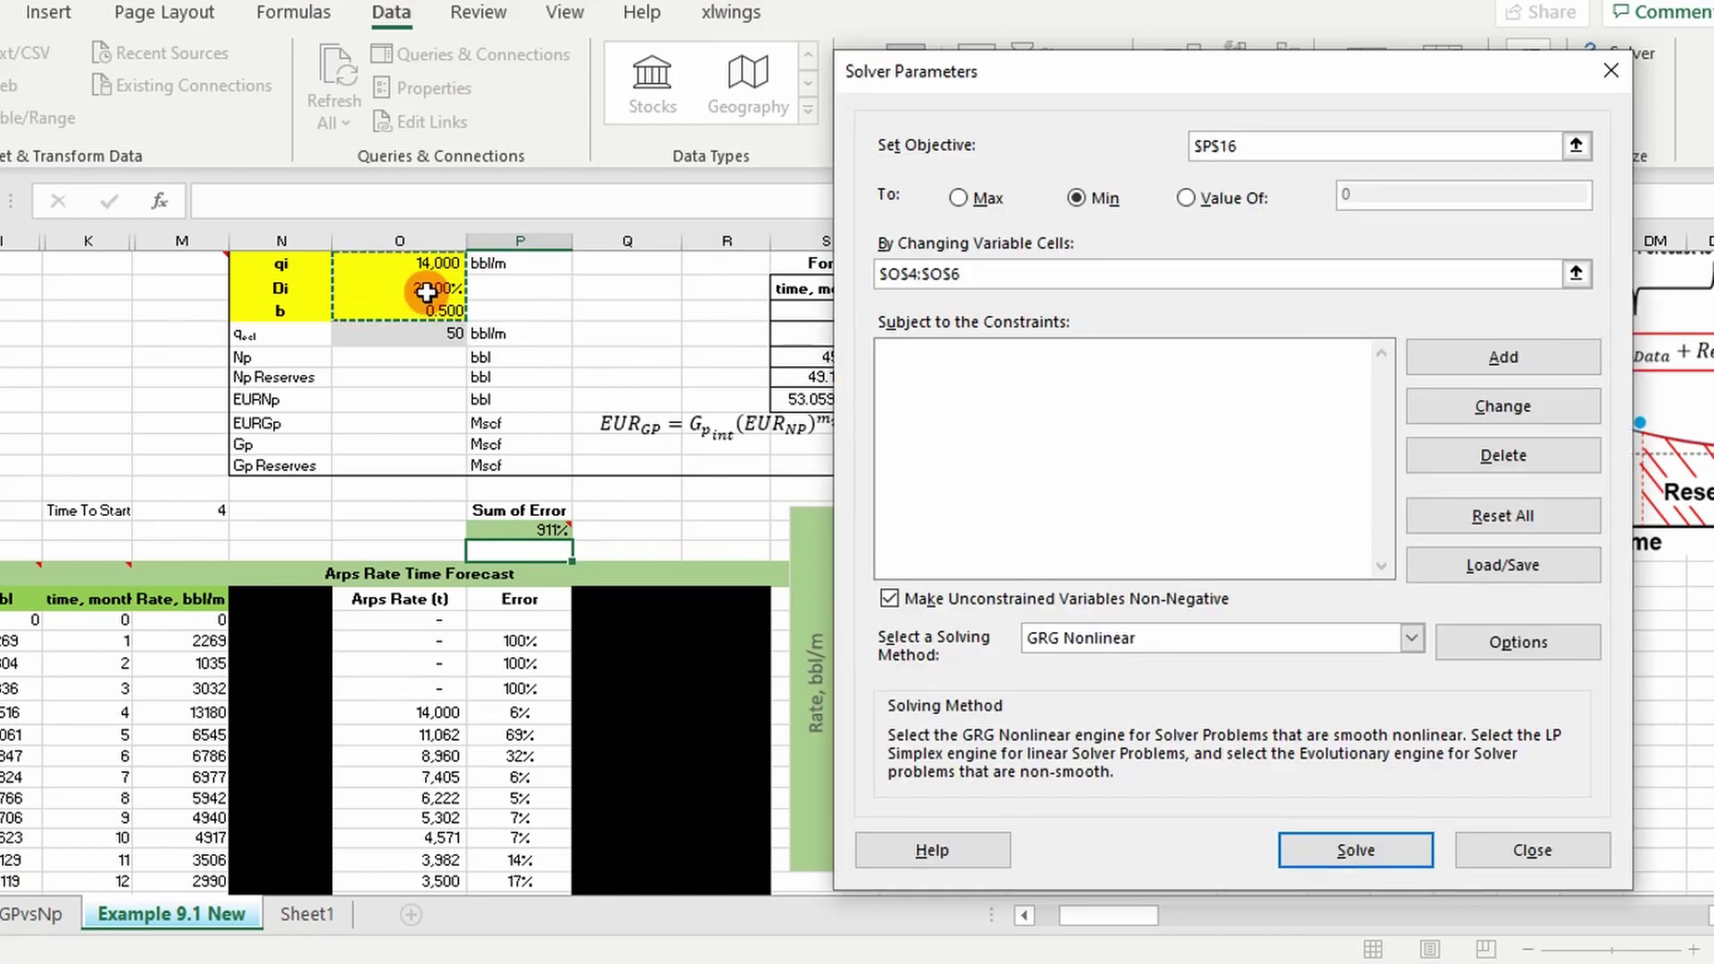
click(1330, 838)
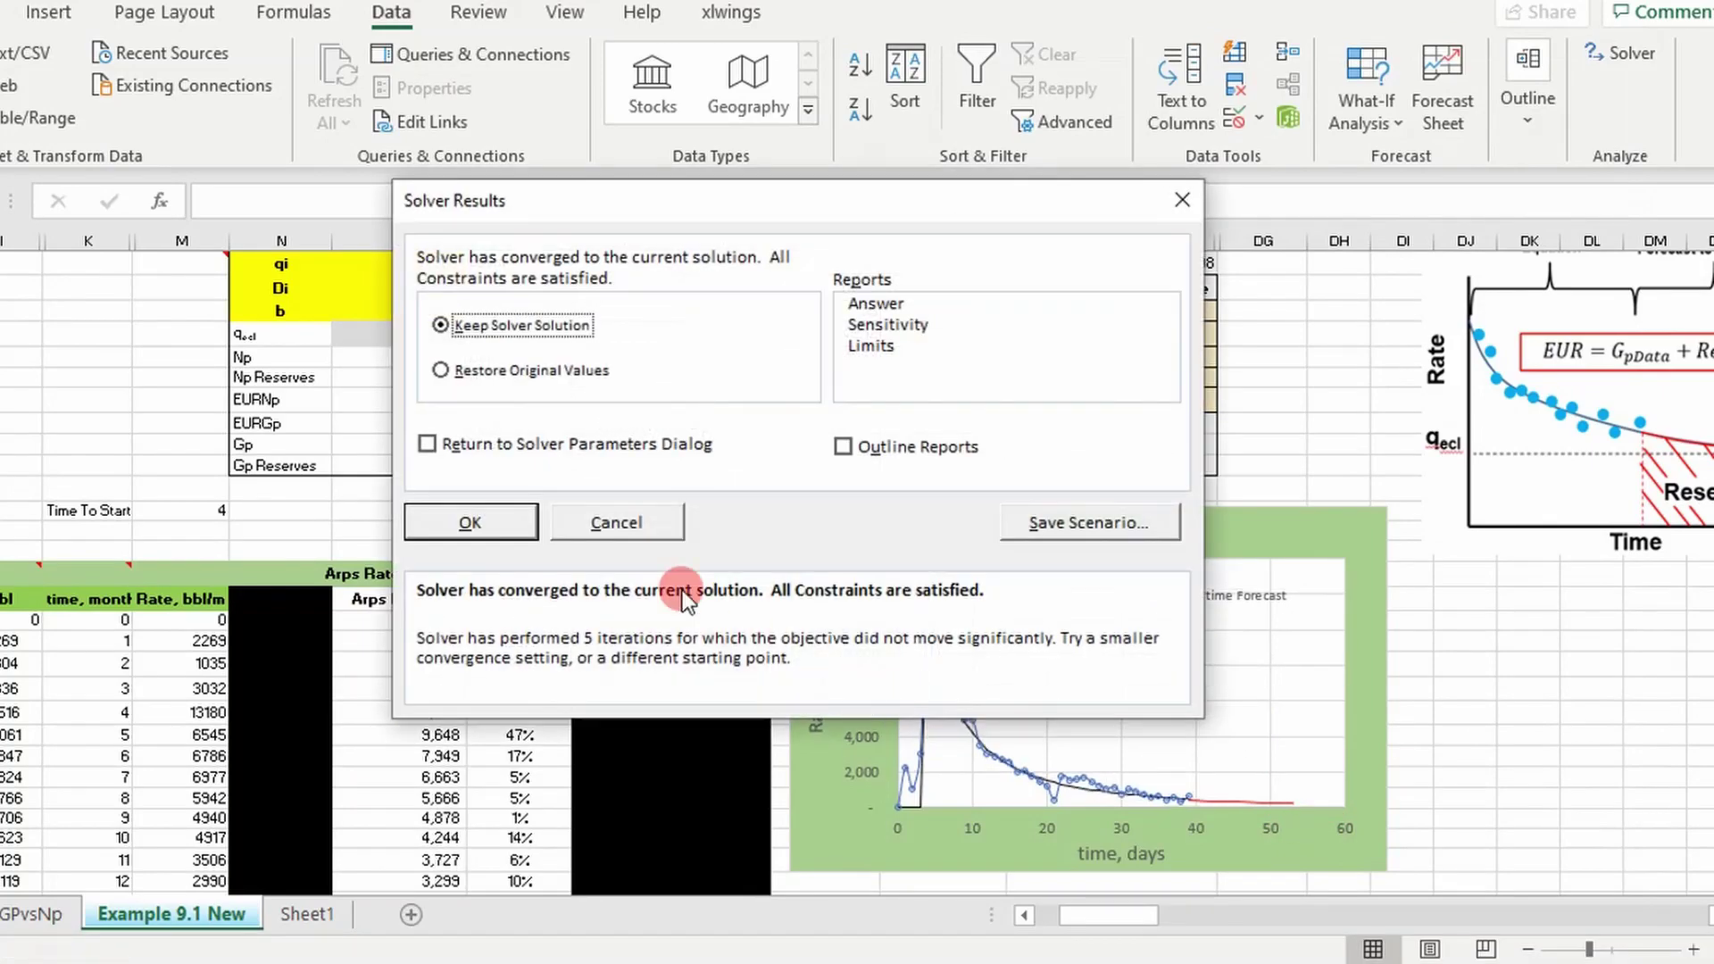
click(495, 527)
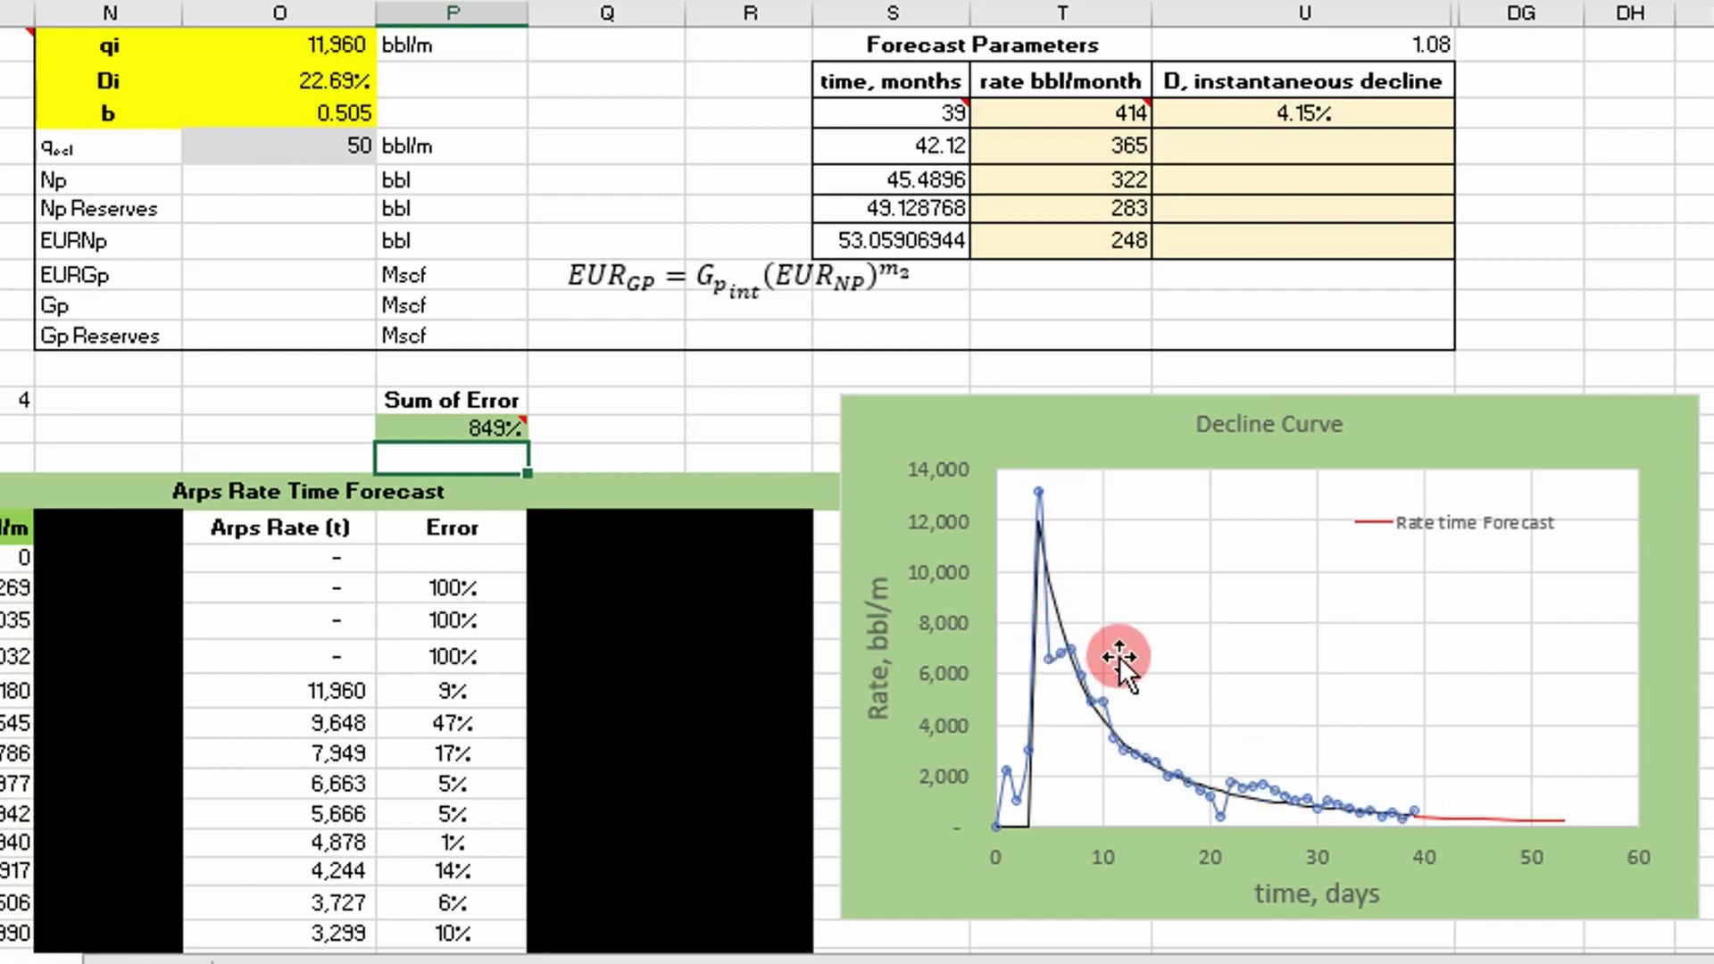
Examine the fitted decline curve, its red forecast series and the formulas behind the first two times in the Forecast Parameters table
scroll(1107, 696, down, 1)
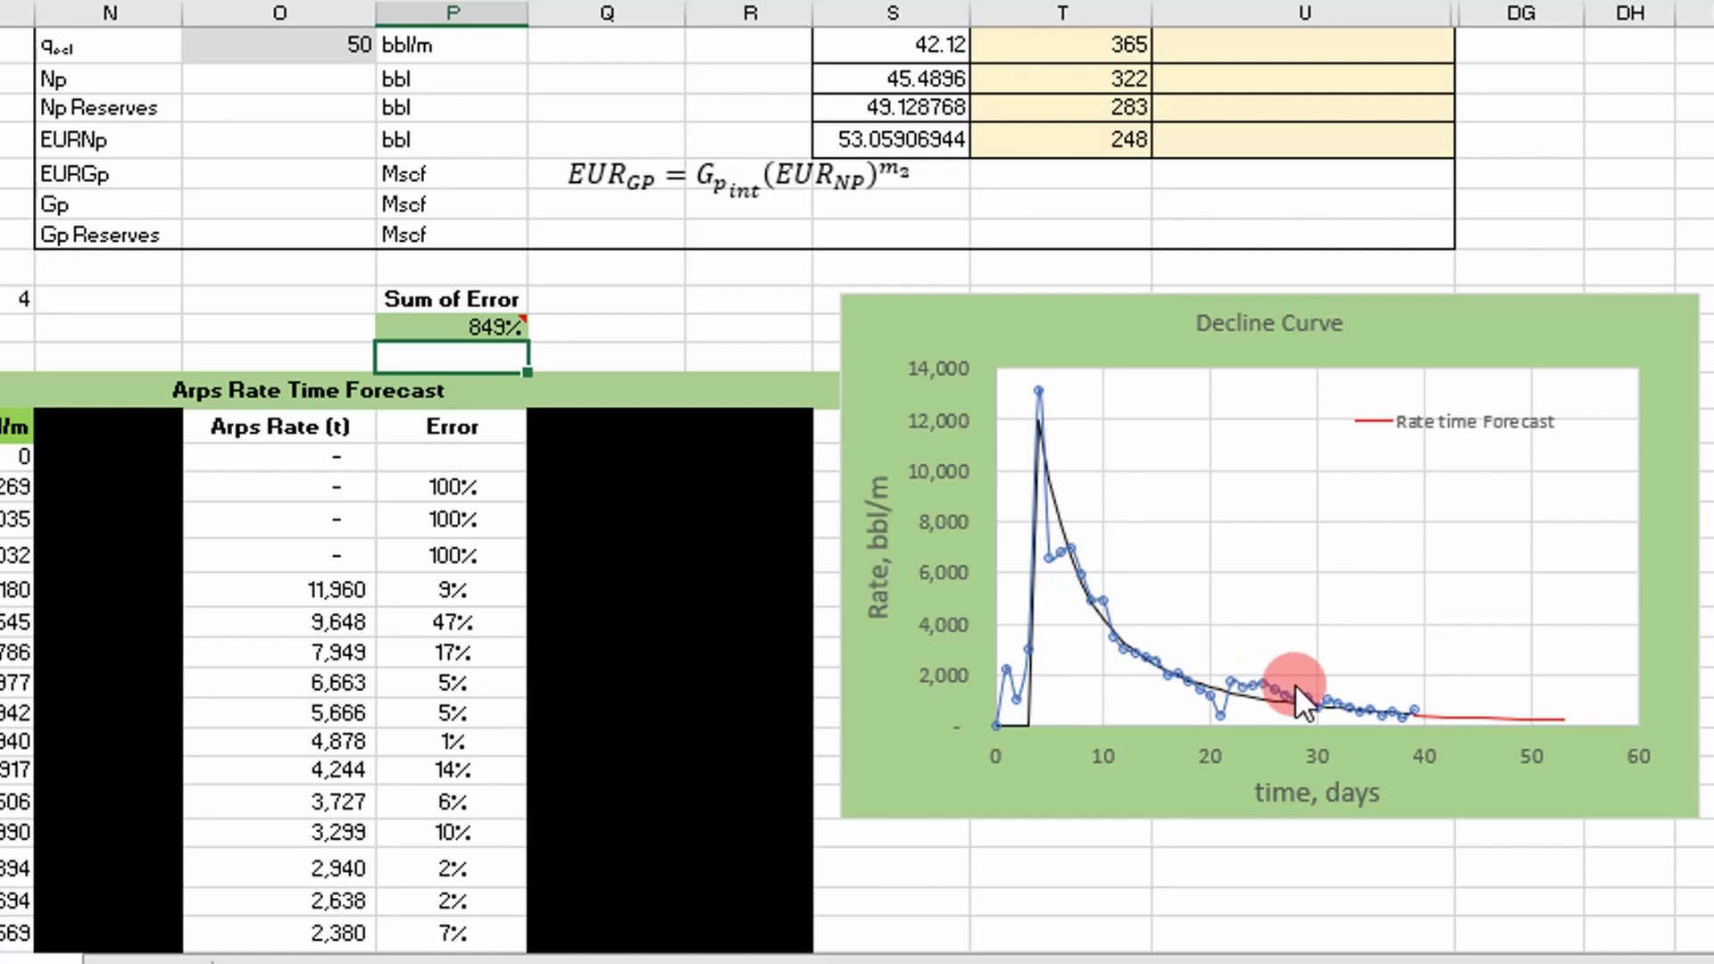
scroll(1294, 684, up, 1)
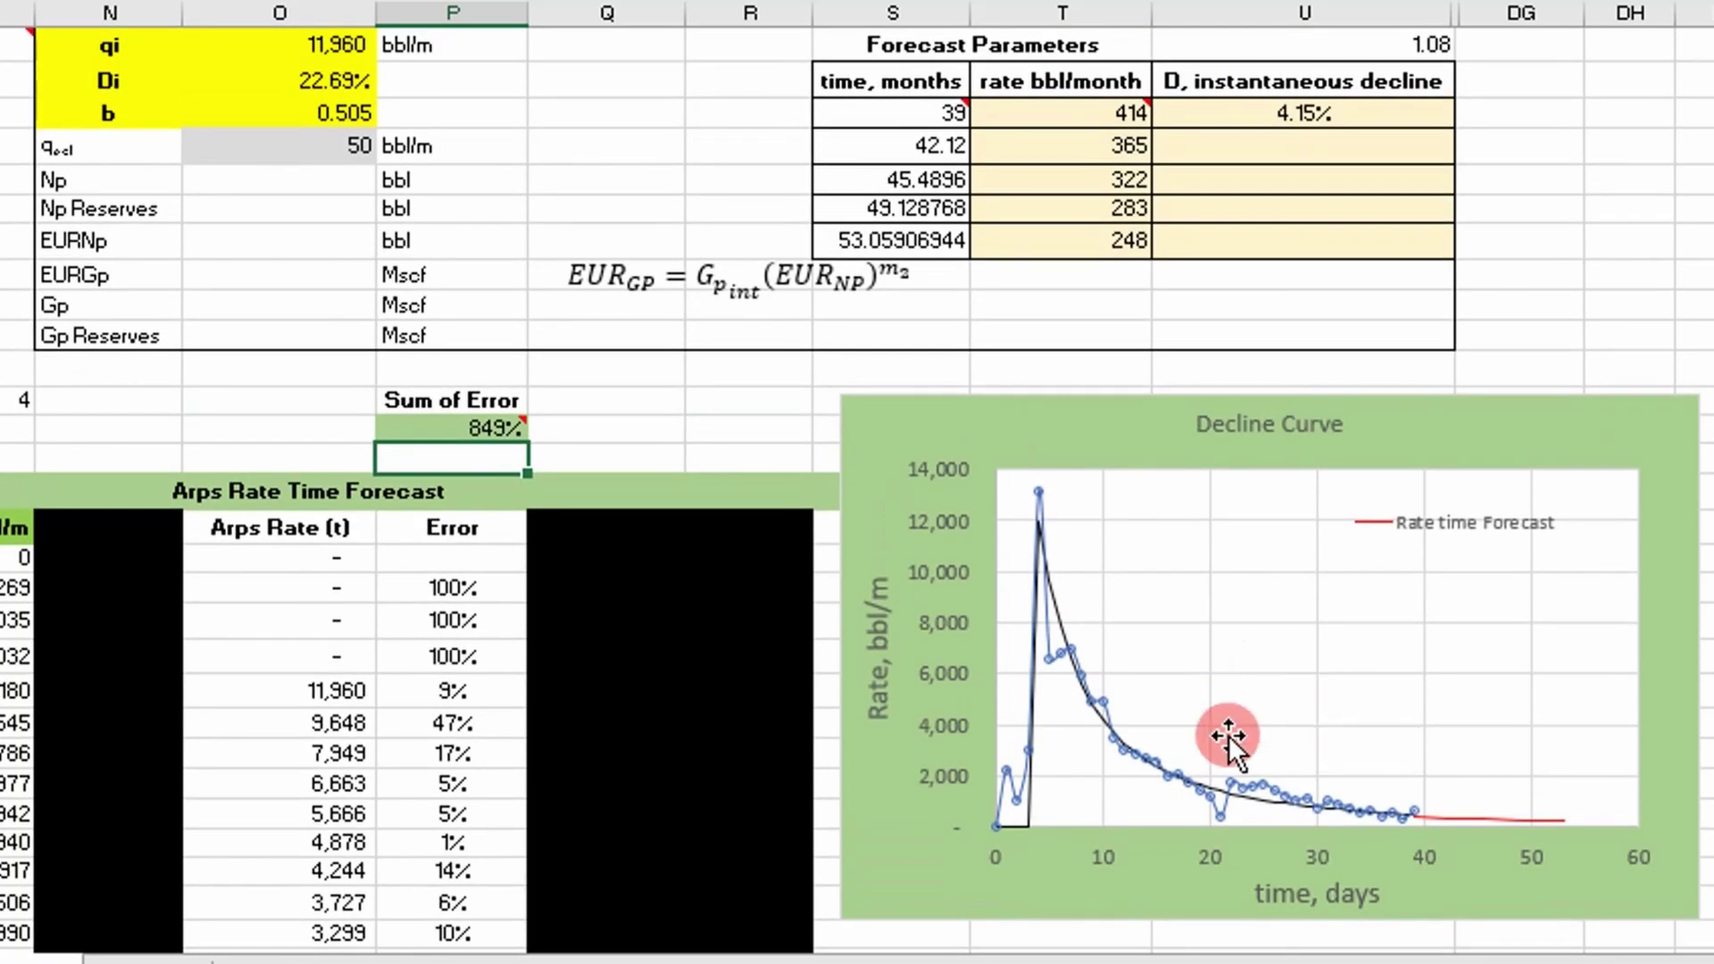
scroll(1272, 680, up, 1)
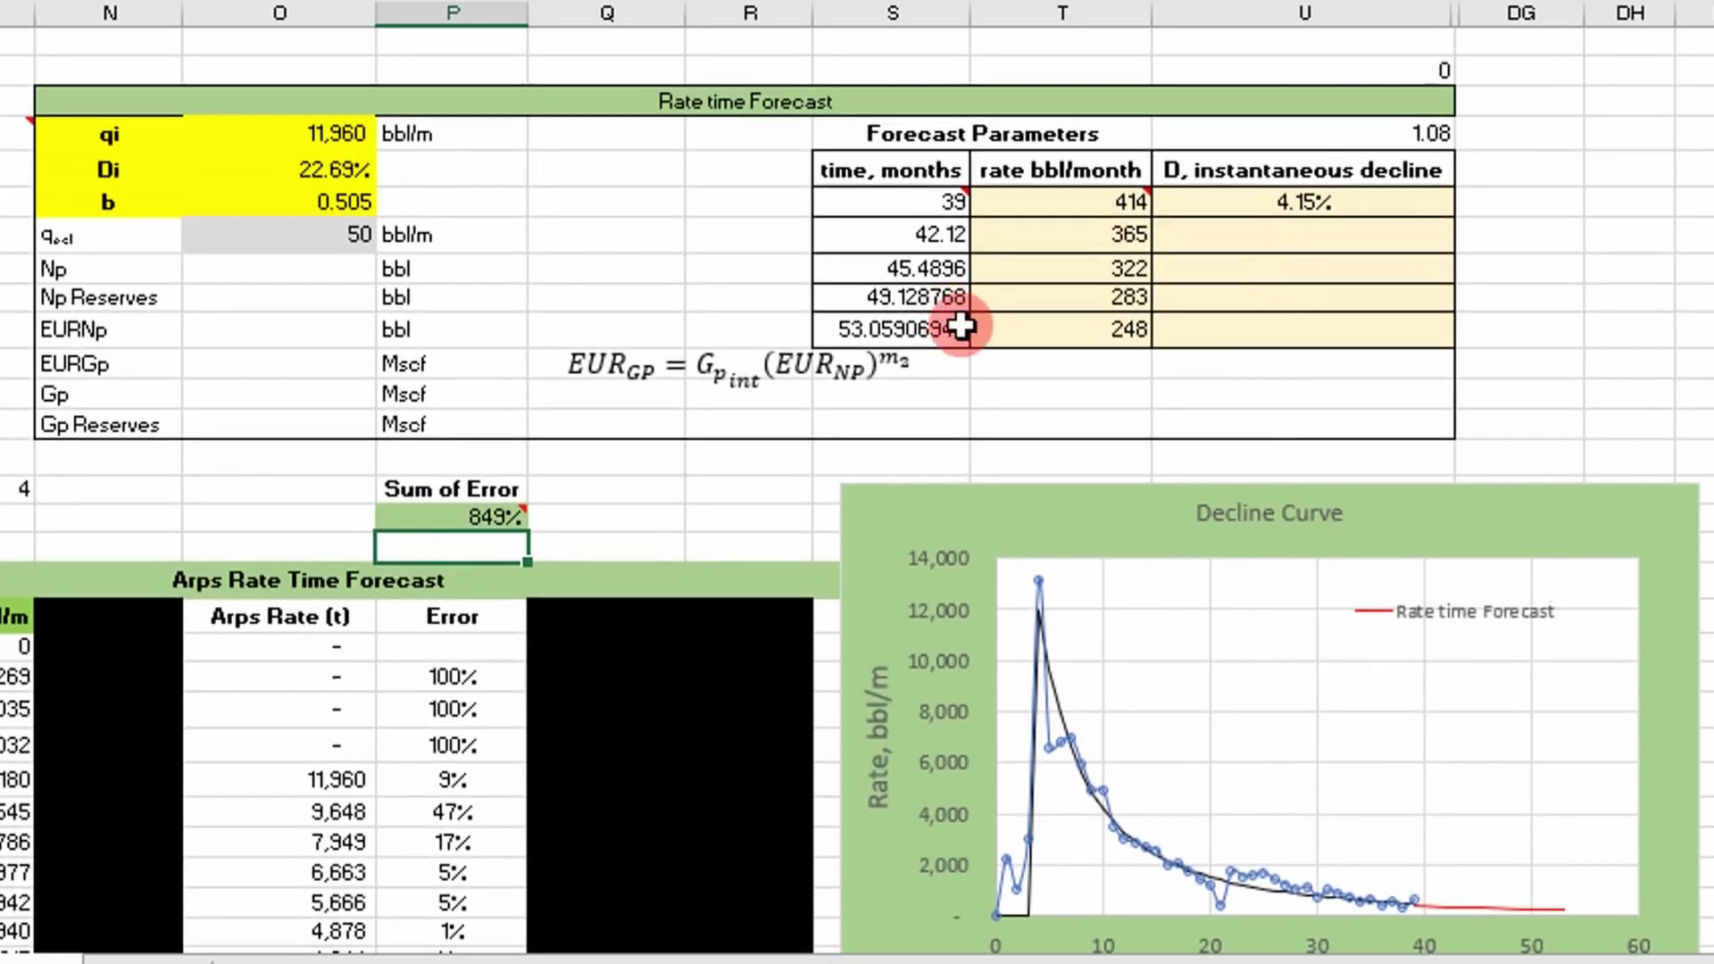
click(1439, 900)
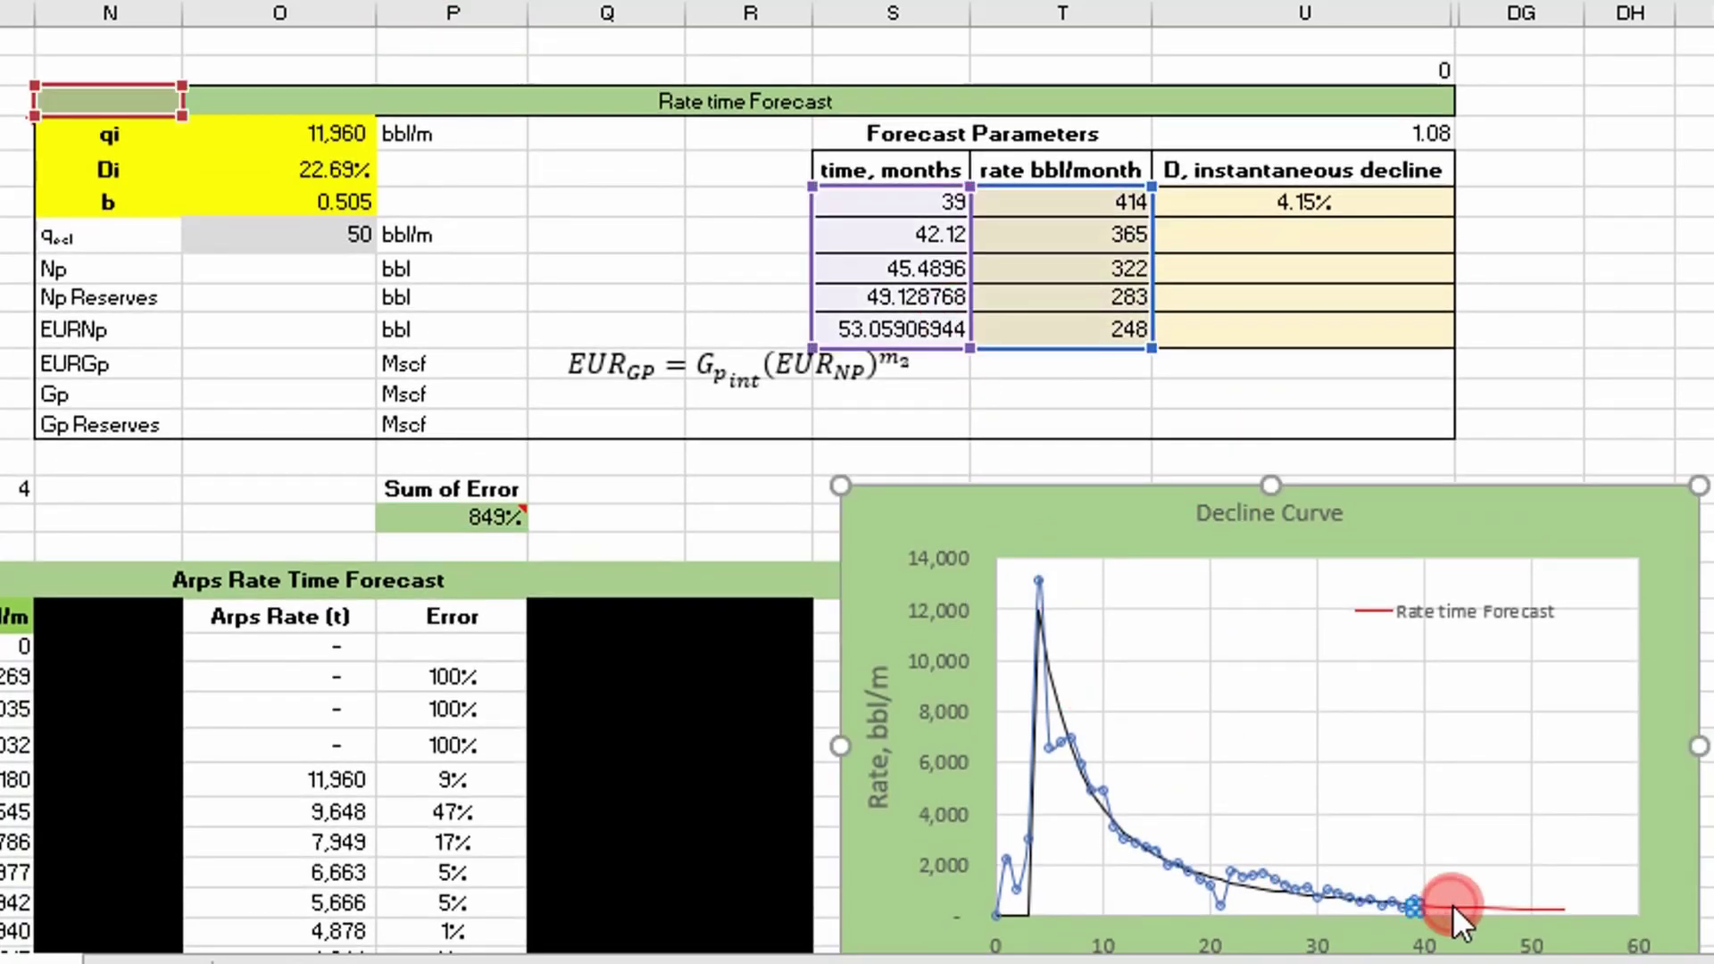
mouse_move(912, 206)
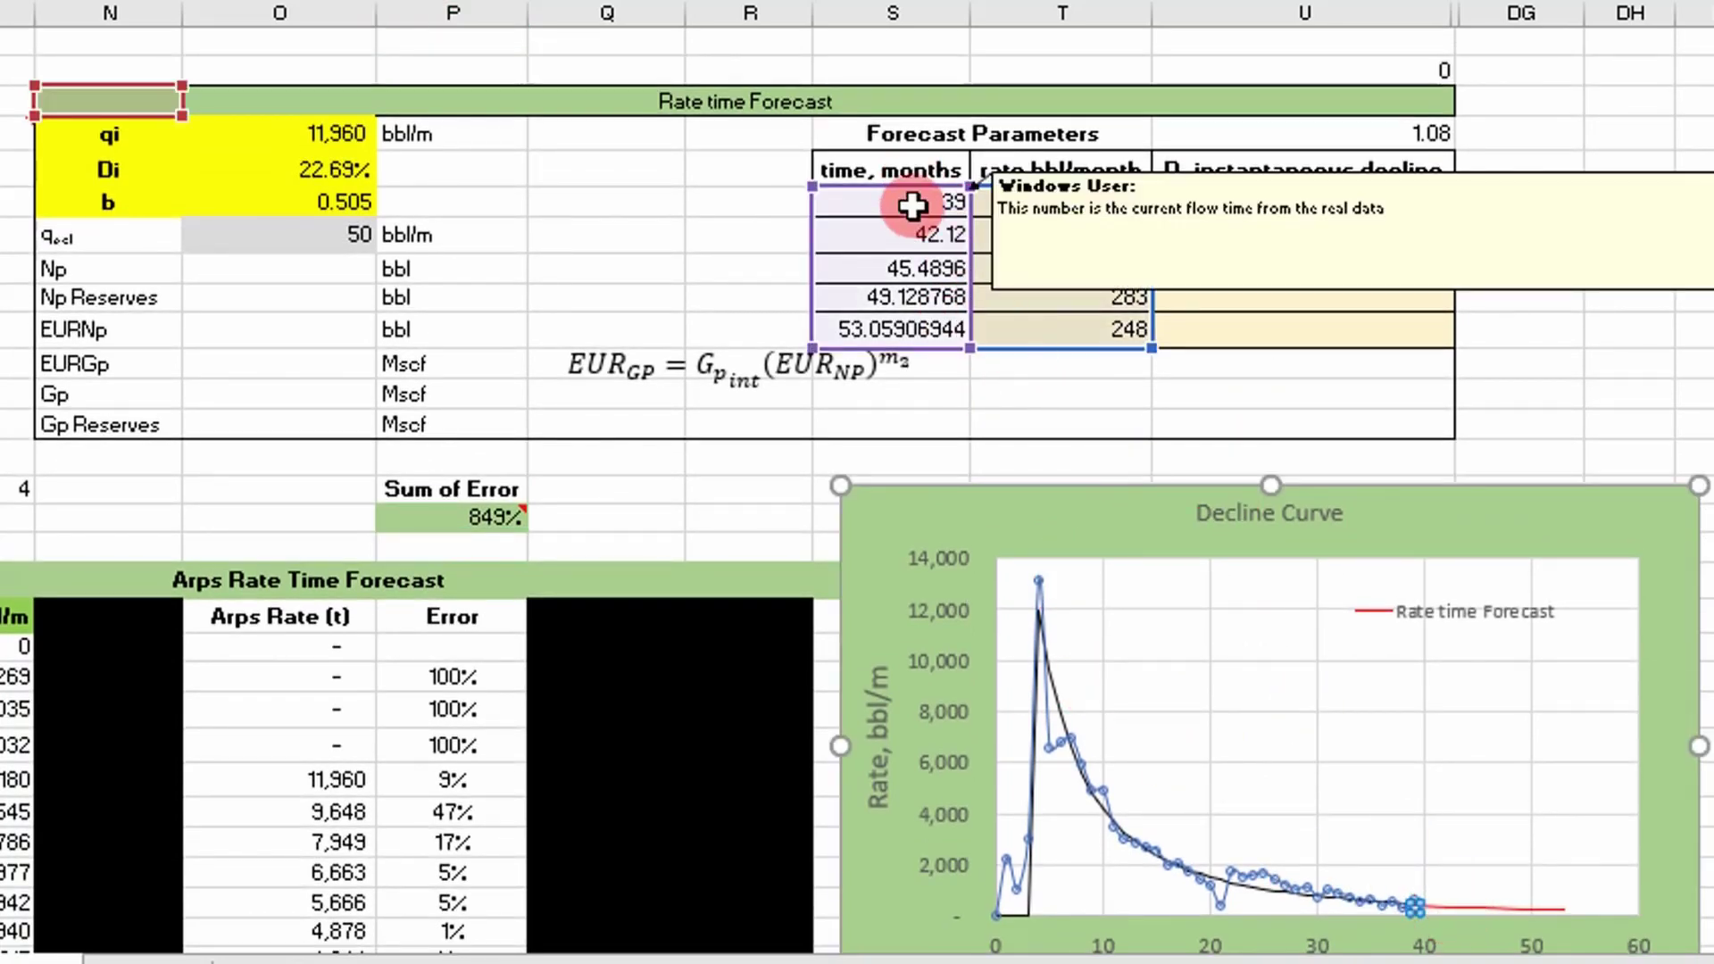
key(Escape)
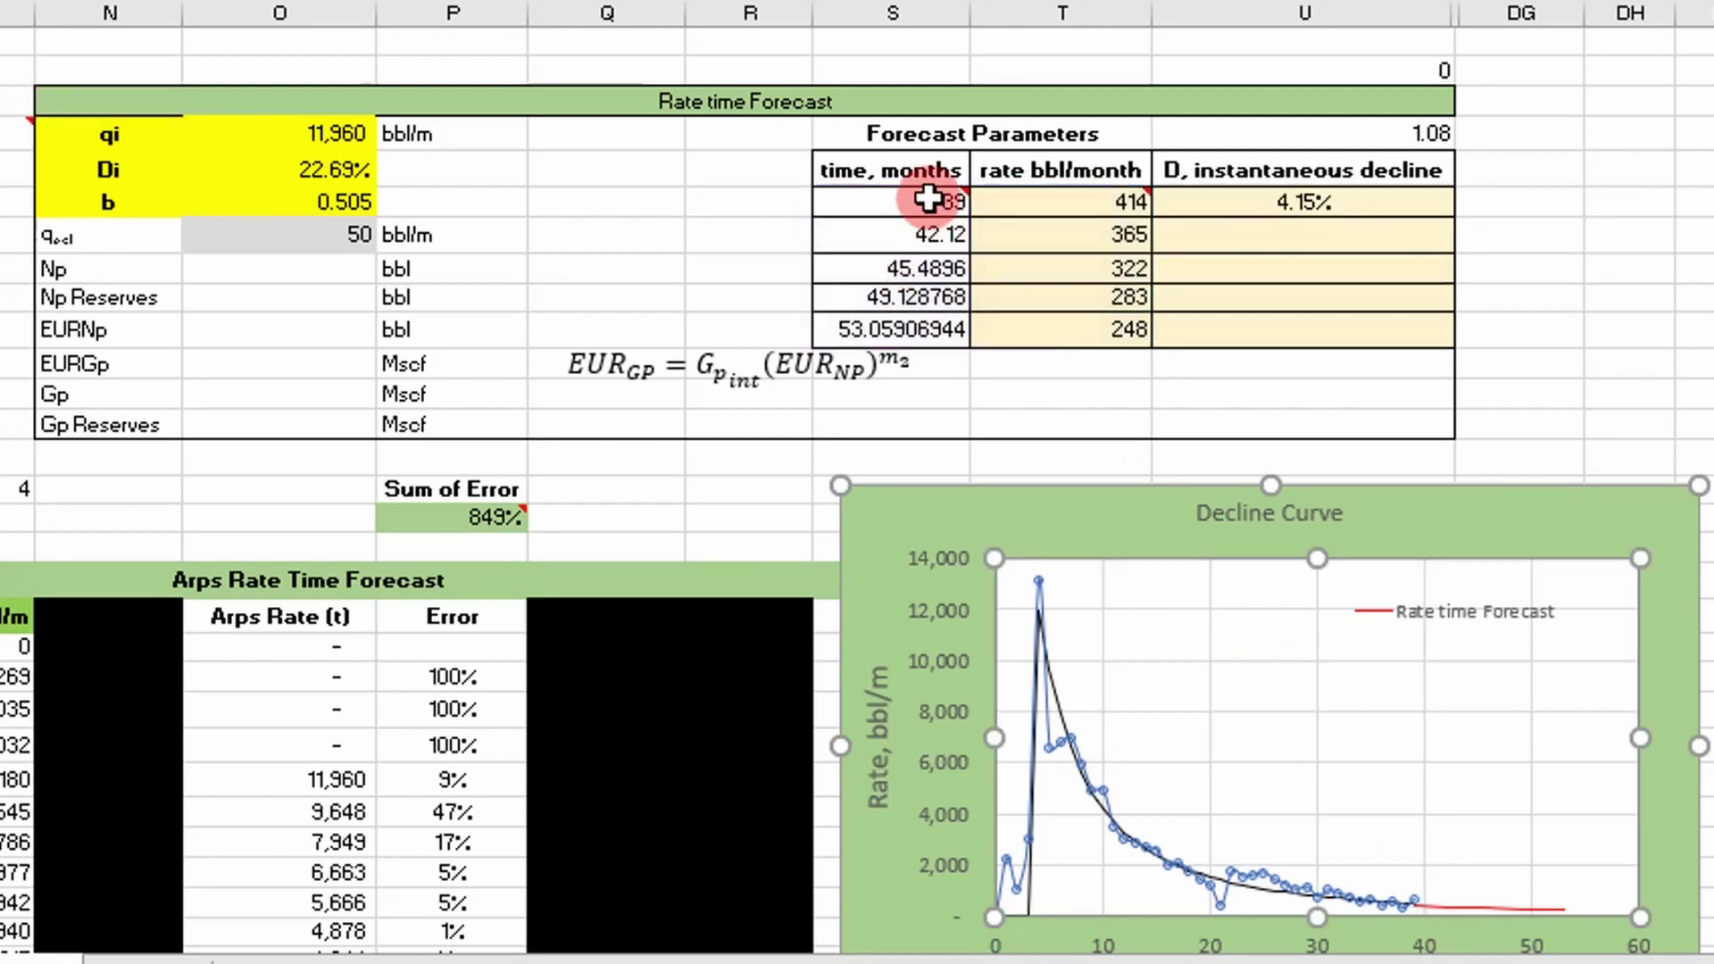
double_click(928, 203)
key(Escape)
double_click(893, 239)
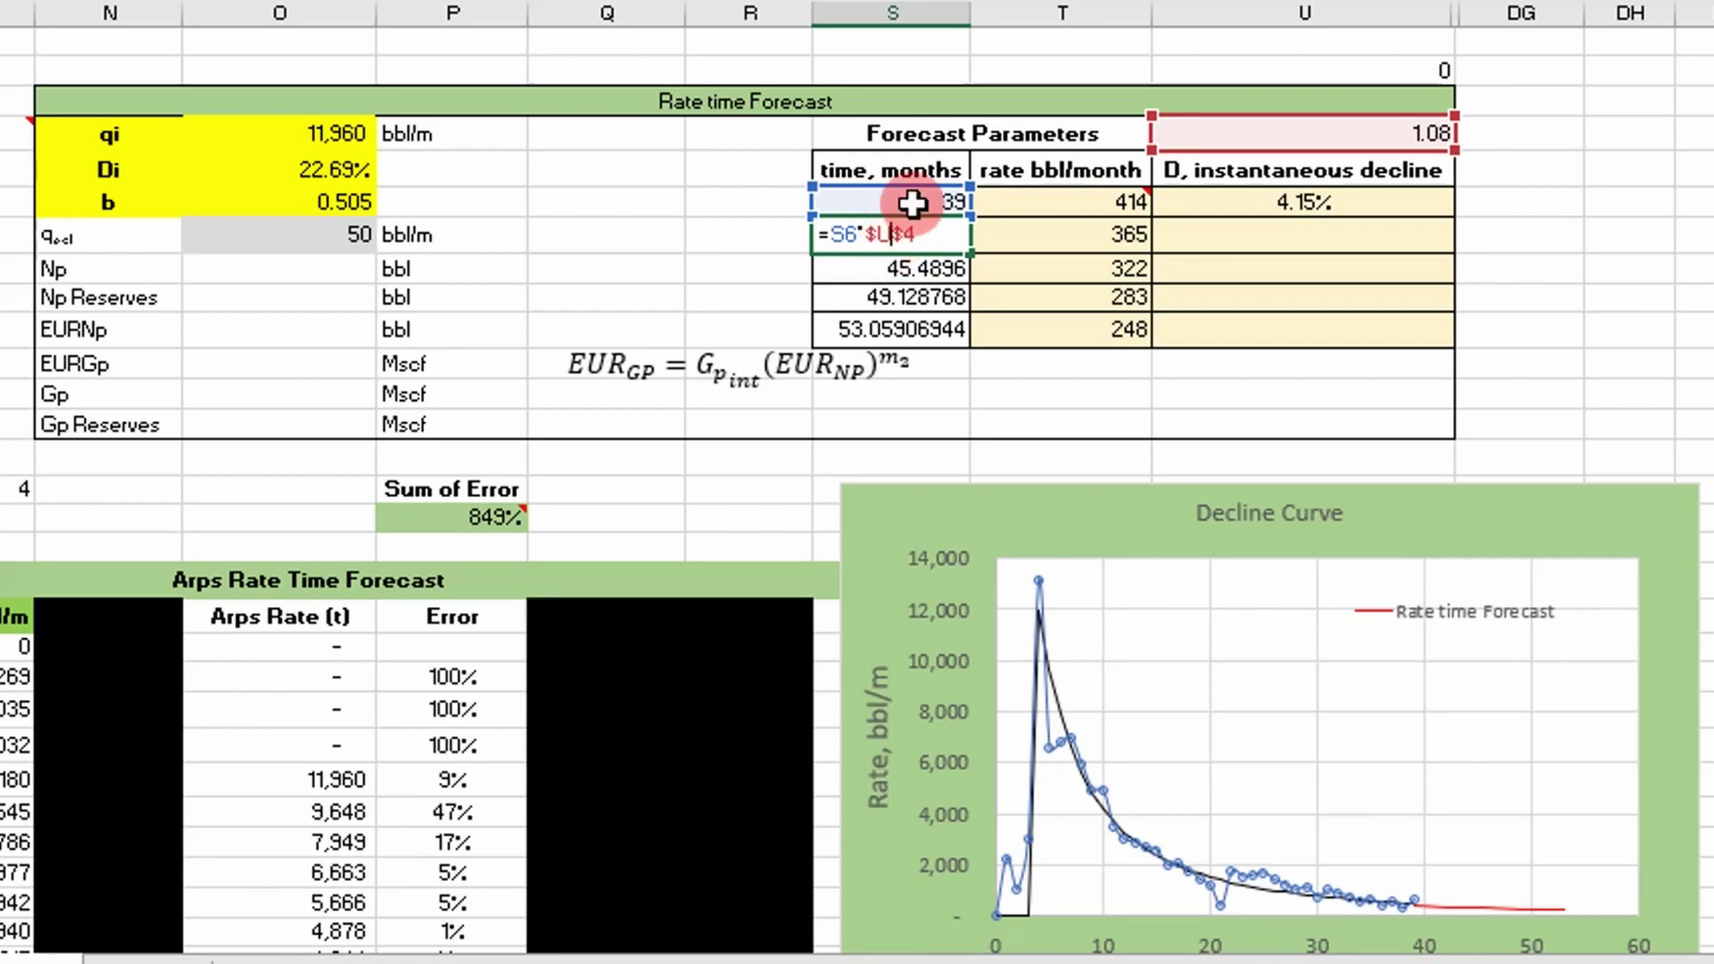
key(Escape)
Set the forecast time multiplier above the instantaneous decline column to 1.05
click(1333, 132)
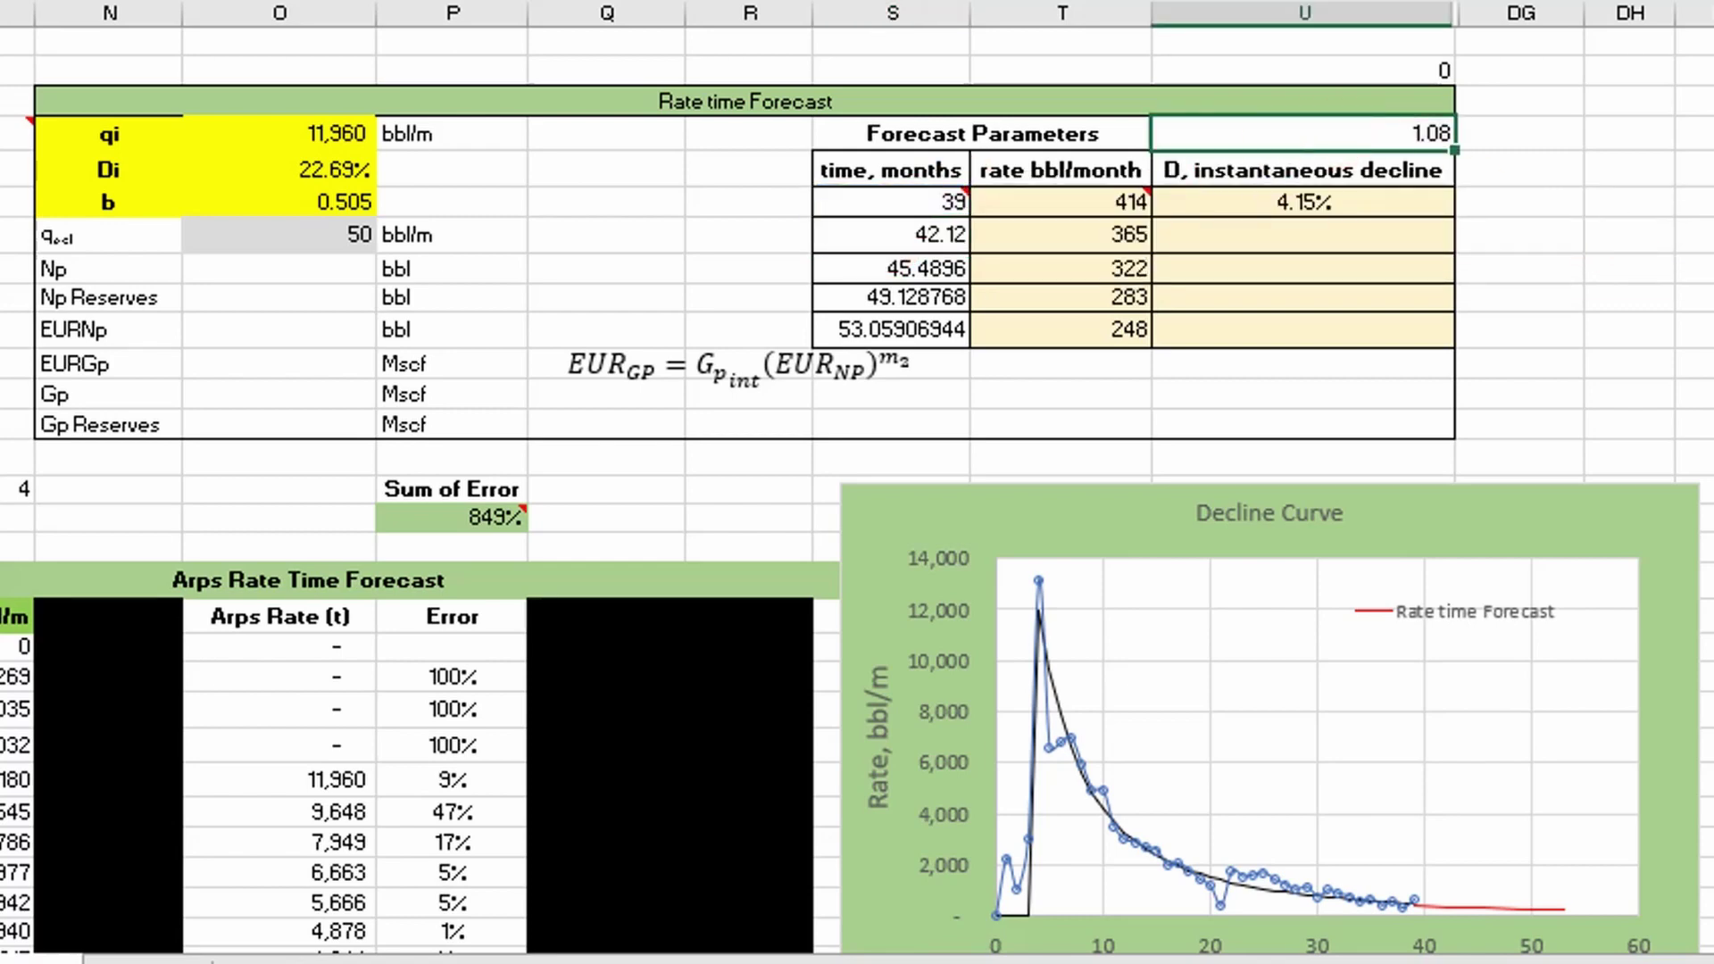
text(1.05)
key(Return)
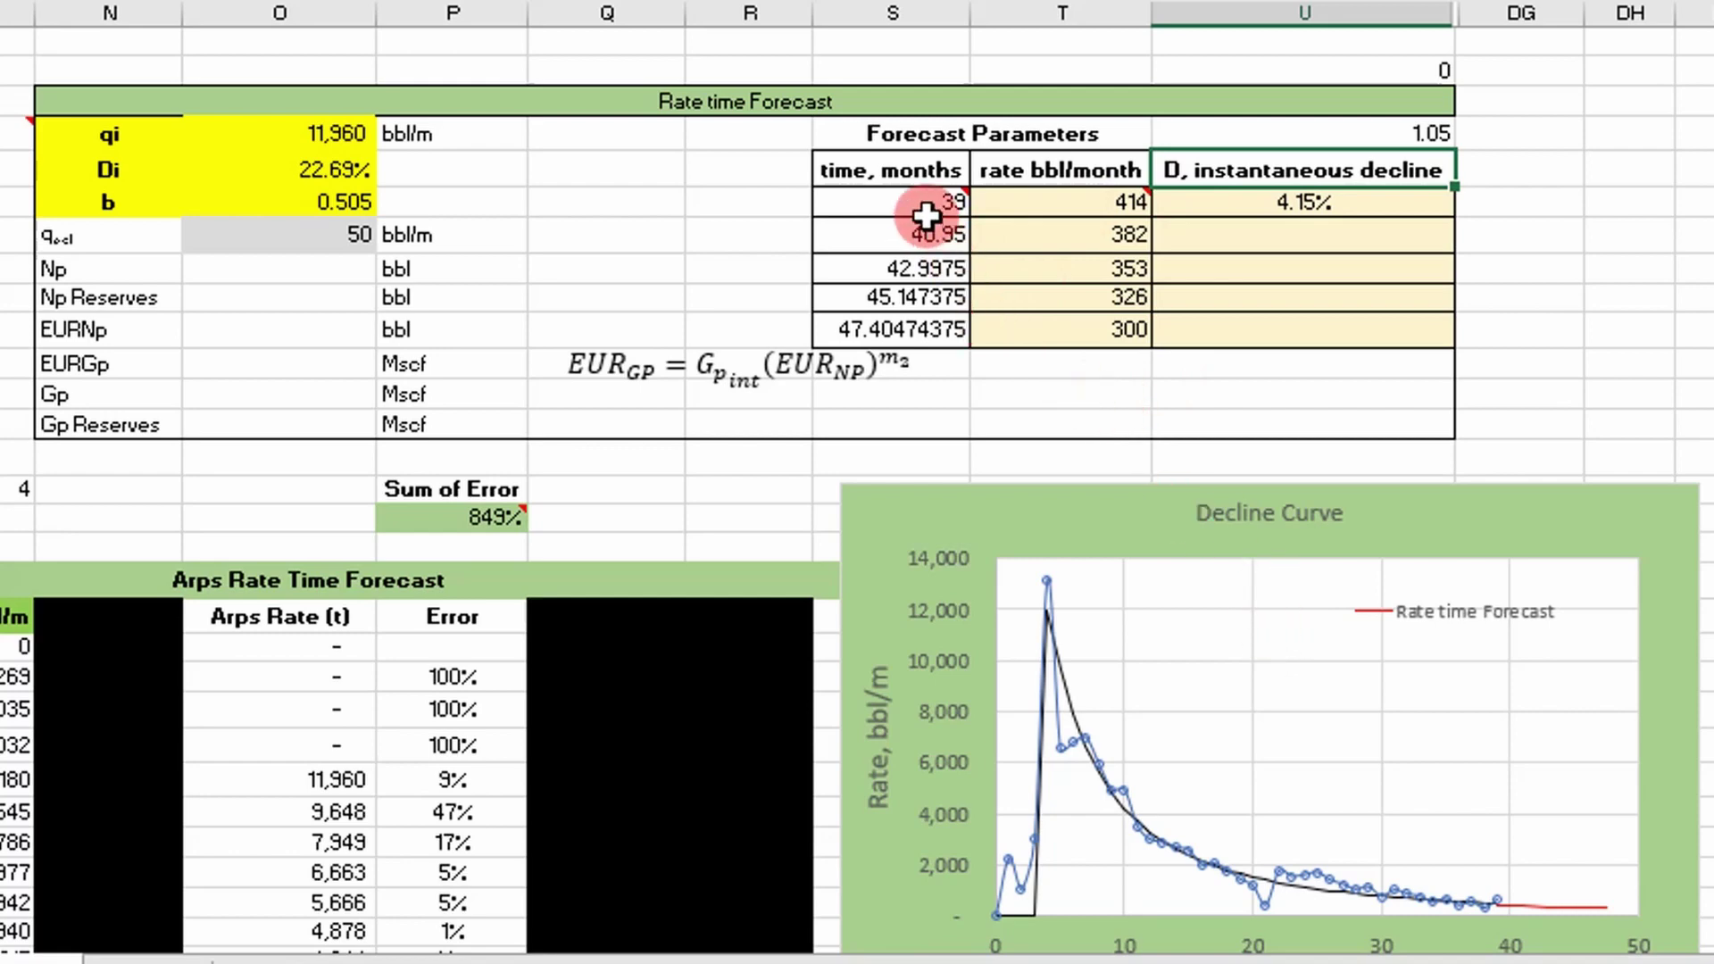
Review the first forecast rate, its instantaneous decline and the reserves diagram beside the table
click(1072, 189)
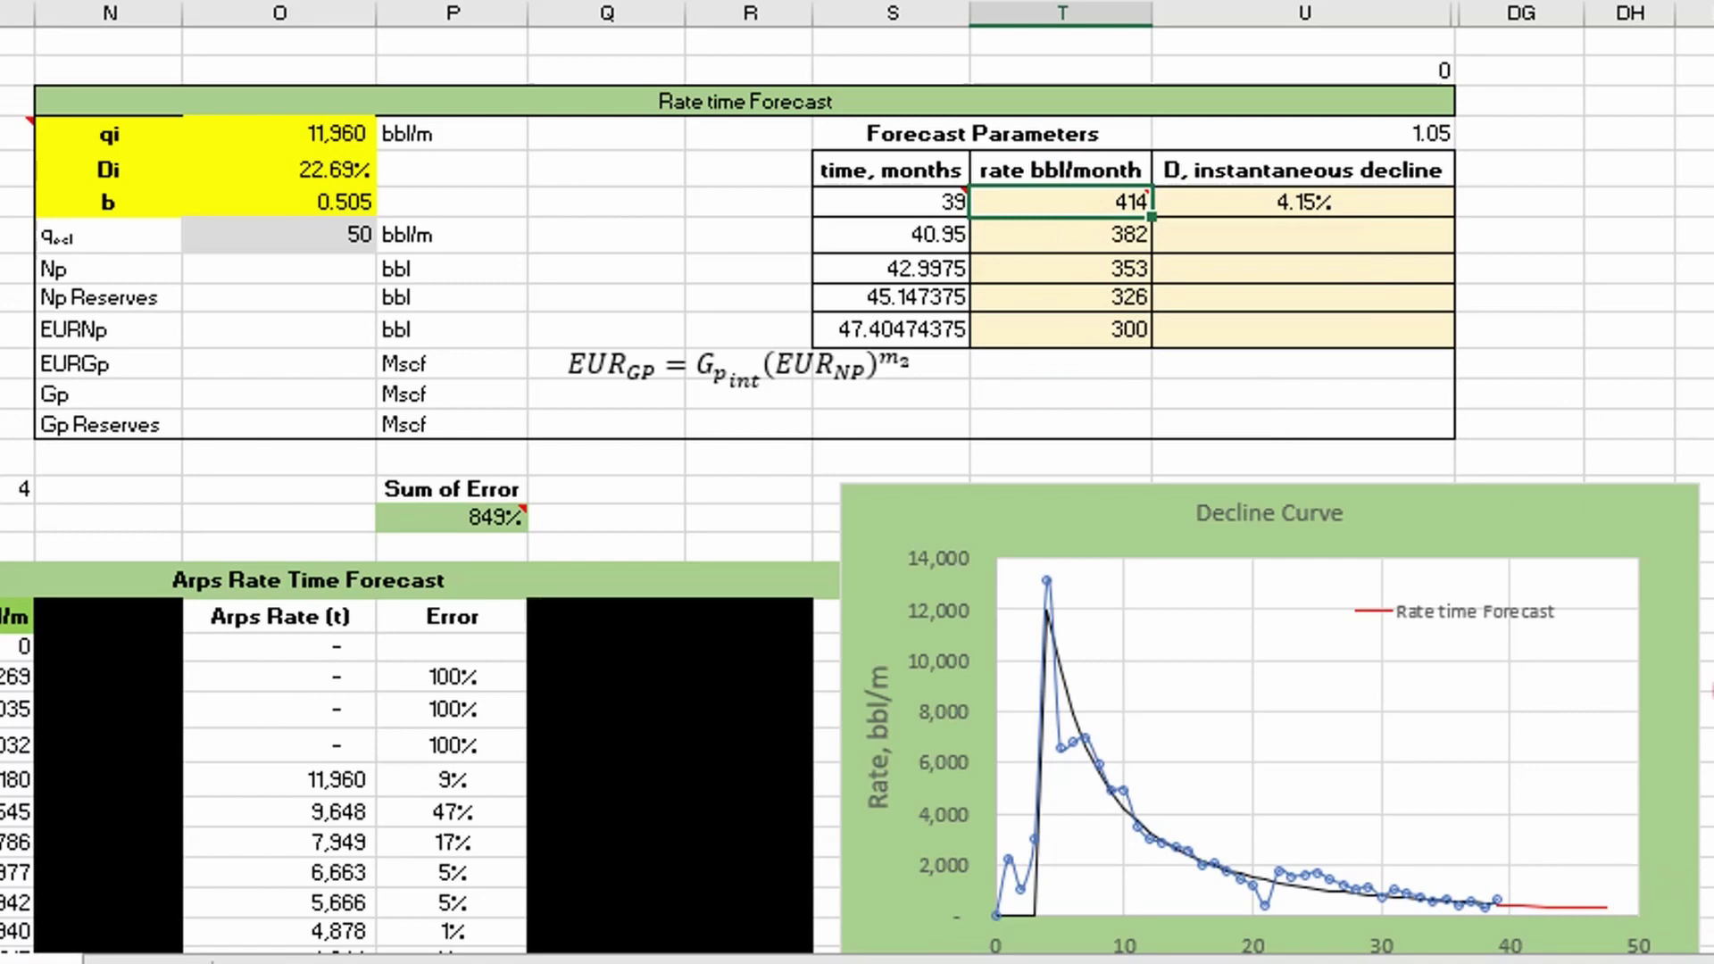
click(1272, 198)
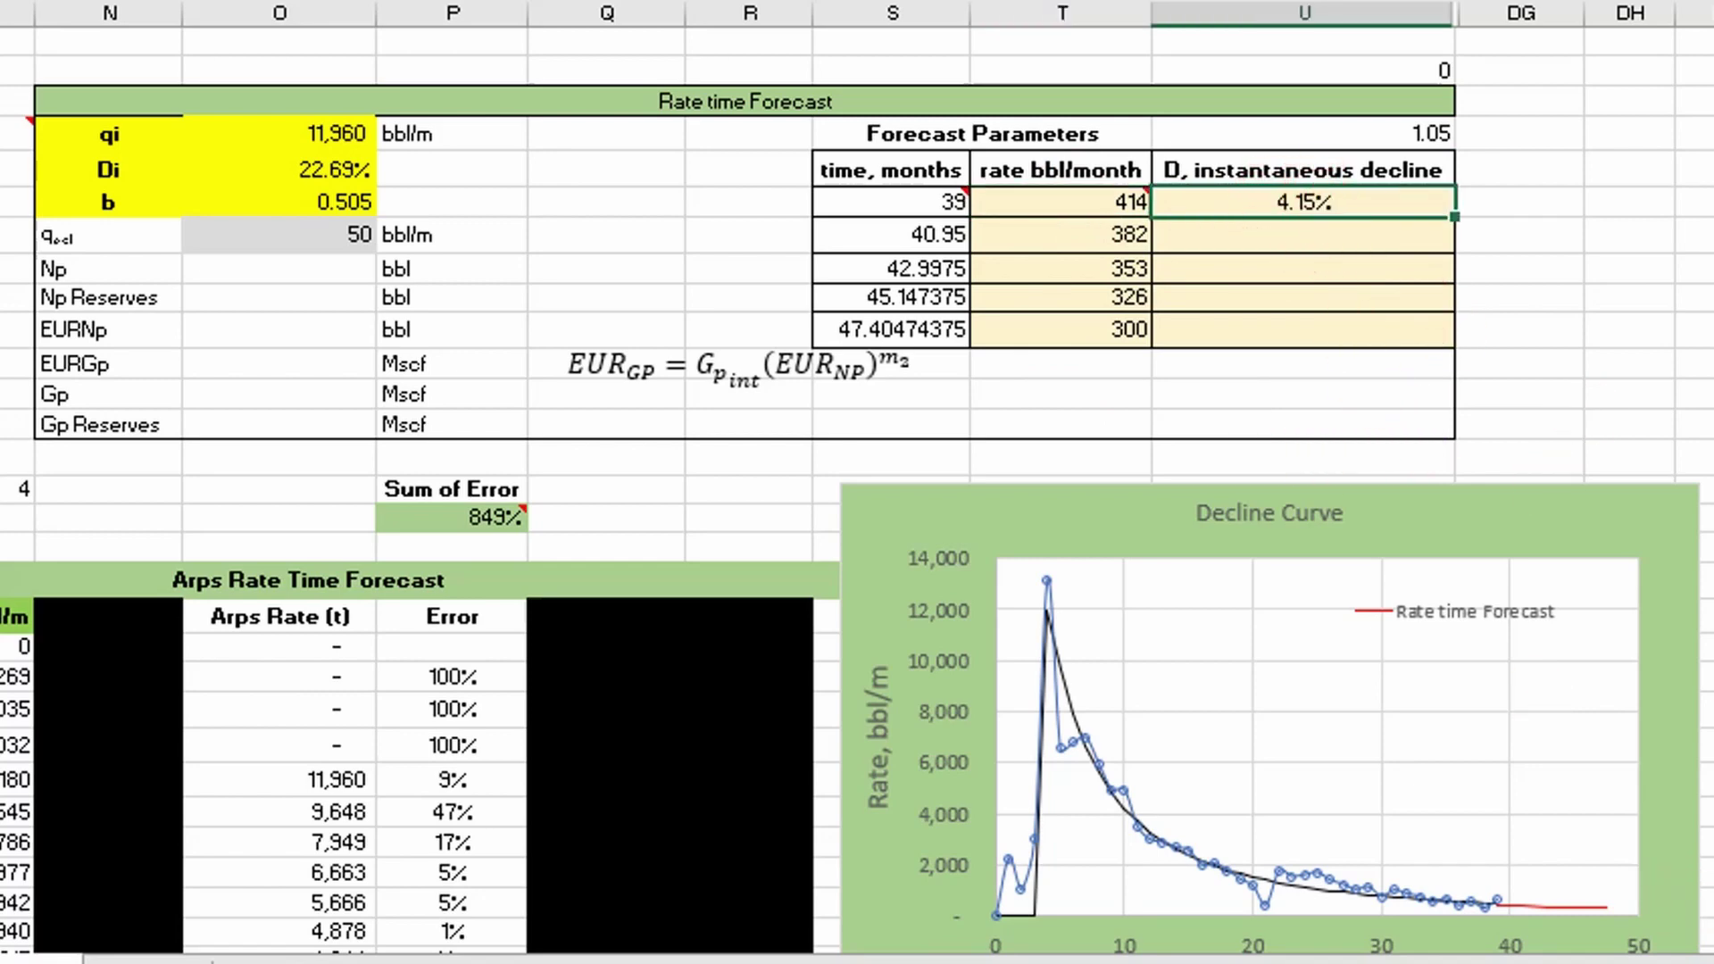
scroll(858, 482, right, 5)
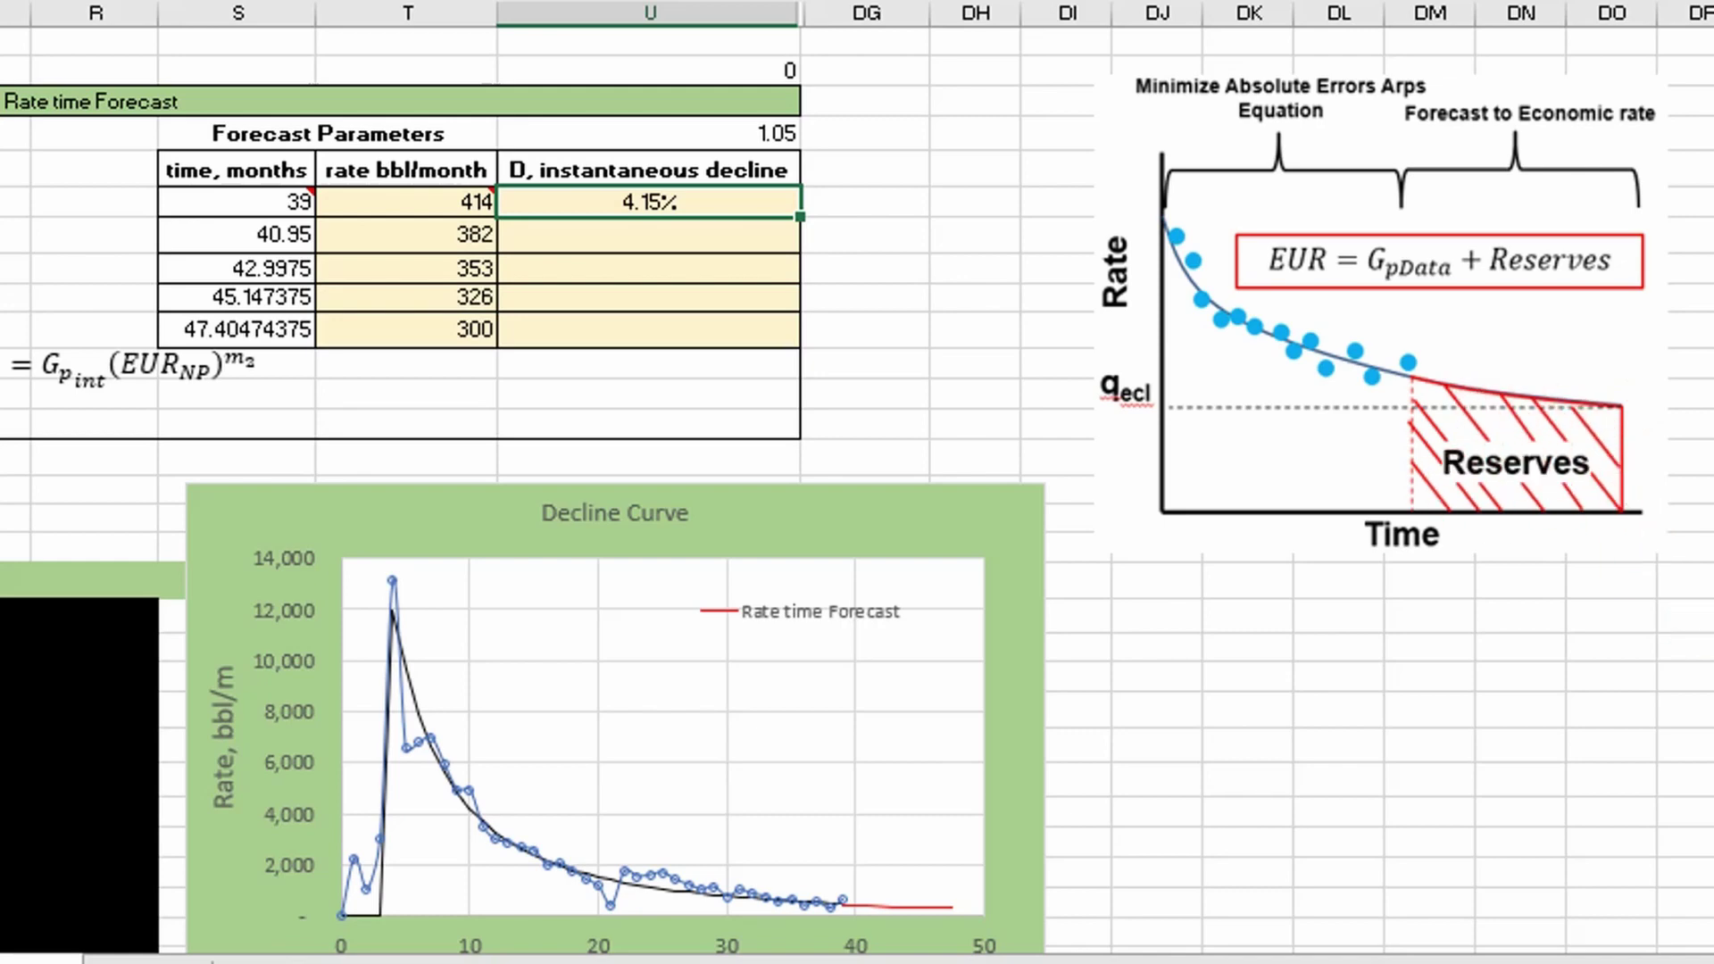
drag(1366, 957, 1331, 958)
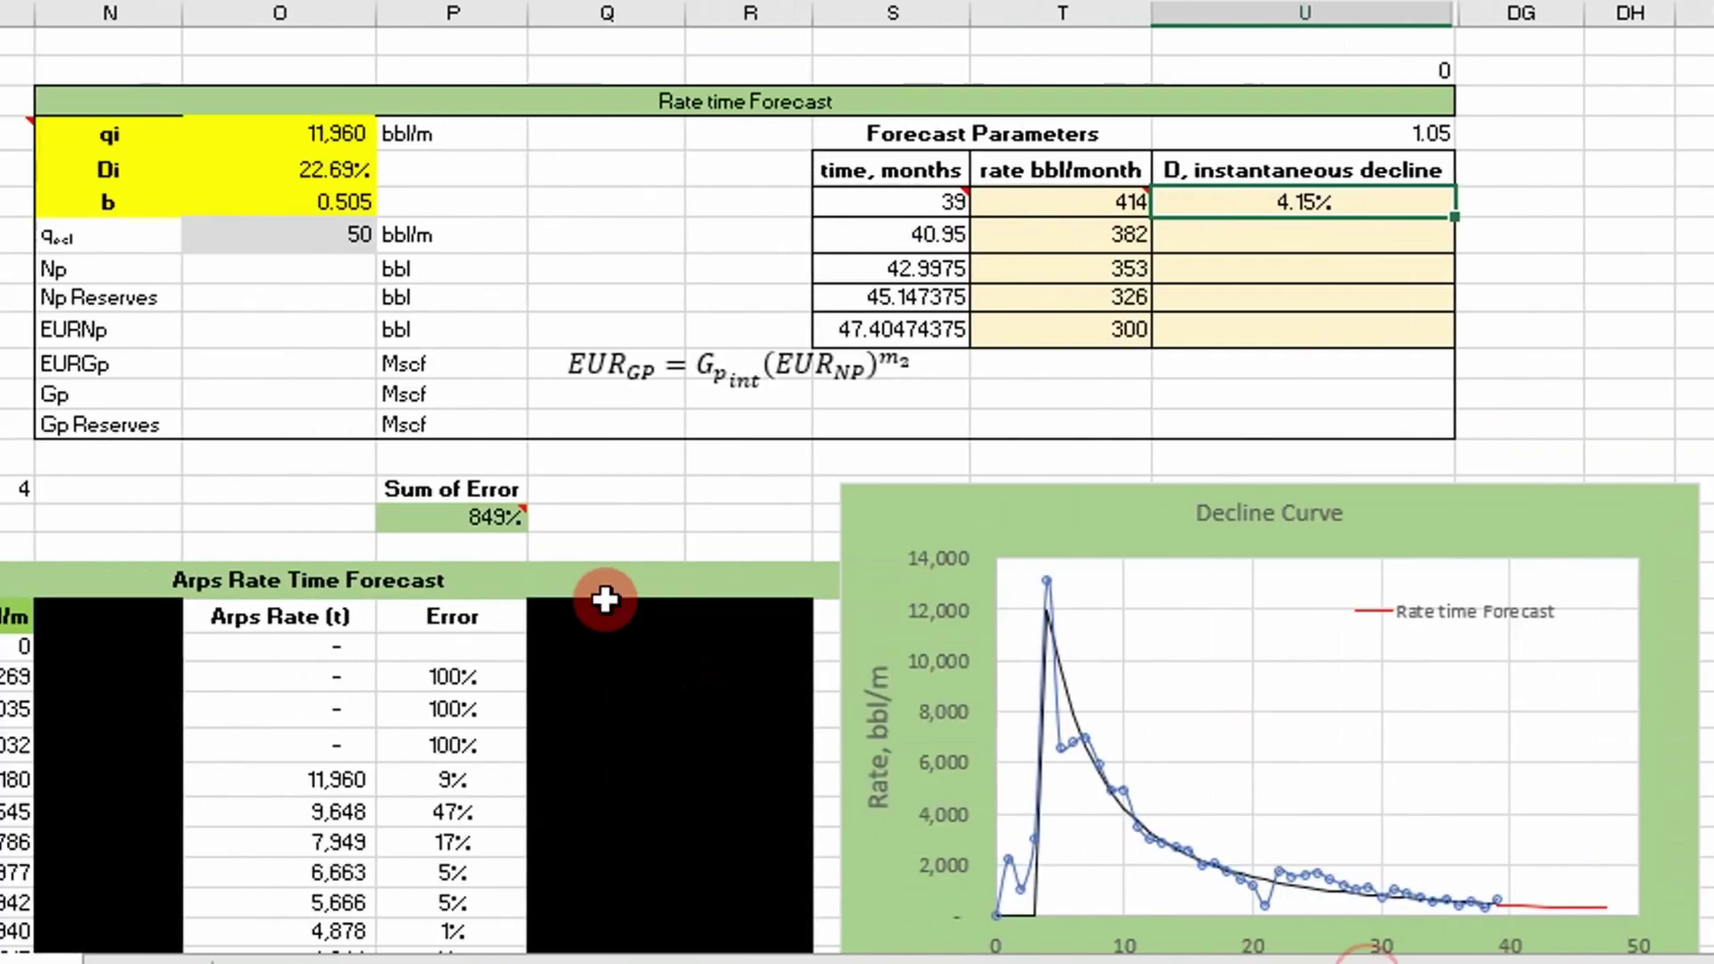
Calculate Np with a MAX formula over the Np bbl production column
click(346, 281)
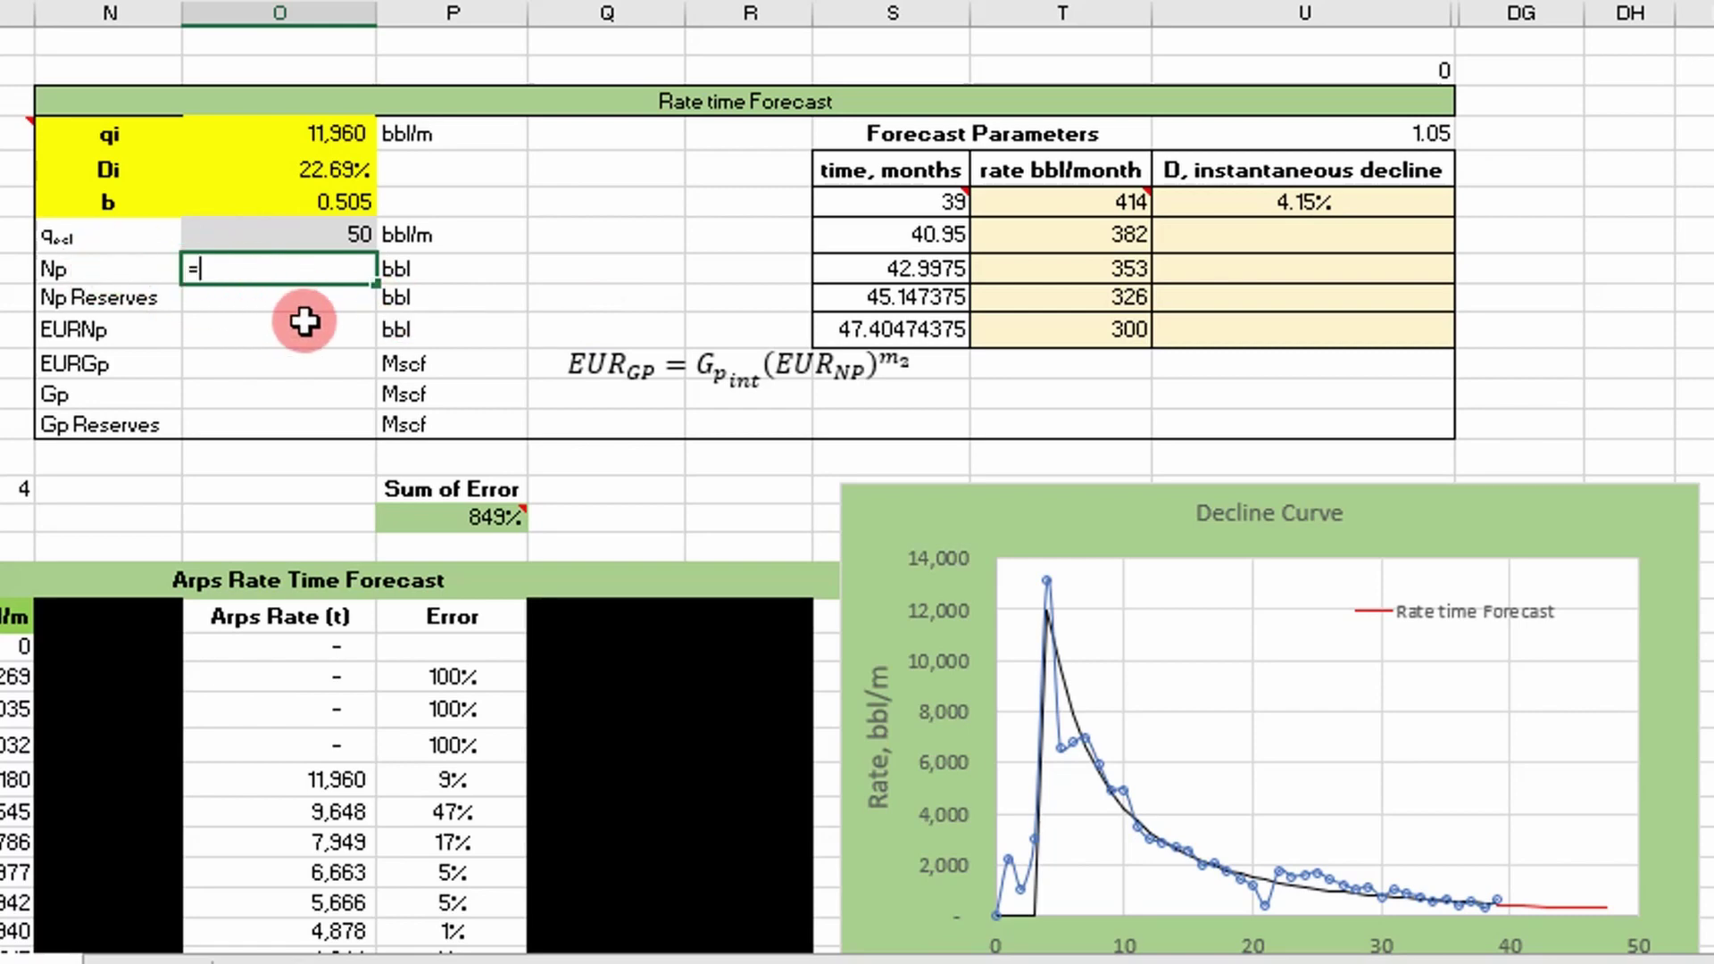
text(max()
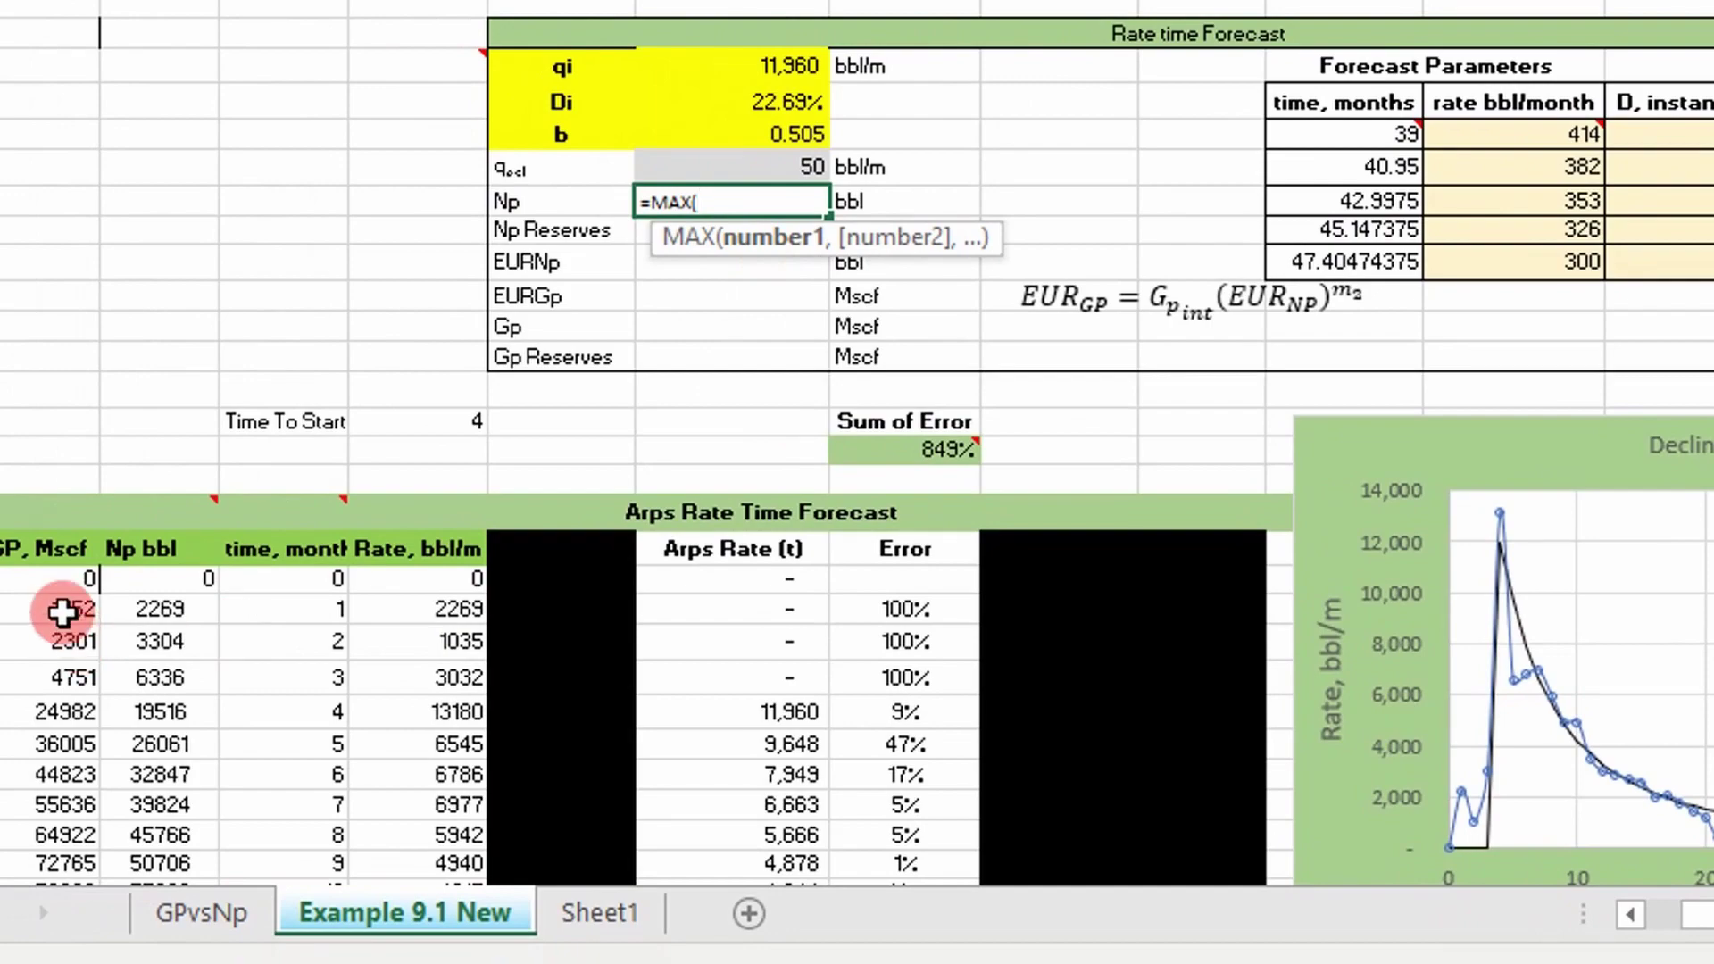
drag(141, 576, 719, 639)
key(Return)
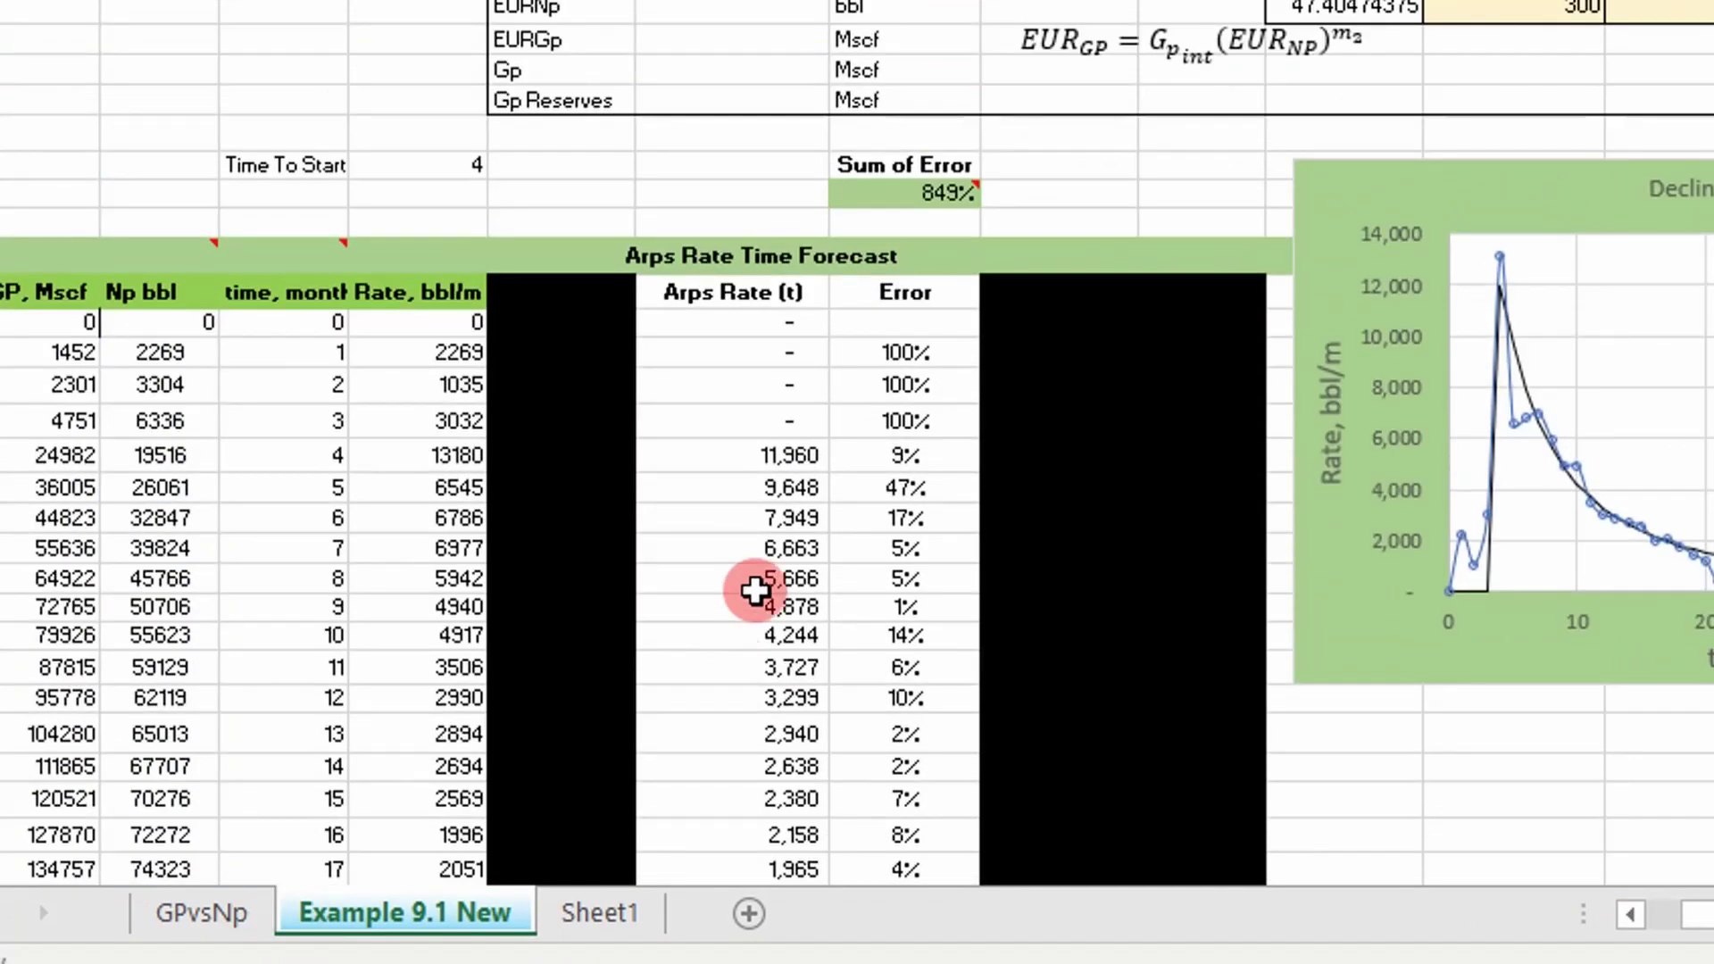
scroll(754, 589, up, 3)
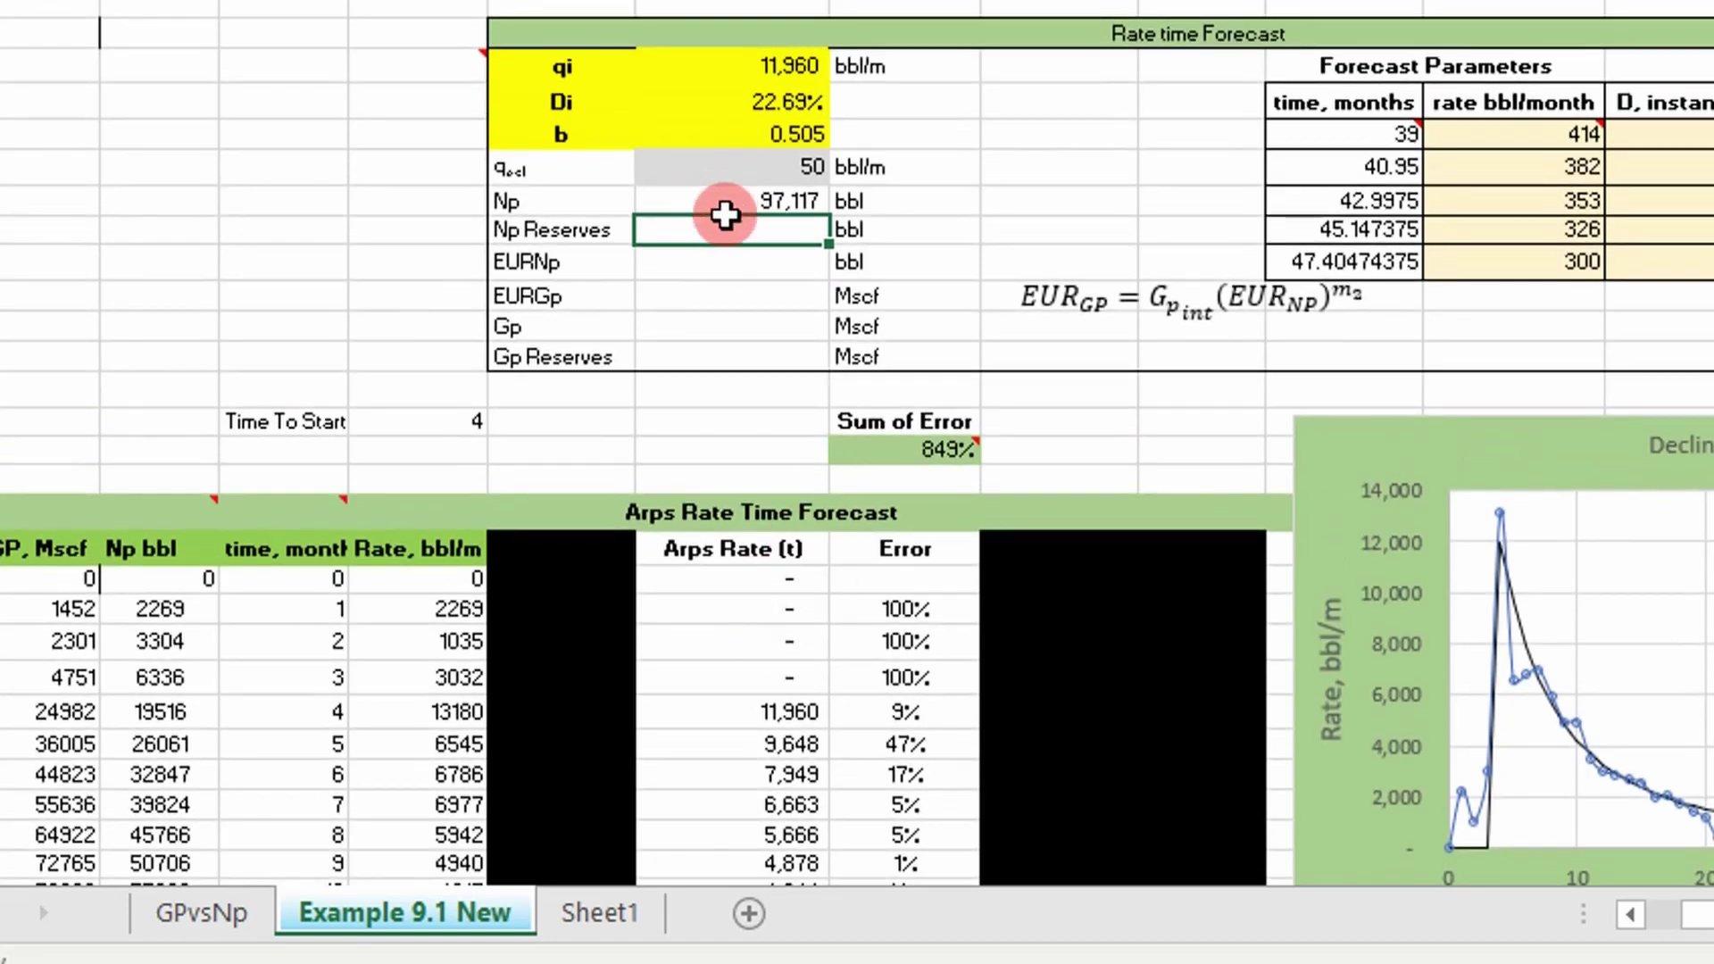
text(=)
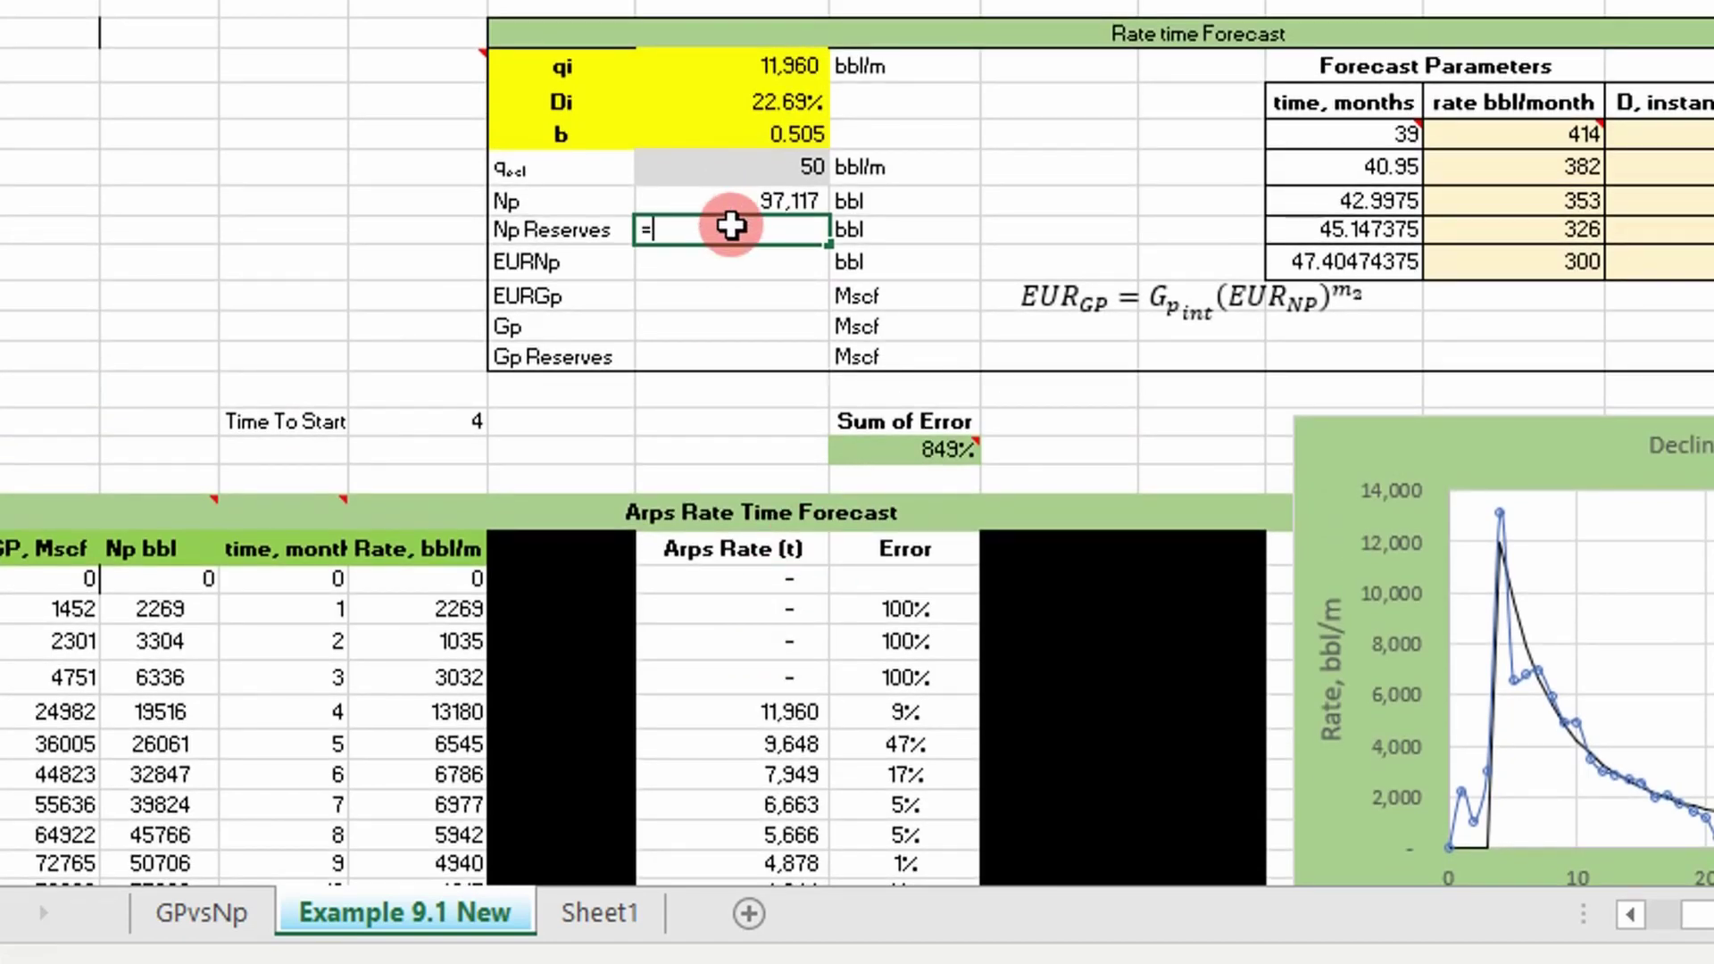
text(sum)
text(()
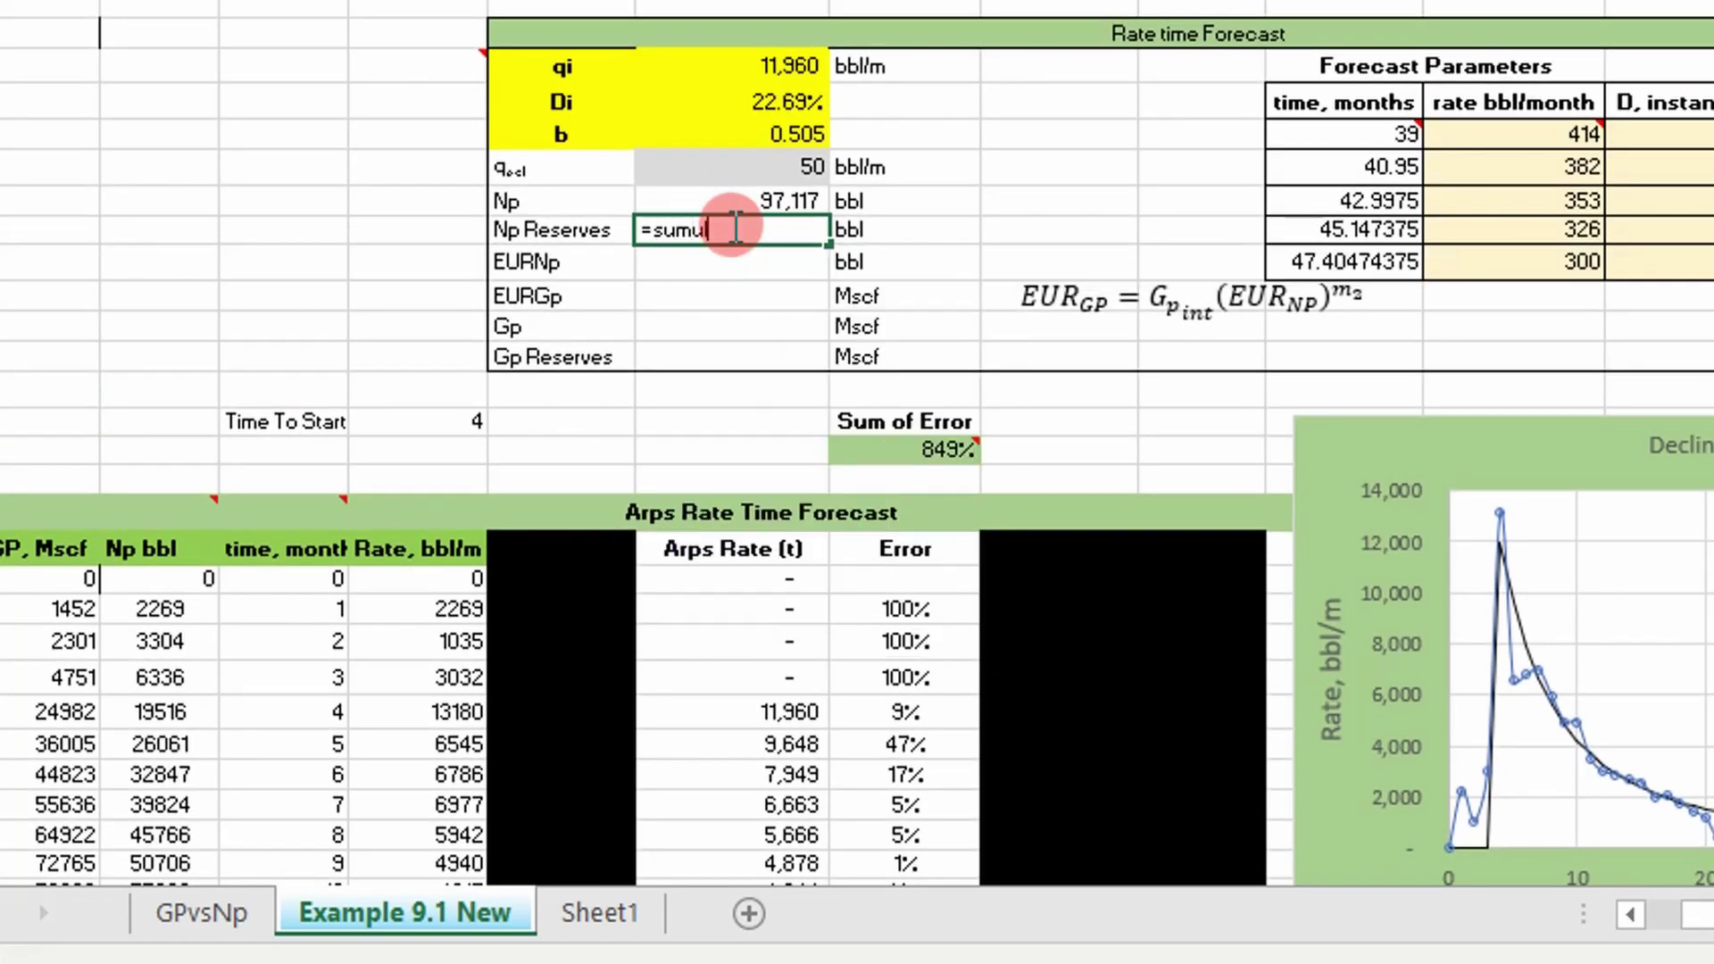
key(BackSpace)
key(BackSpace)
key(BackSpace)
key(BackSpace)
key(BackSpace)
Start a cumulativeProduction formula in the Np Reserves cell and open its function arguments, keeping the sheet's input values in view
text(=cum)
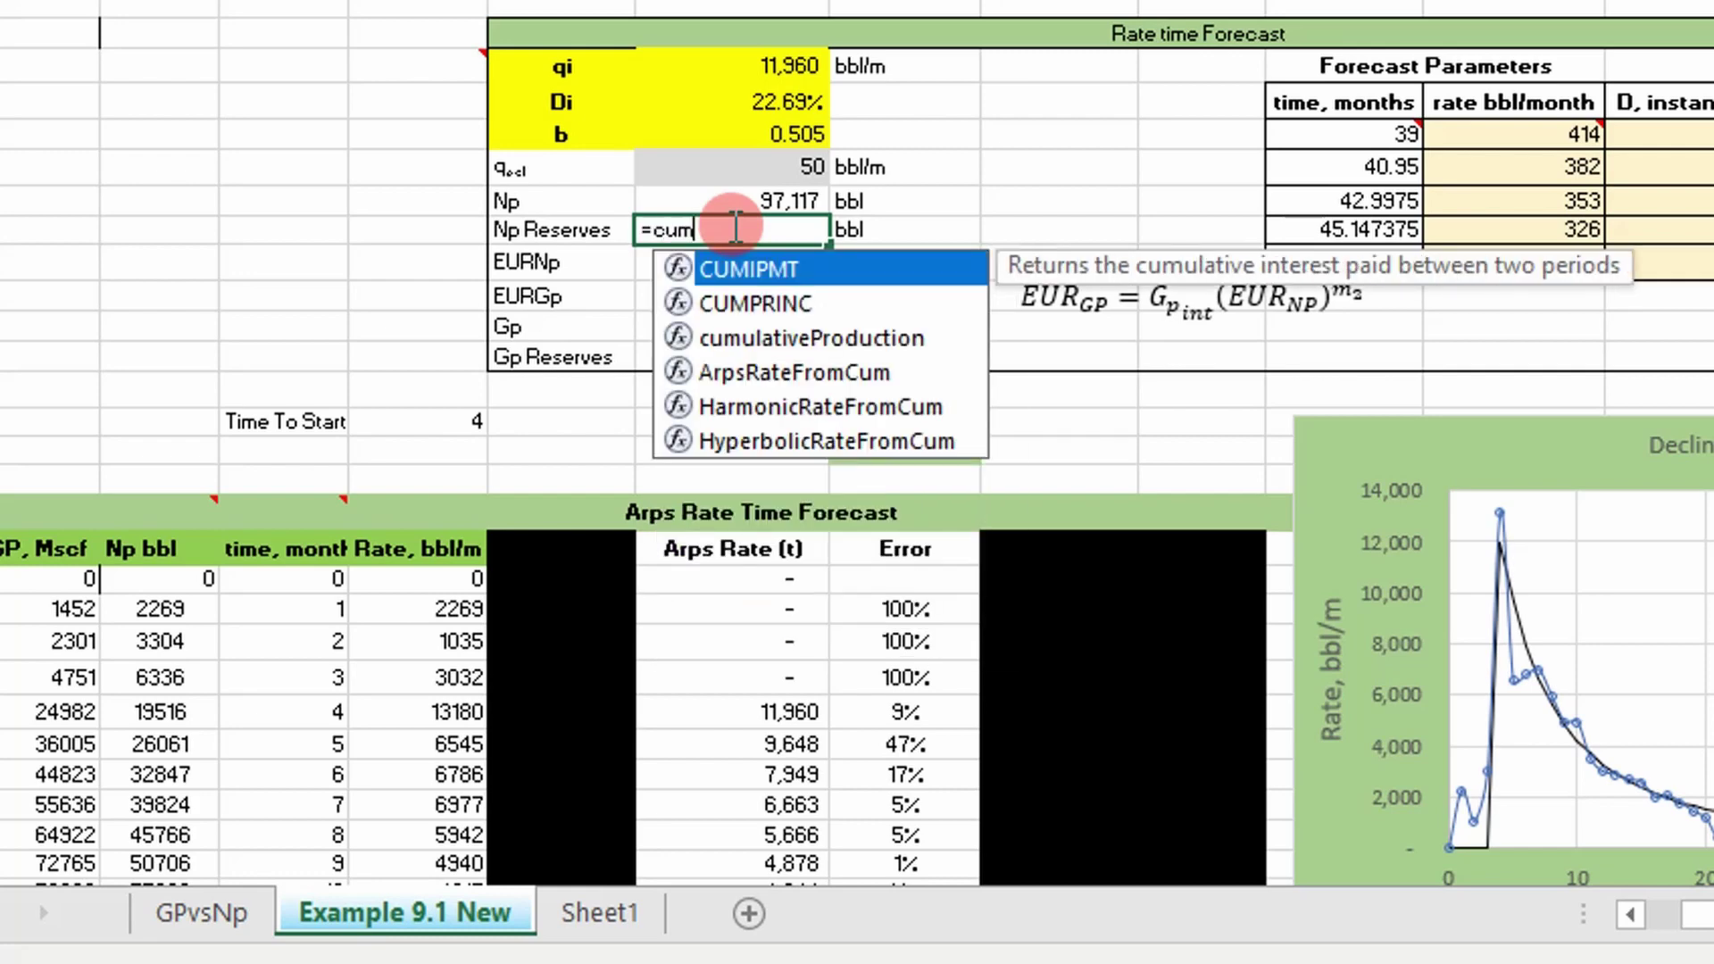
key(Down)
key(Down)
key(Tab)
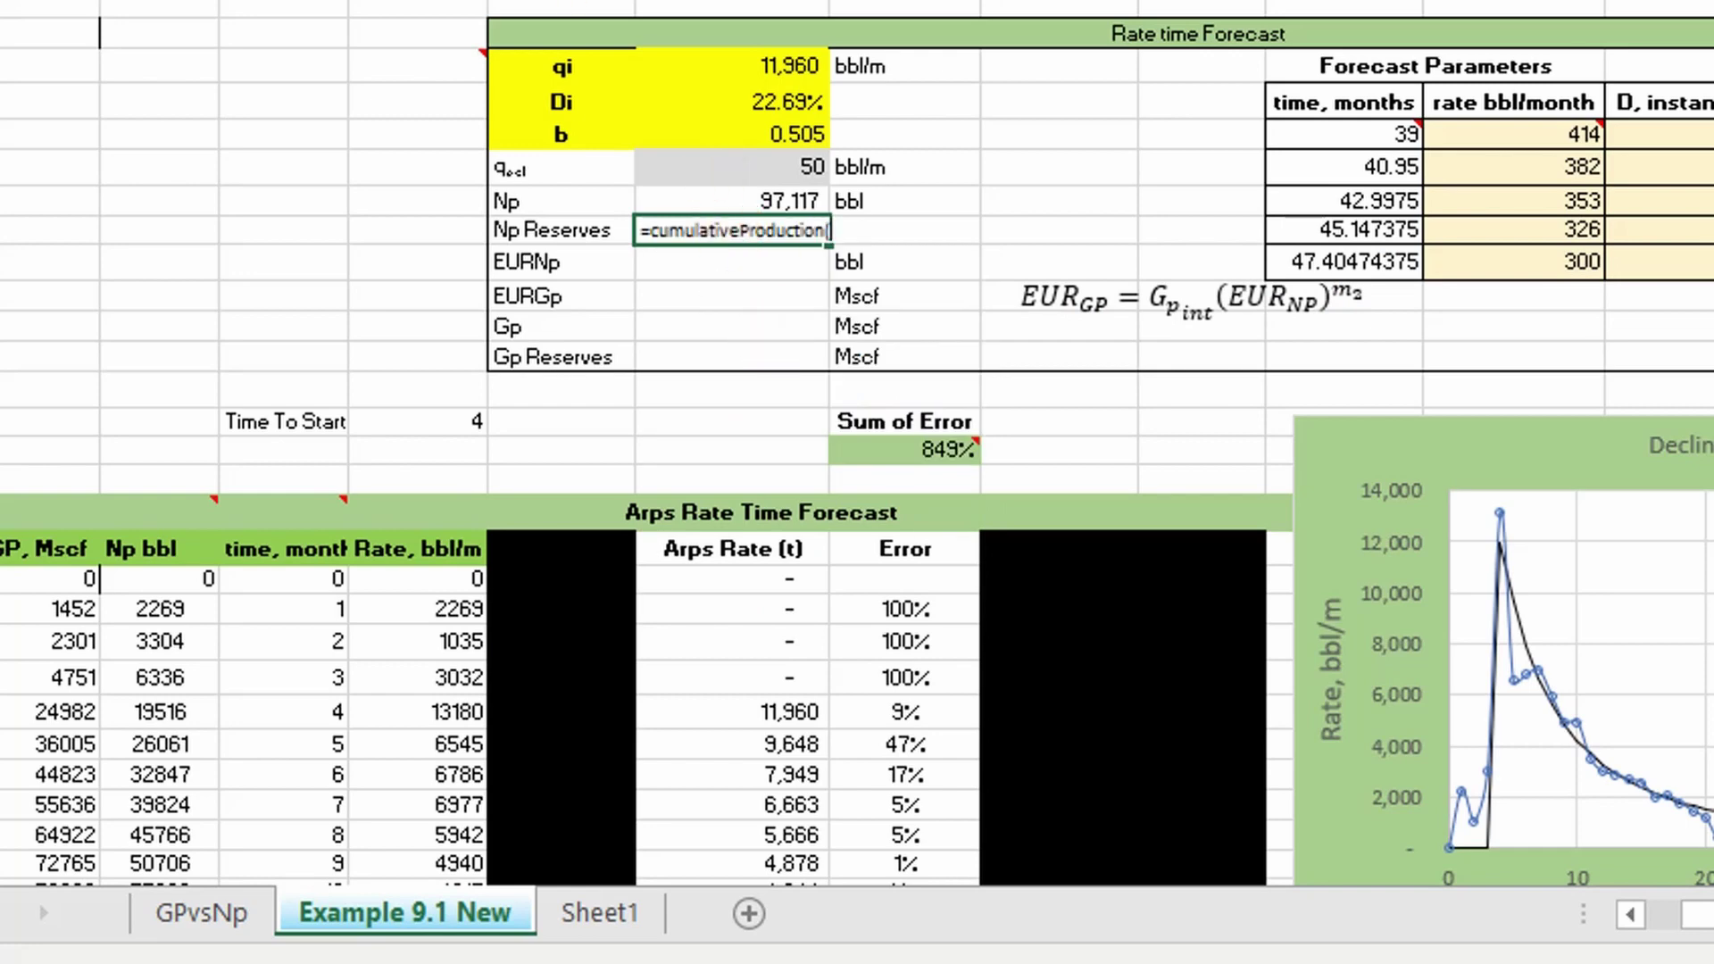
key(ctrl+a)
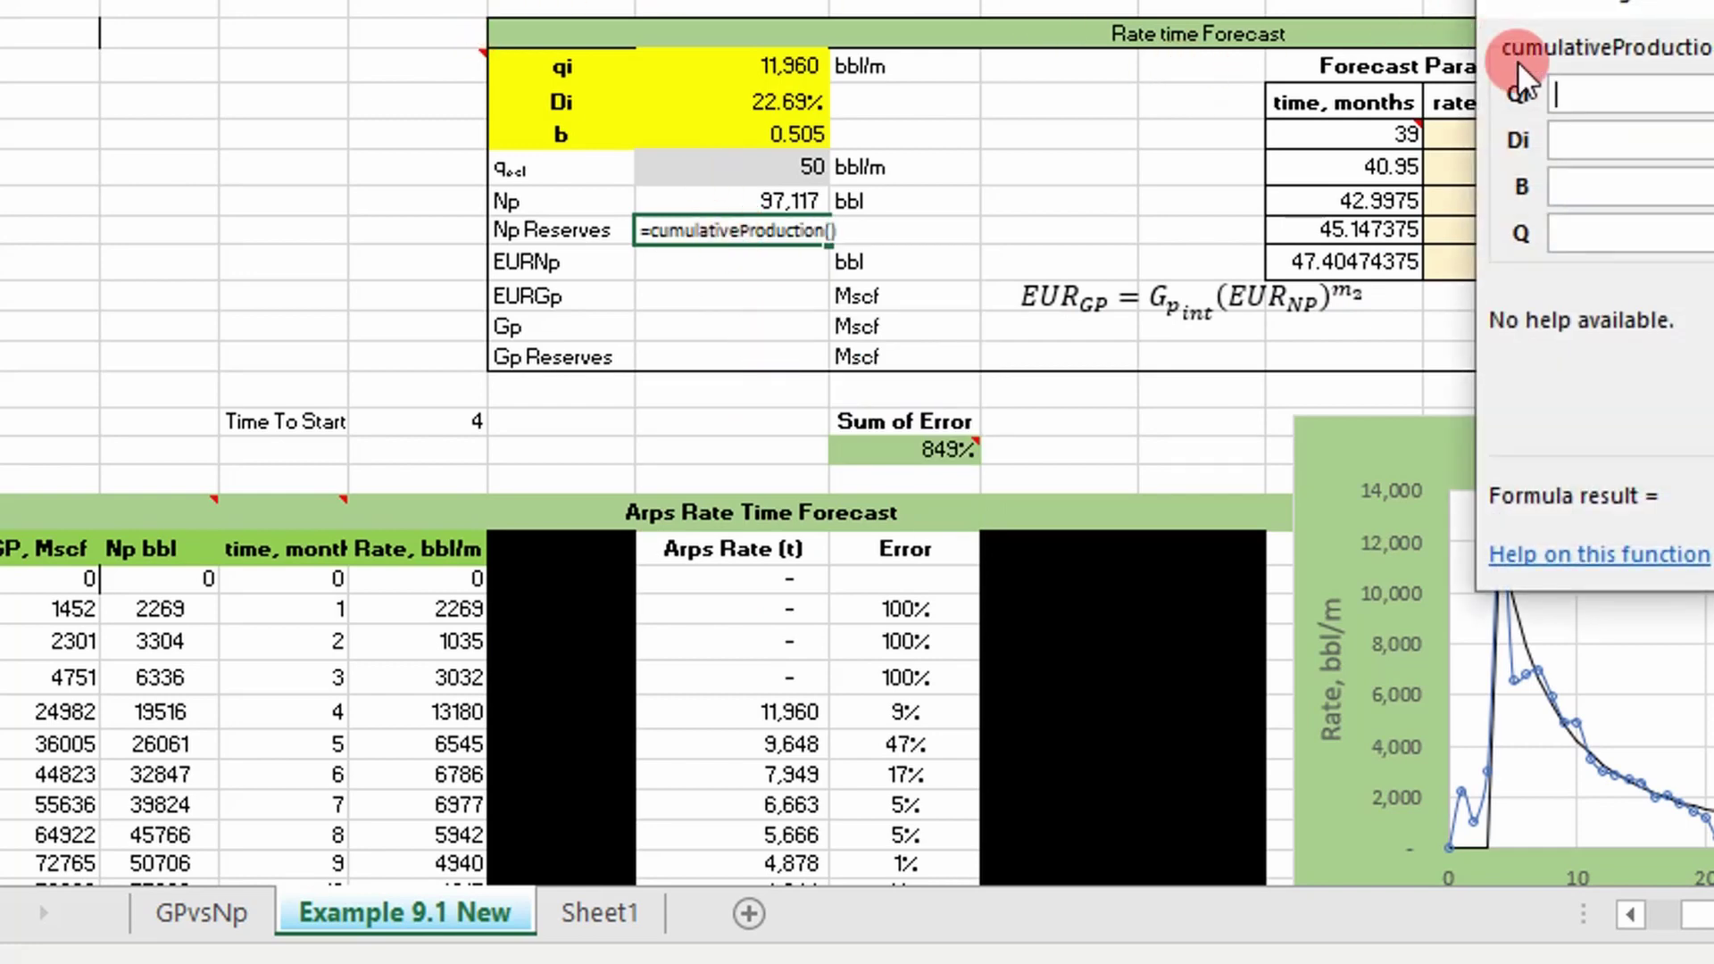
drag(1630, 3, 1202, 263)
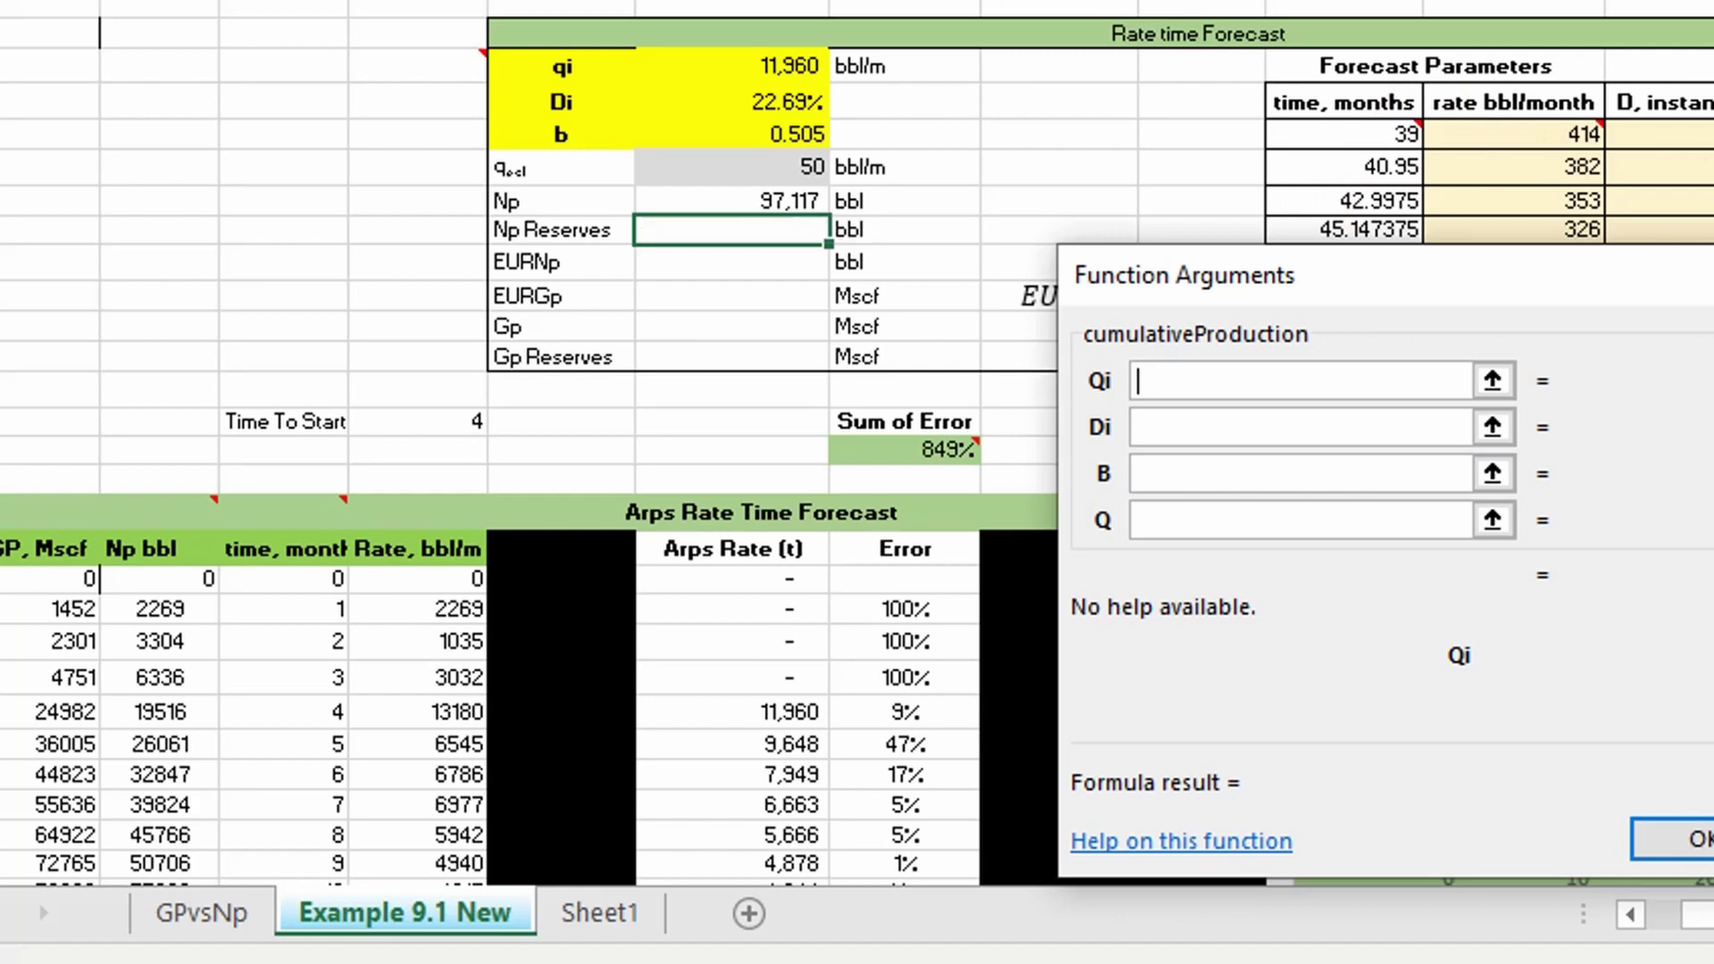
Complete the cumulativeProduction formula with first forecast rate T6 as Qi, instantaneous decline U6 as Di, O6 as B and economic-limit rate O7 as Q
scroll(536, 447, right, 3)
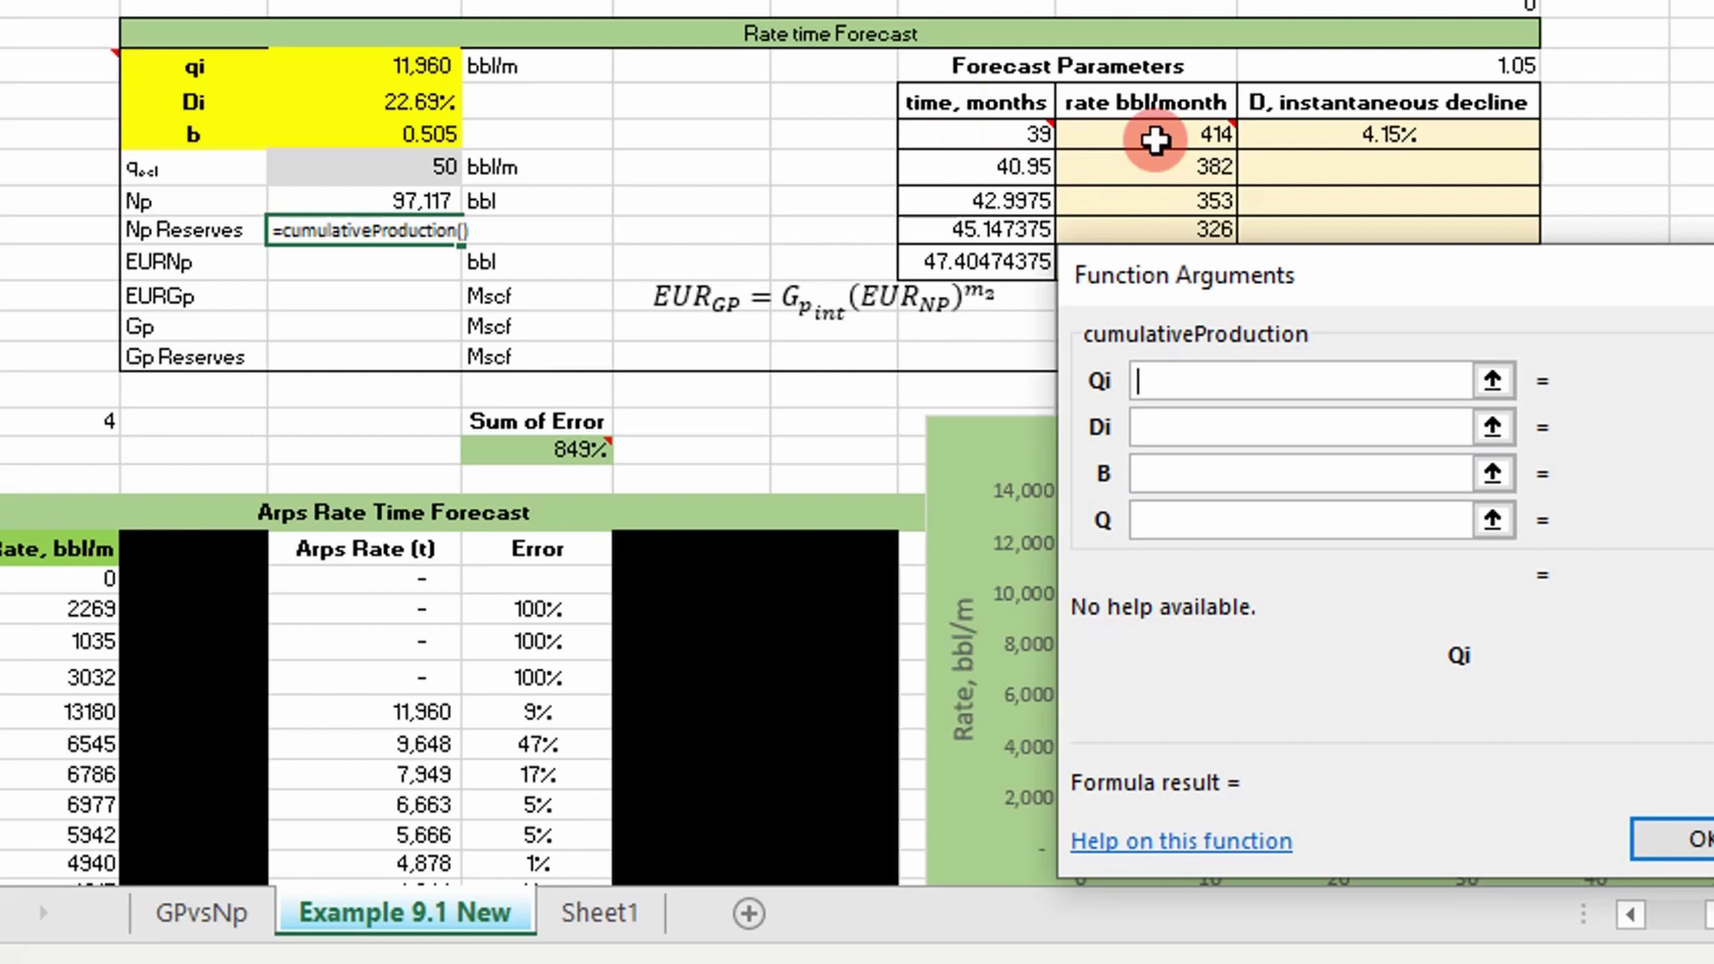
click(1213, 425)
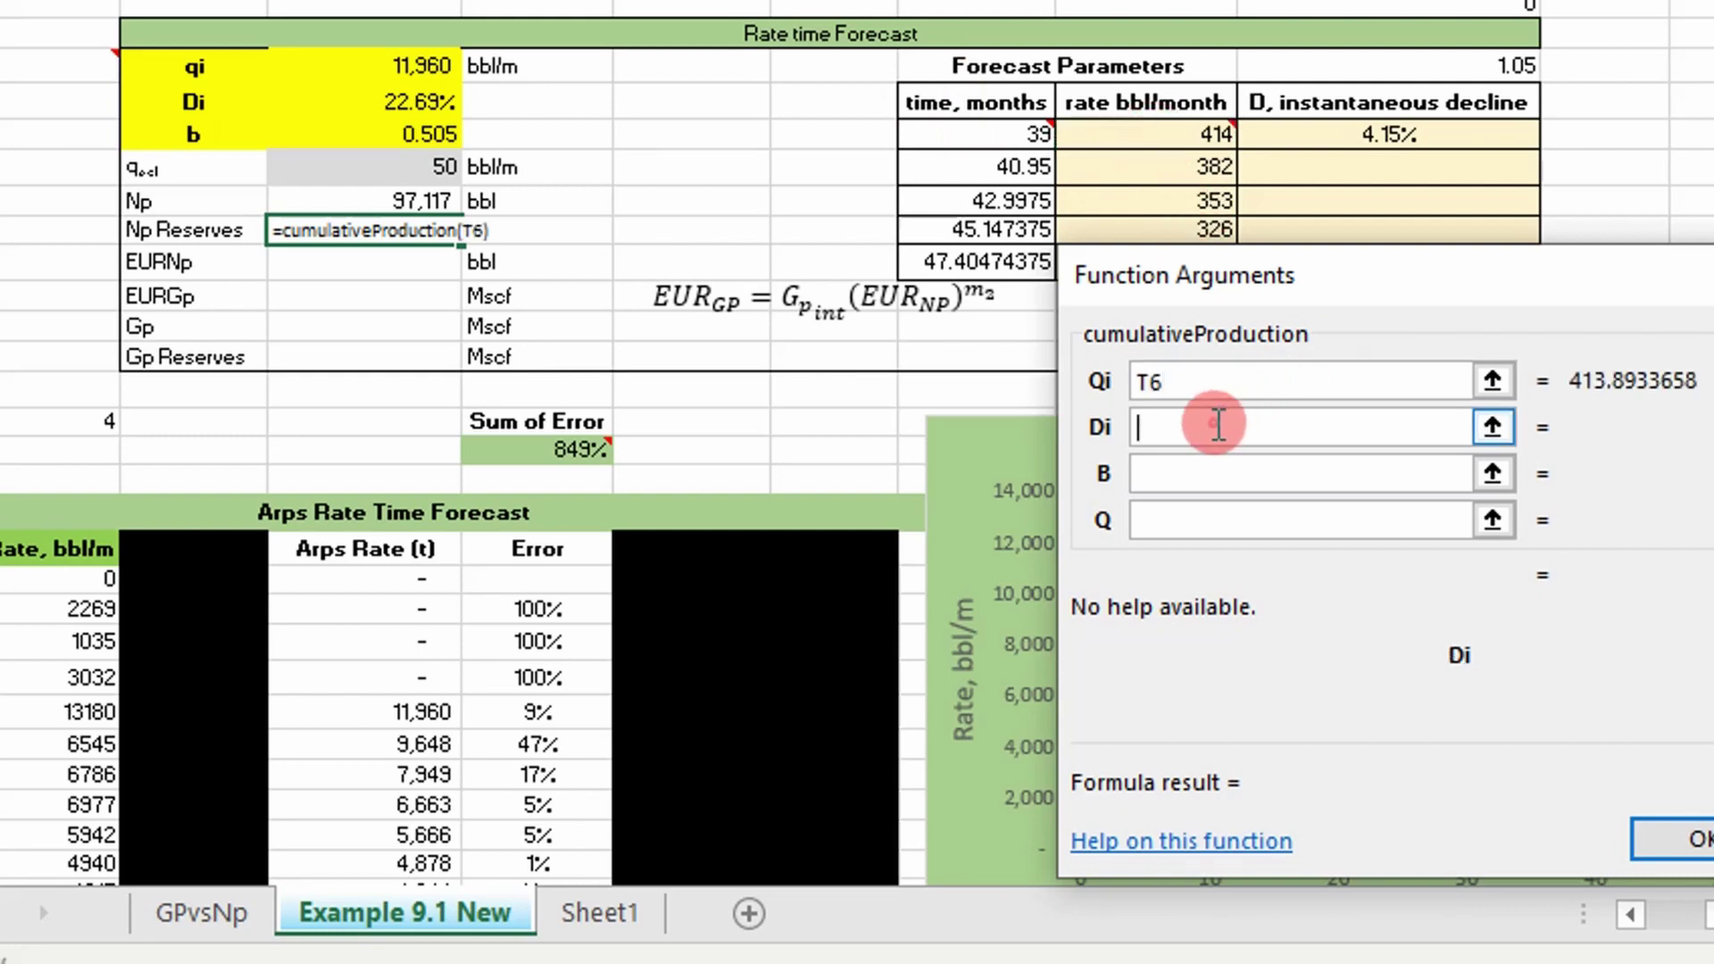
click(1353, 134)
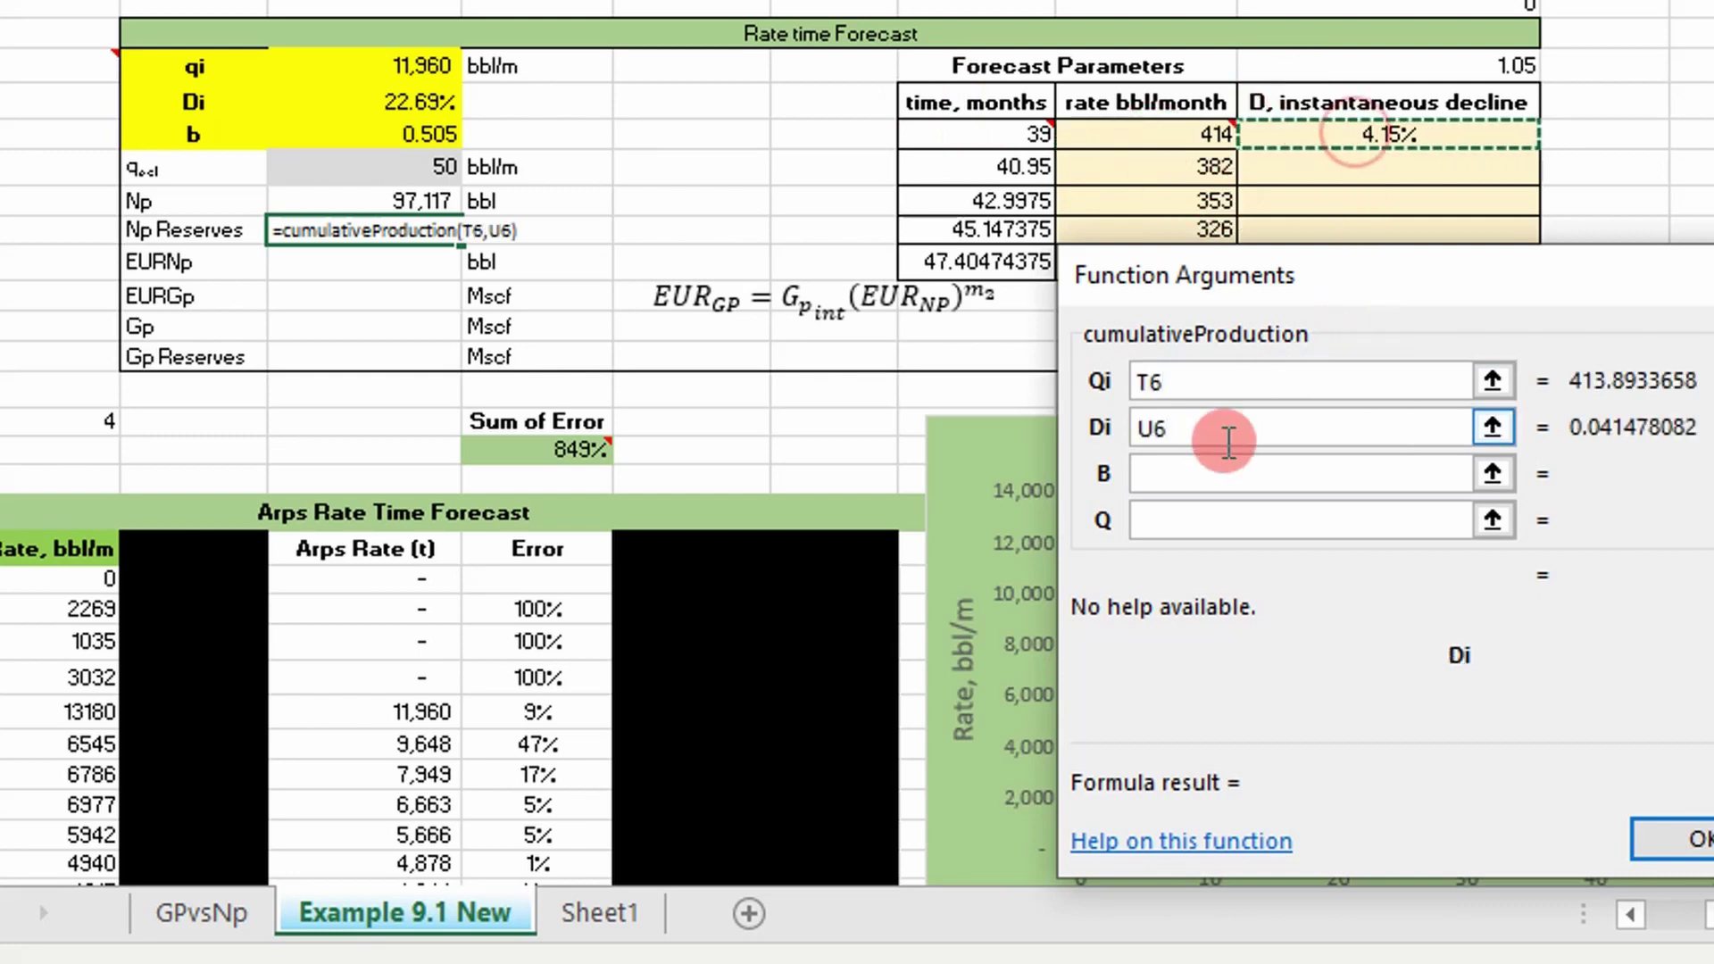
click(1186, 467)
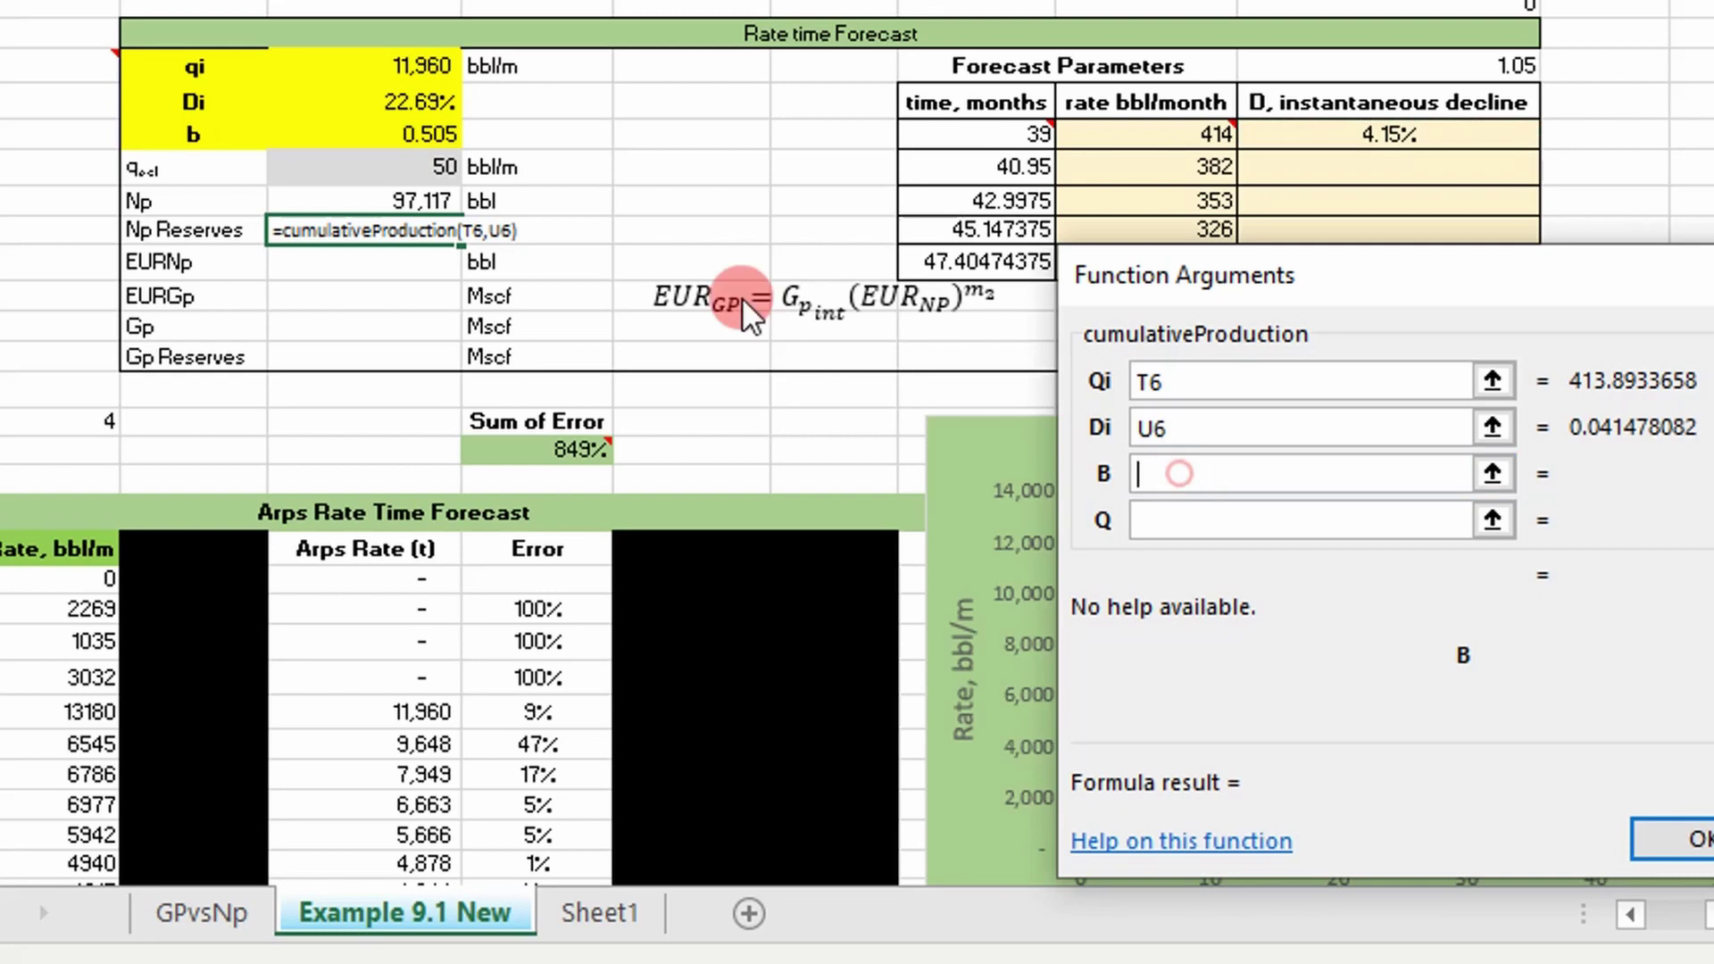
click(393, 134)
click(1153, 520)
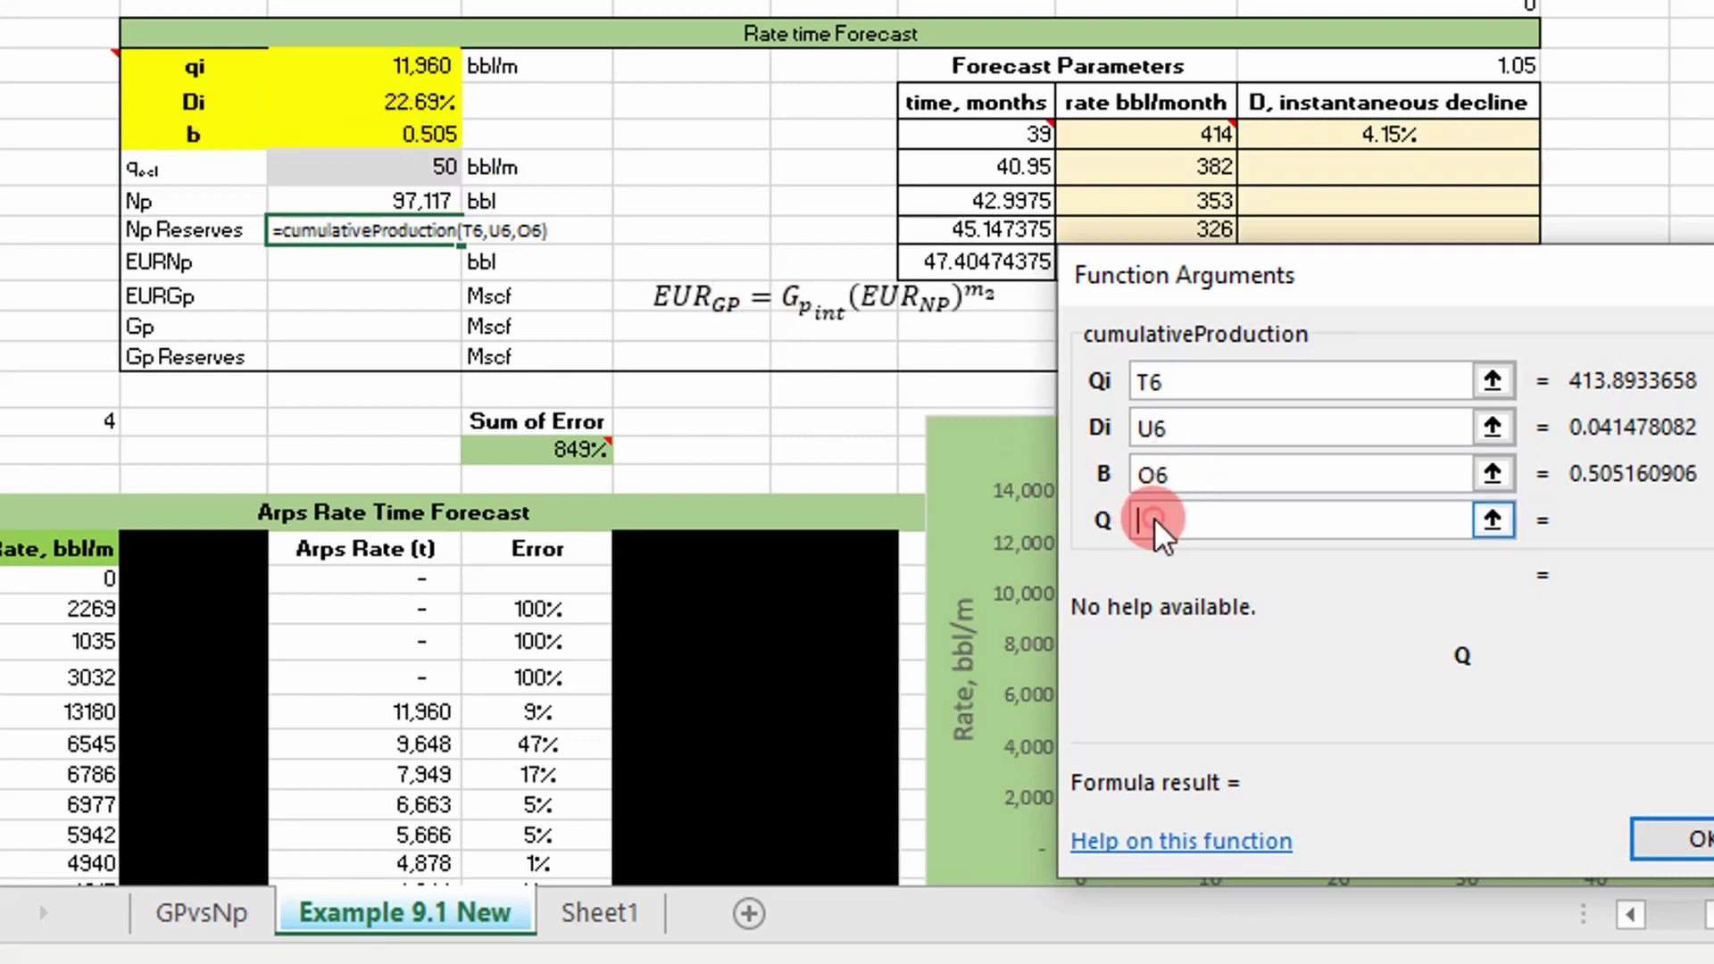
click(387, 170)
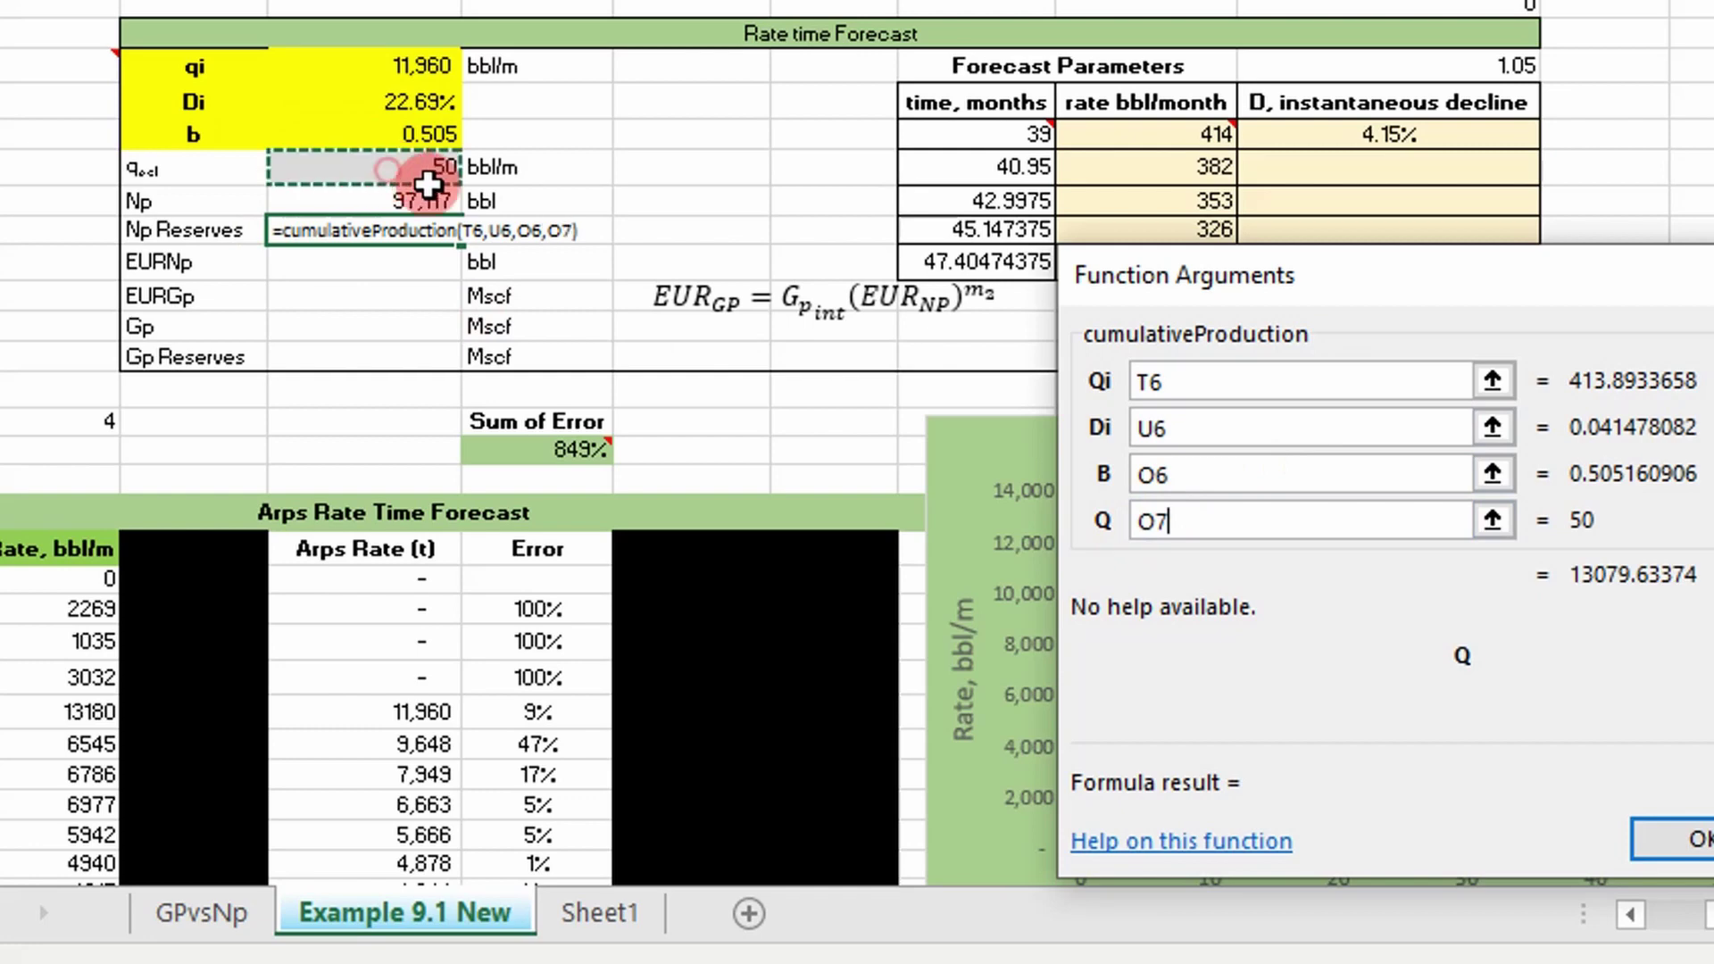
click(1701, 839)
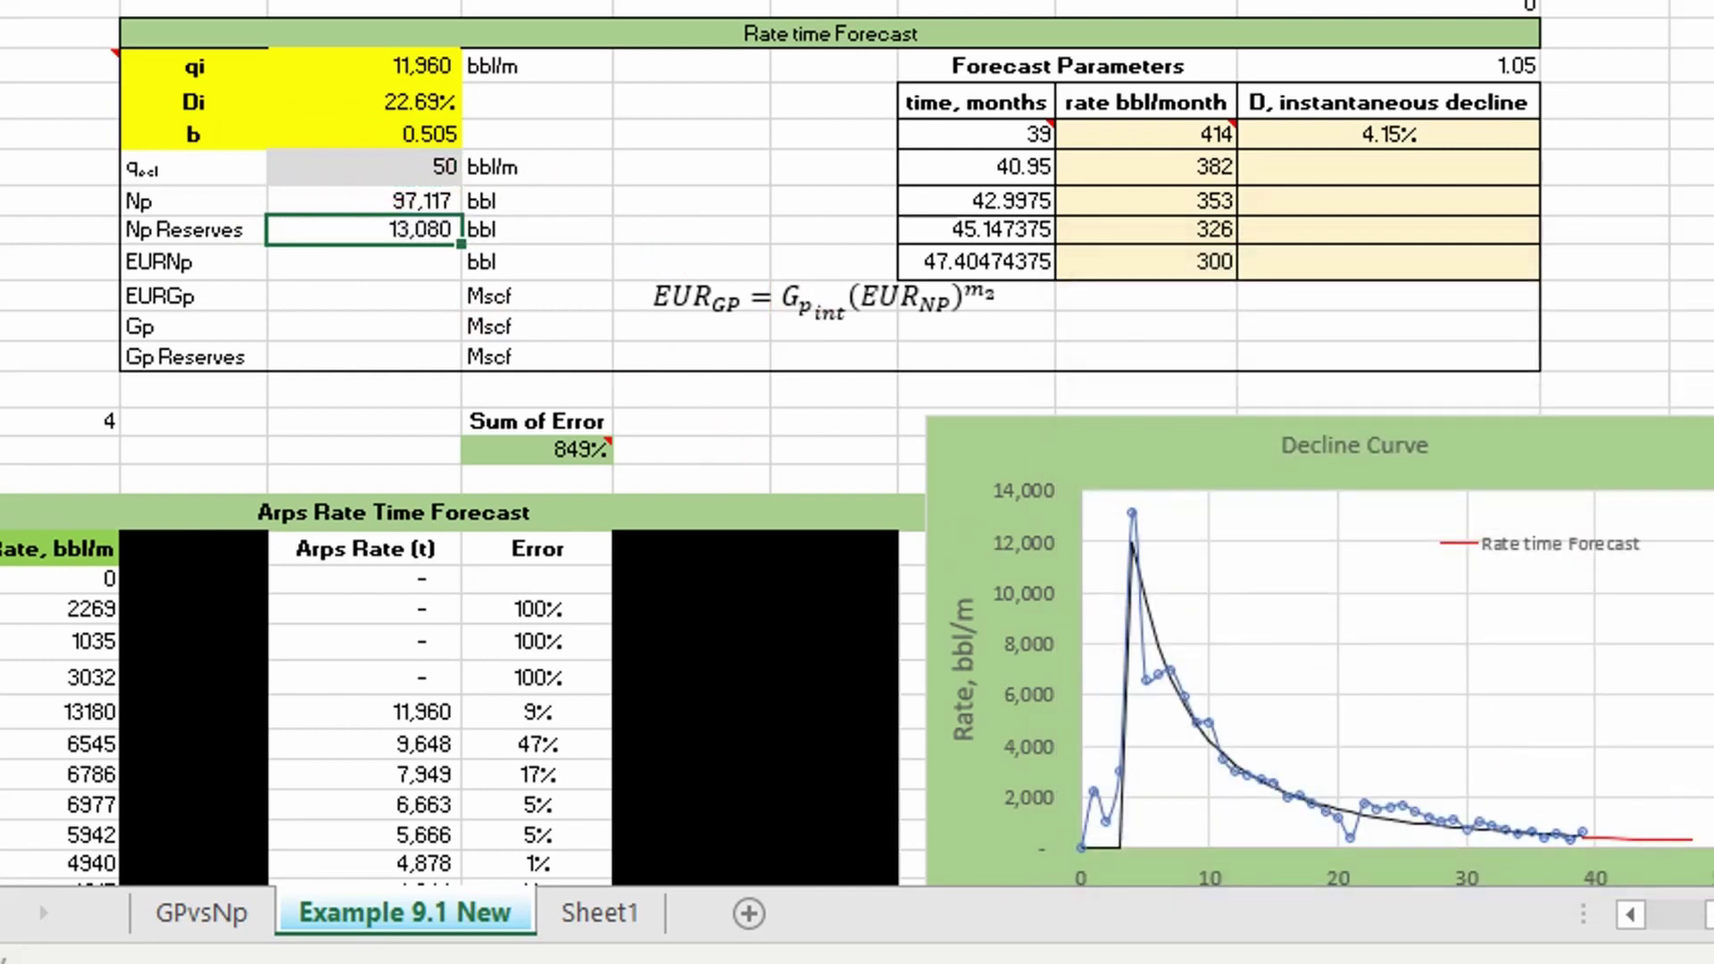
Calculate EURNp with a SUM formula over the Np and Np Reserves cells, O8:O9
click(1628, 914)
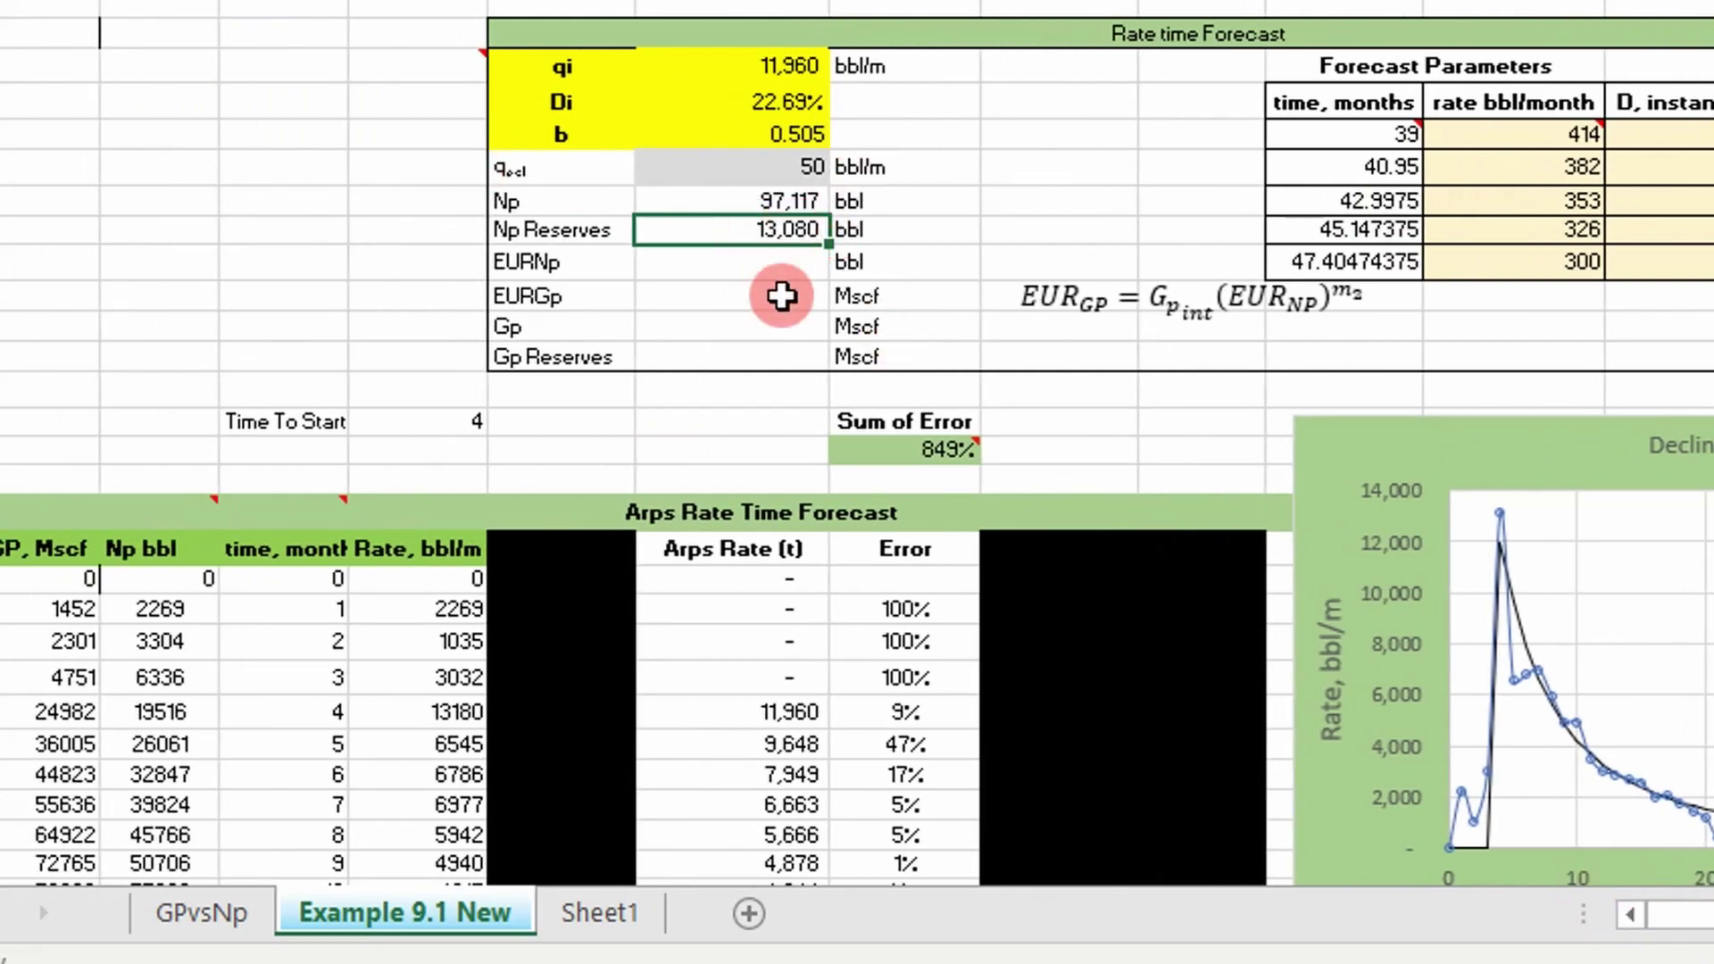
click(728, 262)
click(728, 260)
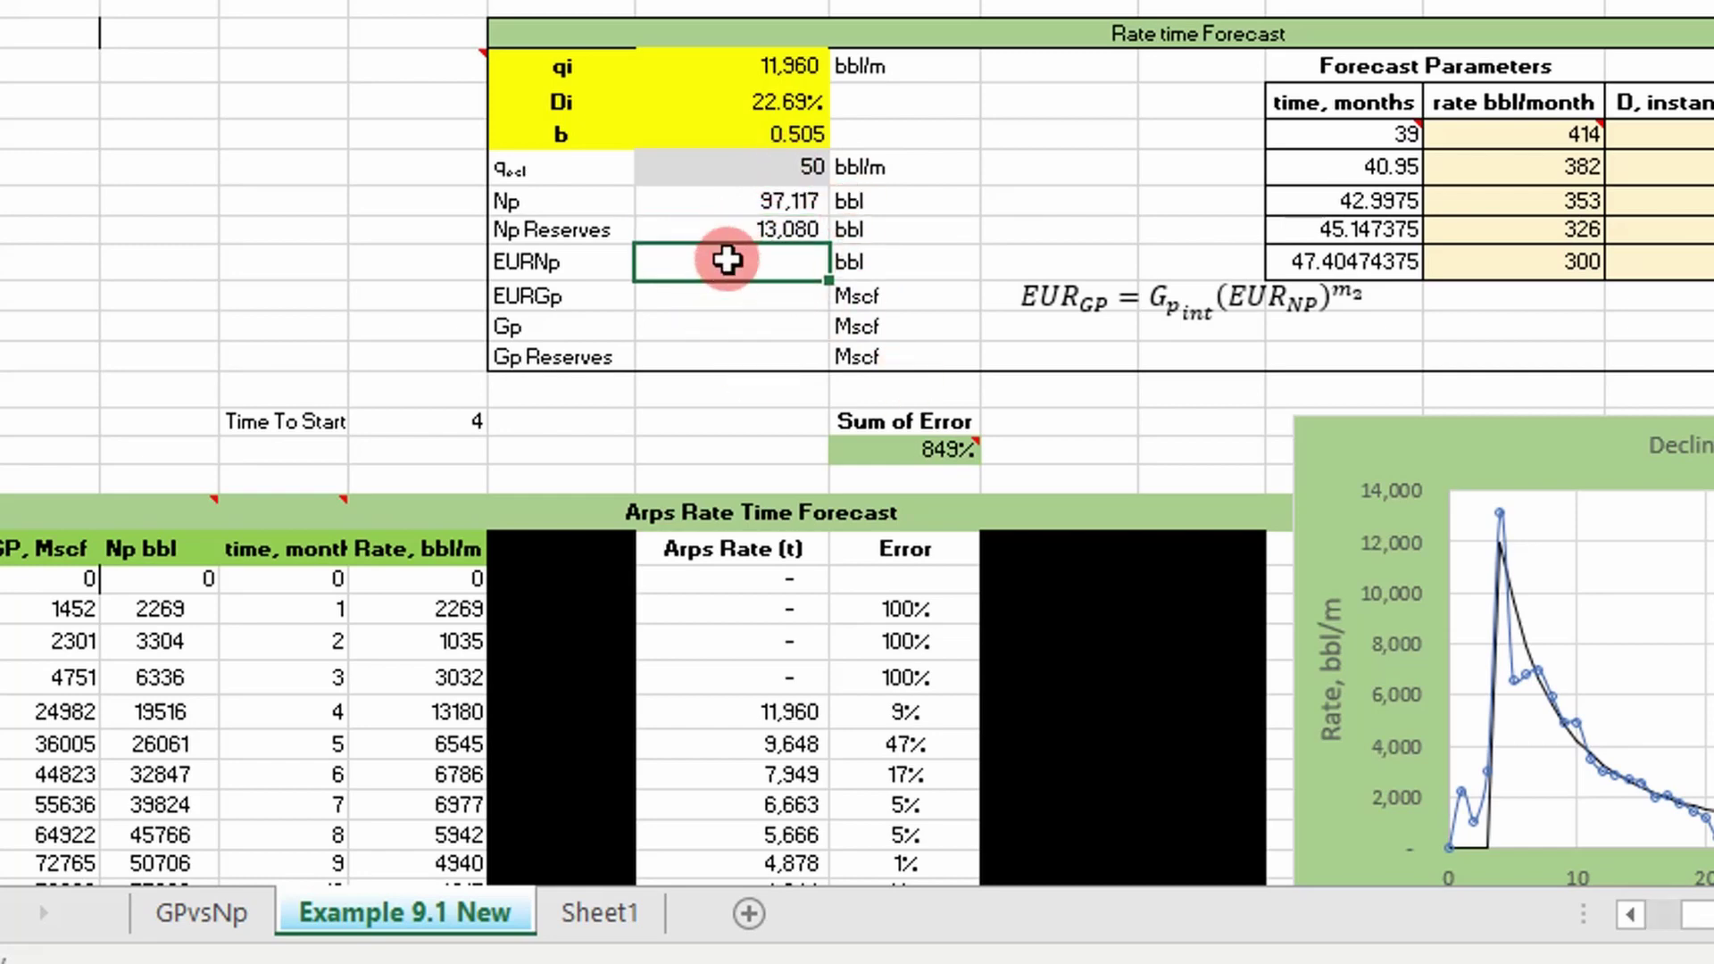
click(835, 263)
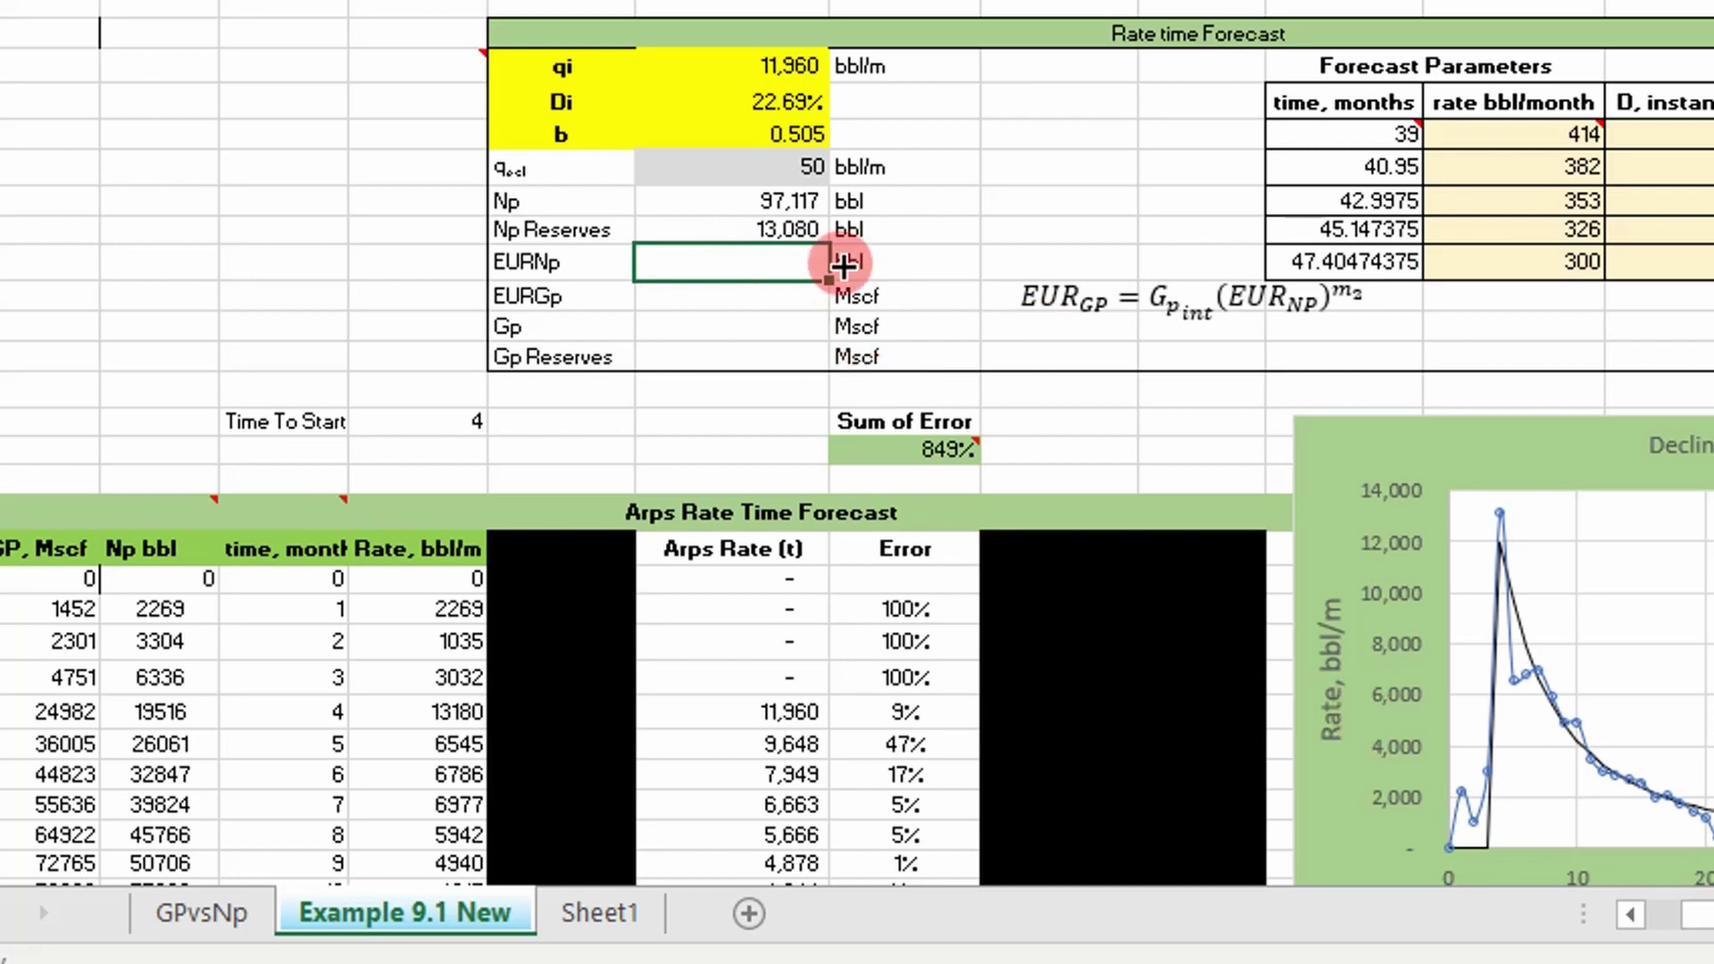
text(=sum)
key(Tab)
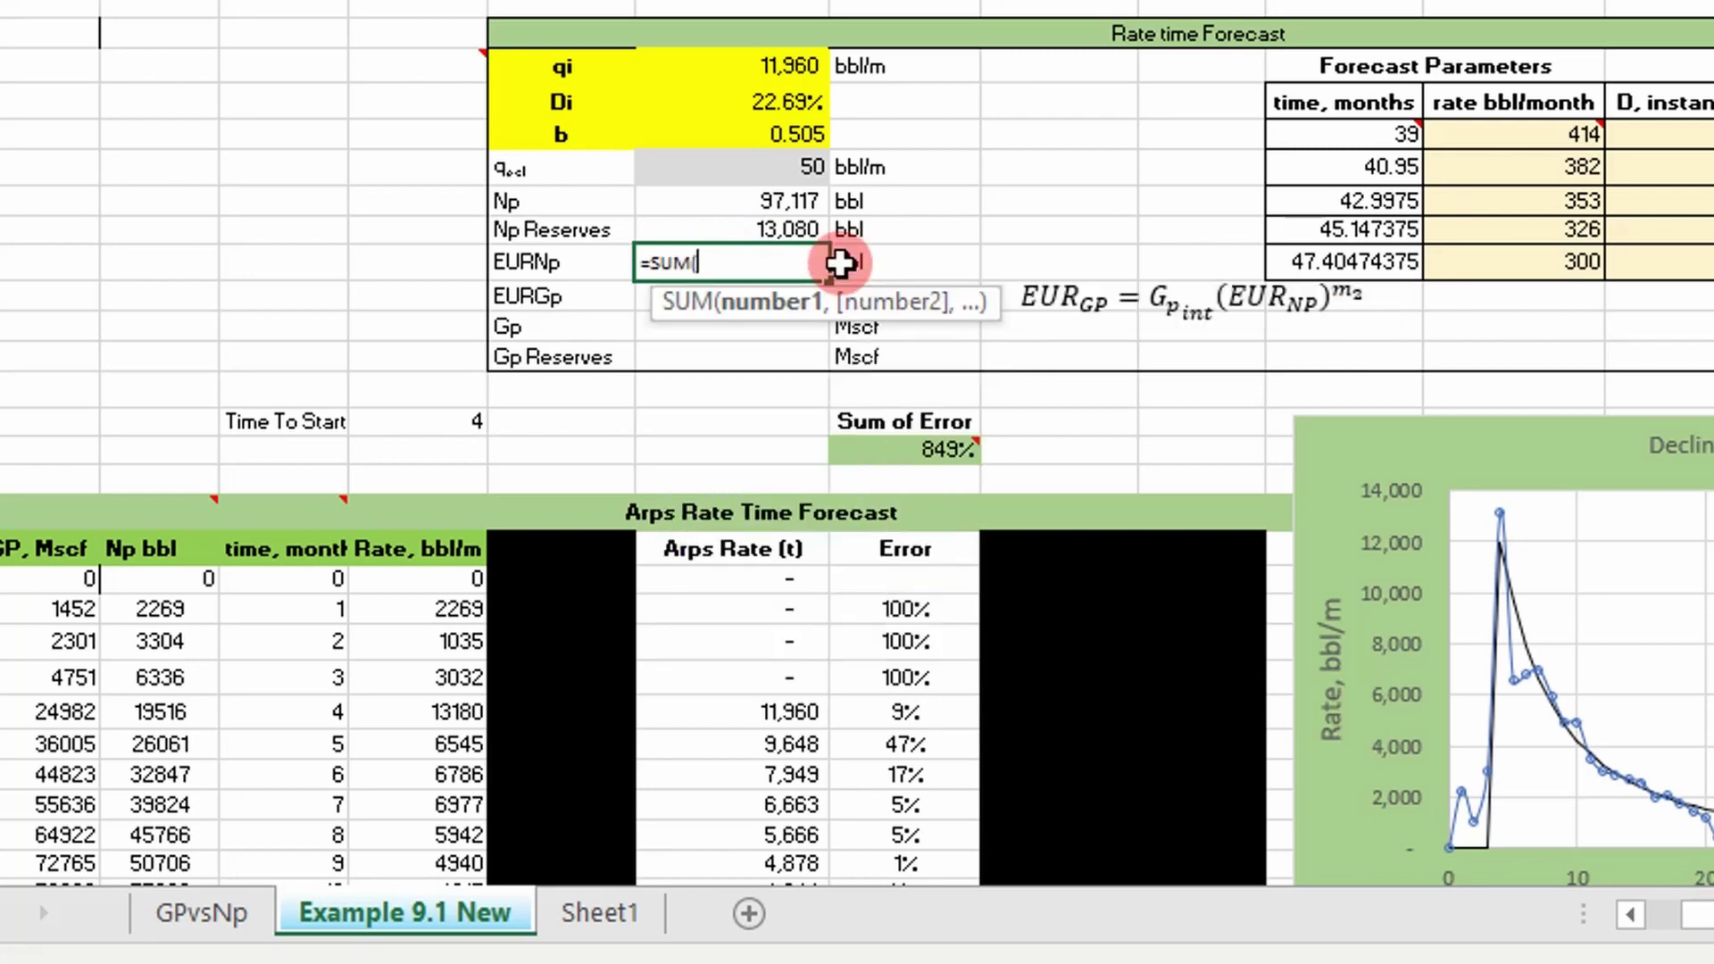
click(741, 204)
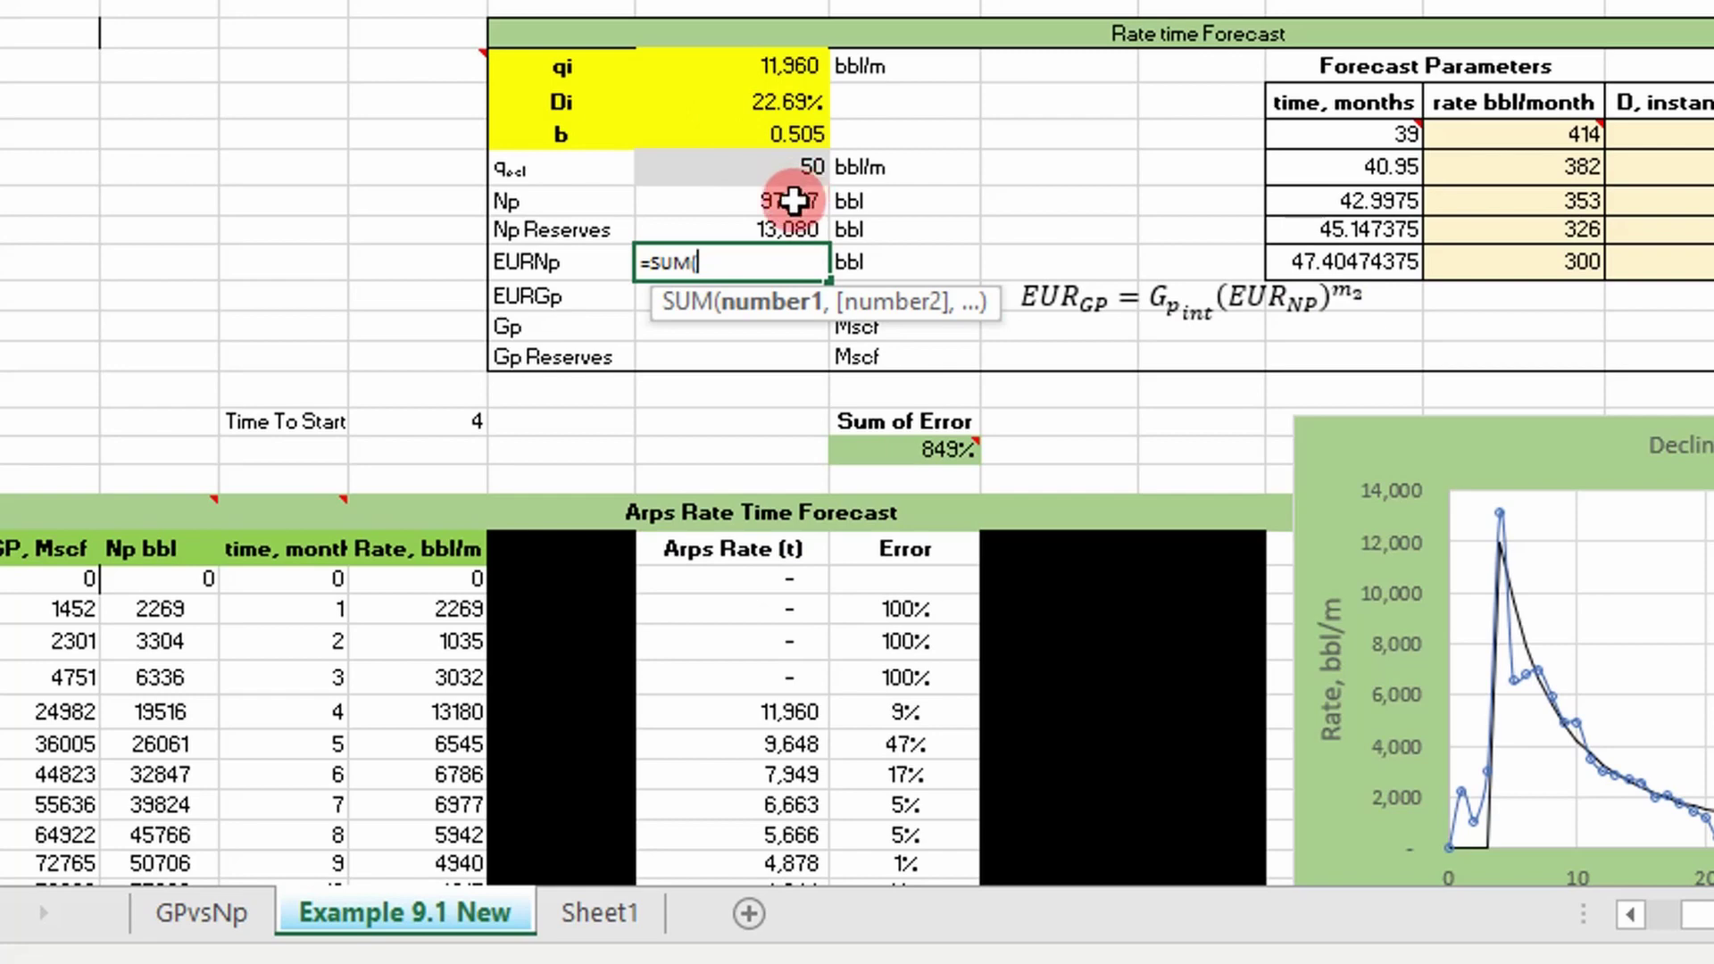
drag(793, 201, 785, 230)
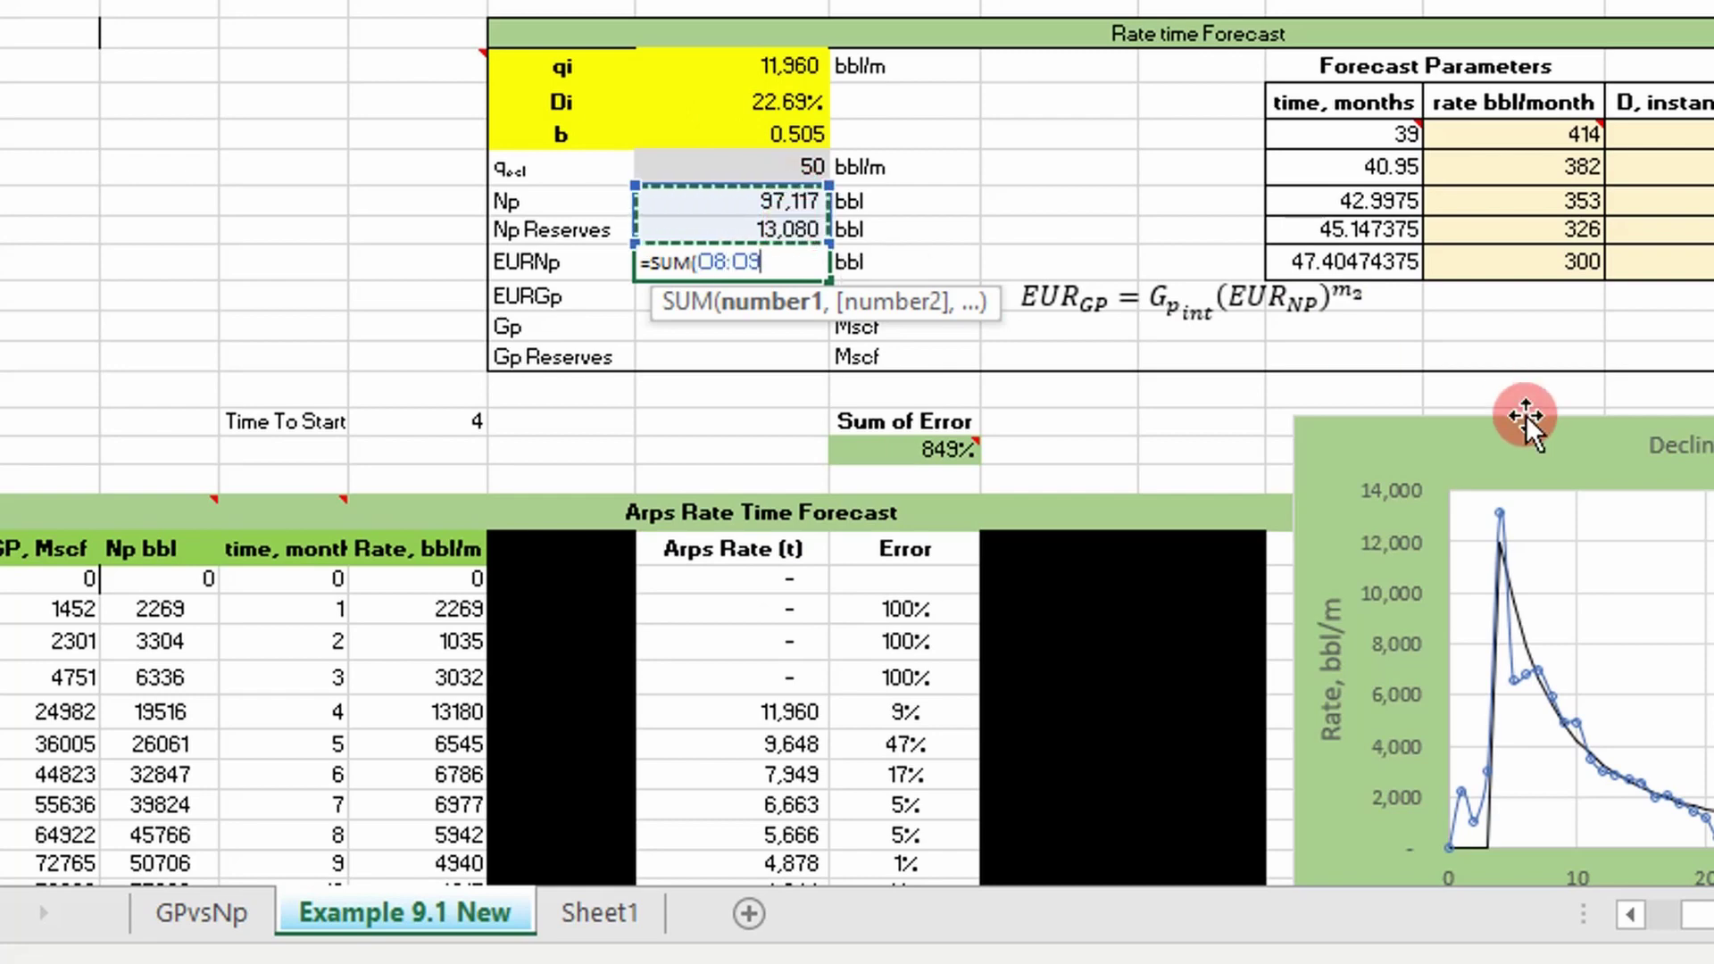
key(Return)
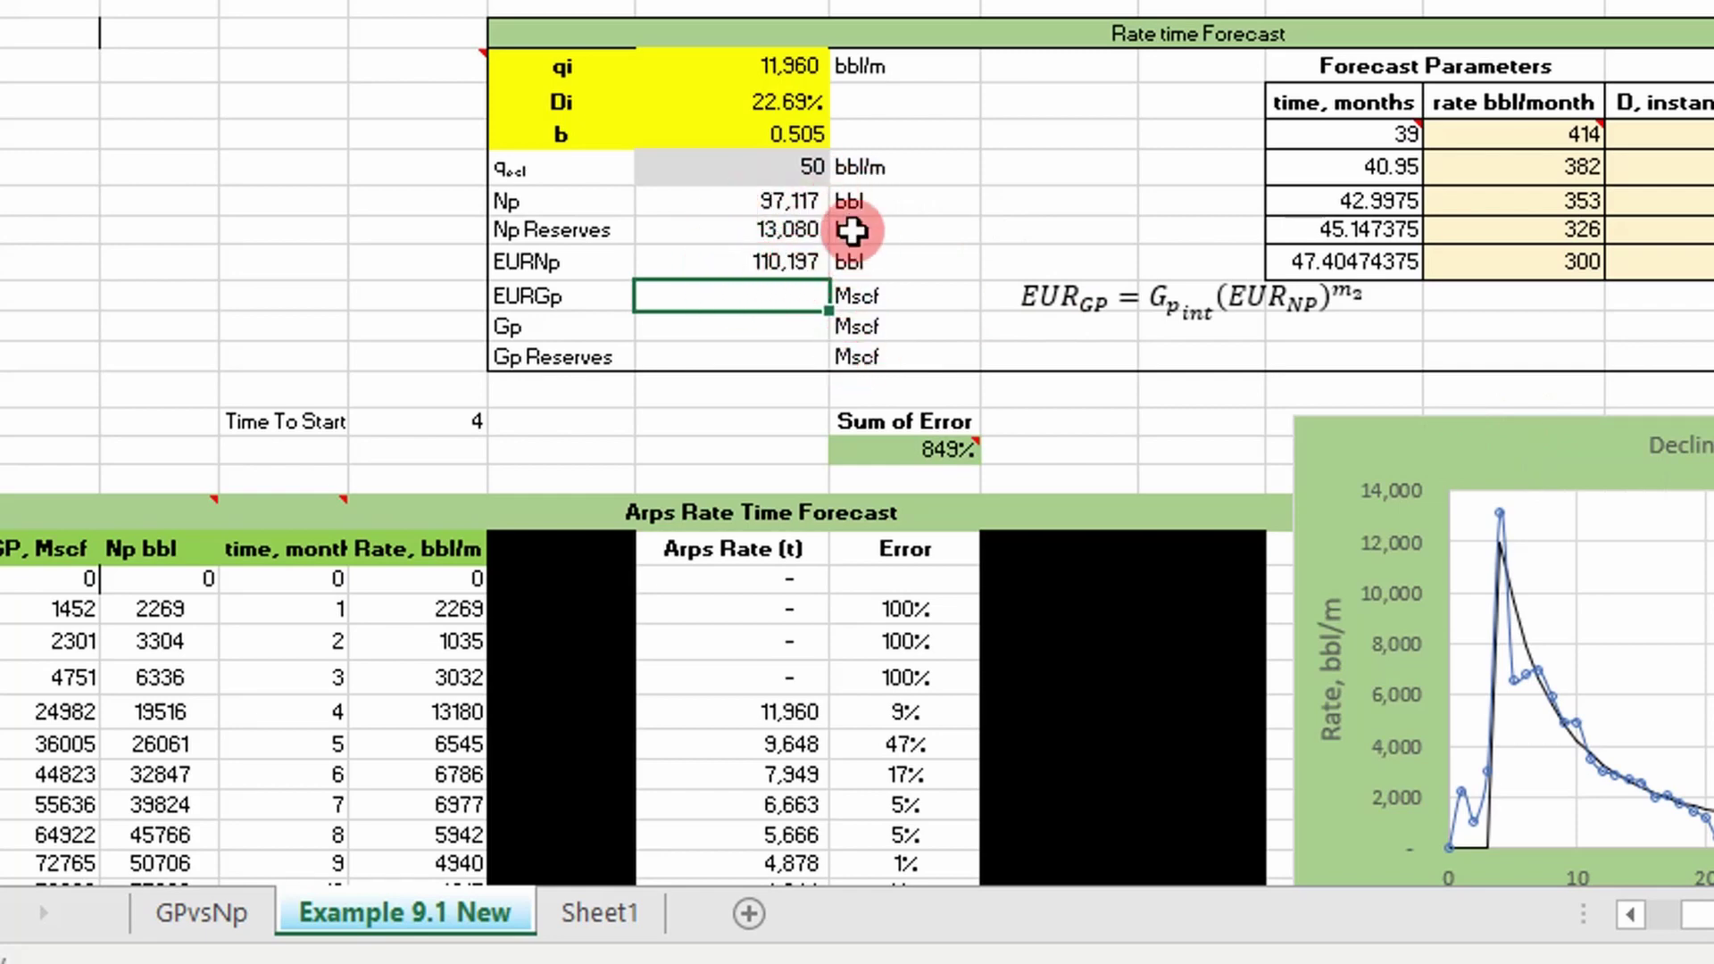
Examine the Gp versus Np plot and Analysis values on the GPvsNp sheet against the EURGp equation on the Example 9.1 New sheet
scroll(850, 216, down, 1)
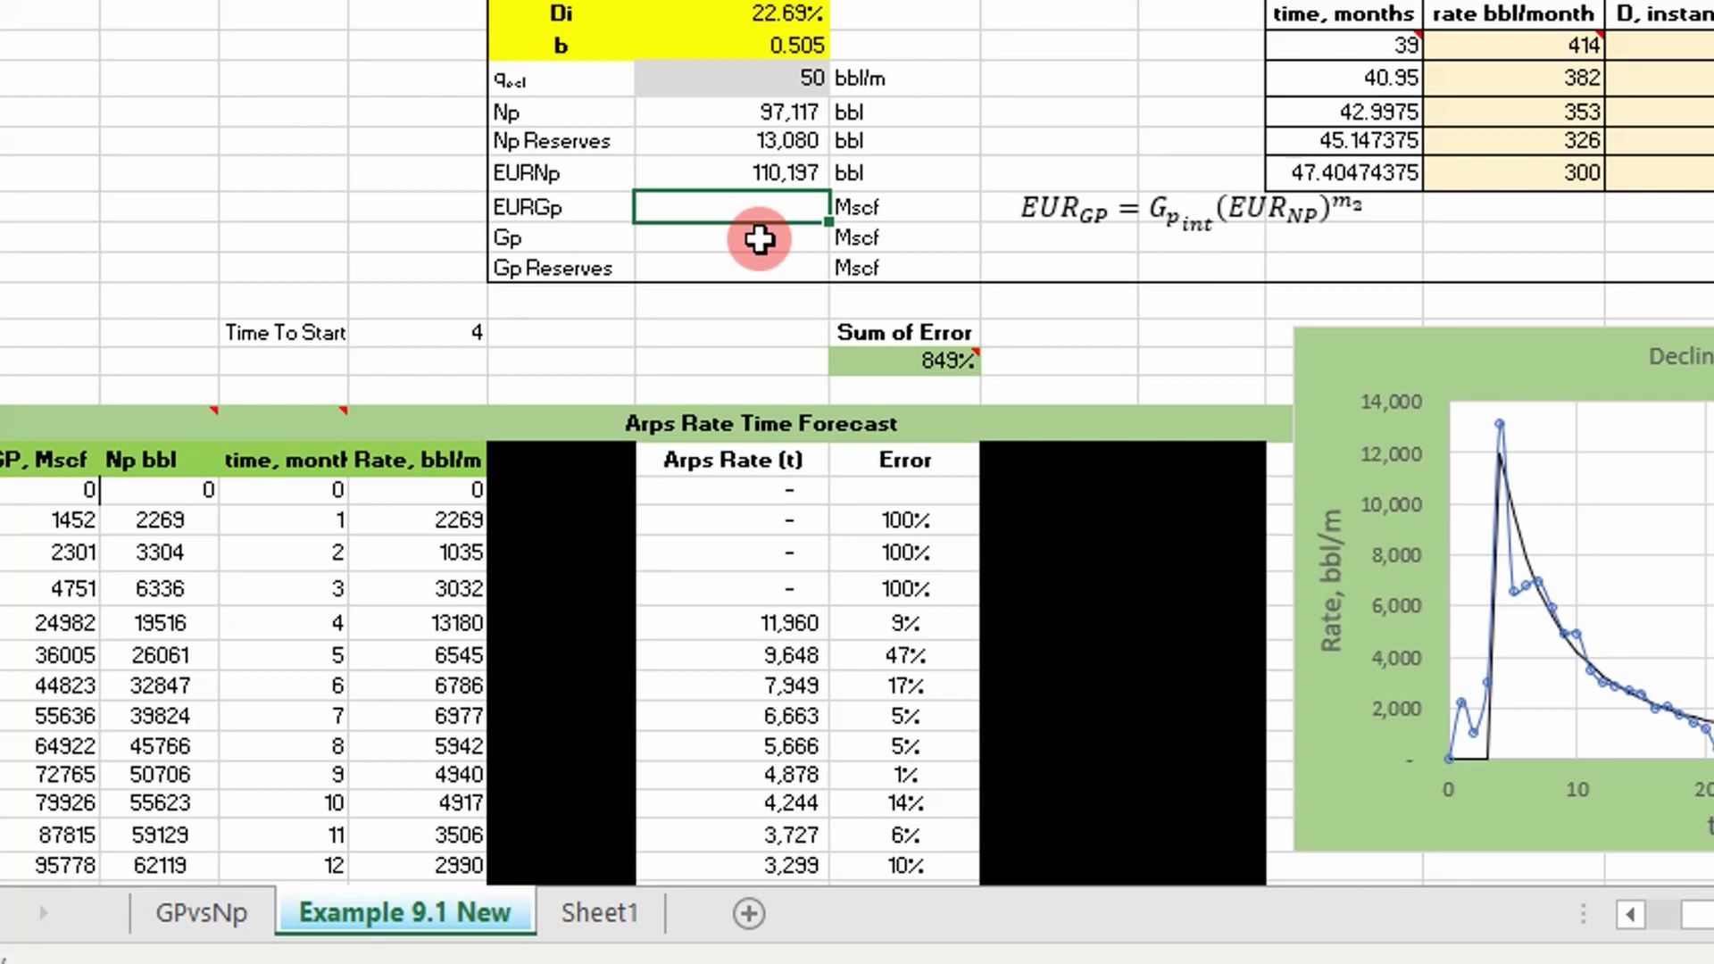
click(246, 911)
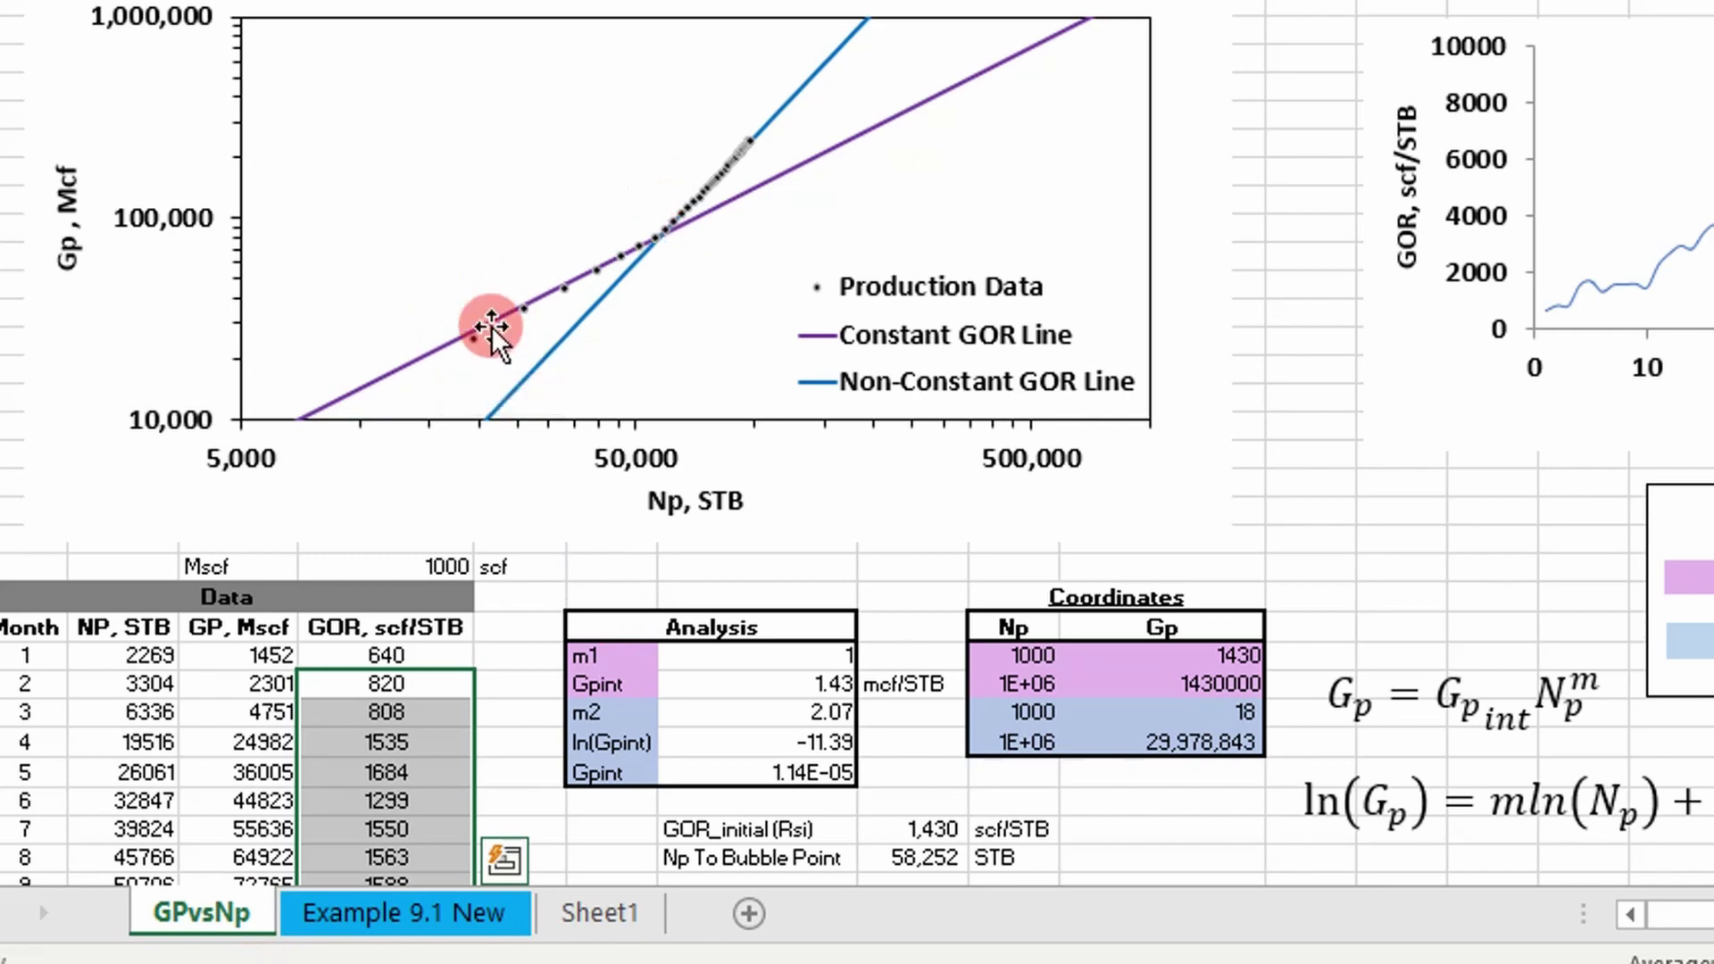
click(743, 566)
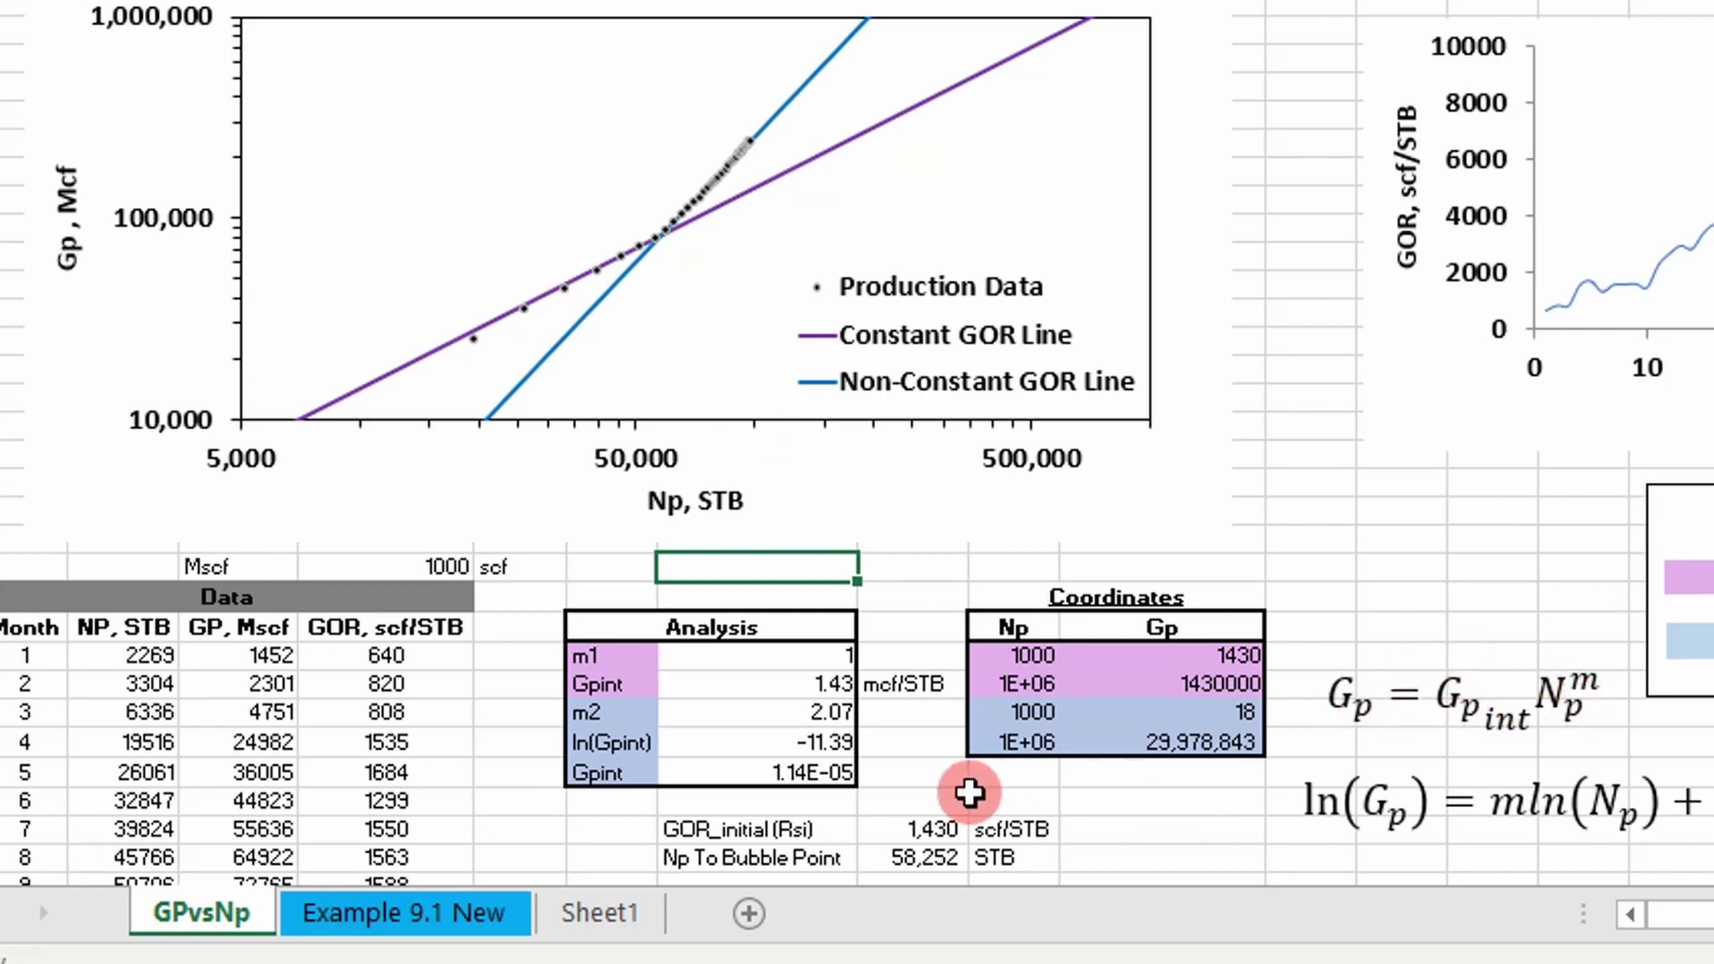
click(464, 916)
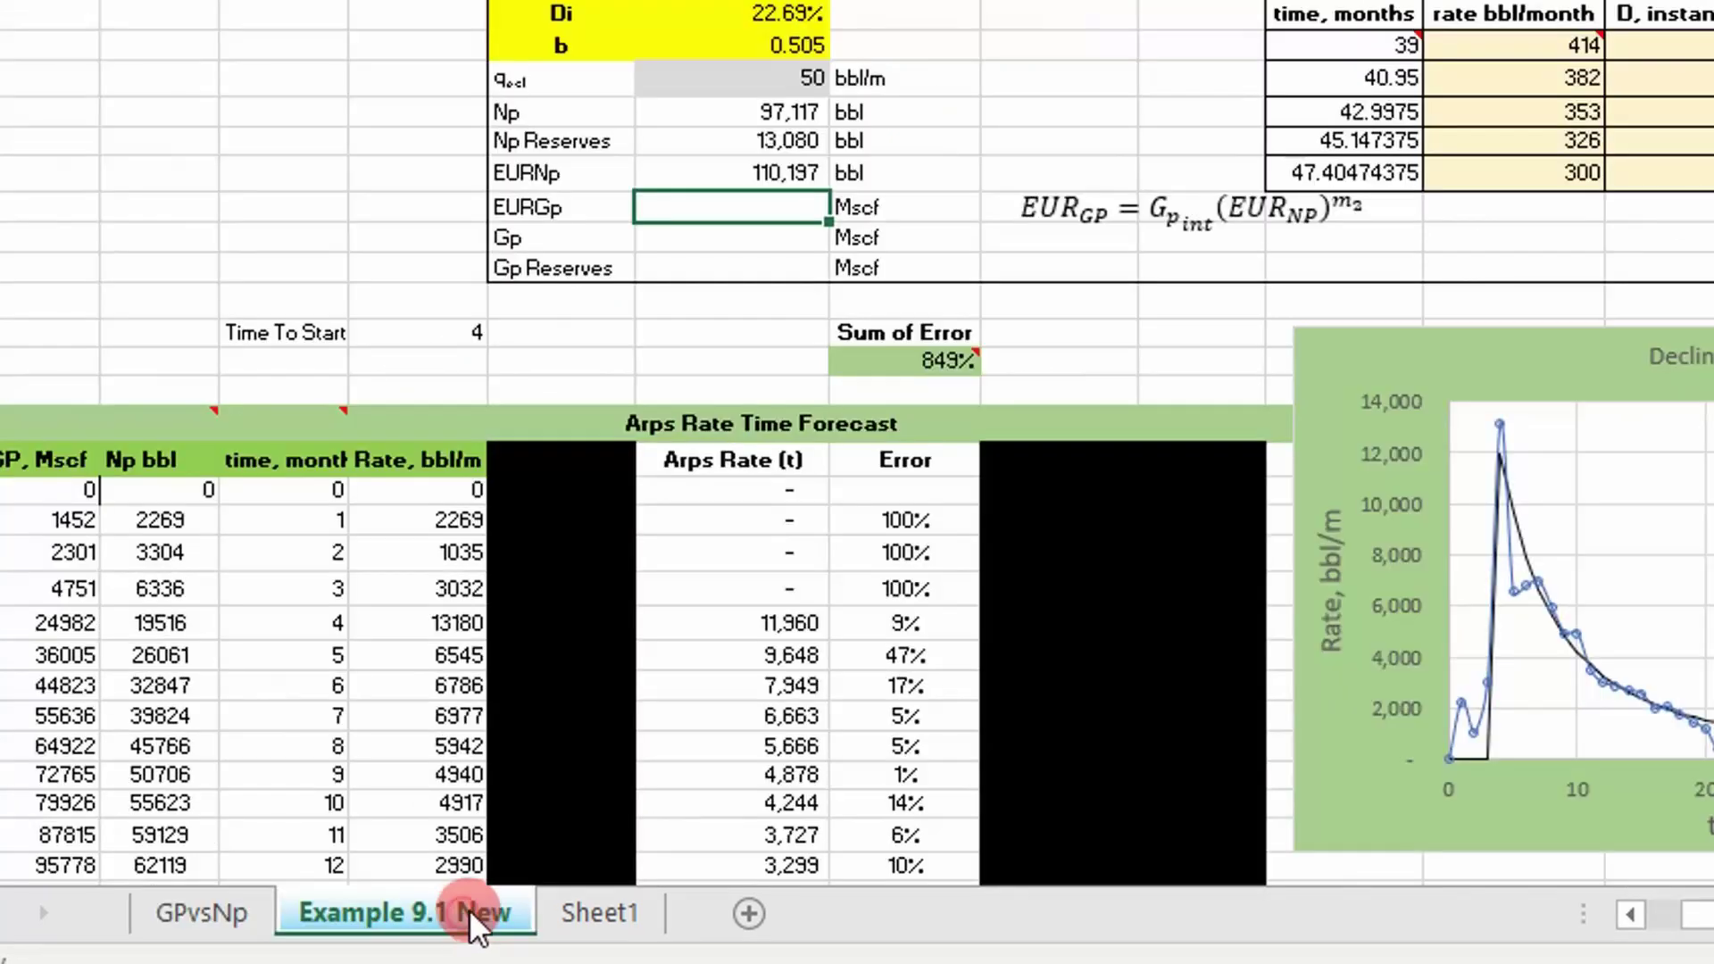
click(1174, 214)
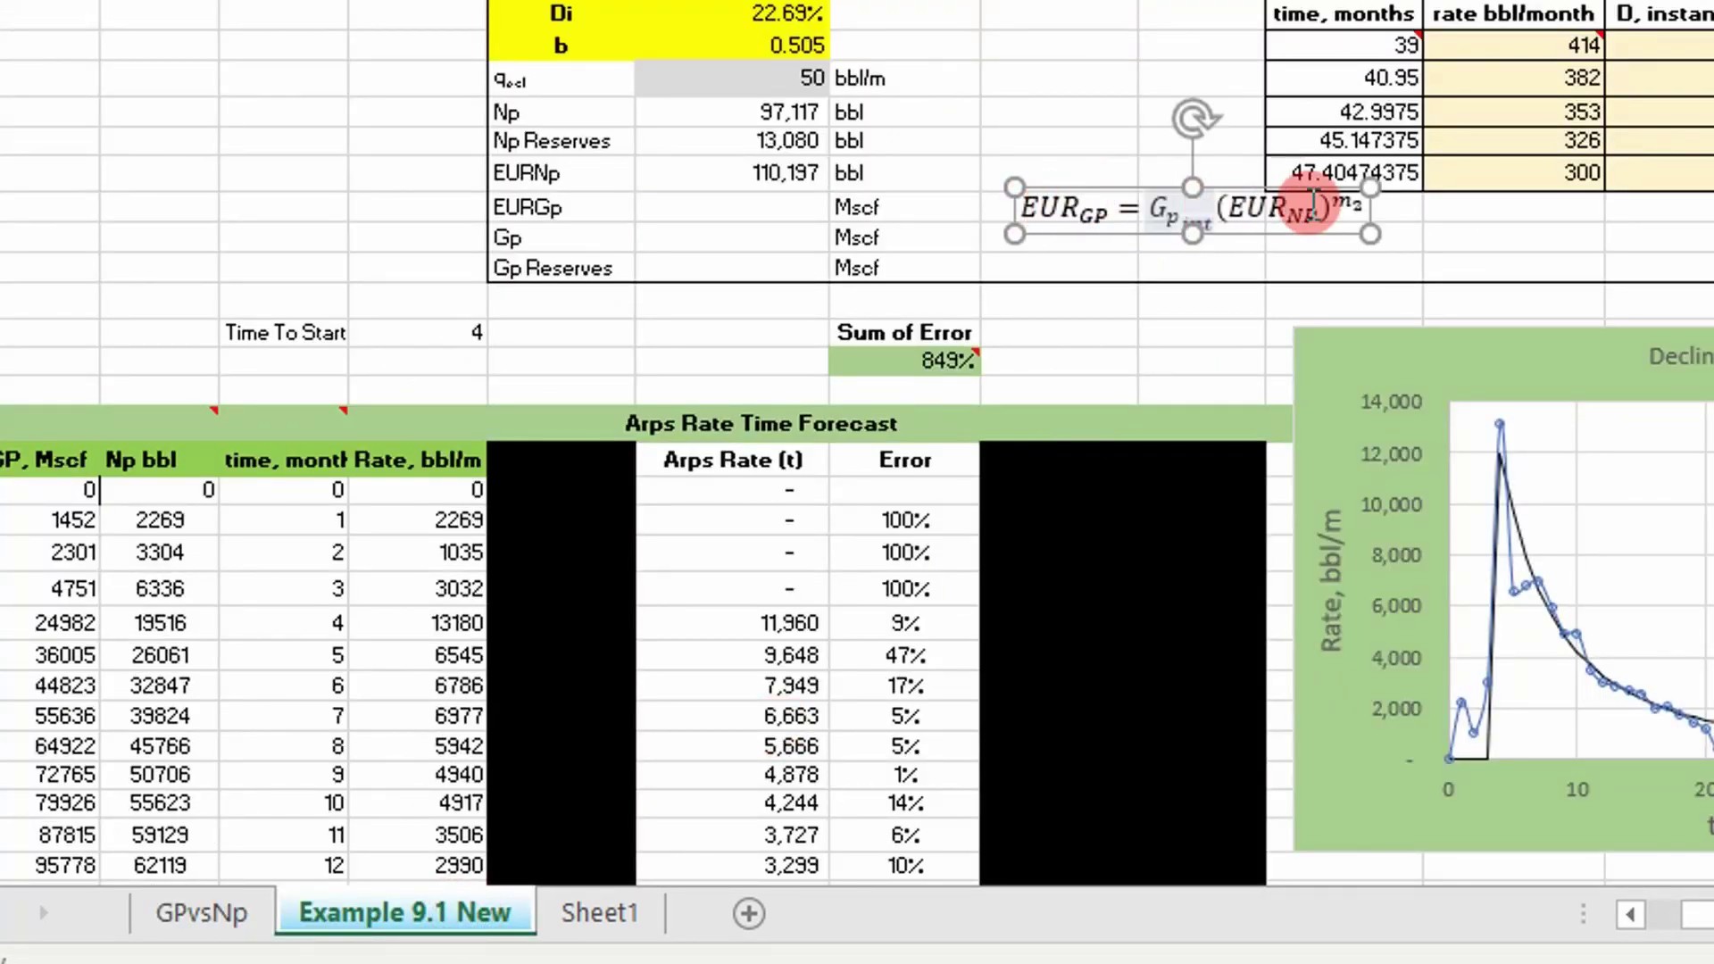
mouse_move(1362, 205)
mouse_down()
mouse_move(1119, 195)
mouse_move(1363, 214)
mouse_up()
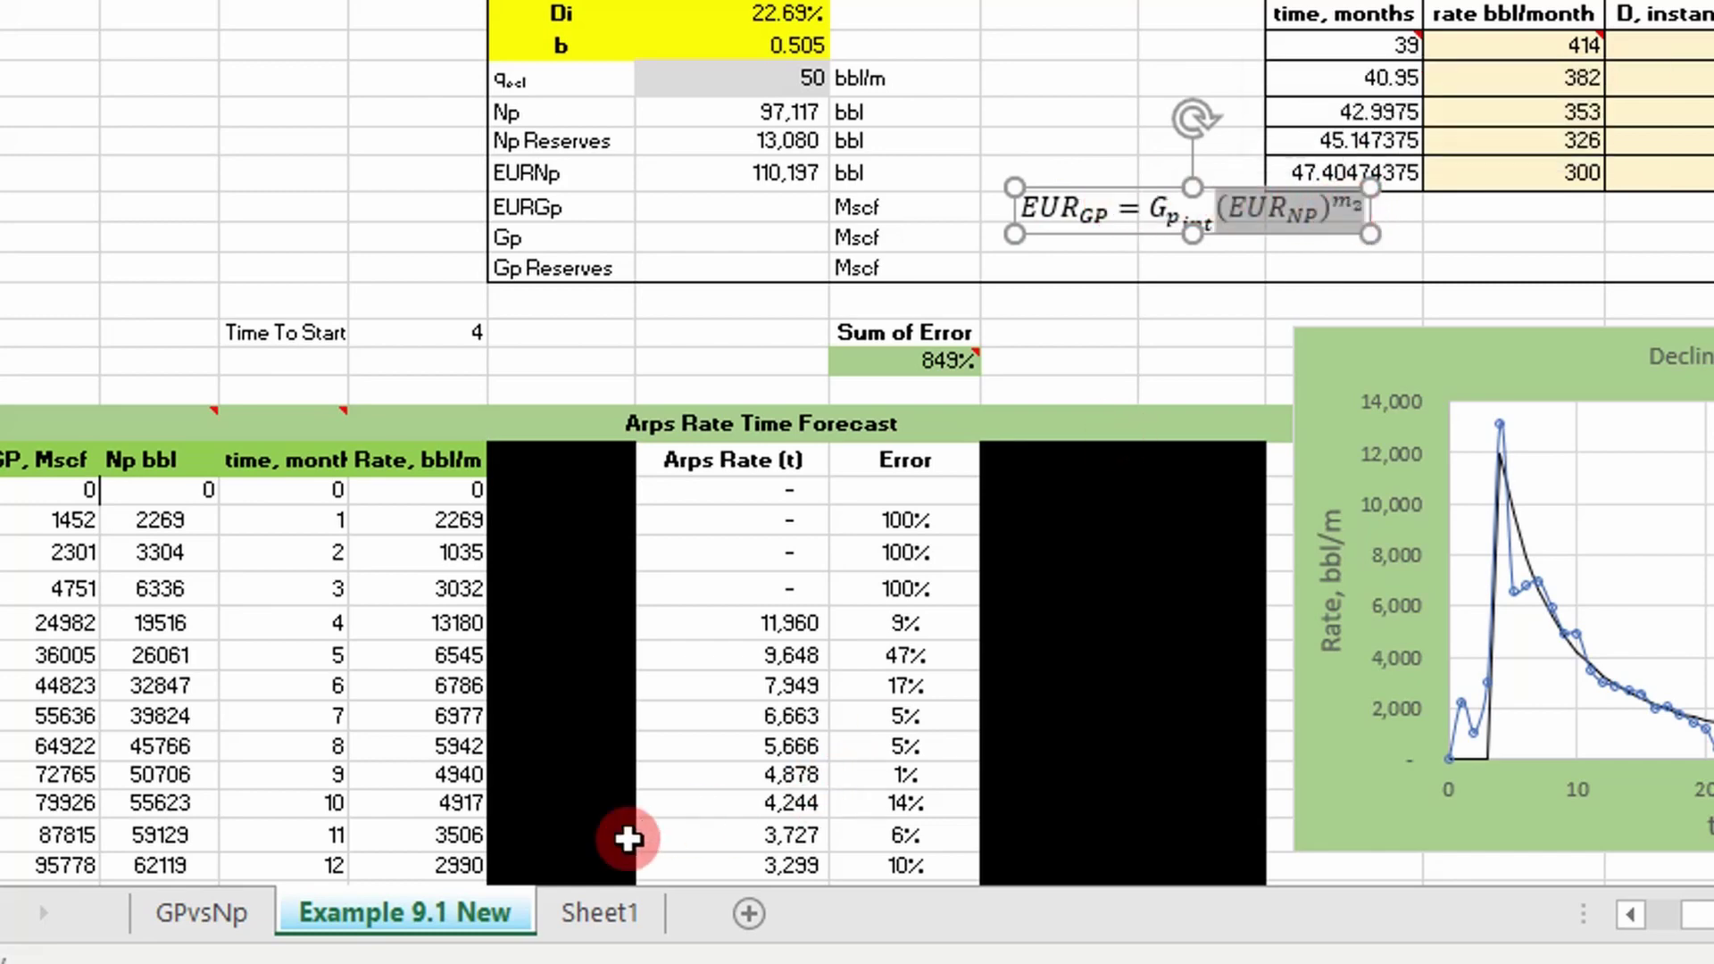
click(193, 904)
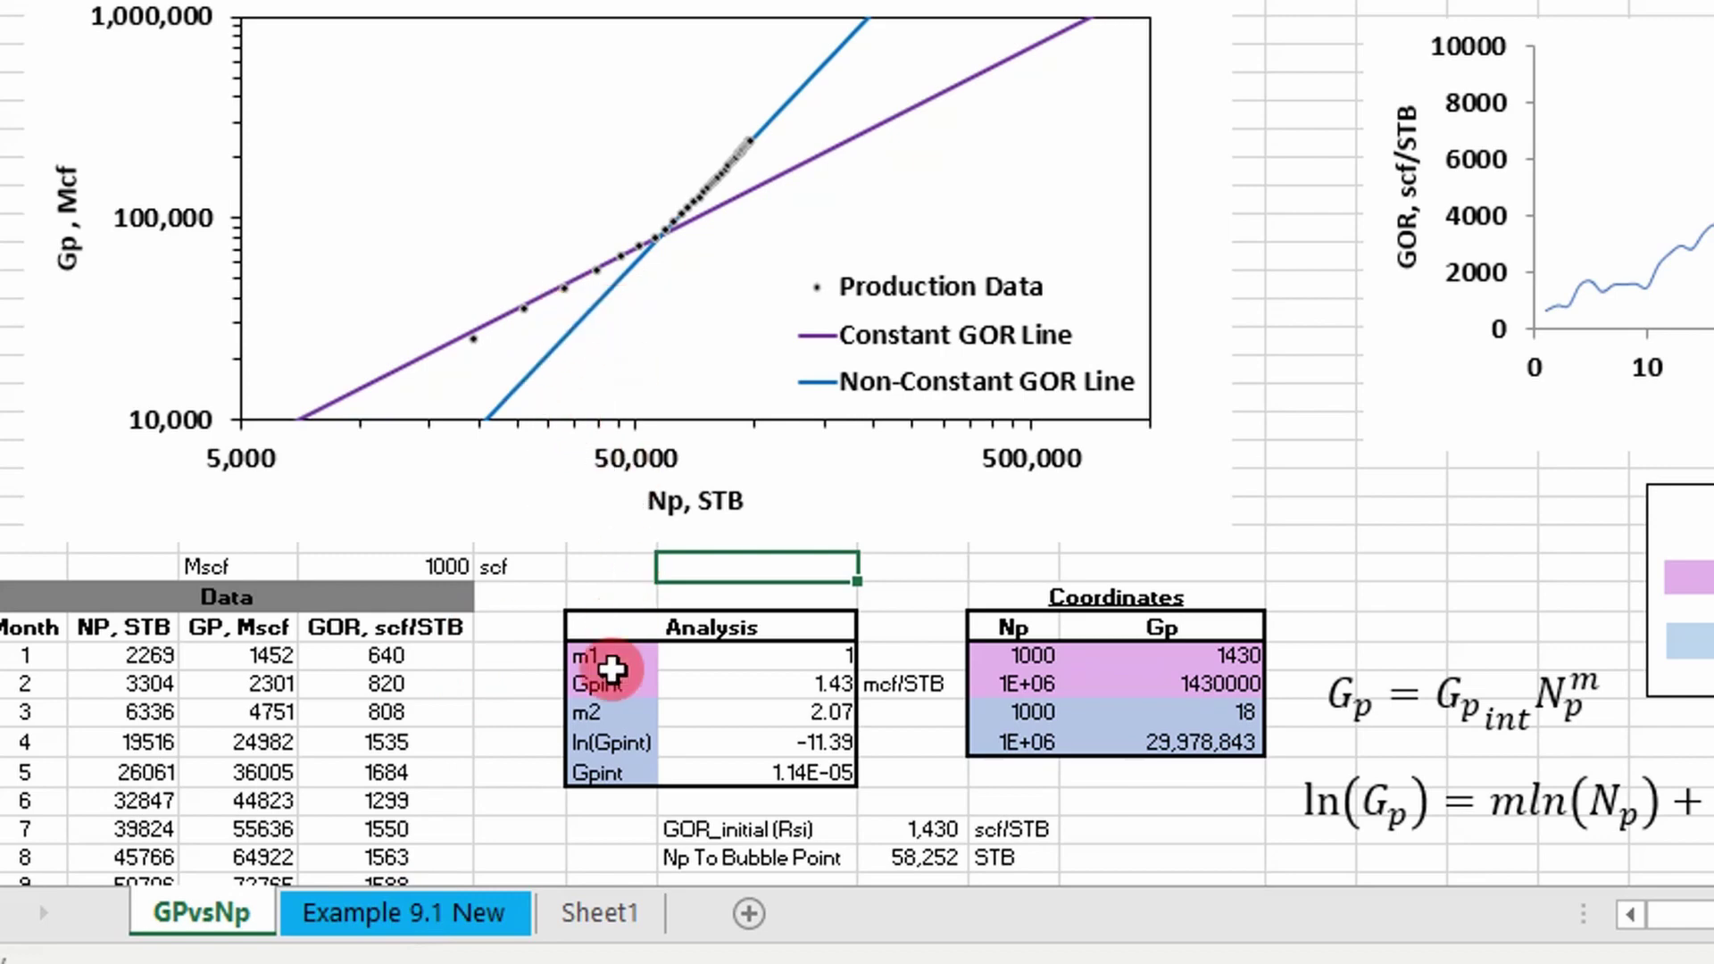
click(397, 915)
Start an EURGpFromNp formula in the EURGp cell and open its function arguments
click(729, 200)
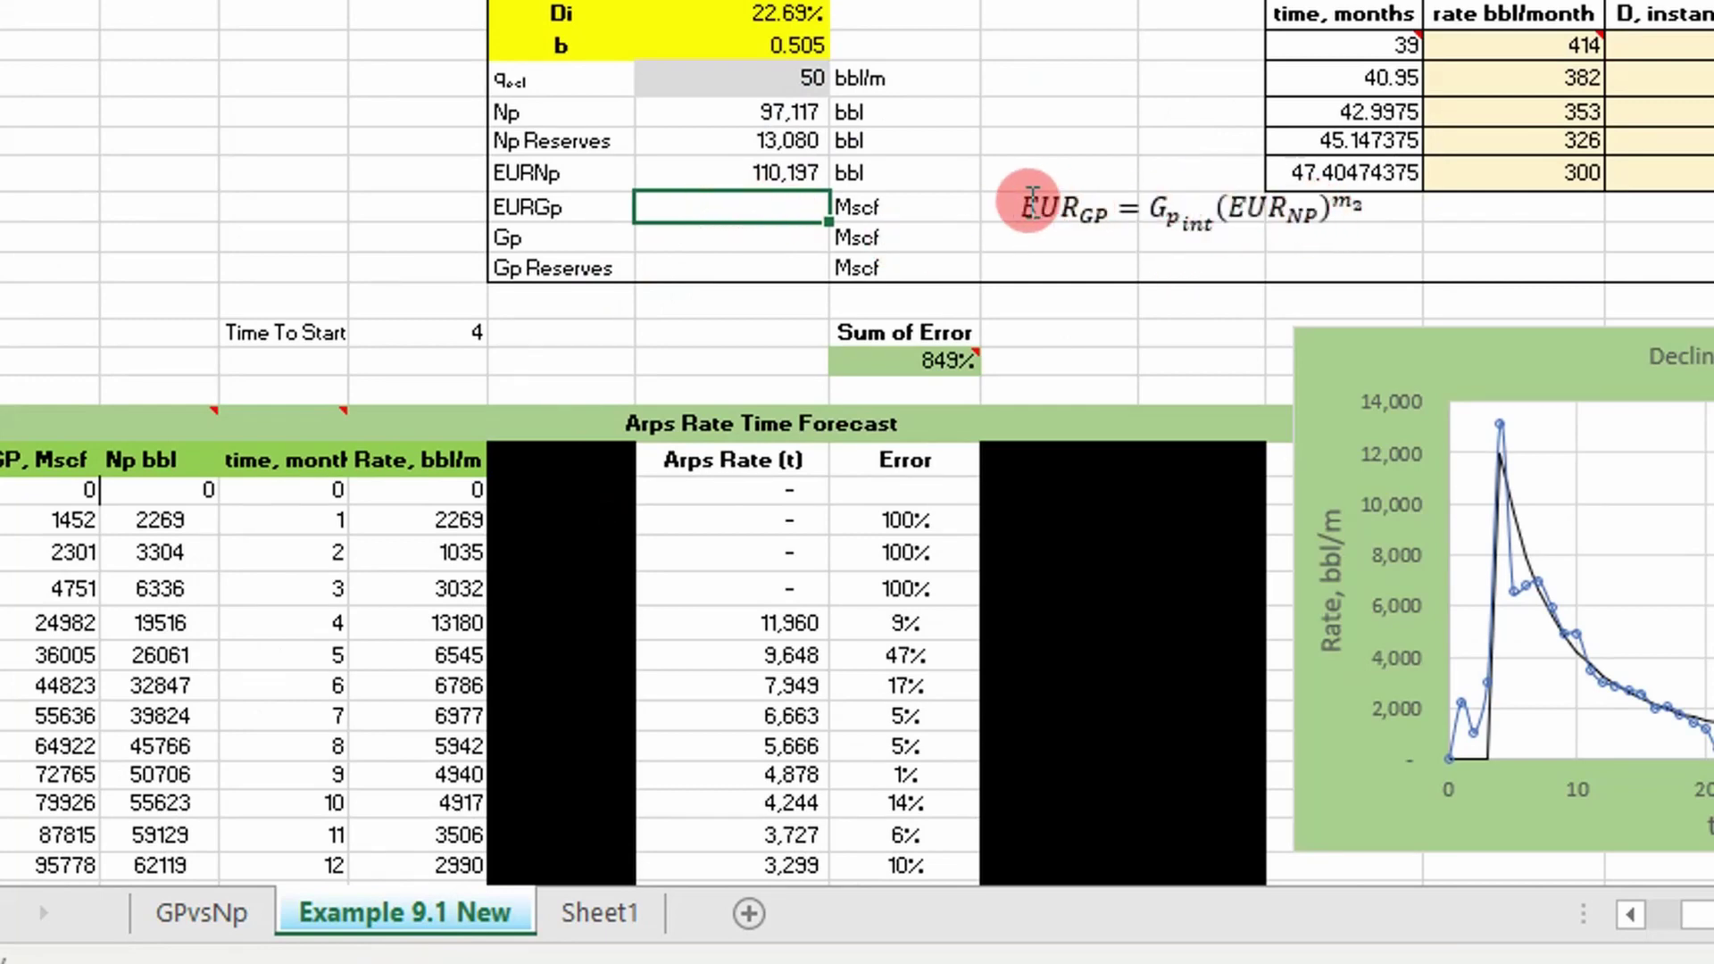
key(F2)
text(=eur)
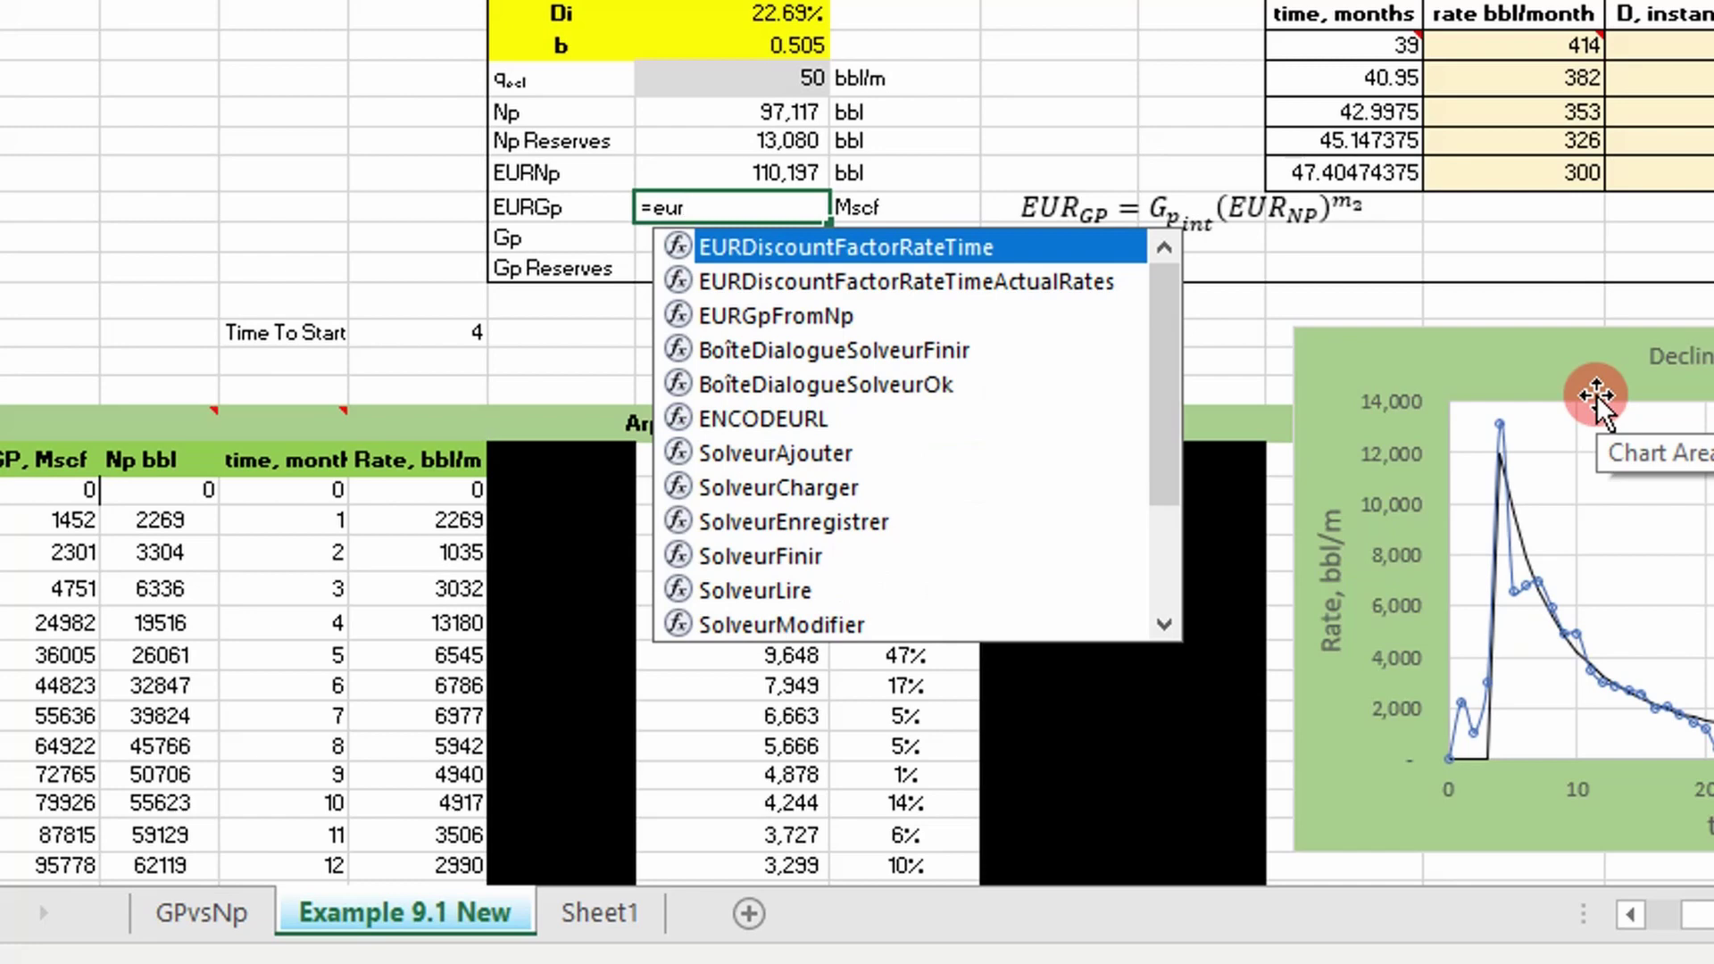
click(759, 314)
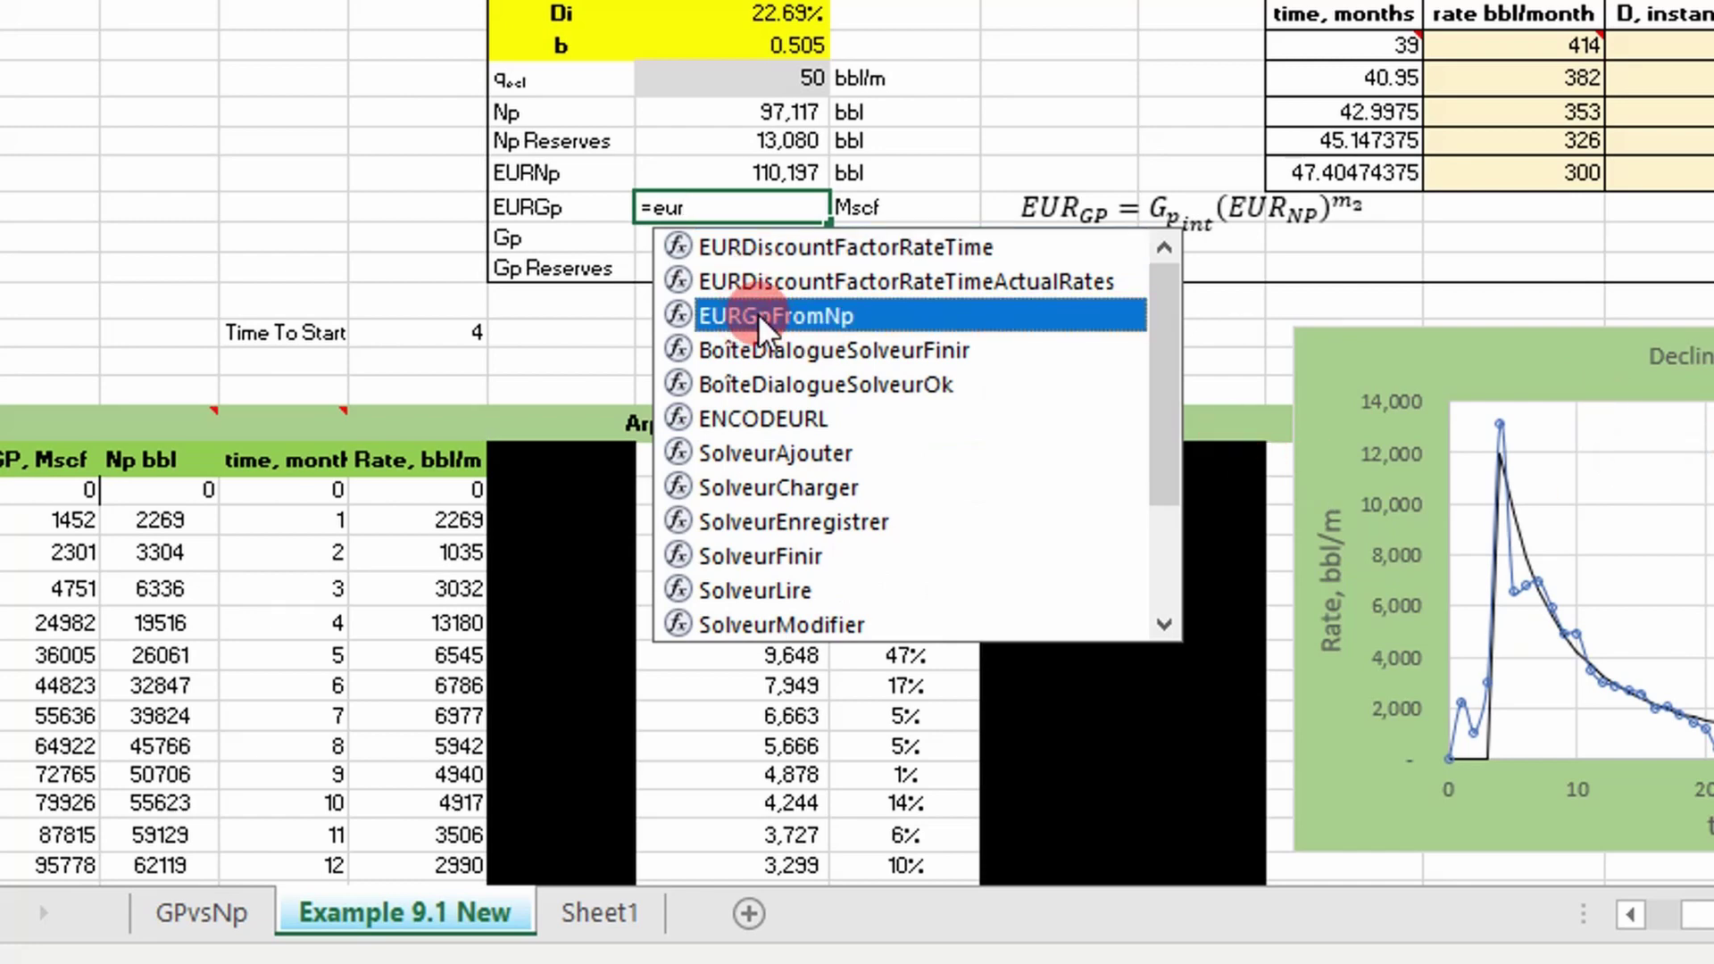
click(758, 314)
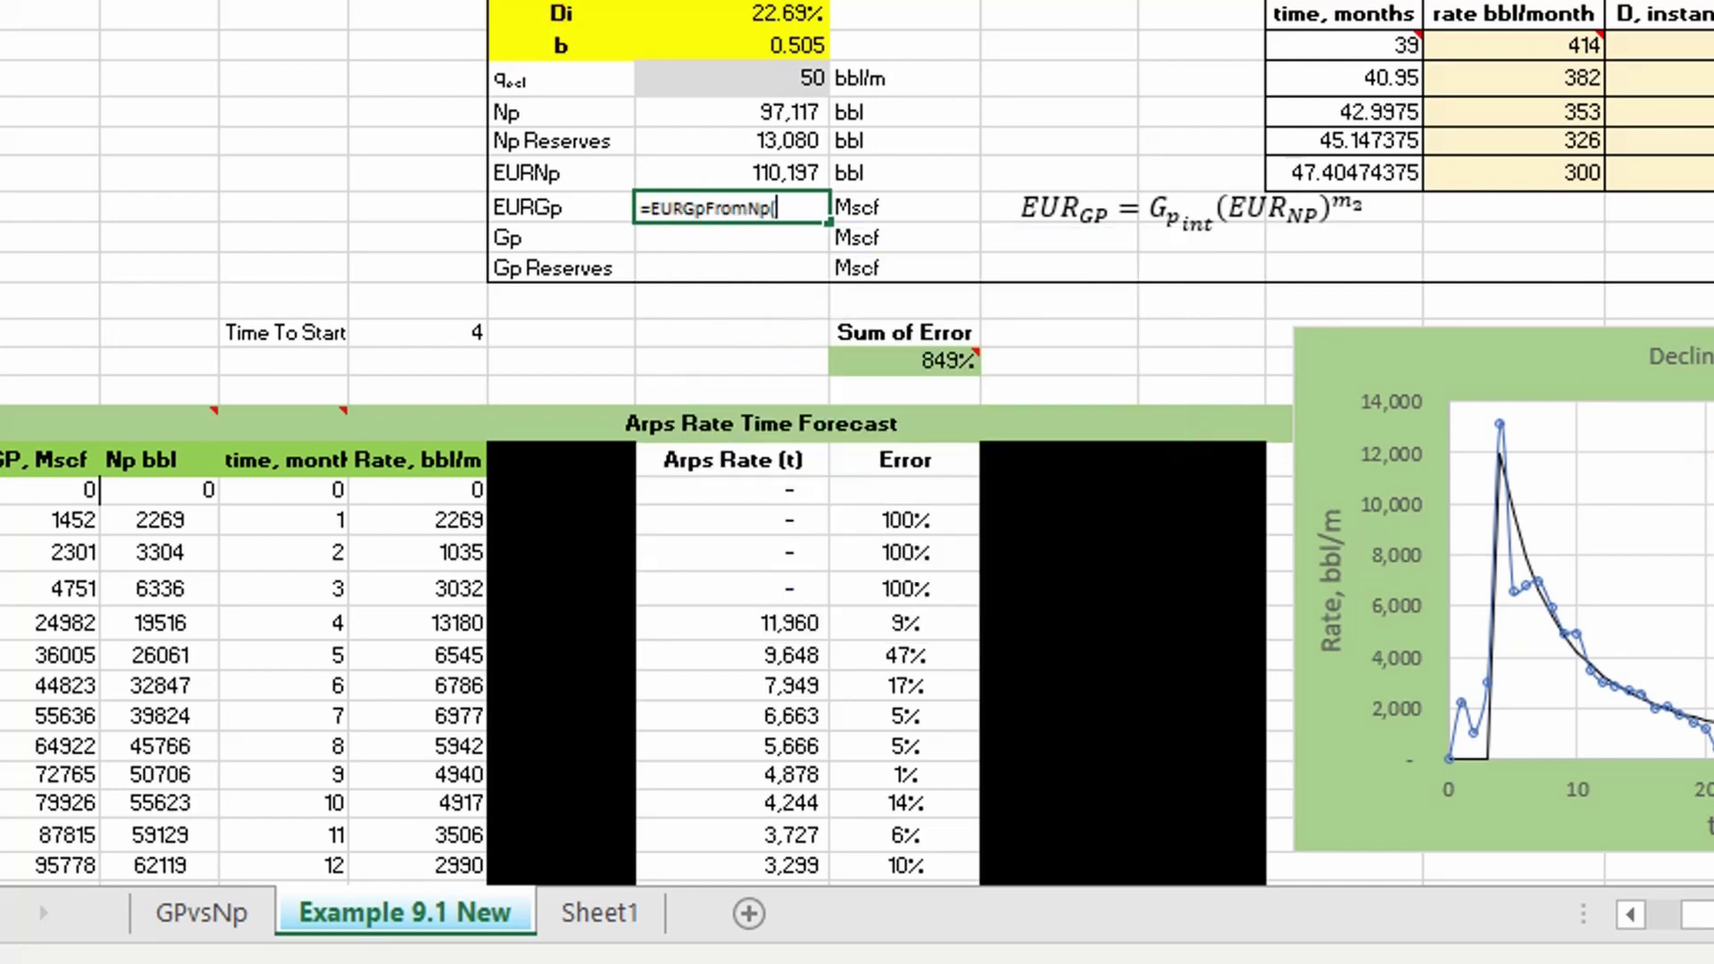
key(ctrl+a)
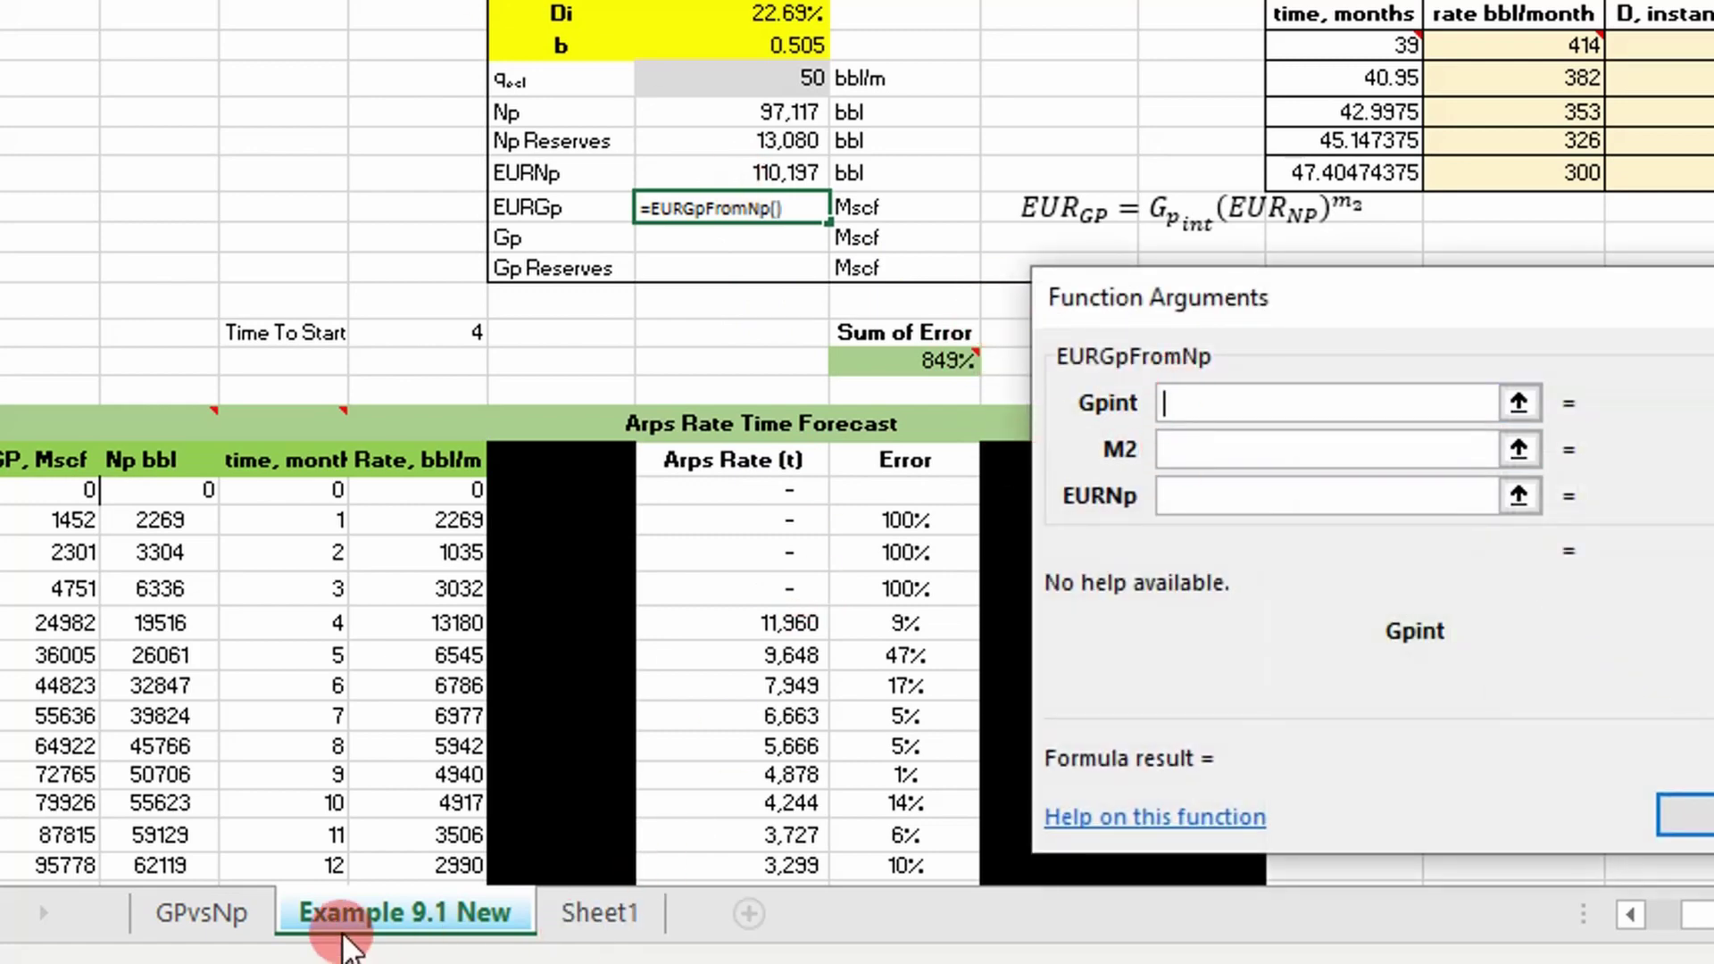
Complete the EURGpFromNp formula with GPvsNp!G29 as Gpint, GPvsNp!G27 as M2 and O10 as EURNp
click(216, 907)
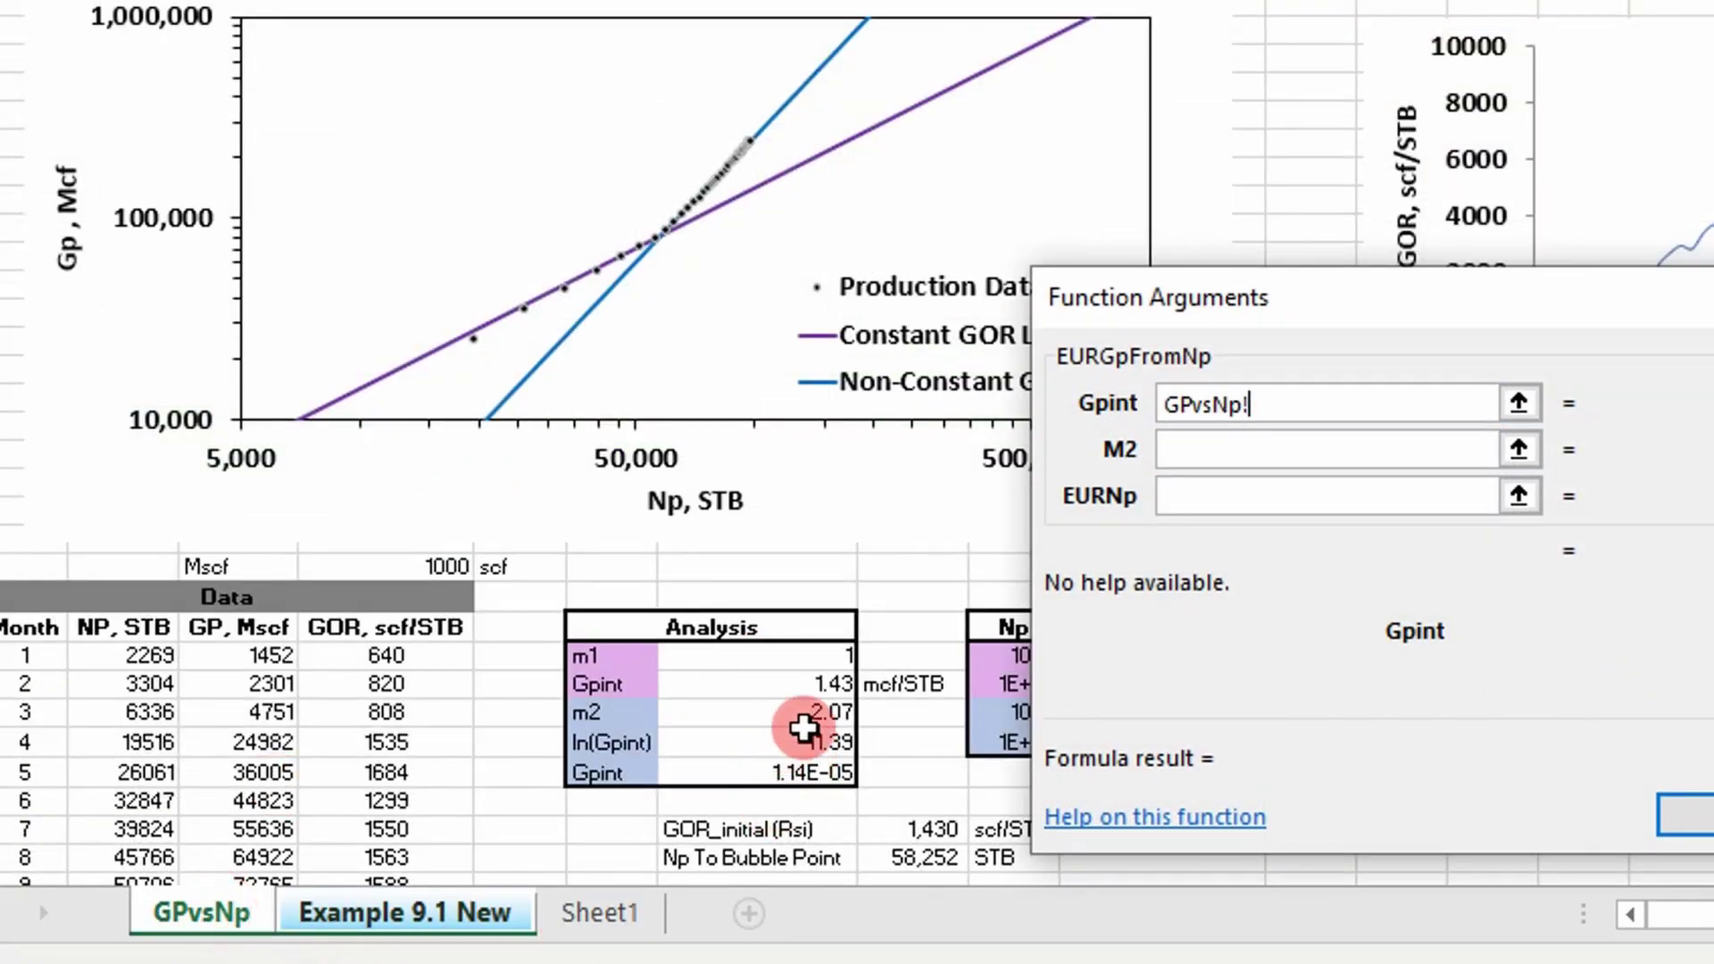
click(802, 773)
click(1224, 452)
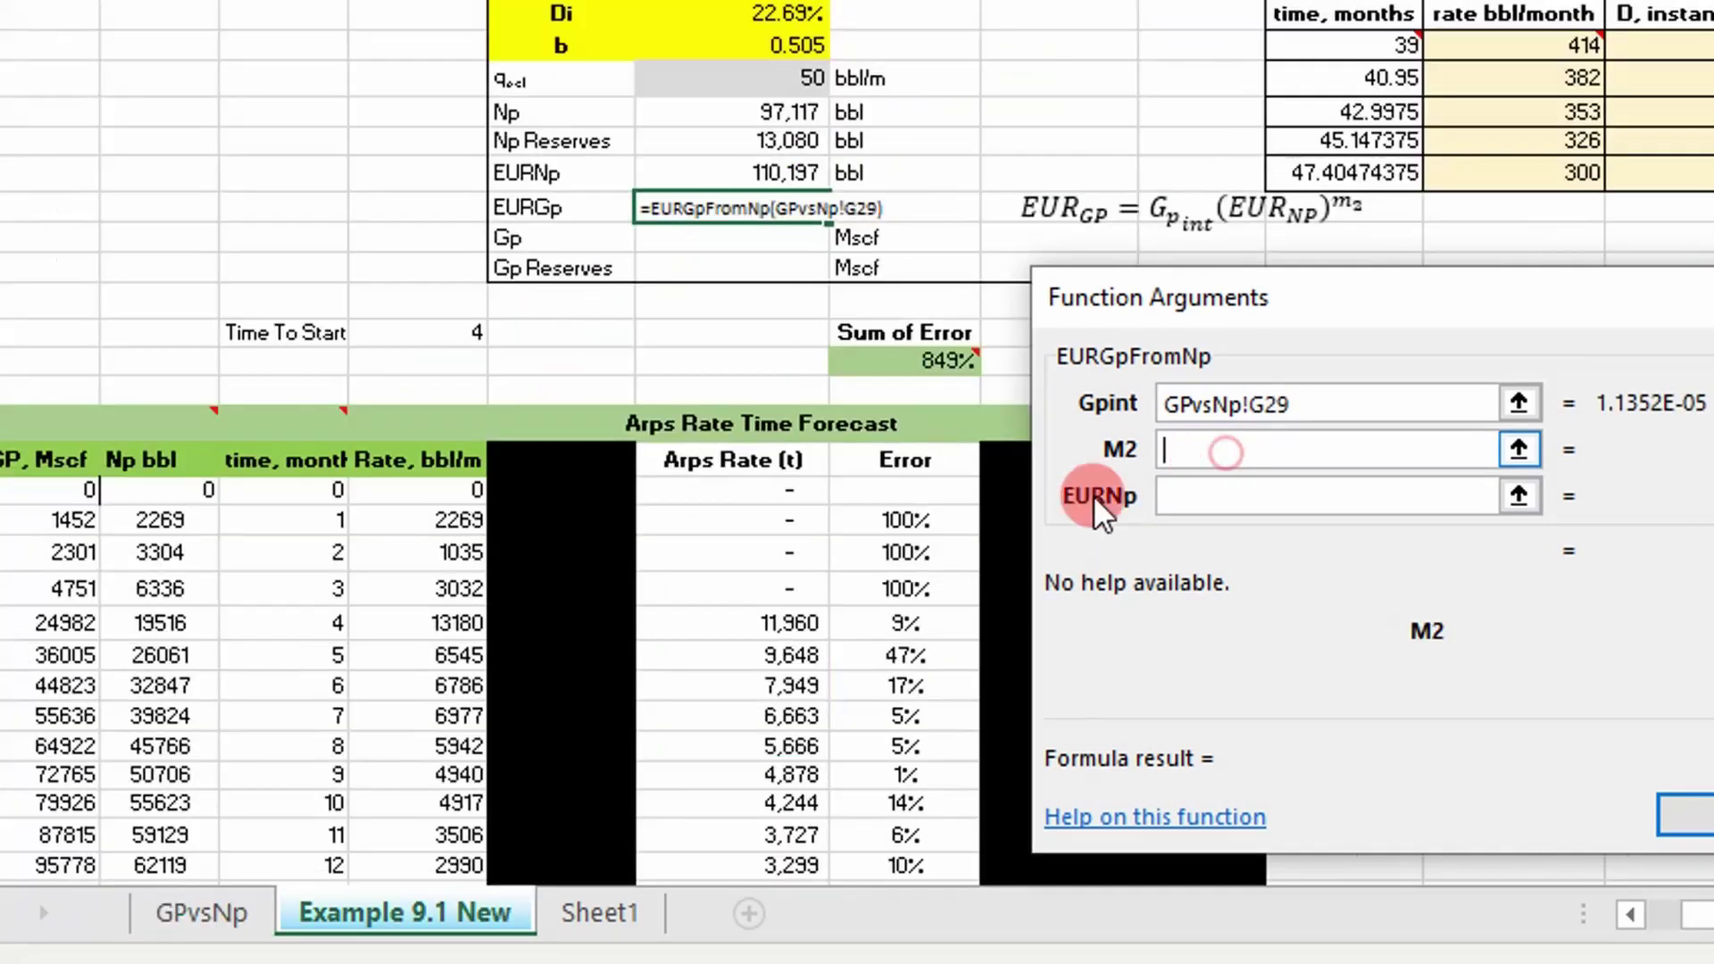
click(222, 915)
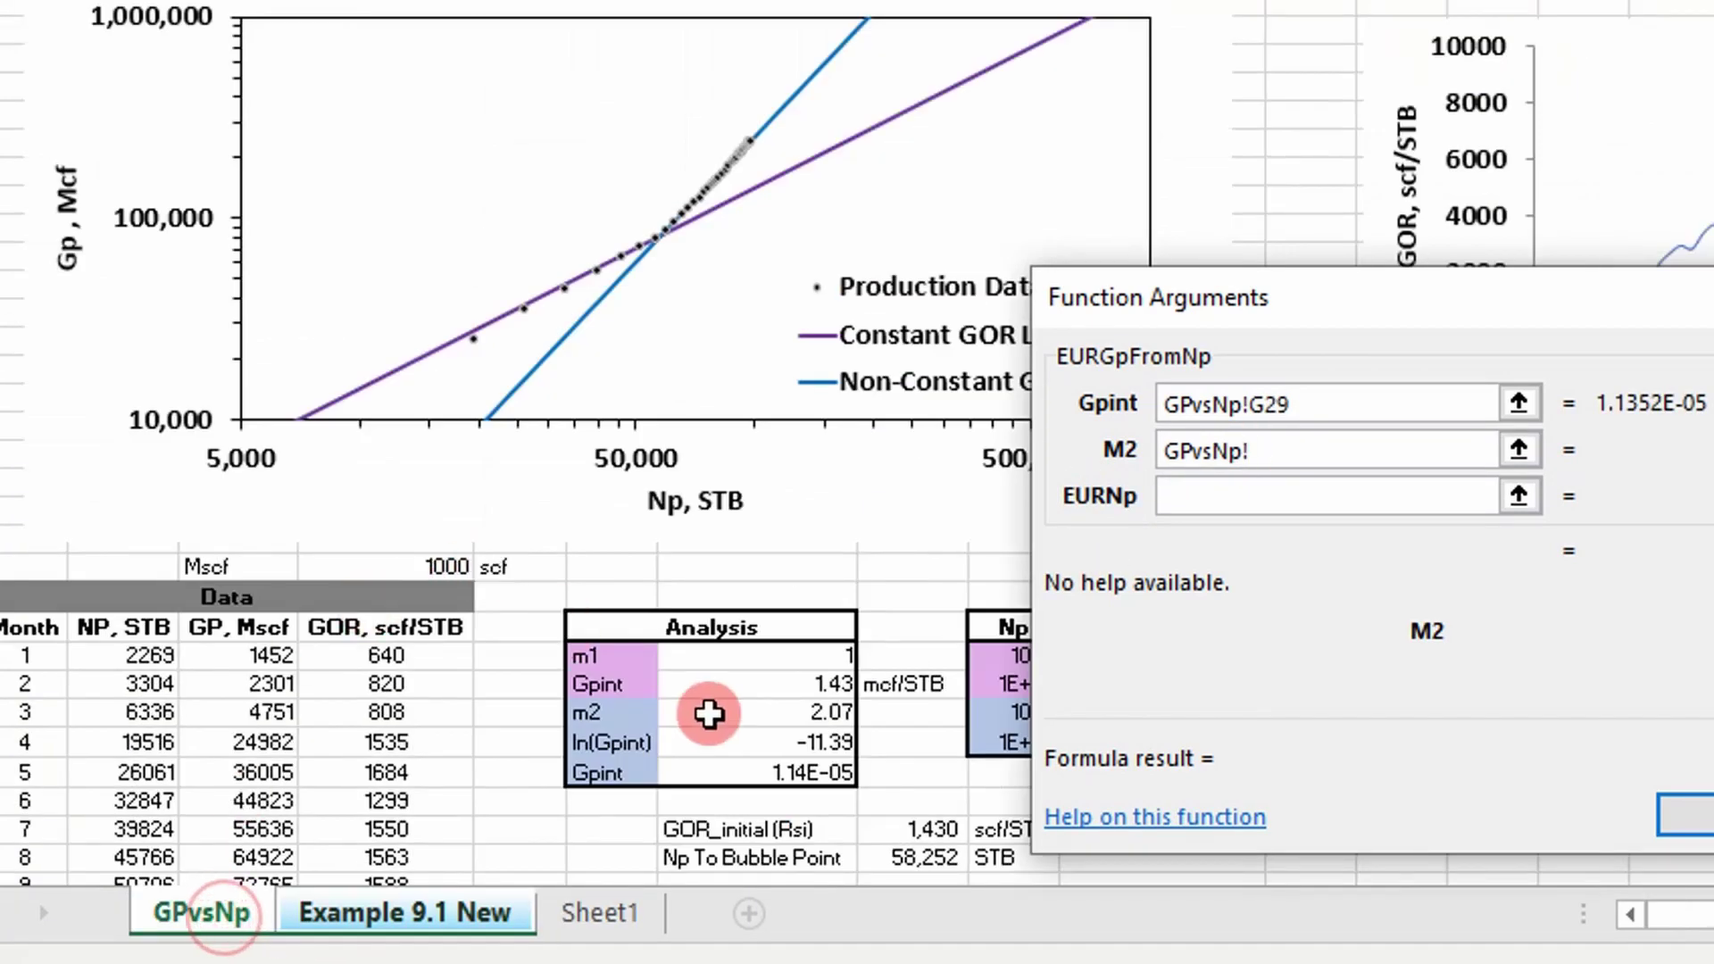
click(790, 712)
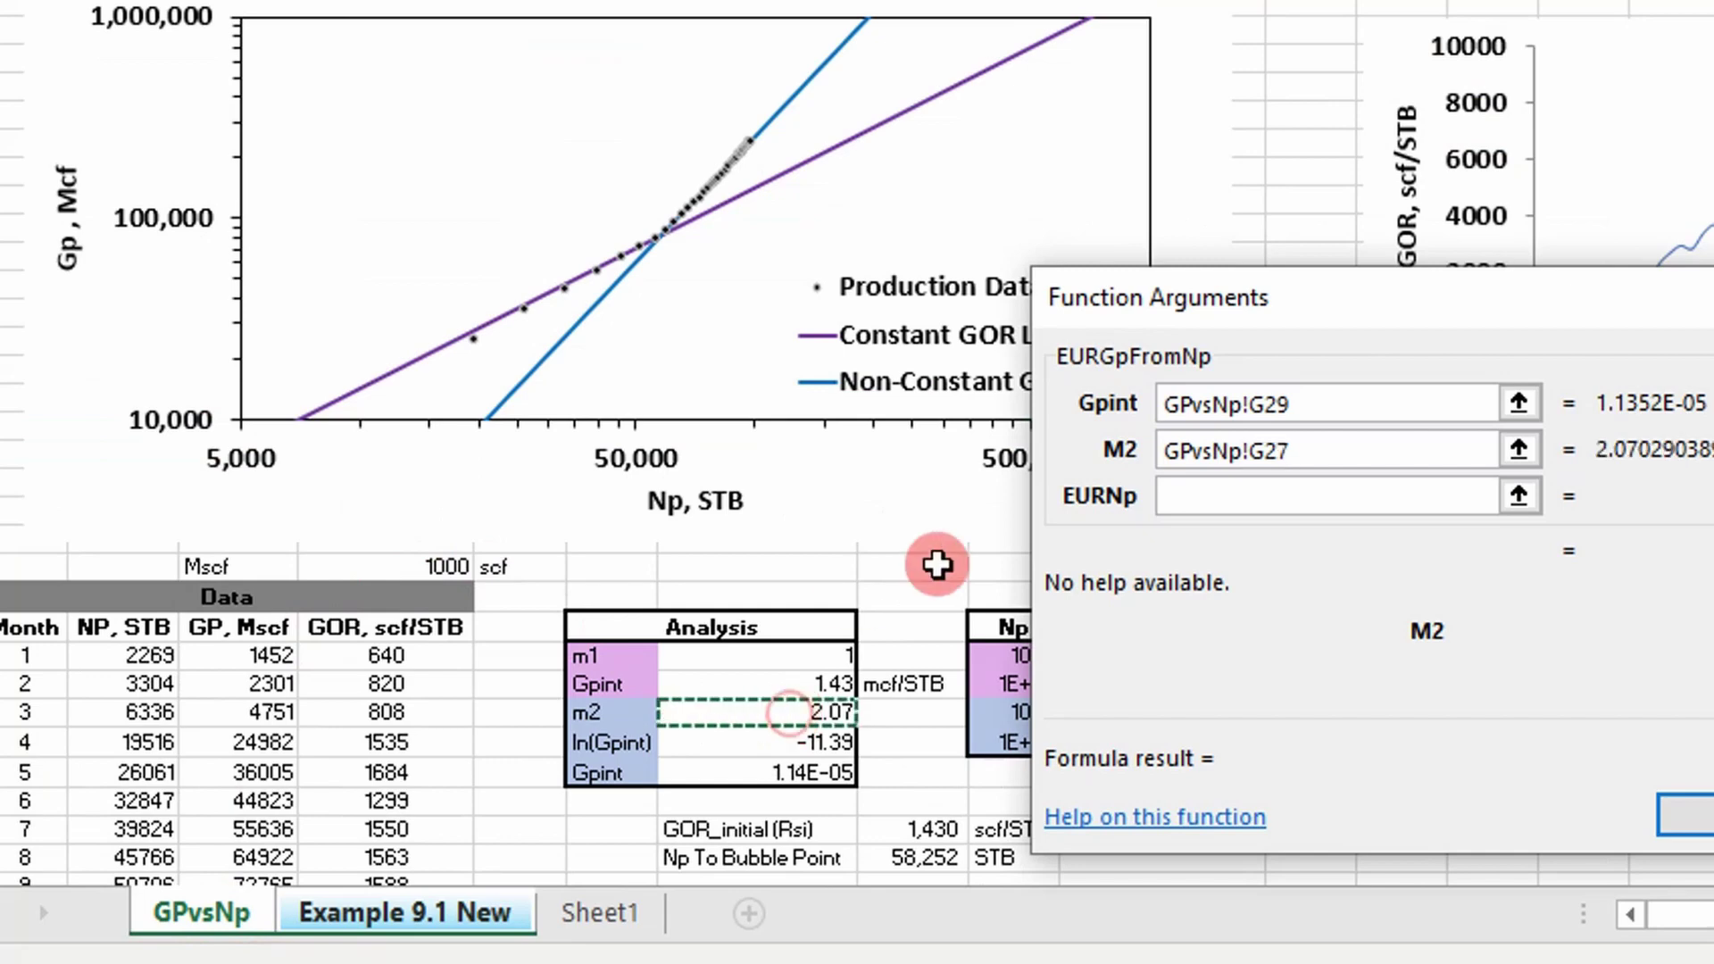
click(1205, 501)
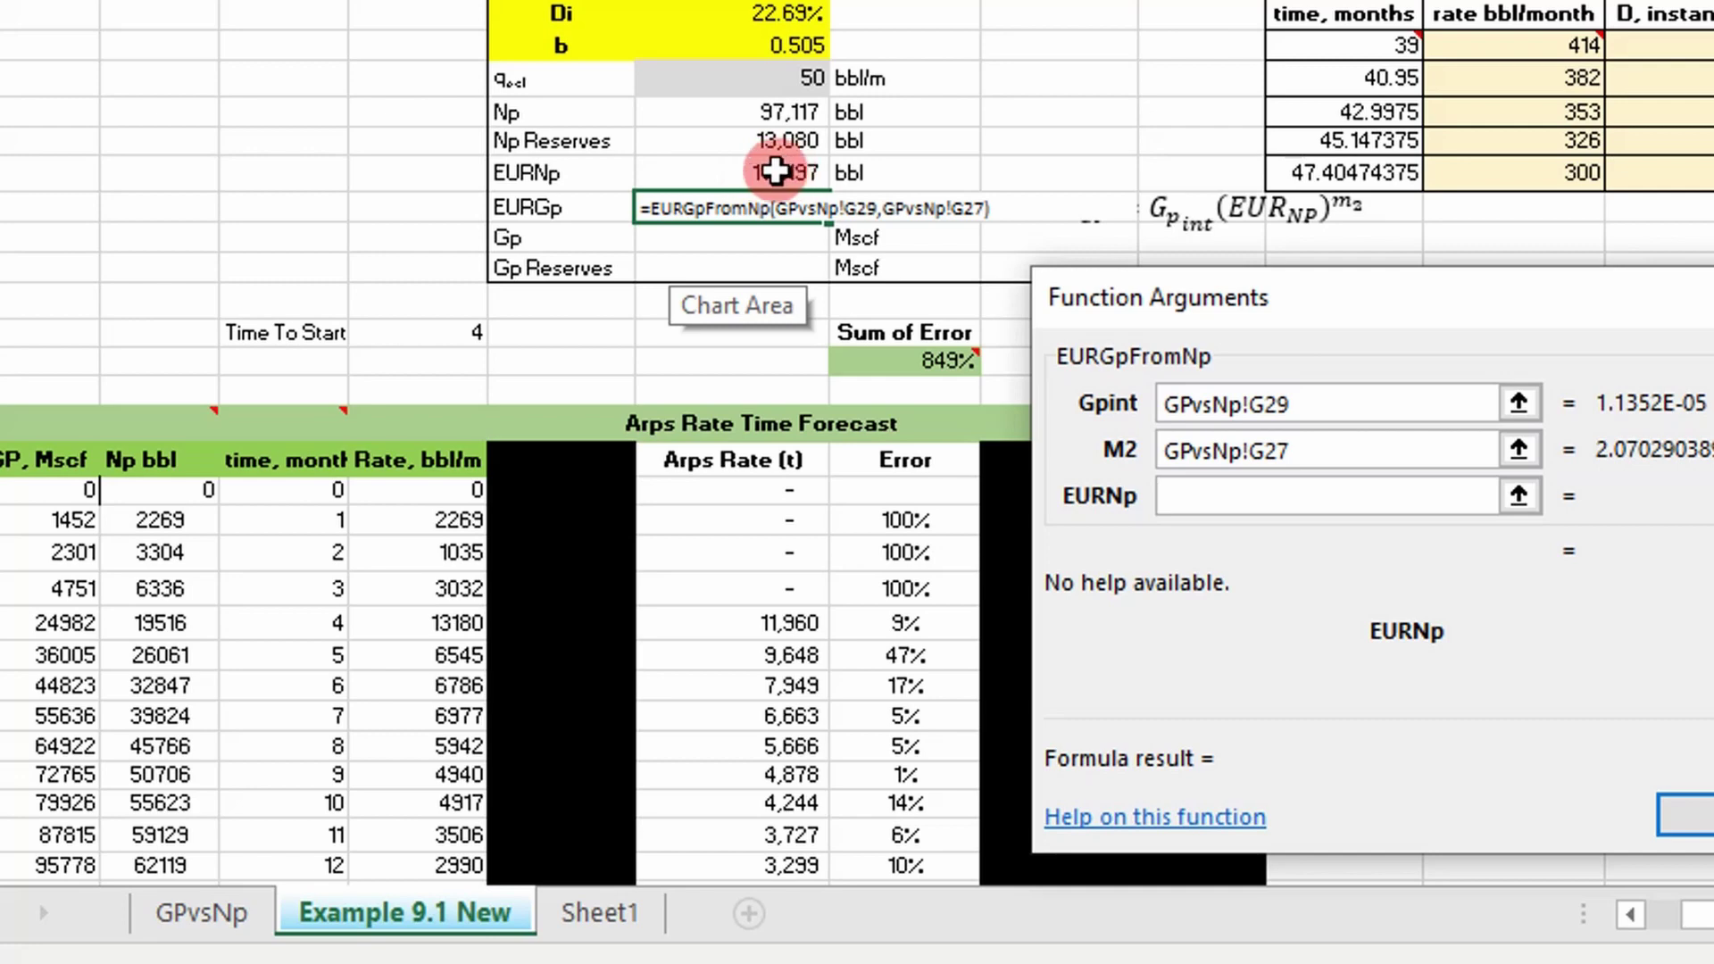
click(771, 172)
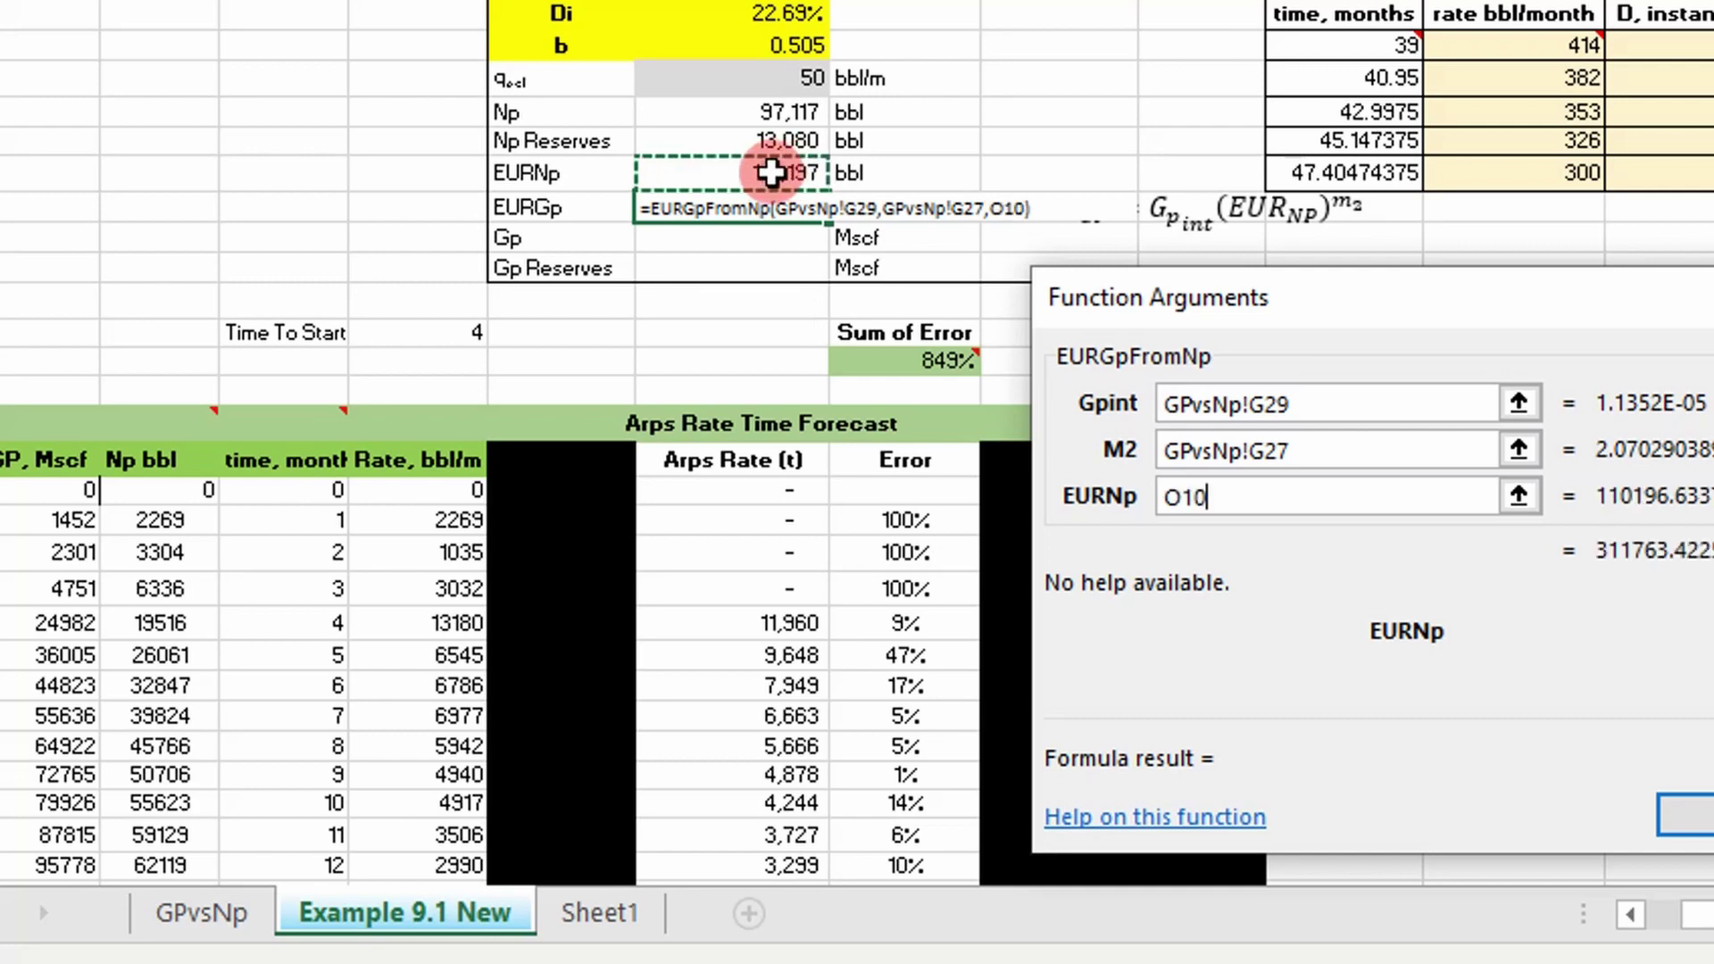
click(1688, 815)
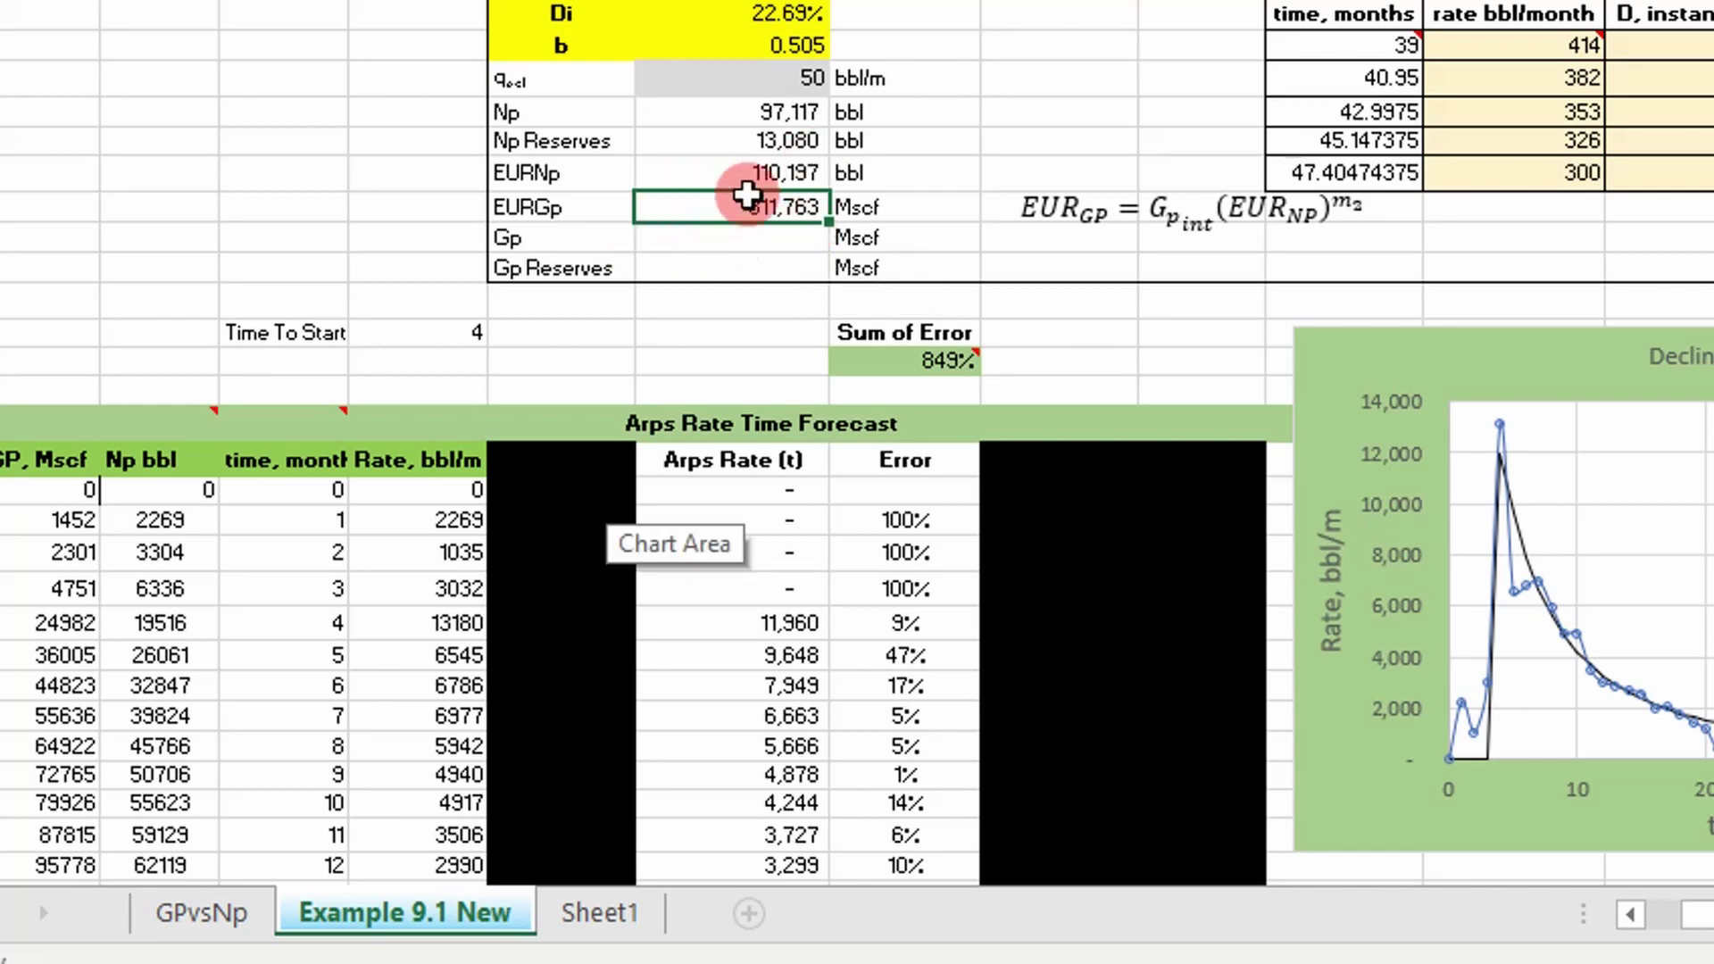
Calculate Gp with a MAX formula over the whole GP, Mscf column of the production data
click(695, 240)
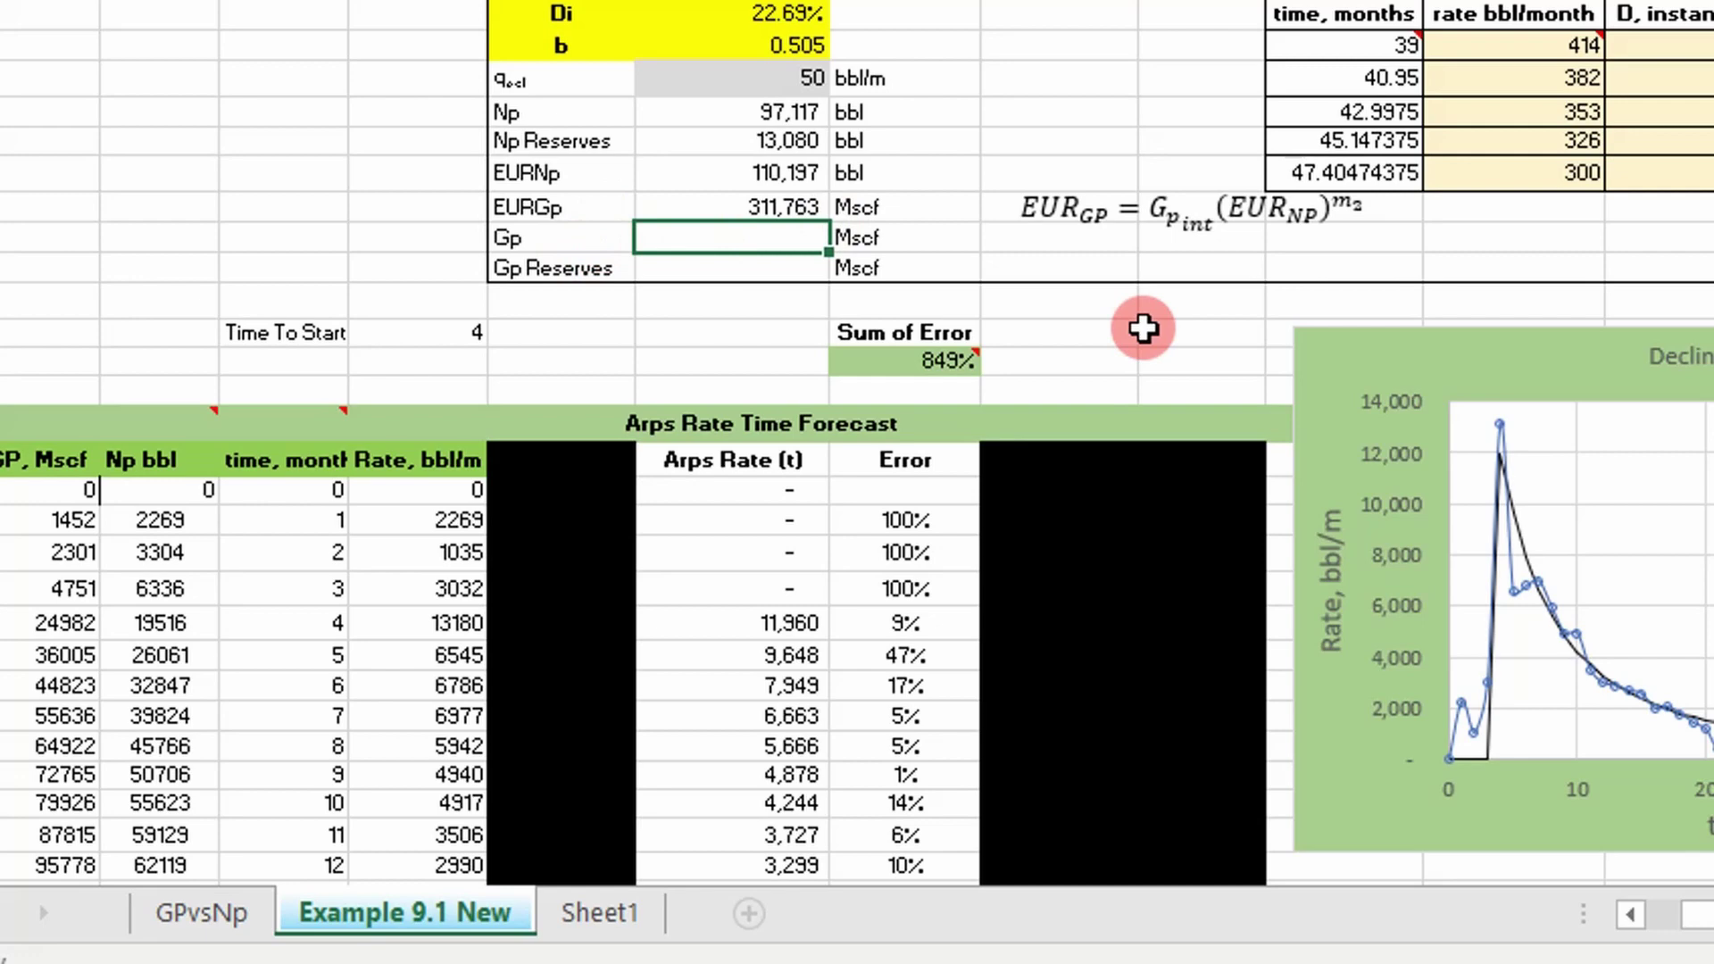
text(=max)
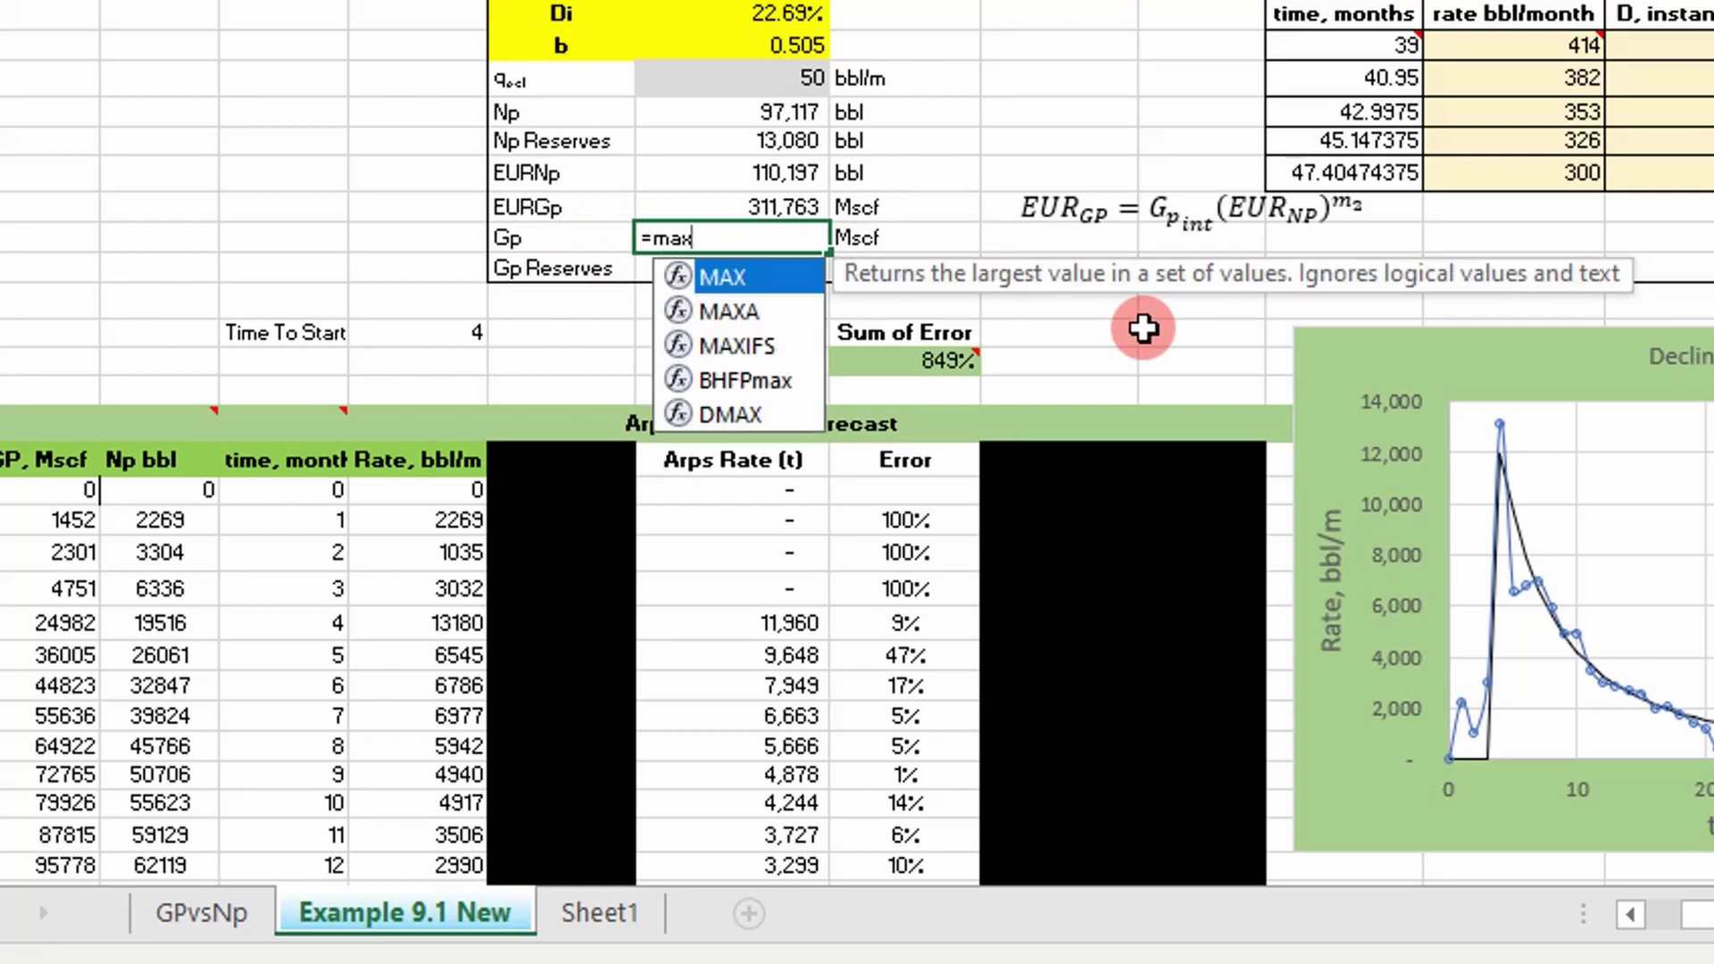
text(()
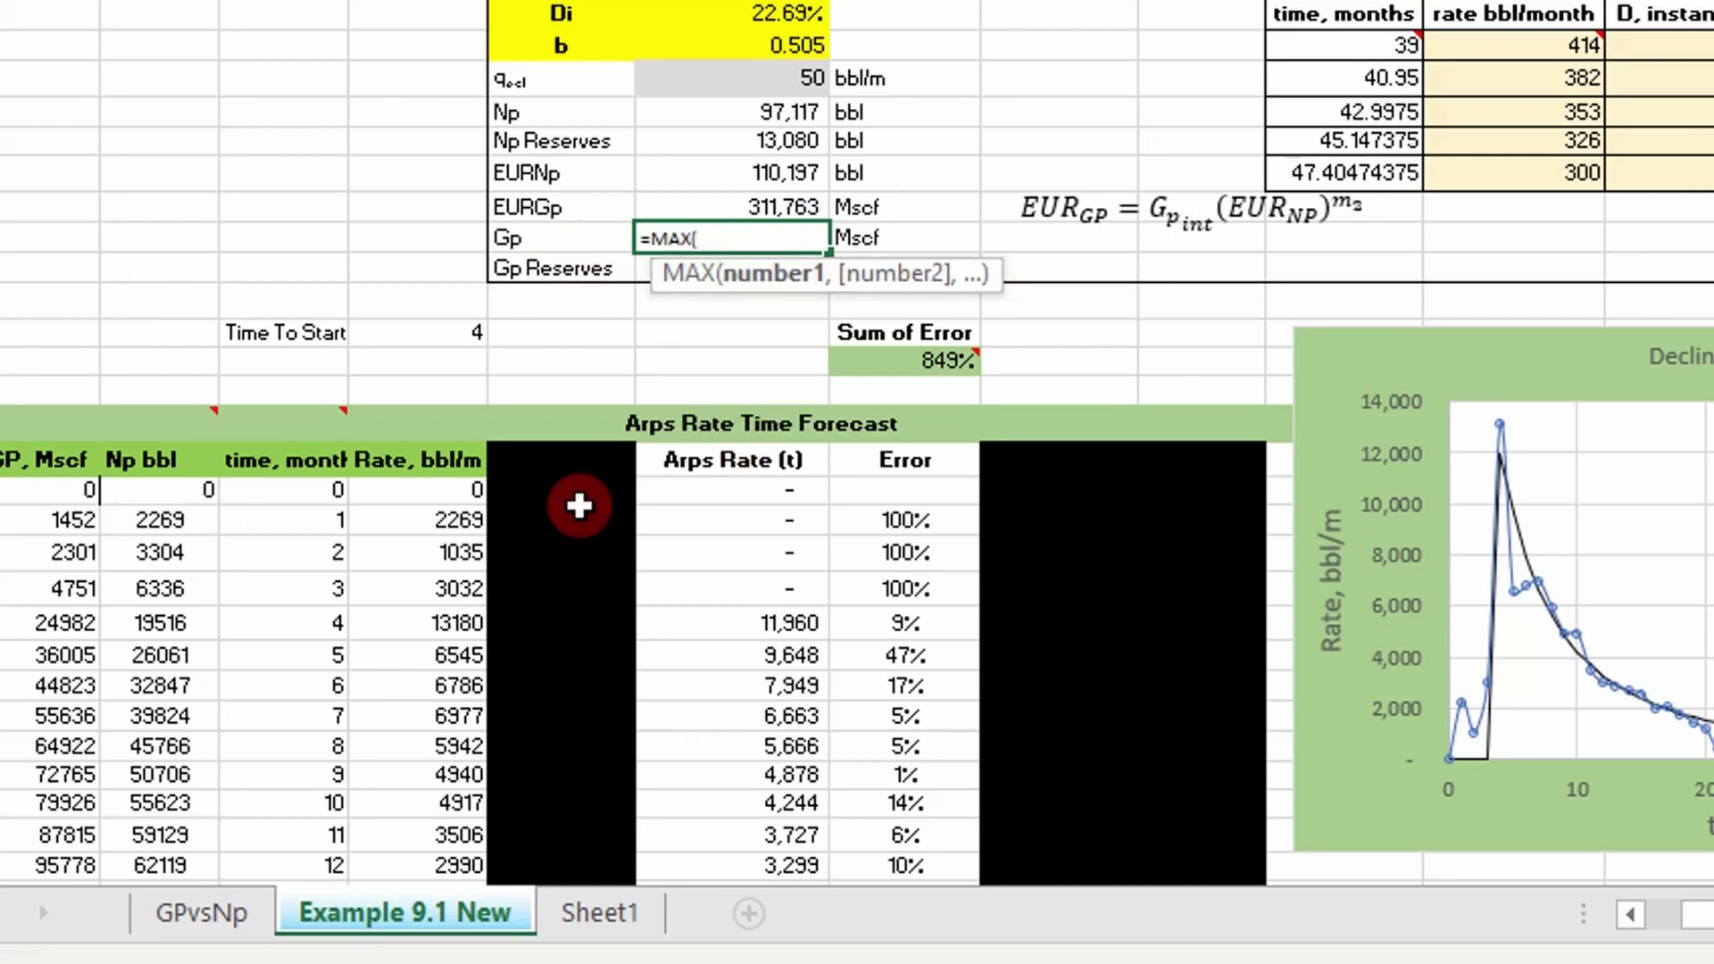
click(55, 490)
key(ctrl+shift+Down)
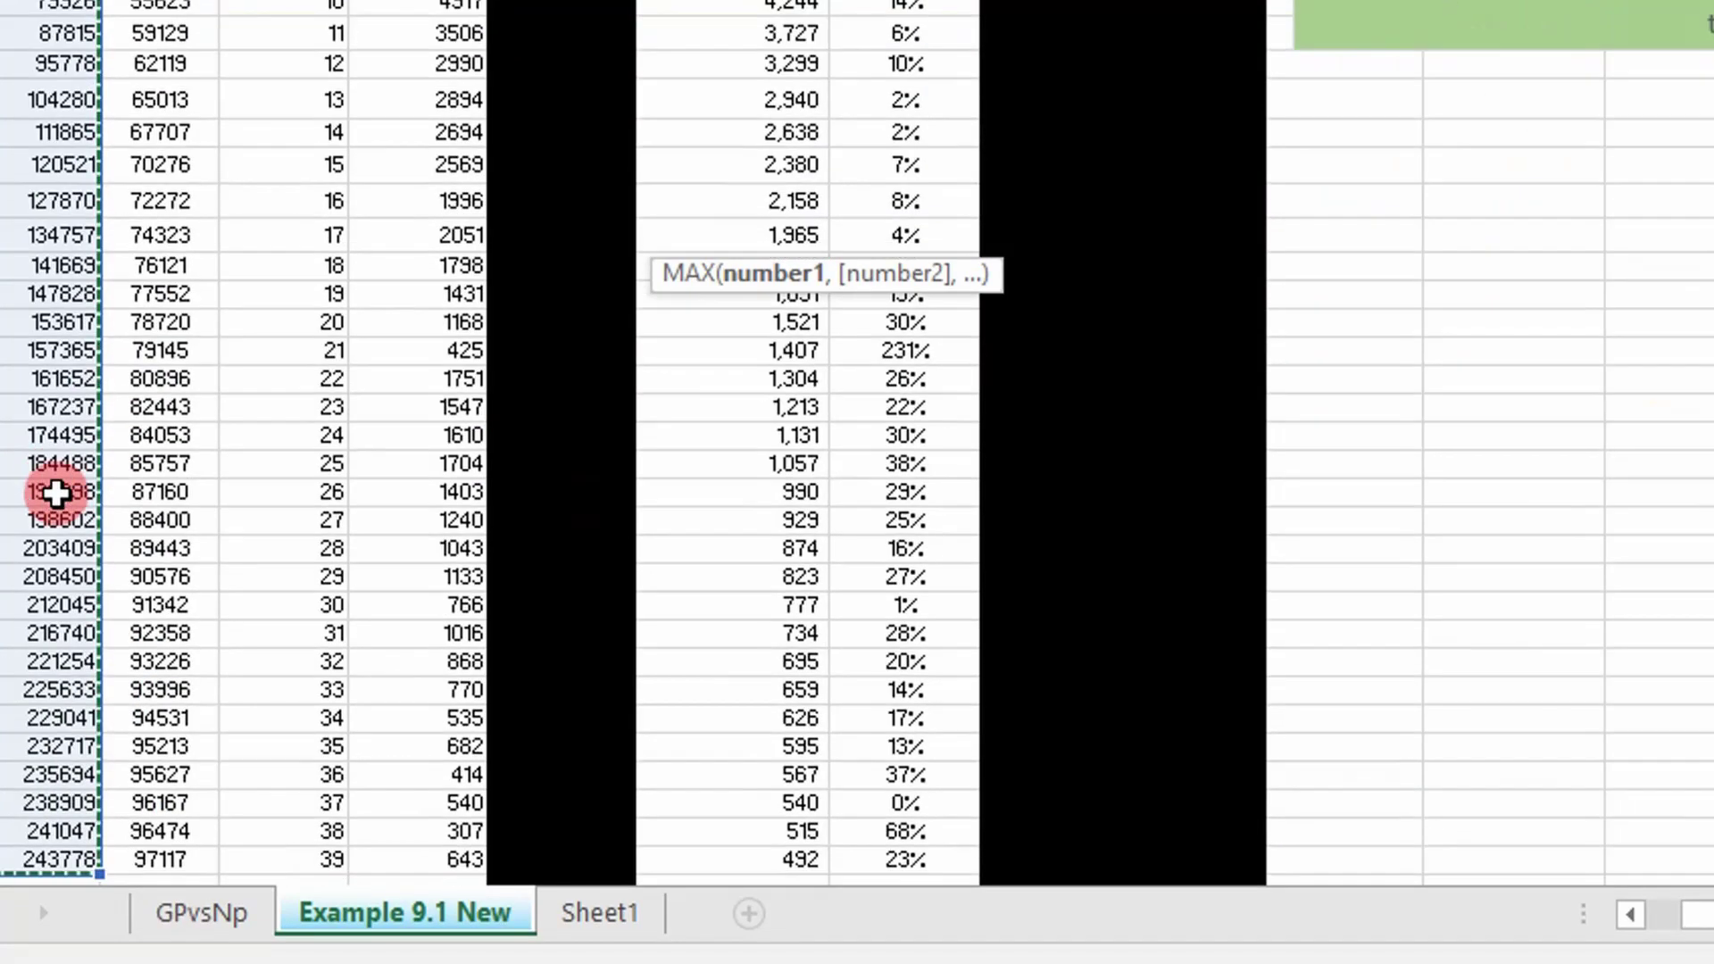
key(Return)
Calculate Gp Reserves as EURGp minus Gp with the formula =O11-O12
scroll(371, 393, up, 3)
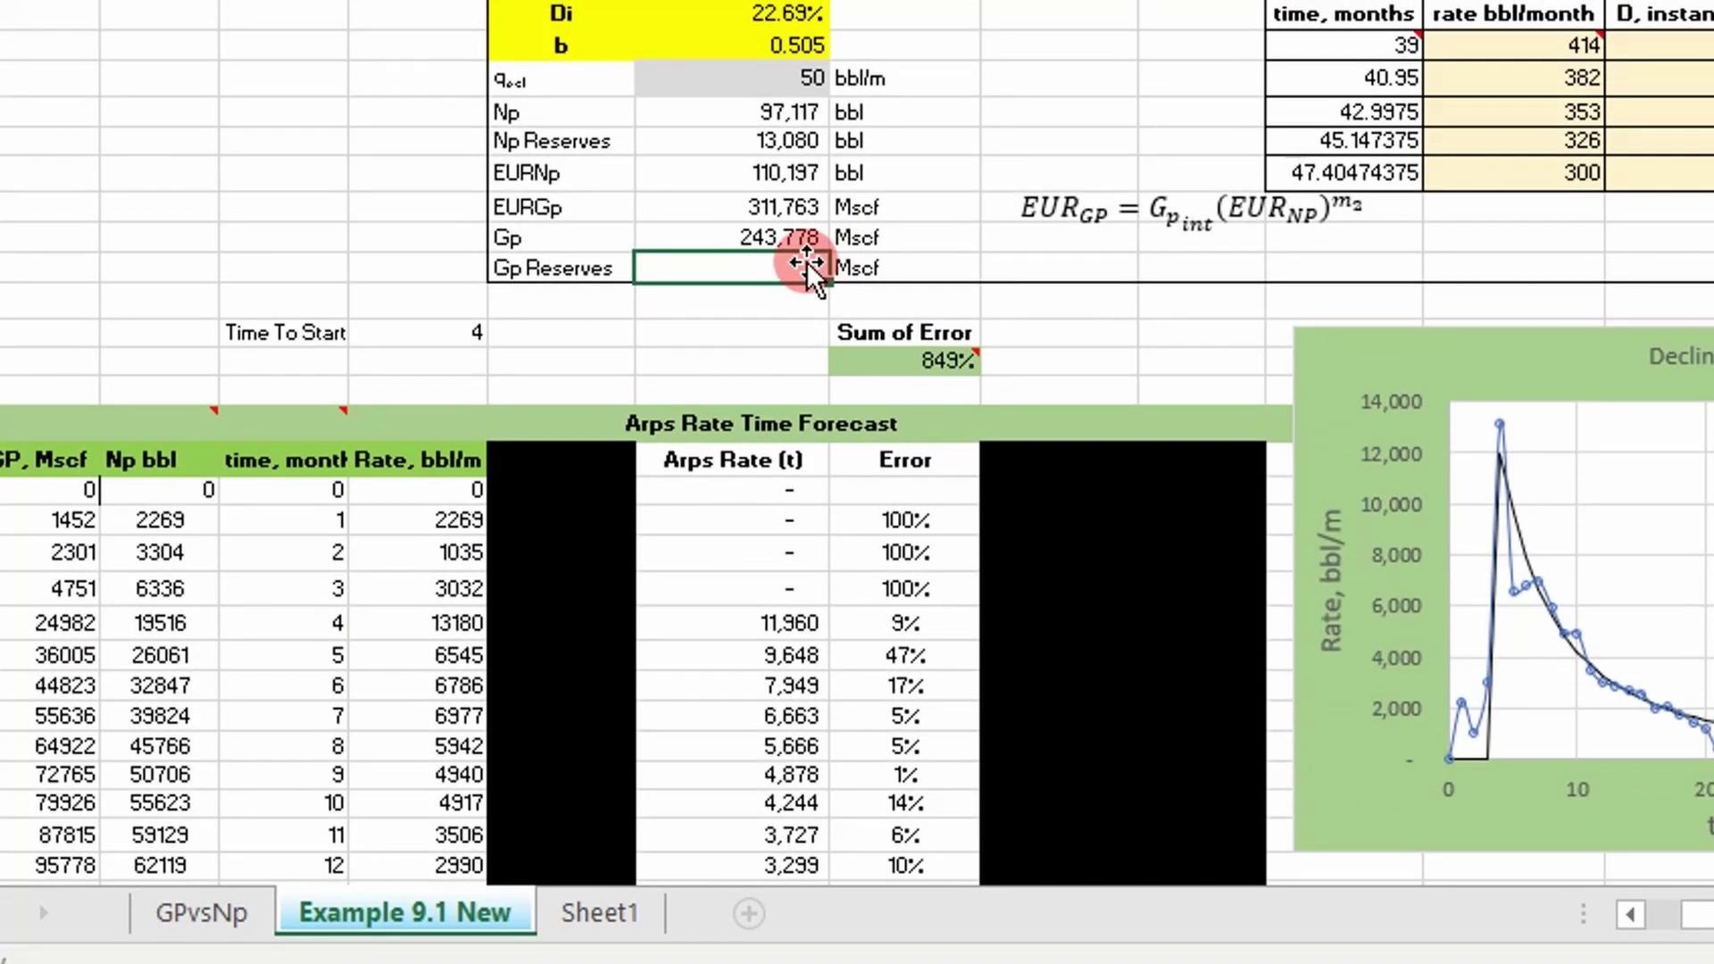
scroll(807, 261, up, 1)
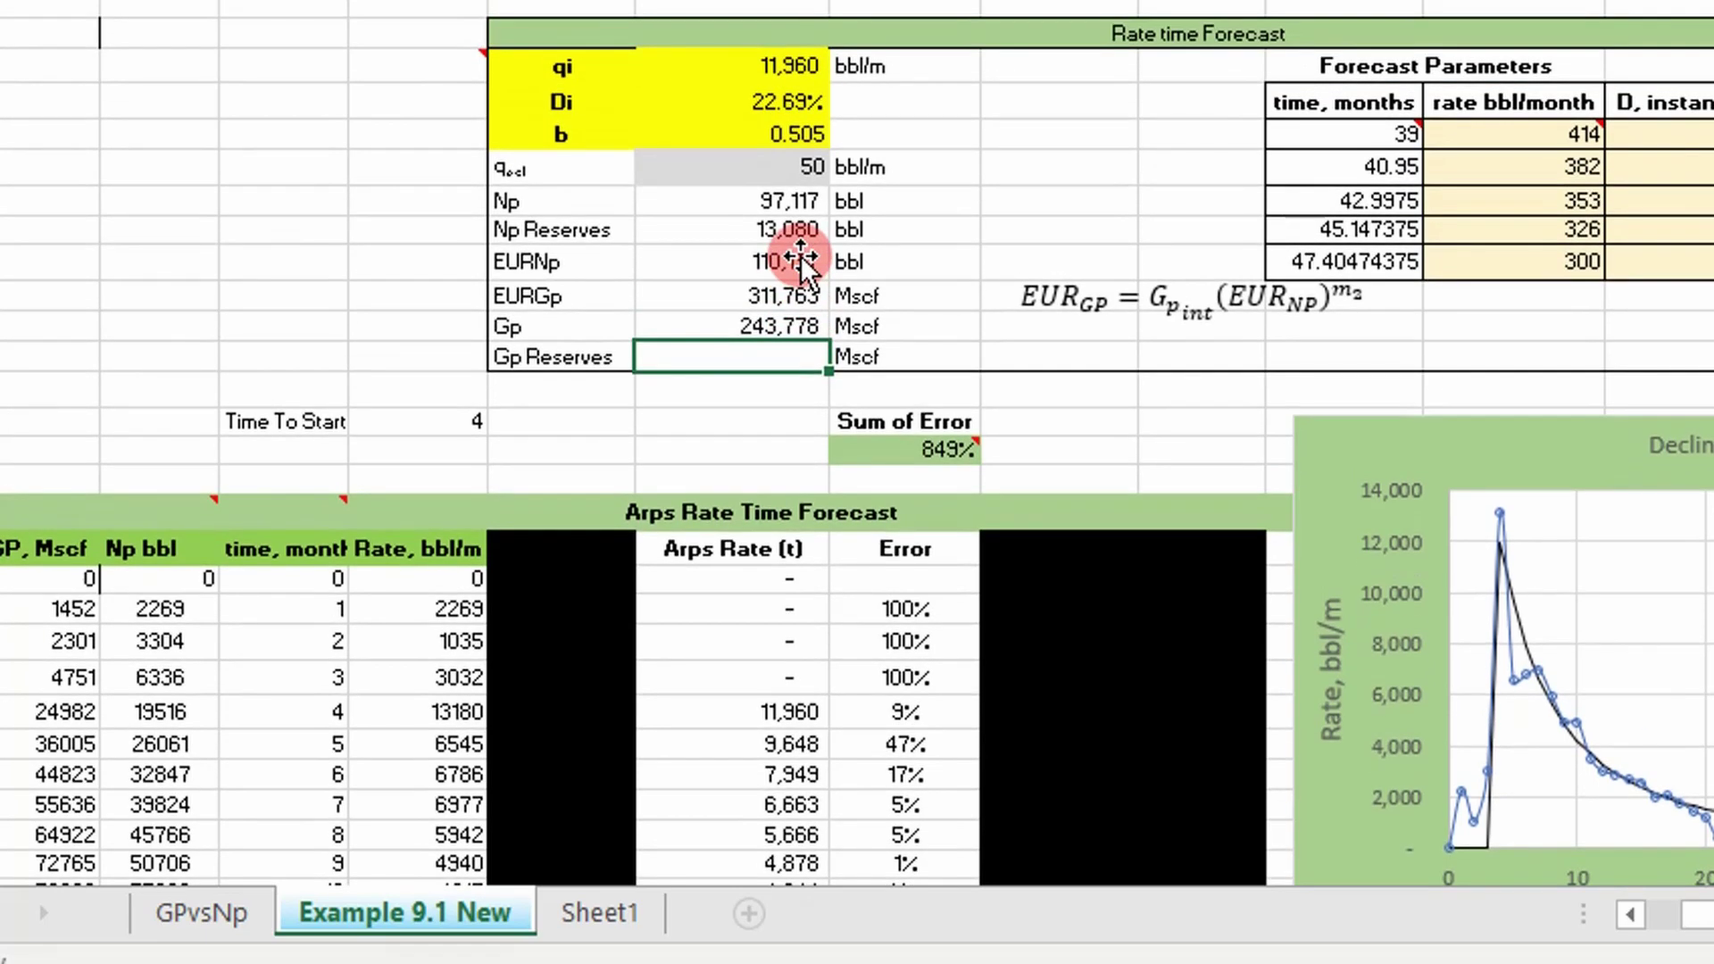
text(=)
click(800, 257)
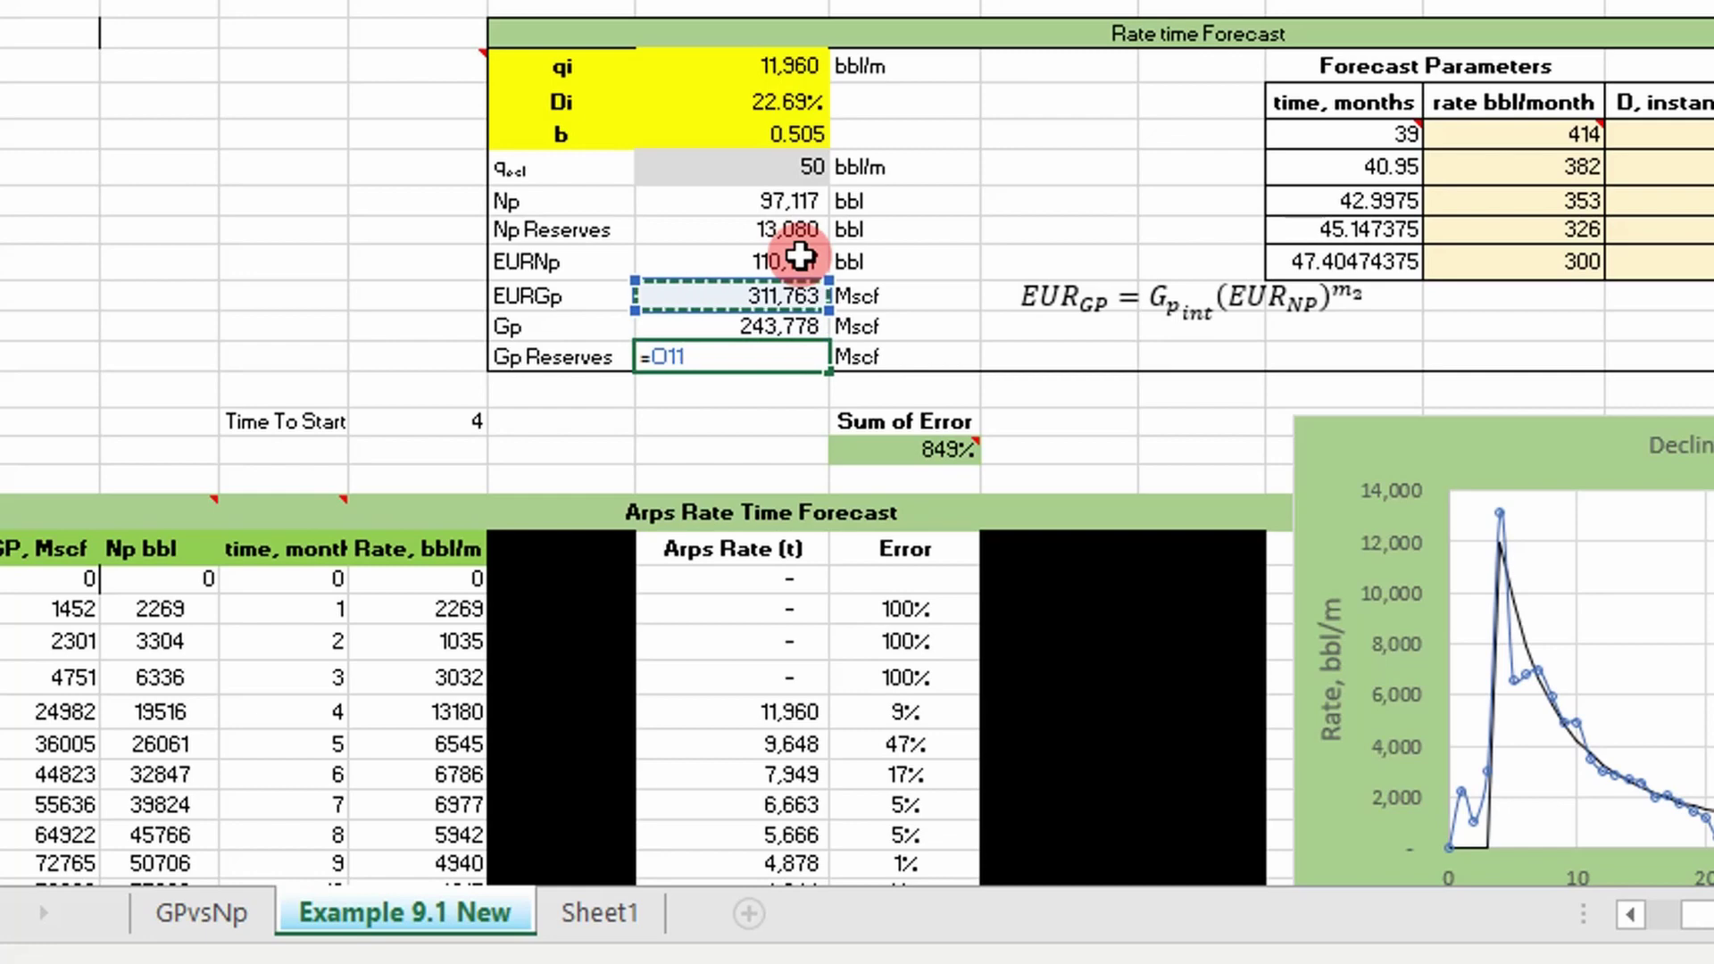
text(-)
key(Up)
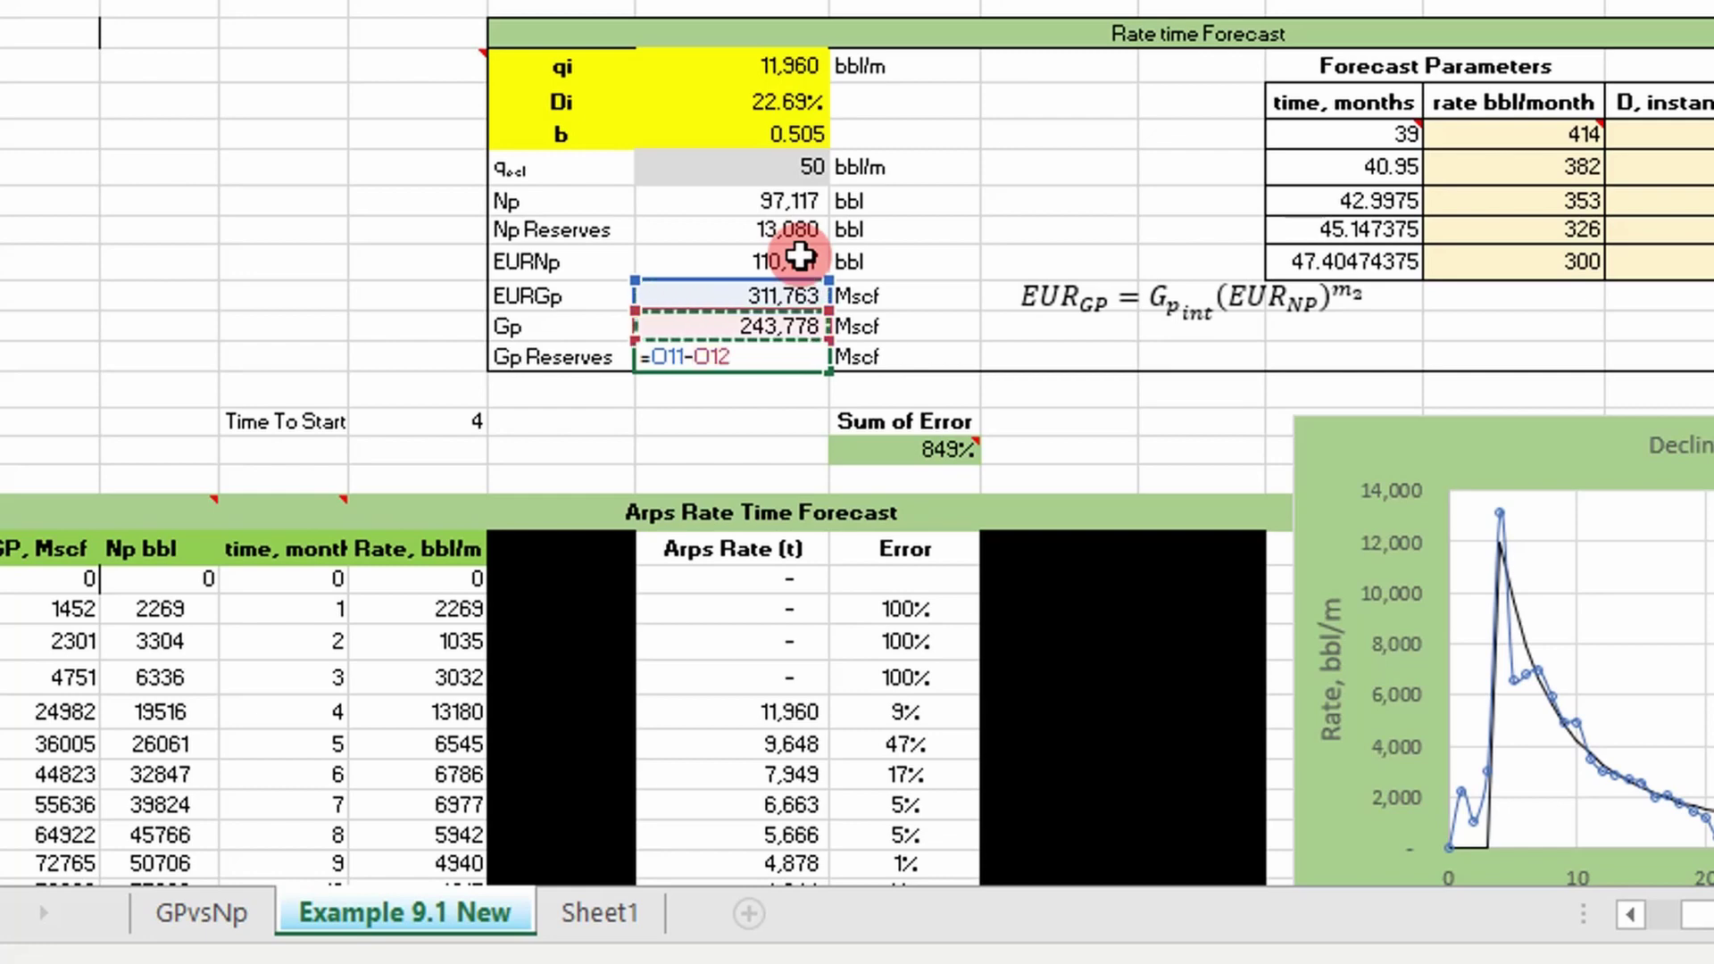
key(Return)
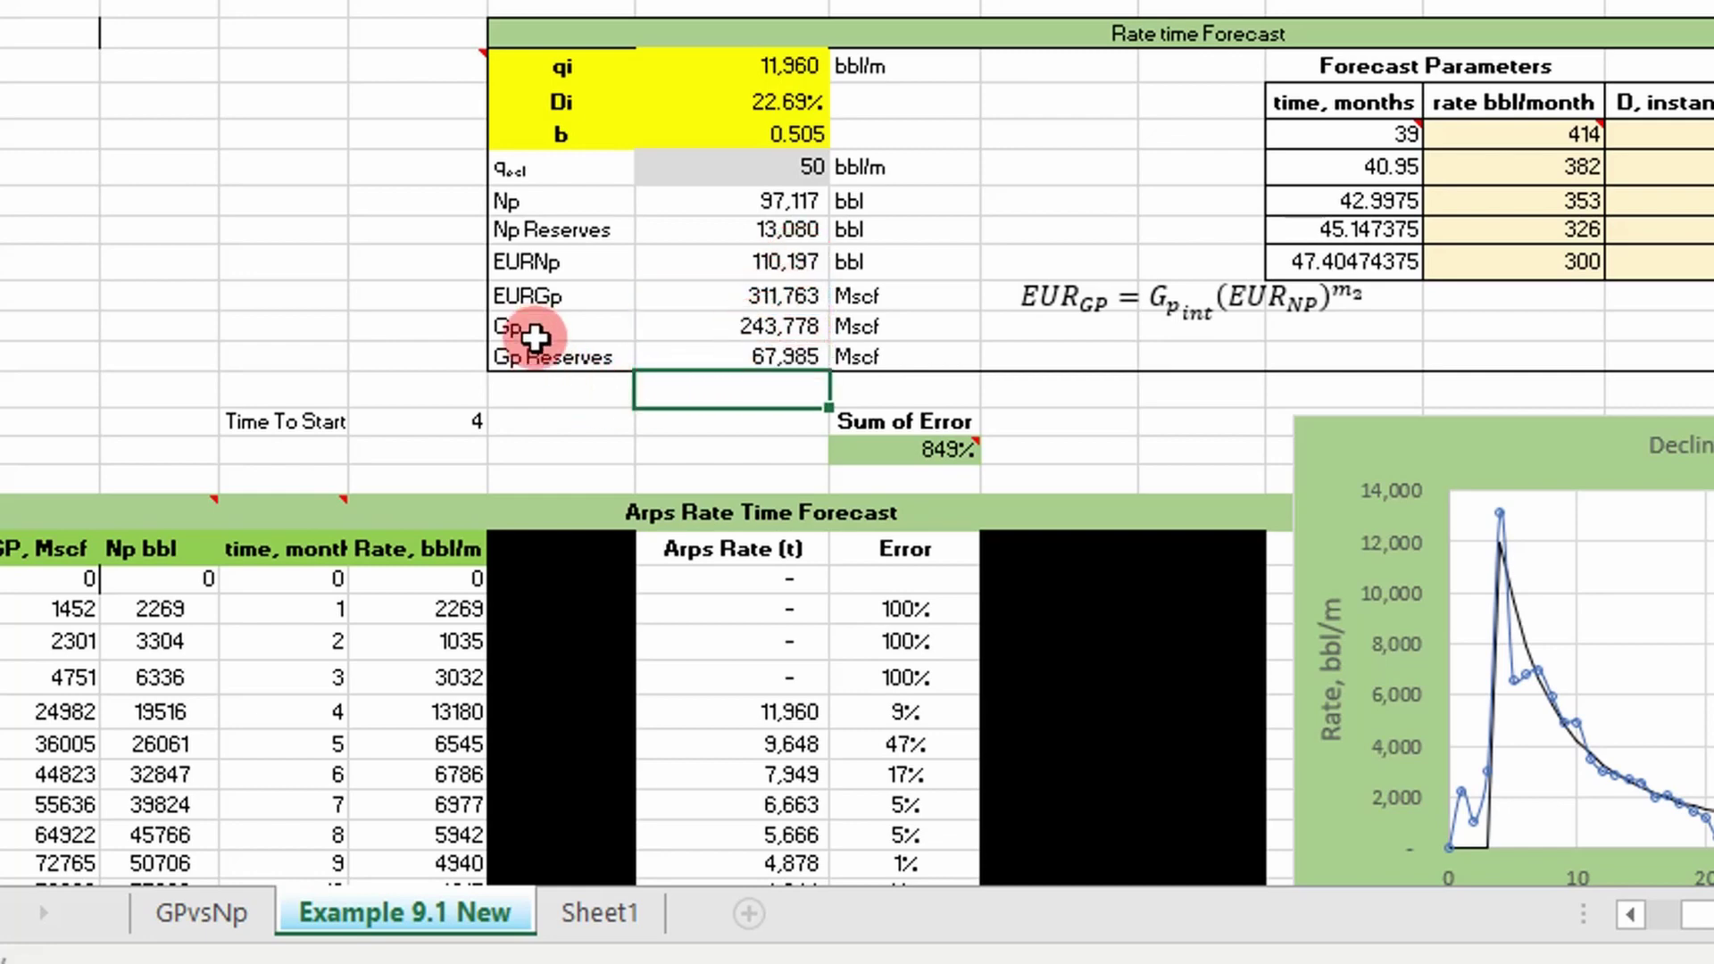
Review the Gp Reserves row and the Gp power-law equation on the GPvsNp sheet, and return to the Example 9.1 New sheet
drag(887, 361, 509, 353)
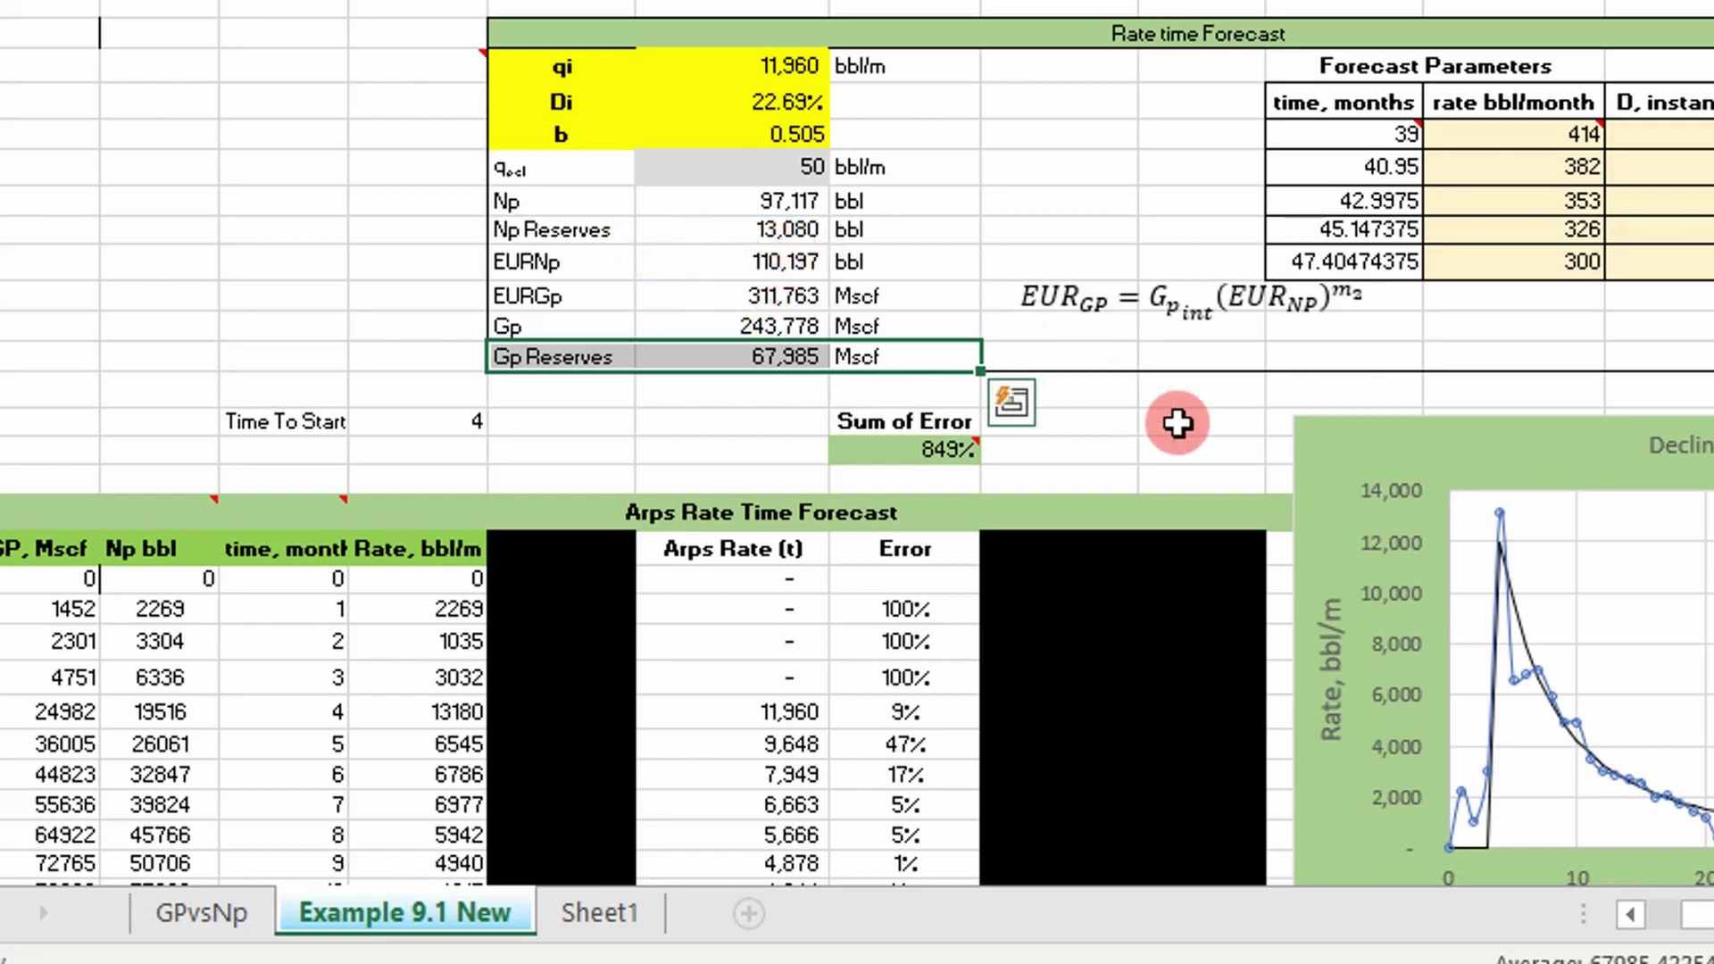
click(222, 909)
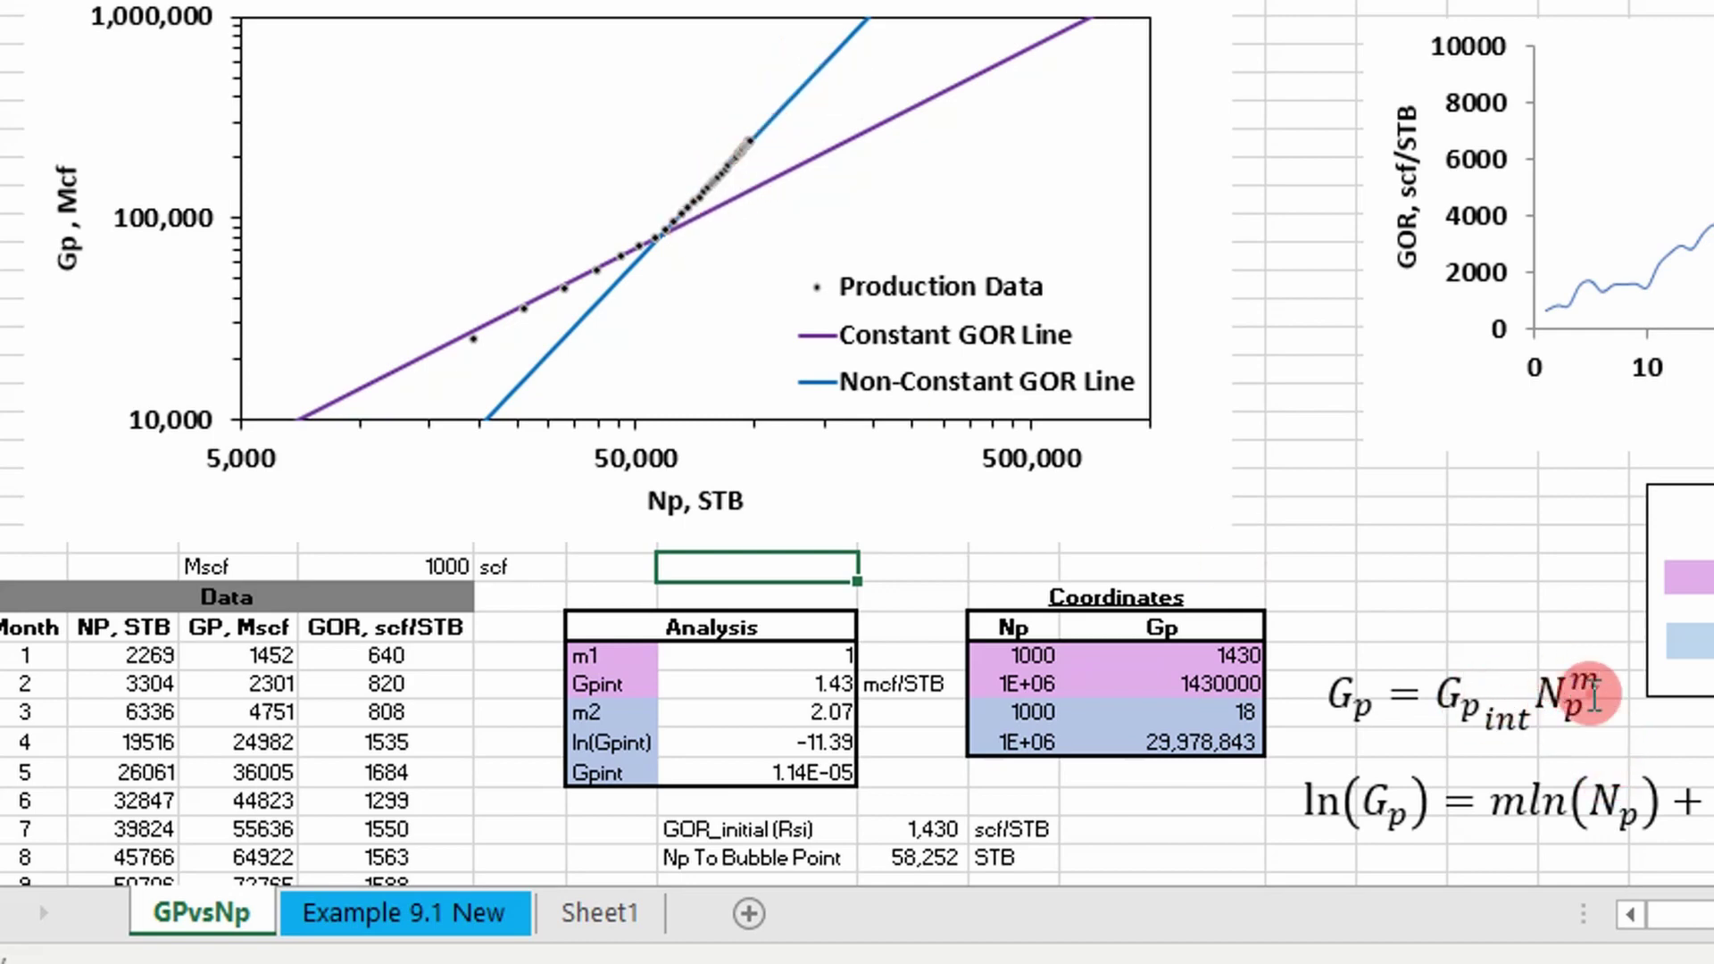
drag(1569, 701, 1306, 734)
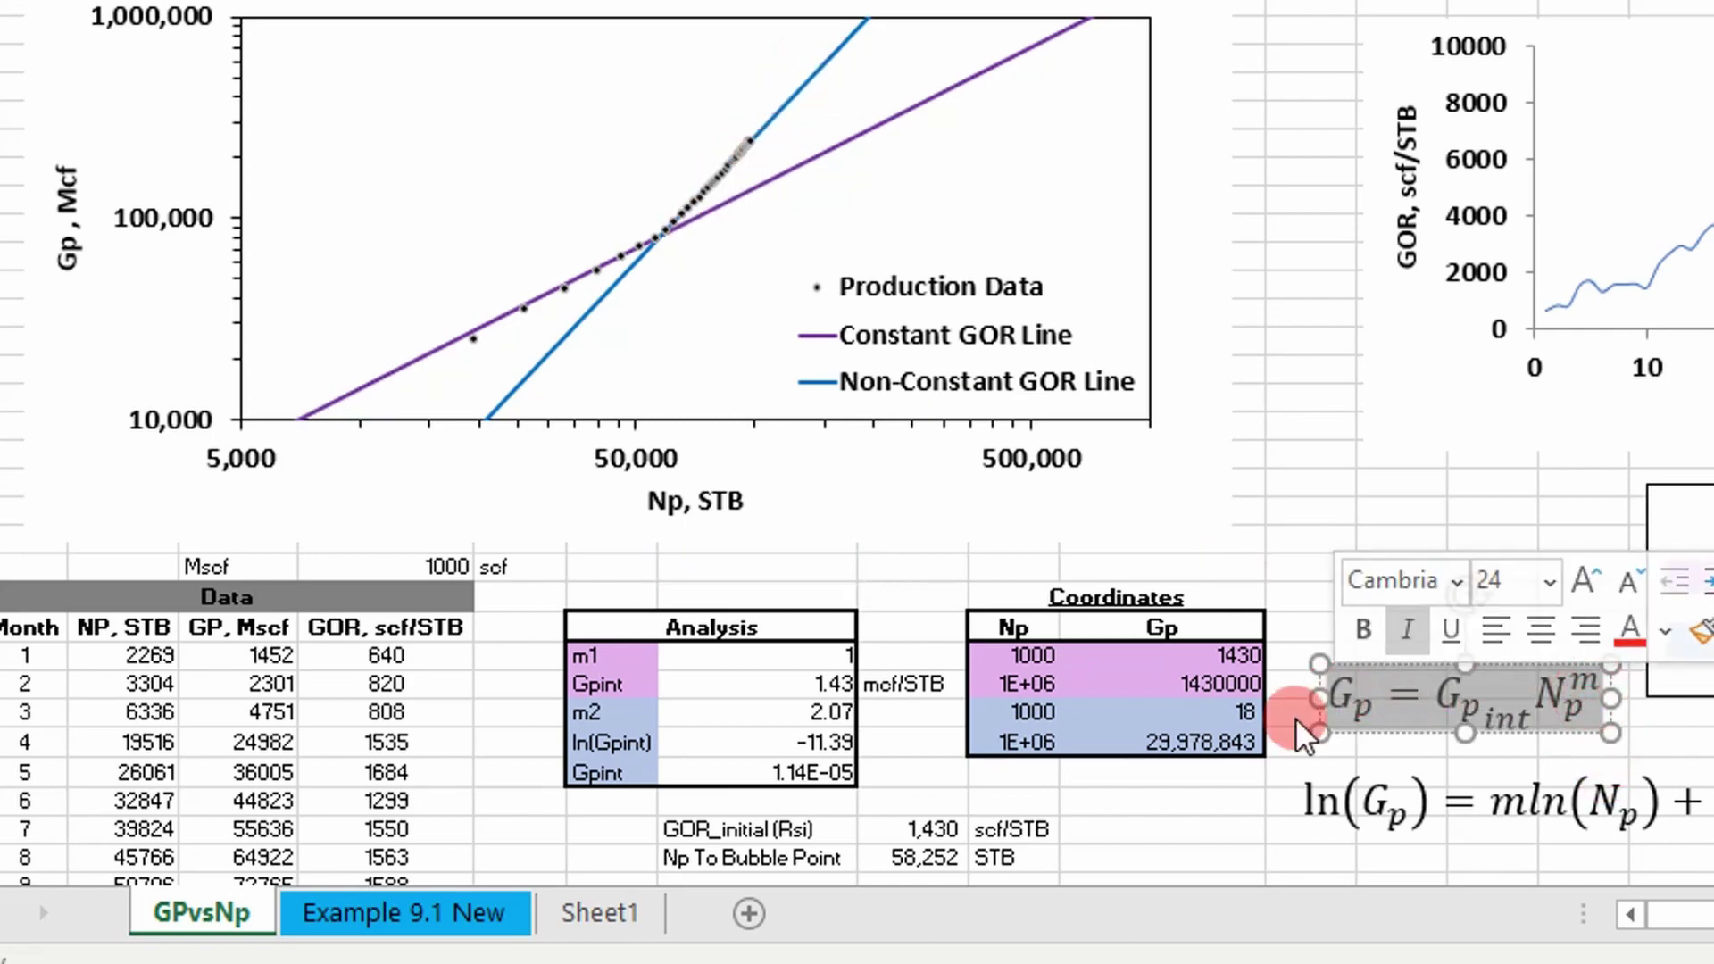
click(457, 912)
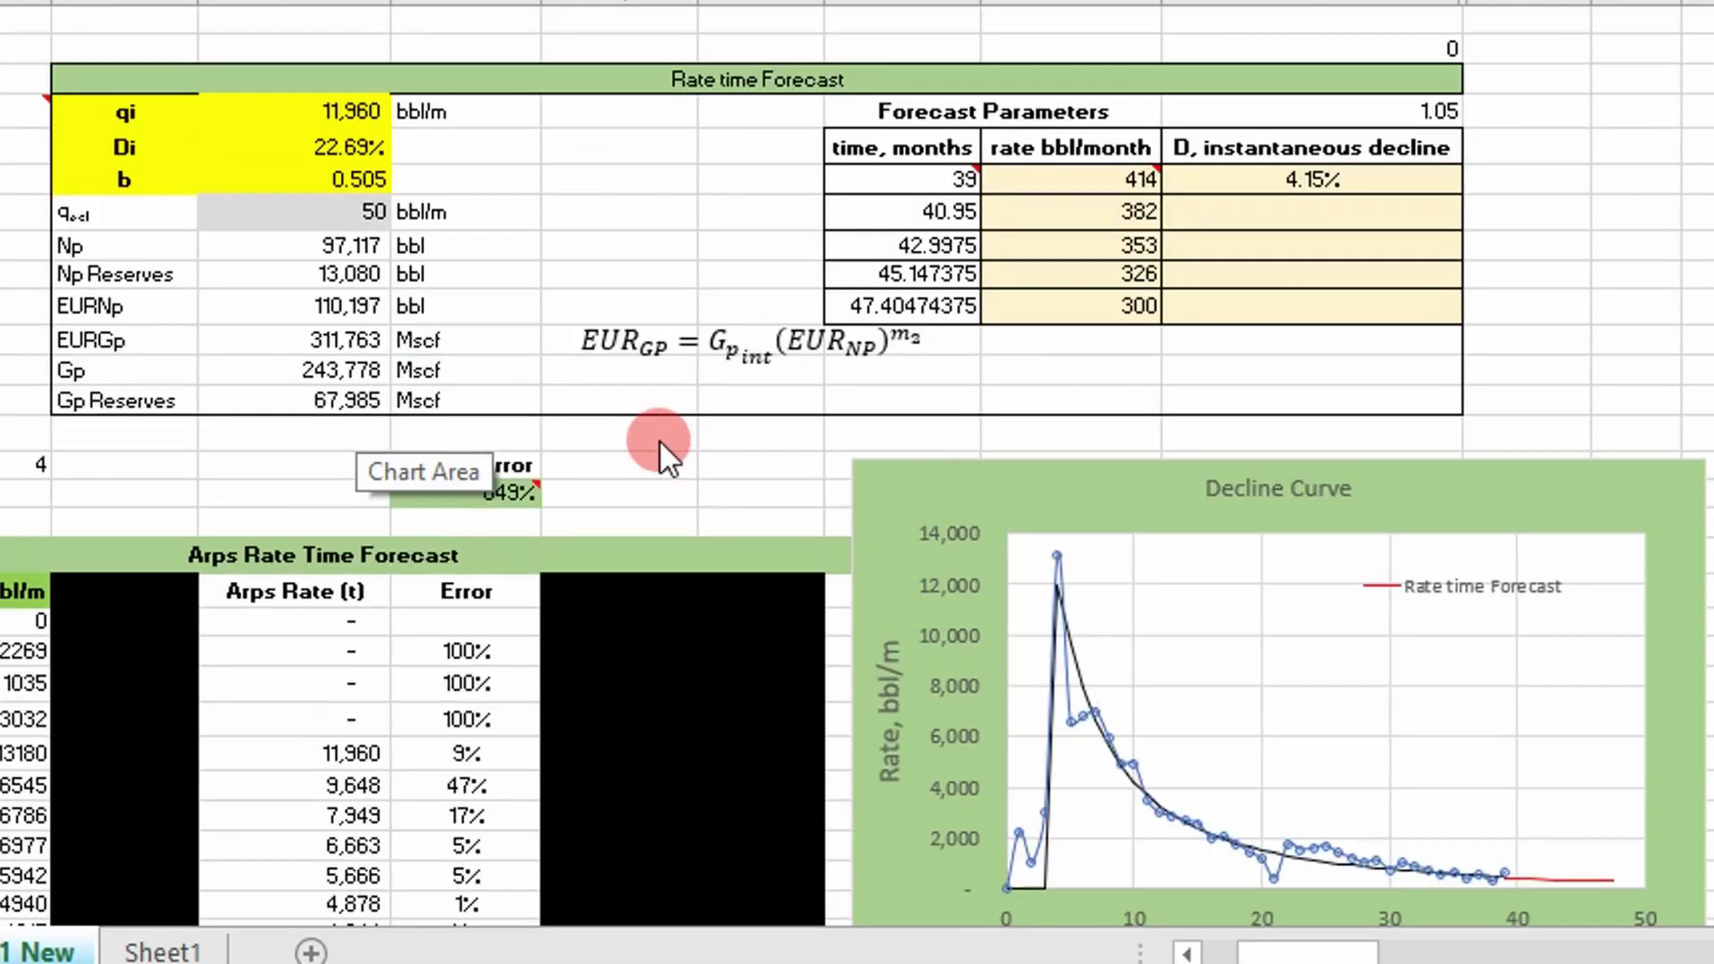
click(1101, 396)
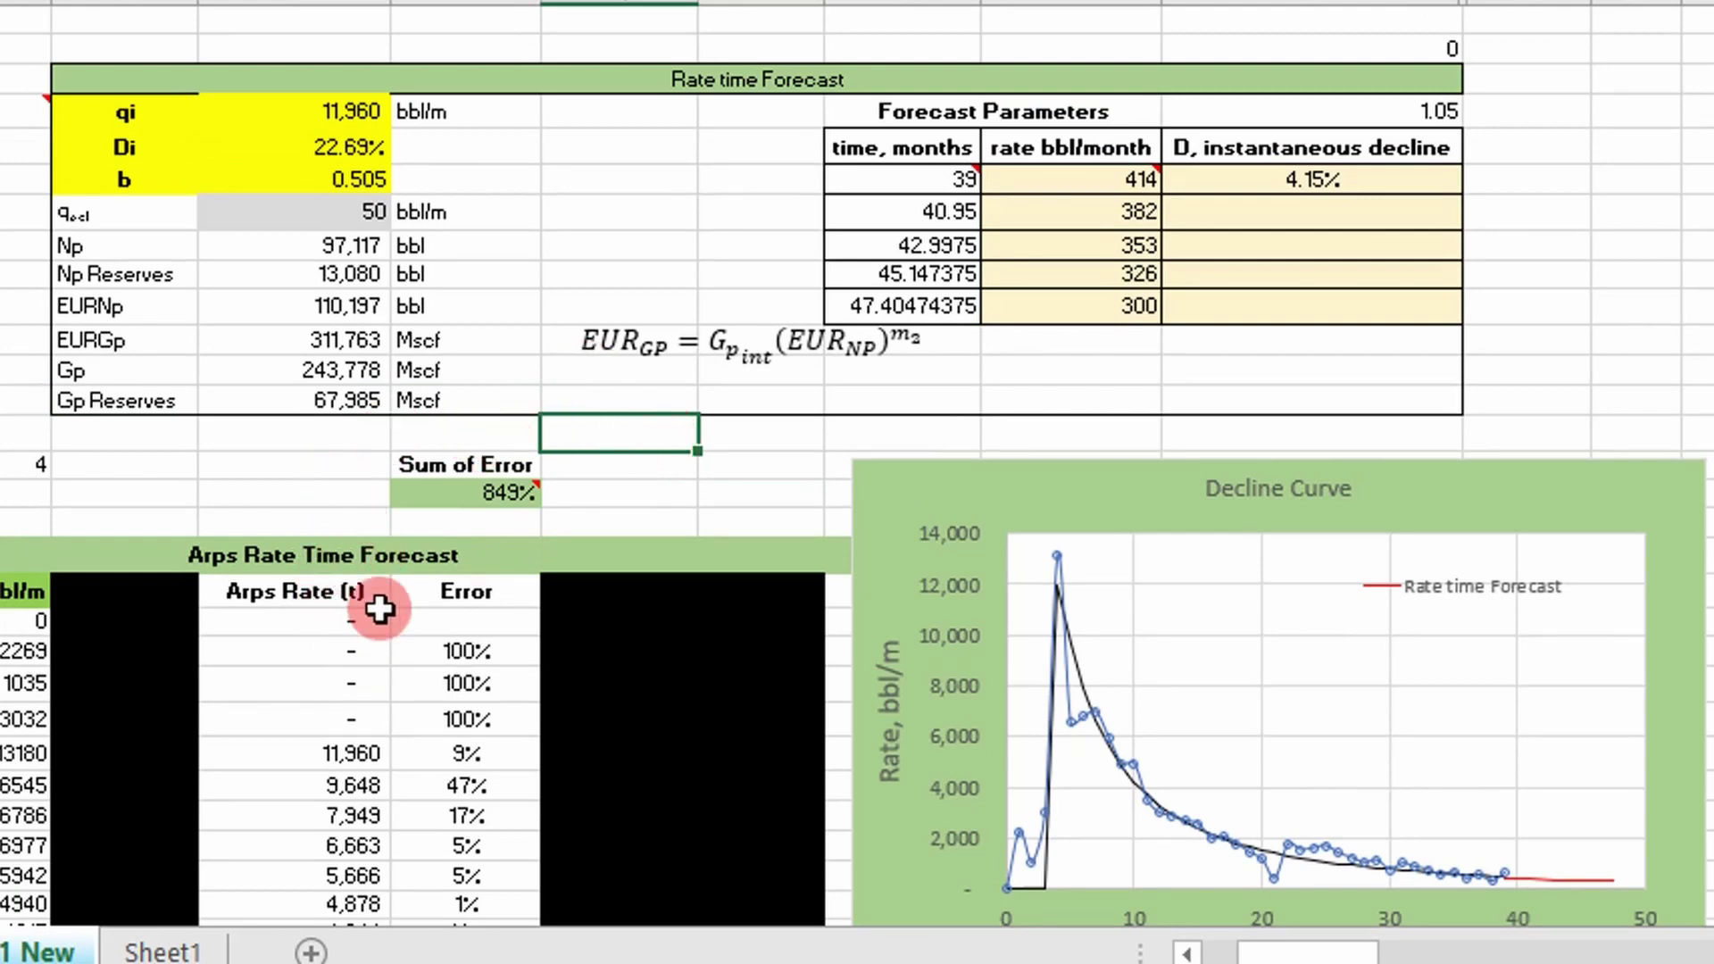
Inspect the rateTimeForecast formula in the first Arps Rate (t) cell and the EURGp equation beside the results
click(350, 657)
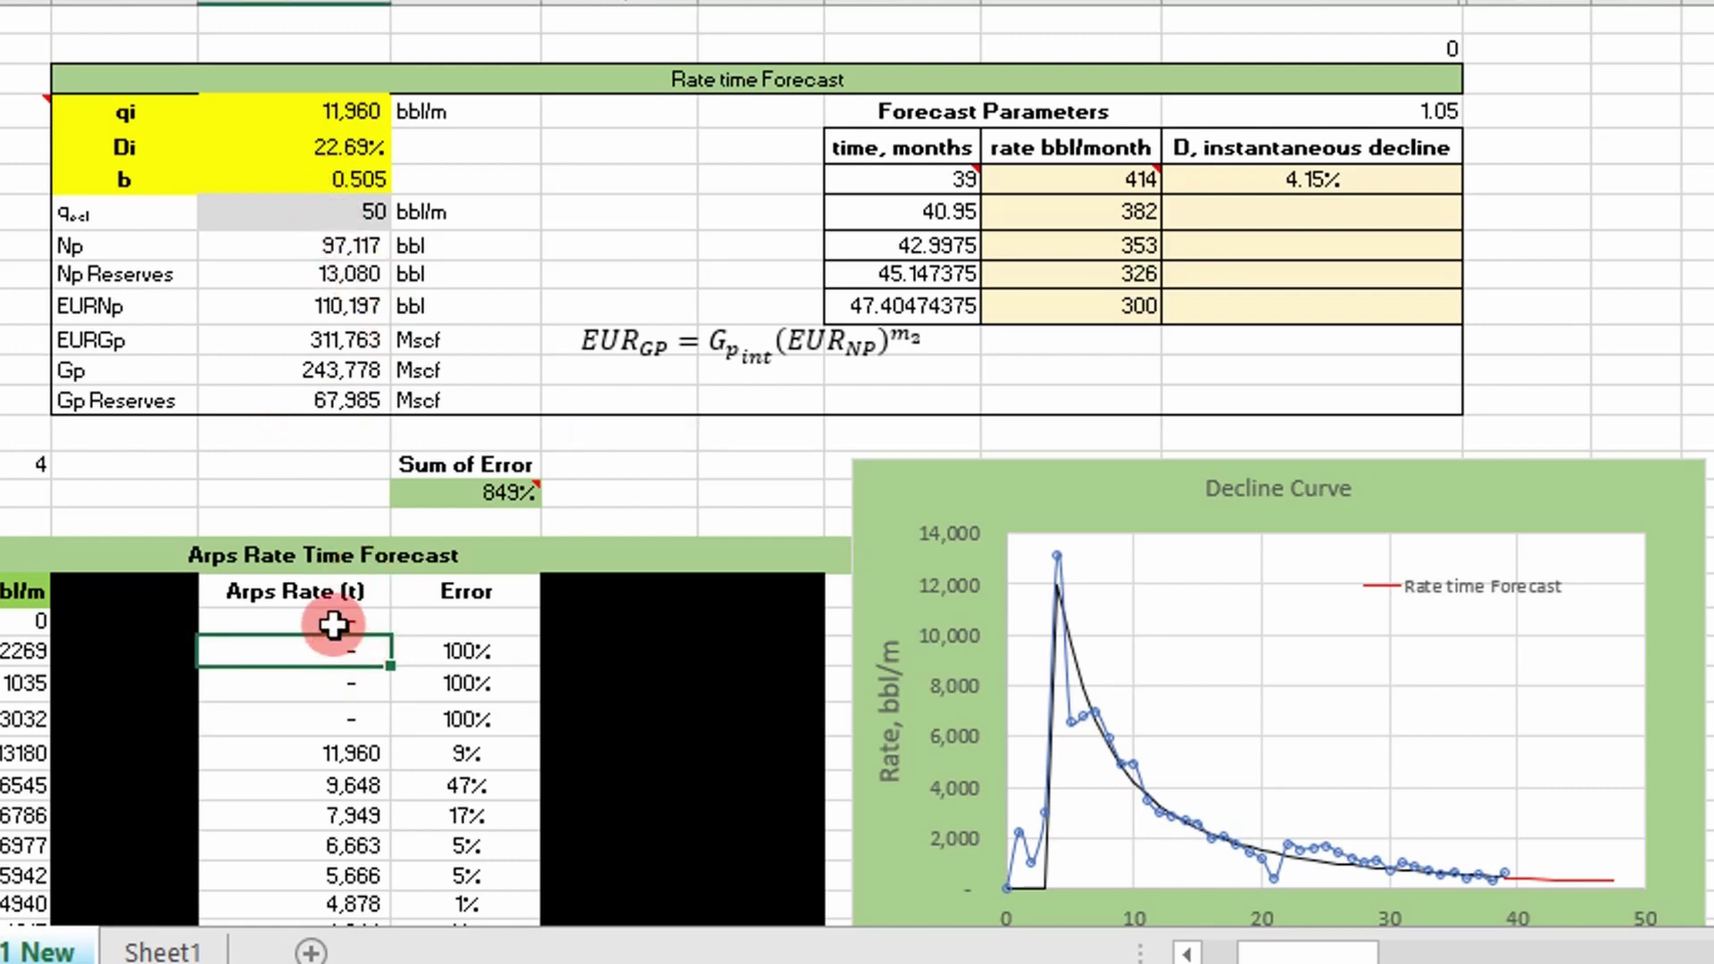
double_click(334, 622)
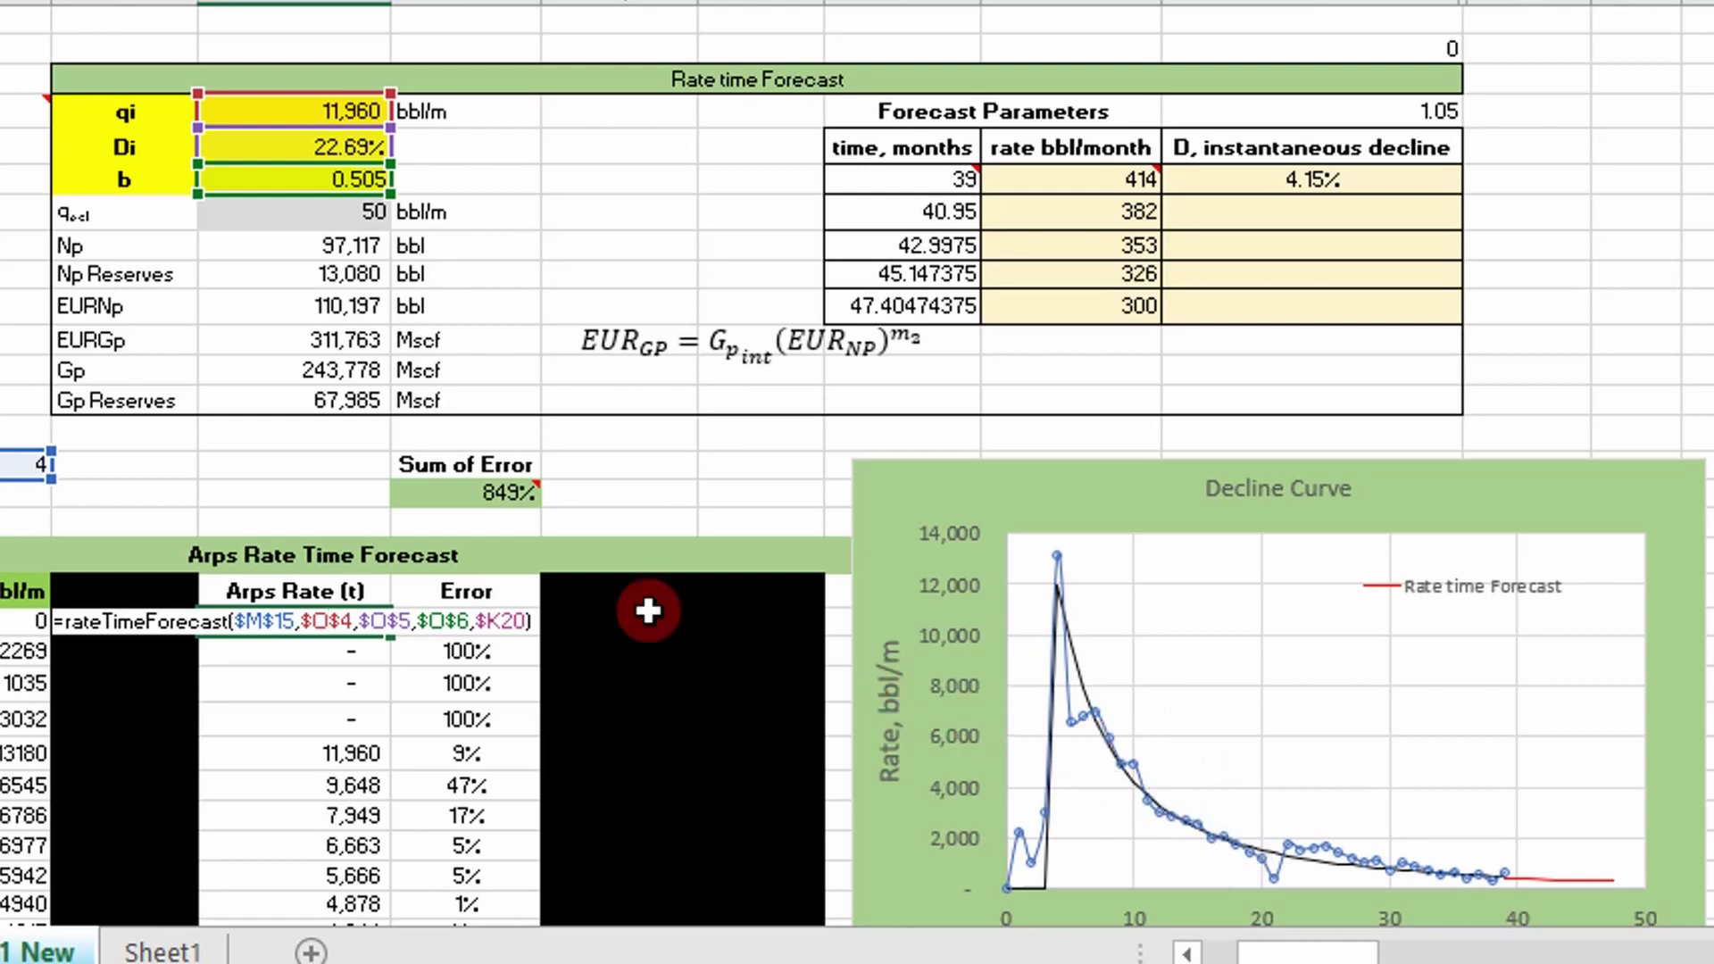
key(Escape)
click(746, 342)
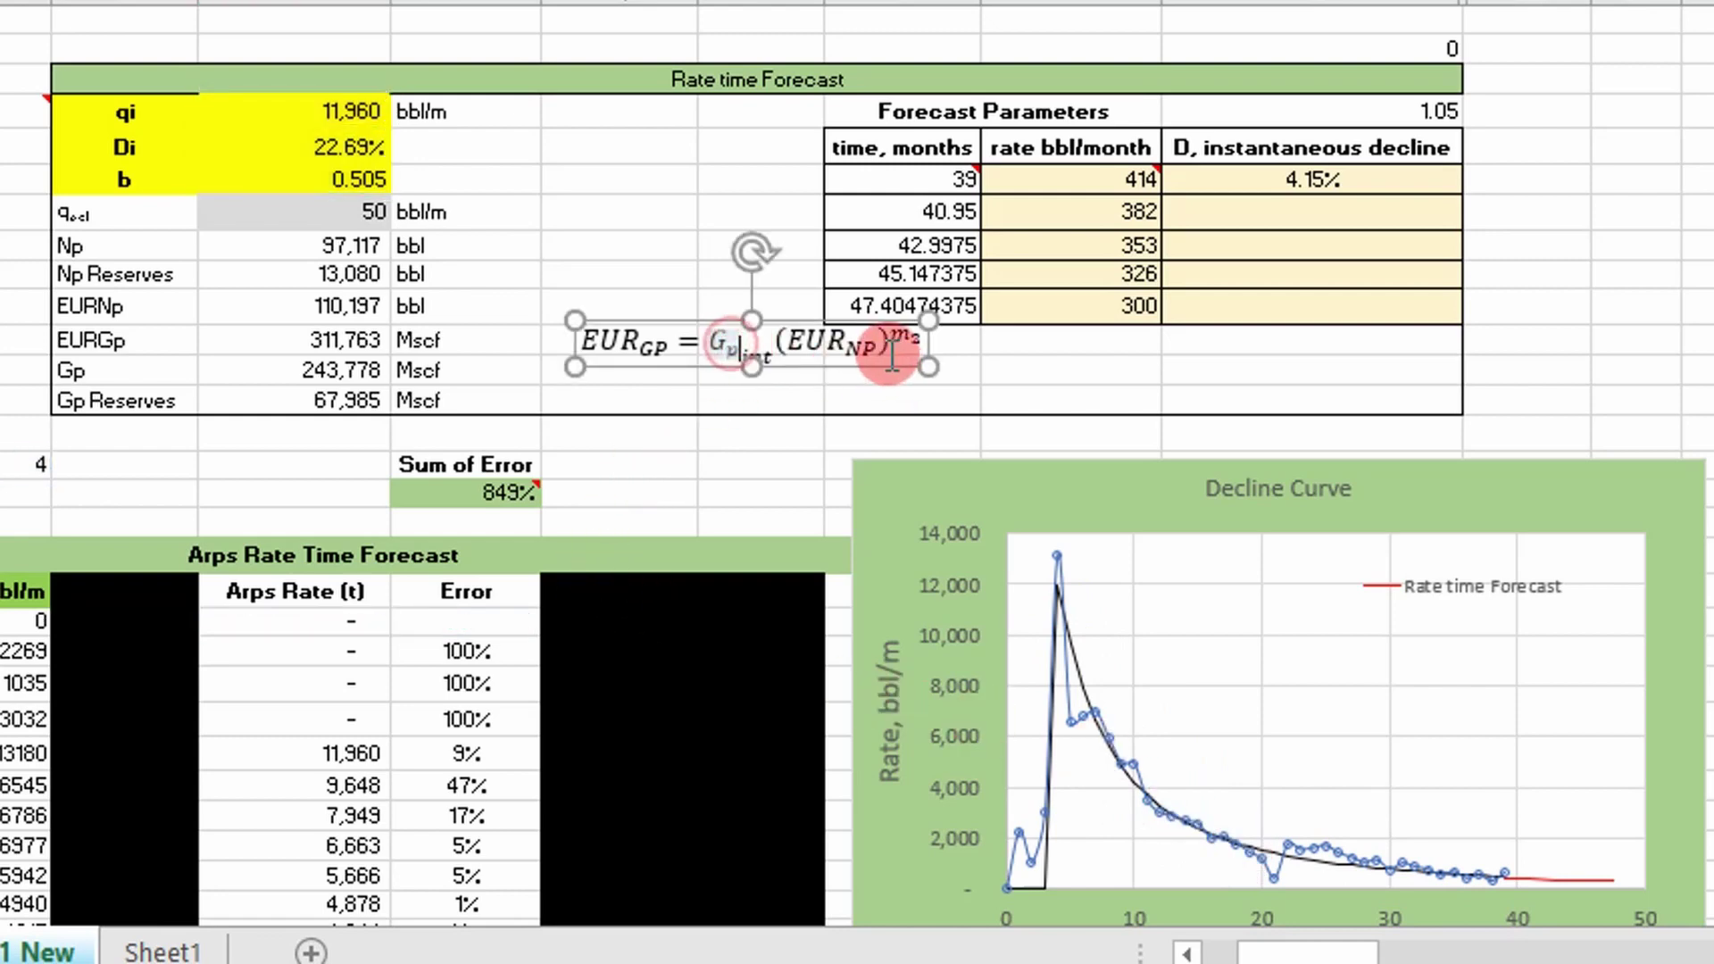
click(750, 447)
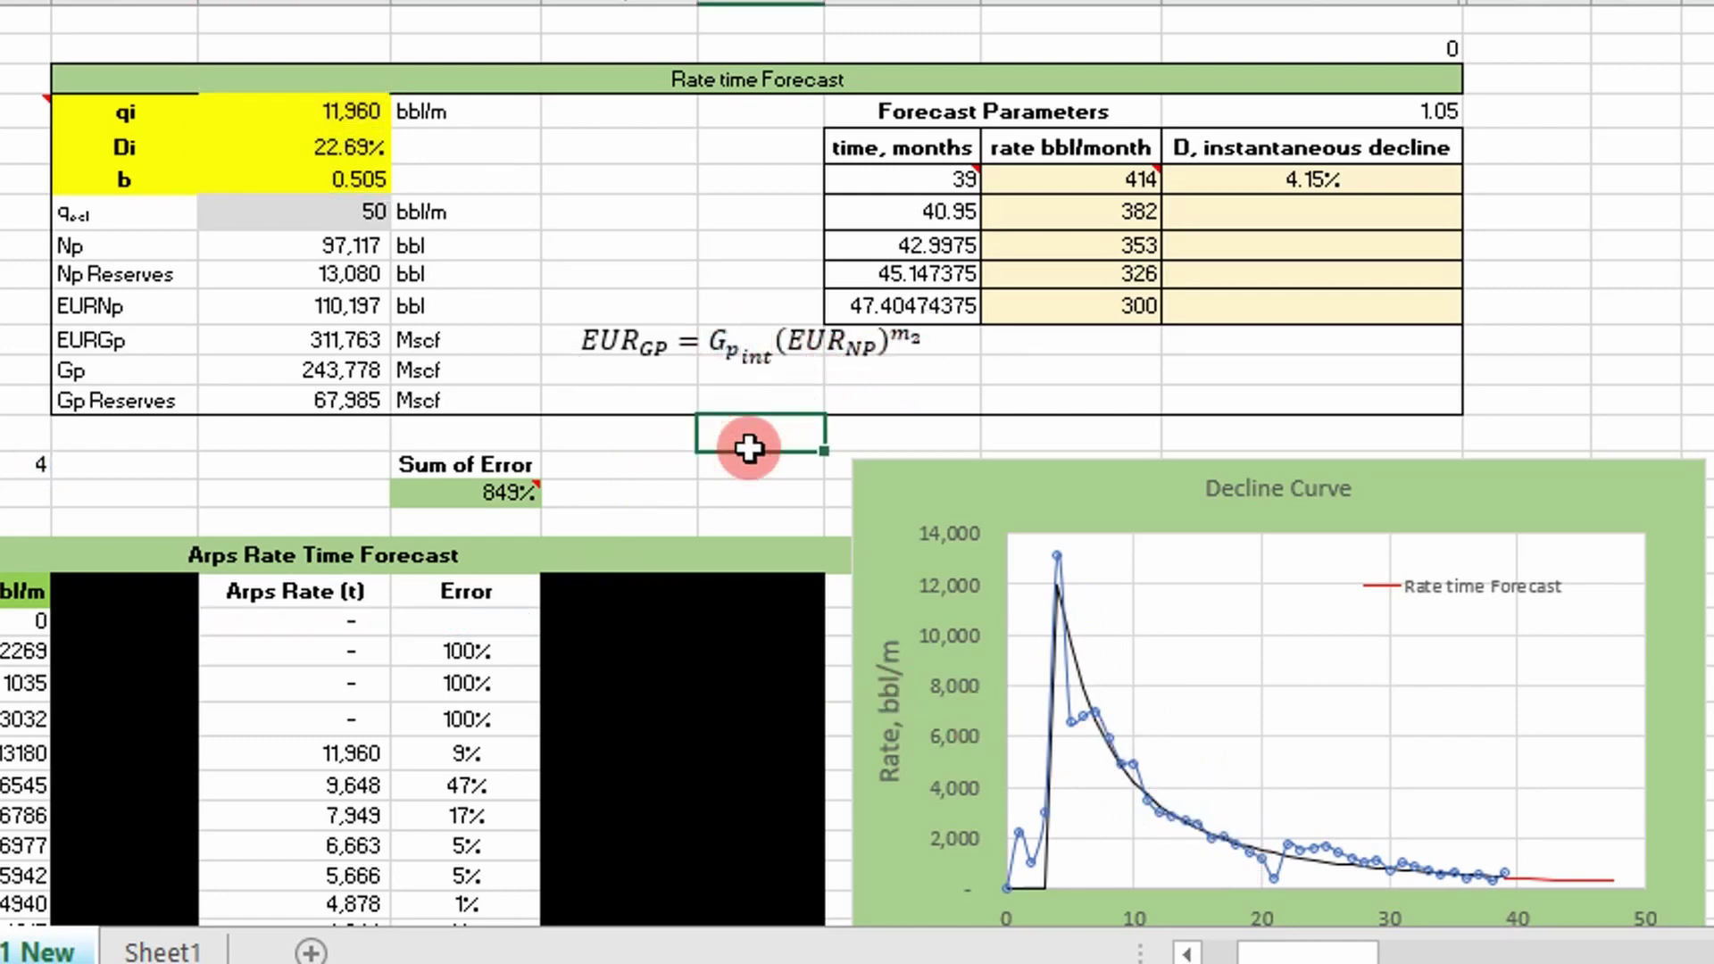
Open the Visual Basic editor and examine the rateTimeForecast function's arguments and its ArpsRate call using t - startTime
key(alt+F11)
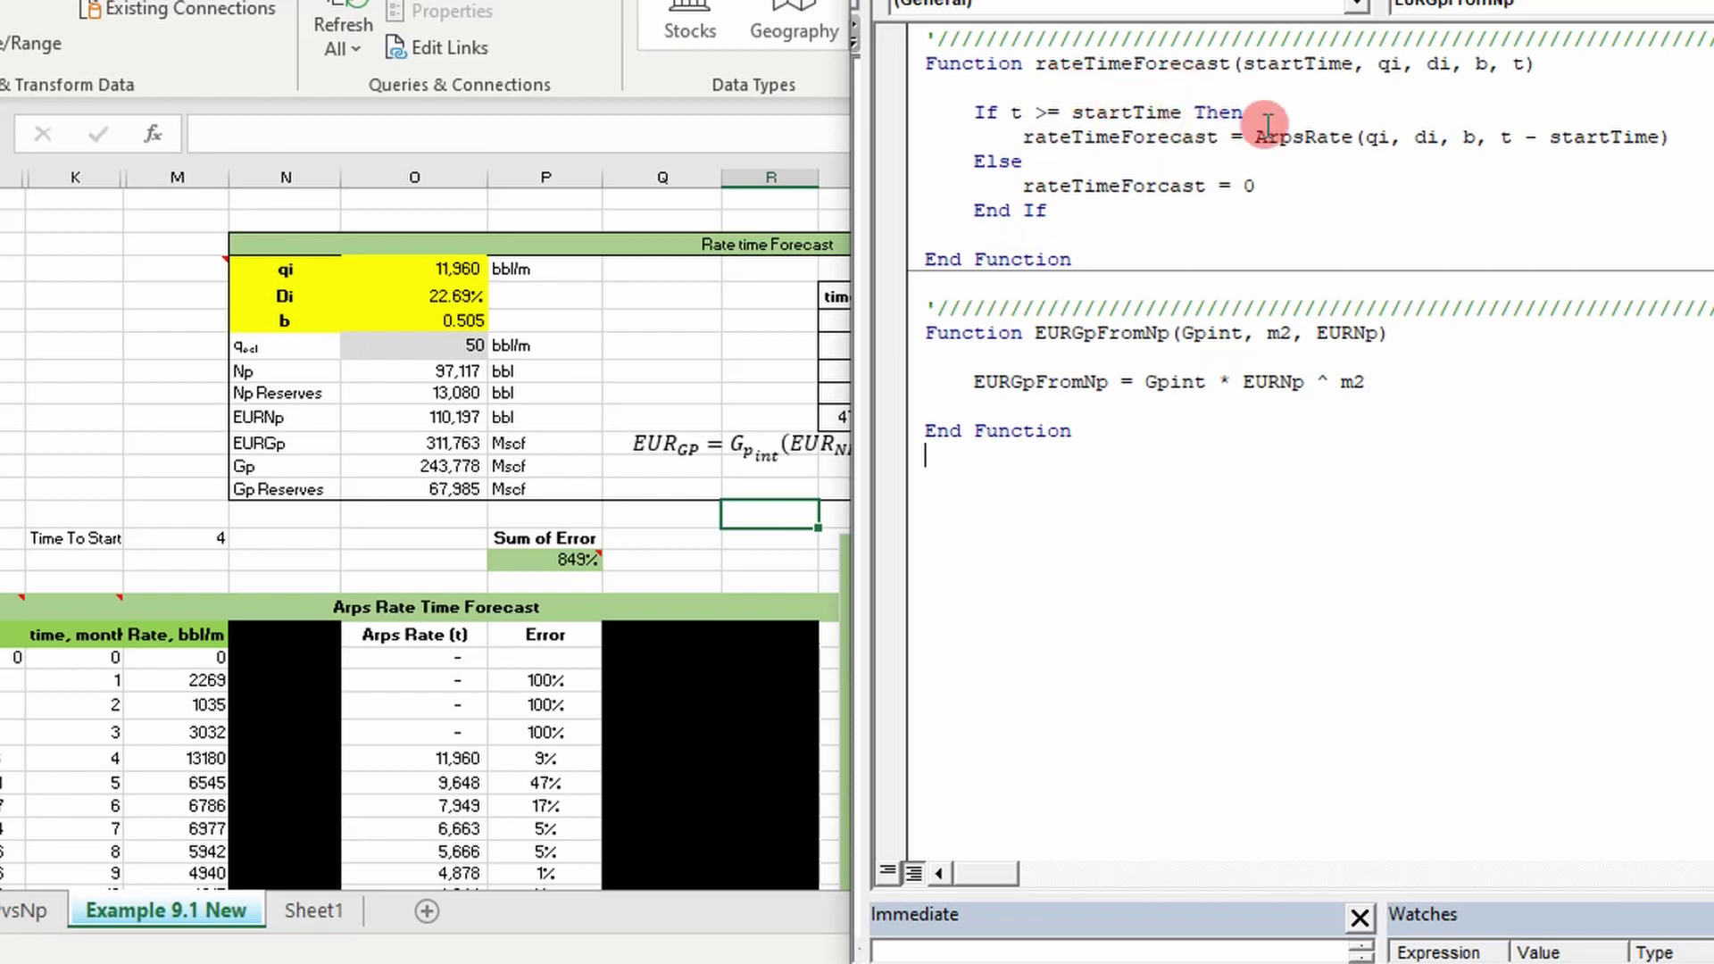
drag(1257, 136, 1372, 141)
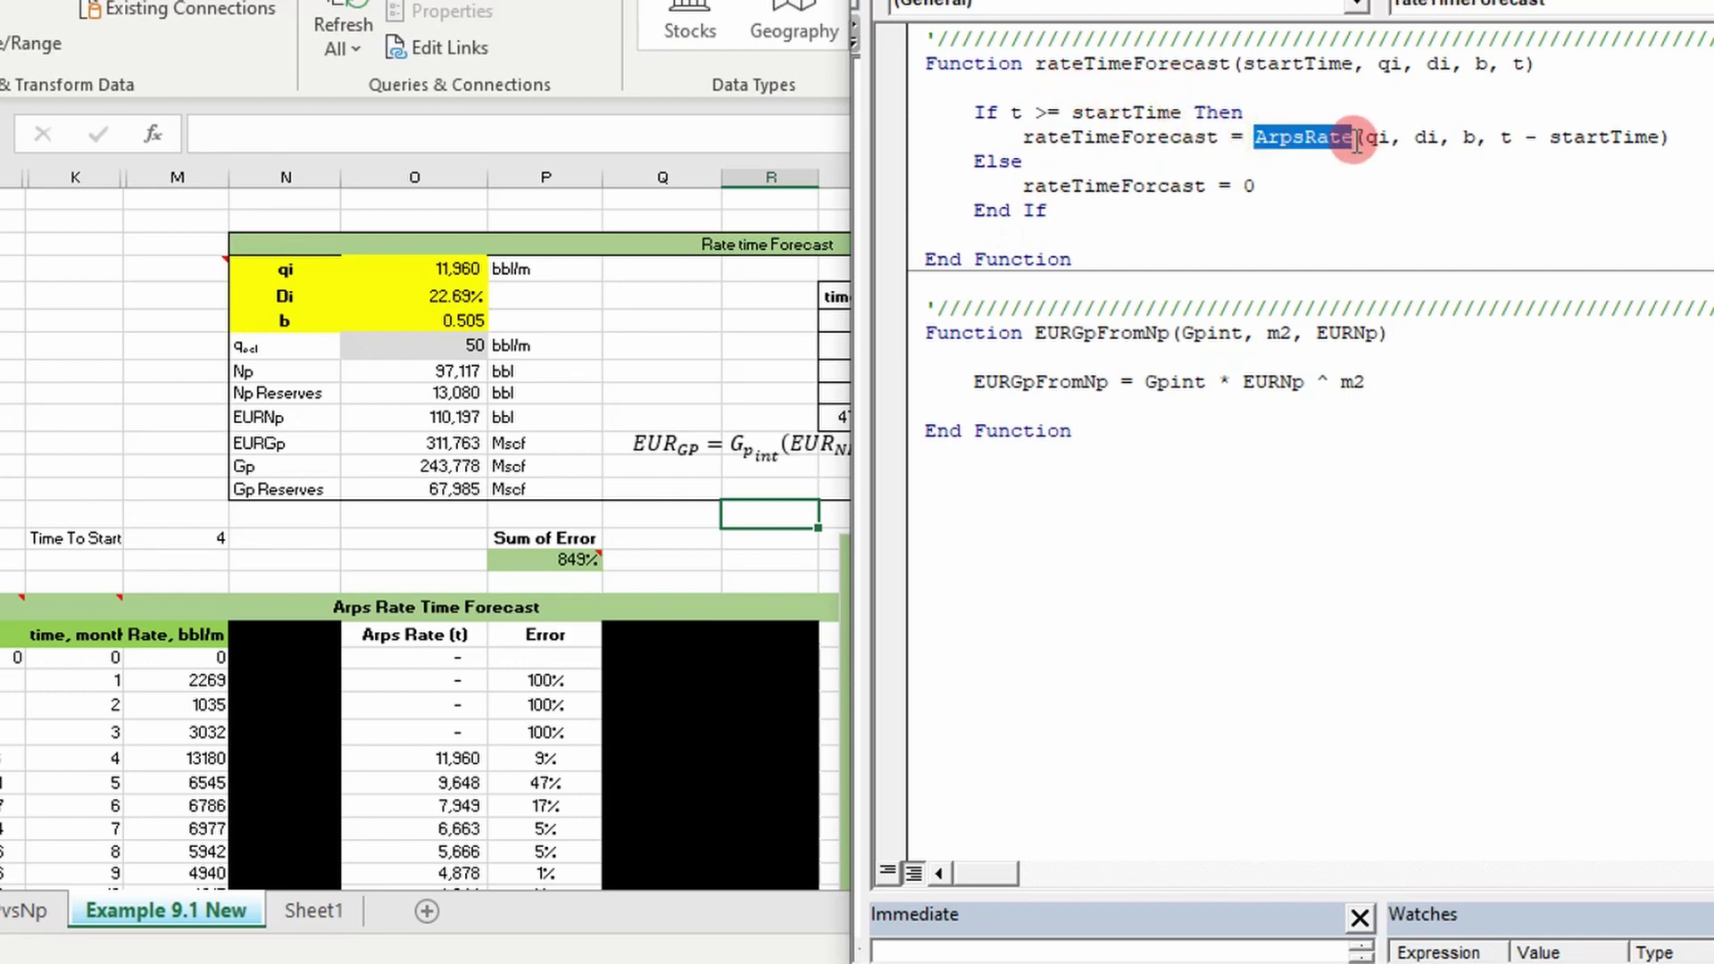
click(1286, 59)
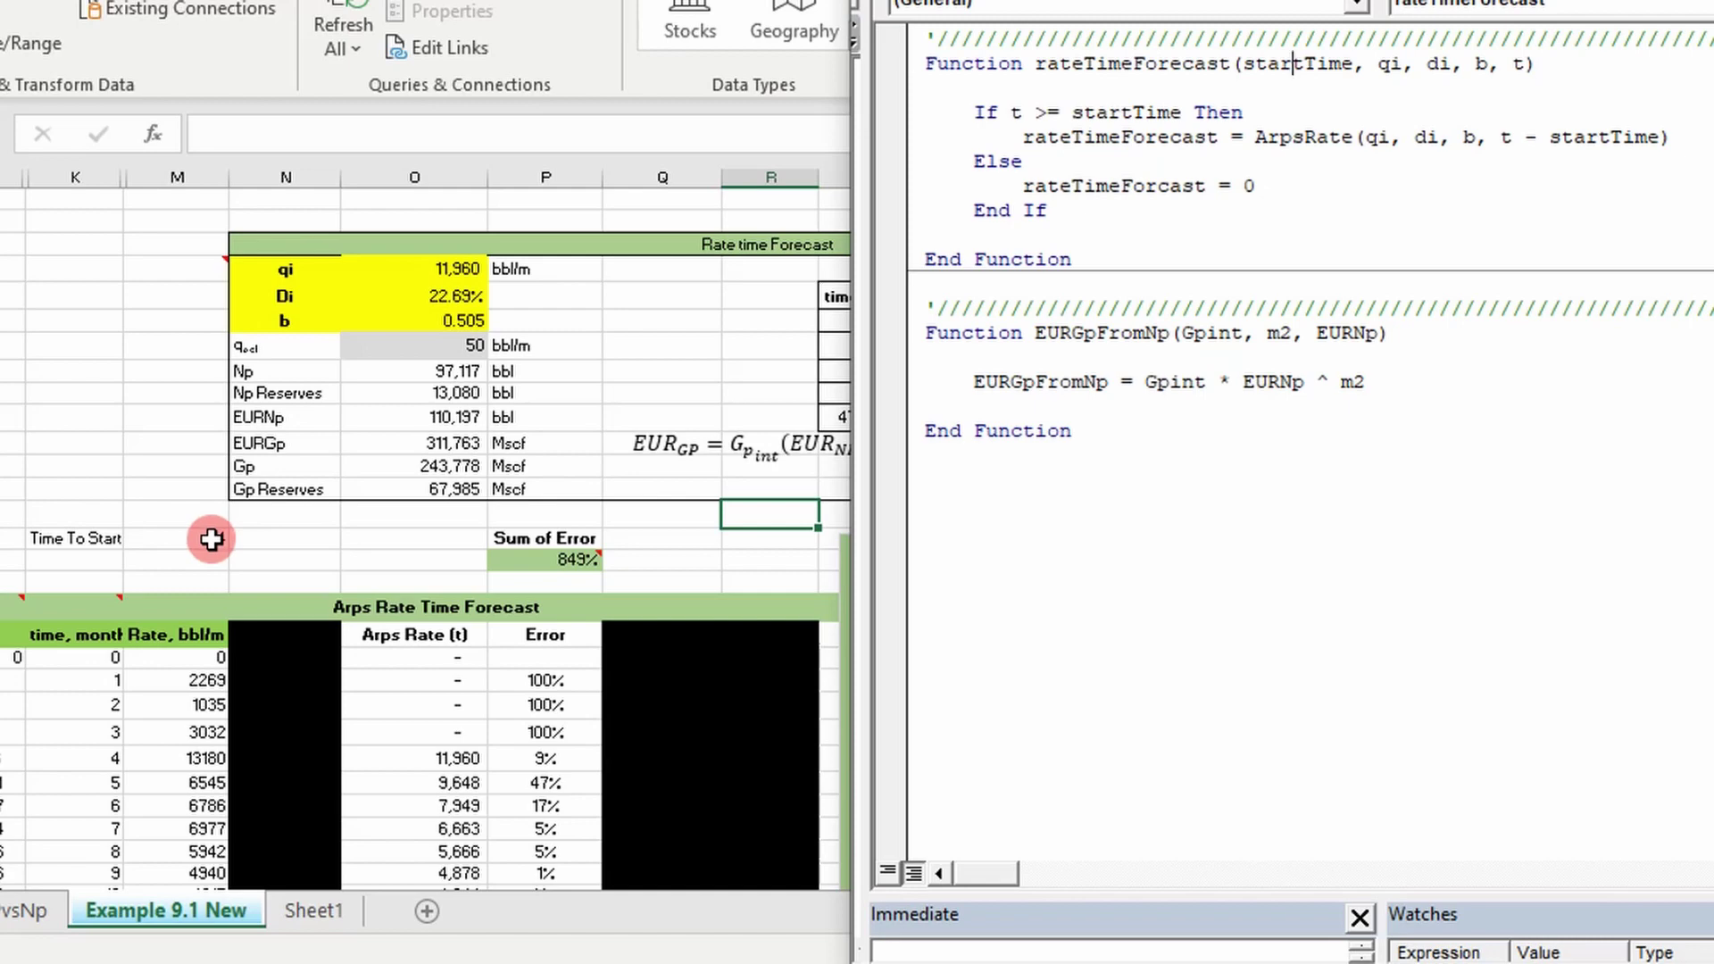
click(1388, 61)
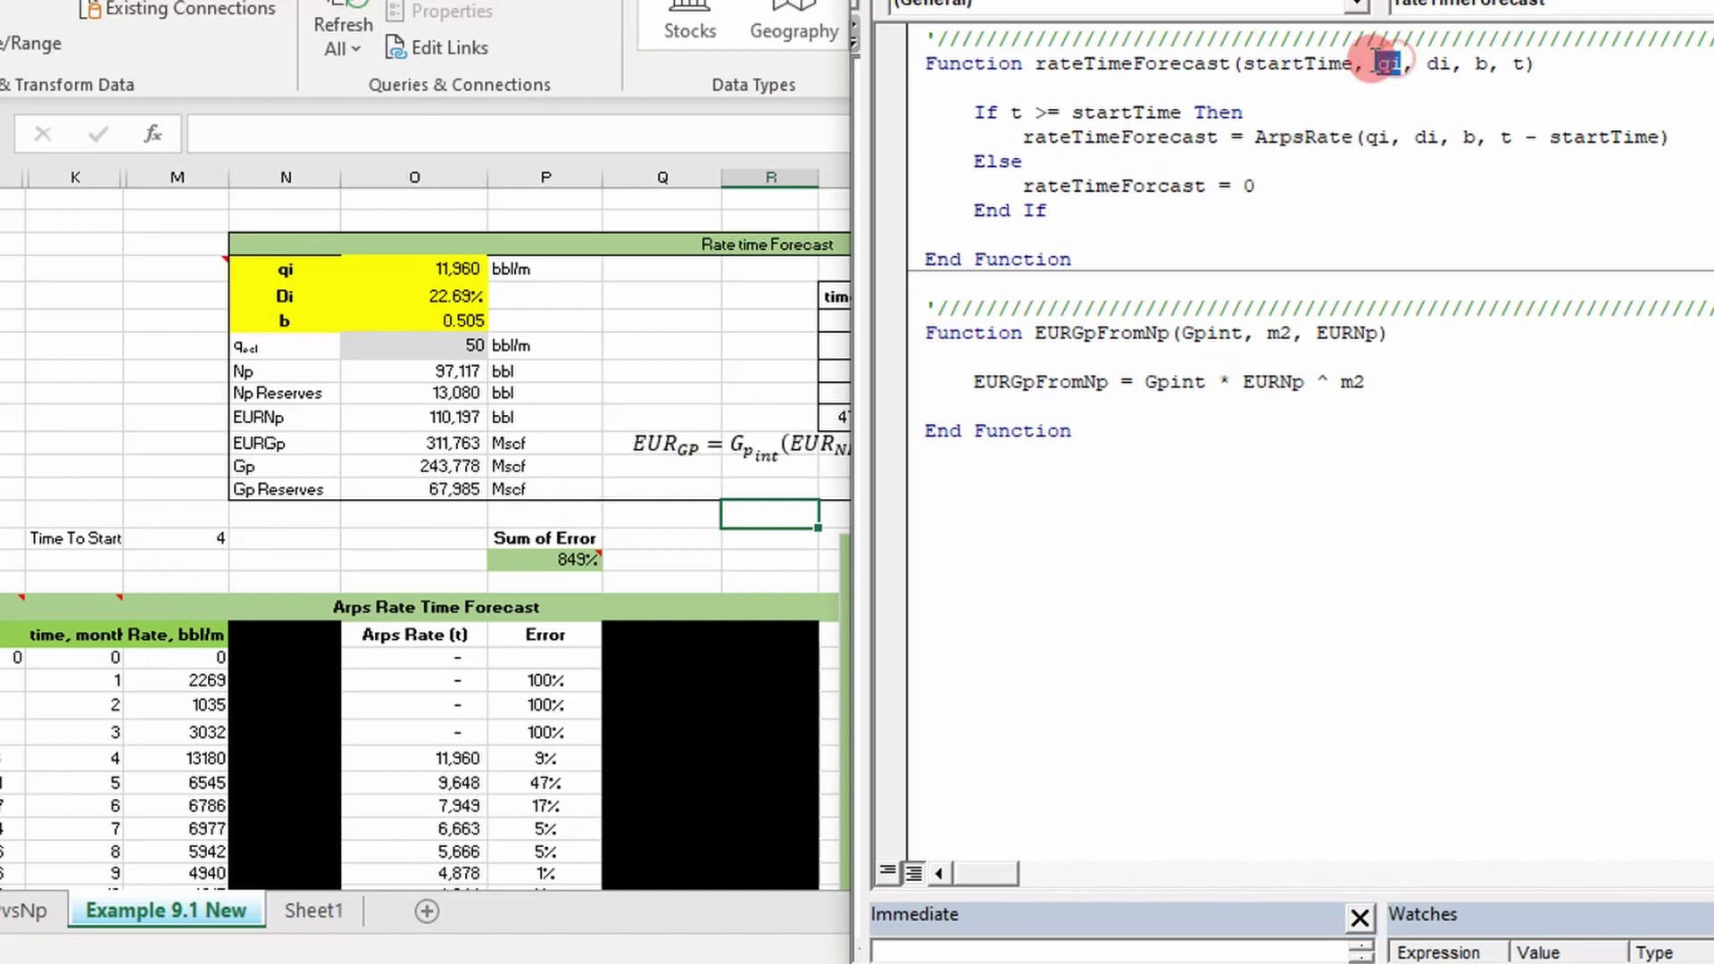
click(1448, 67)
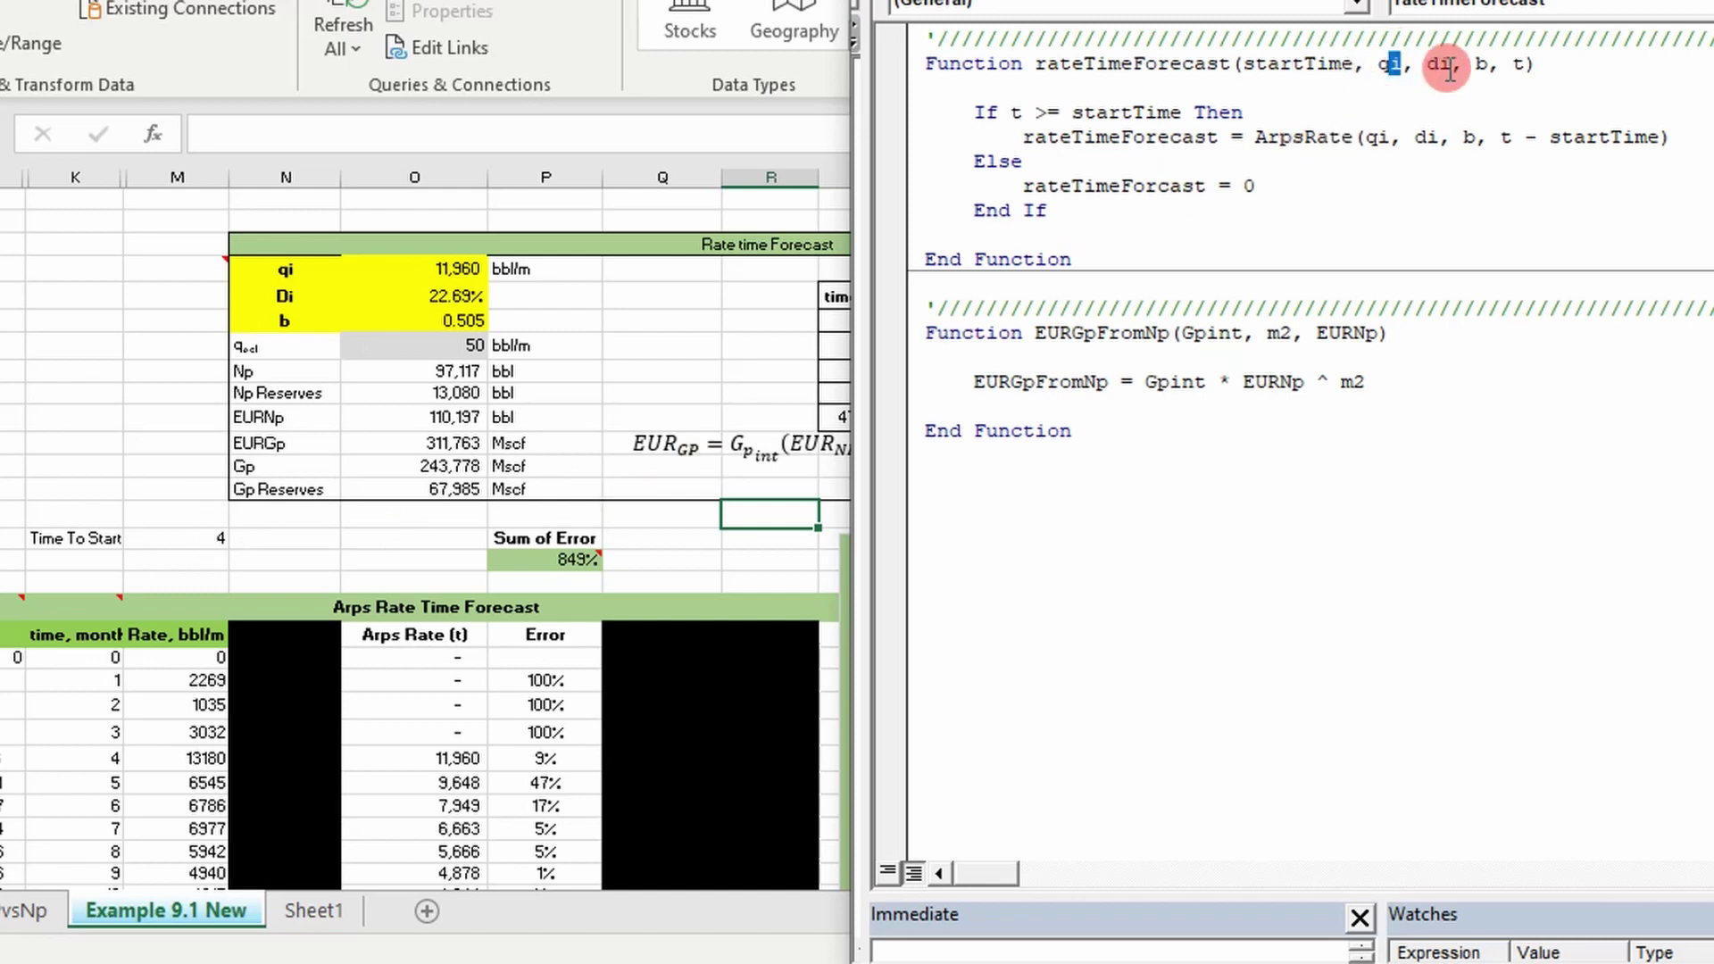
double_click(1519, 63)
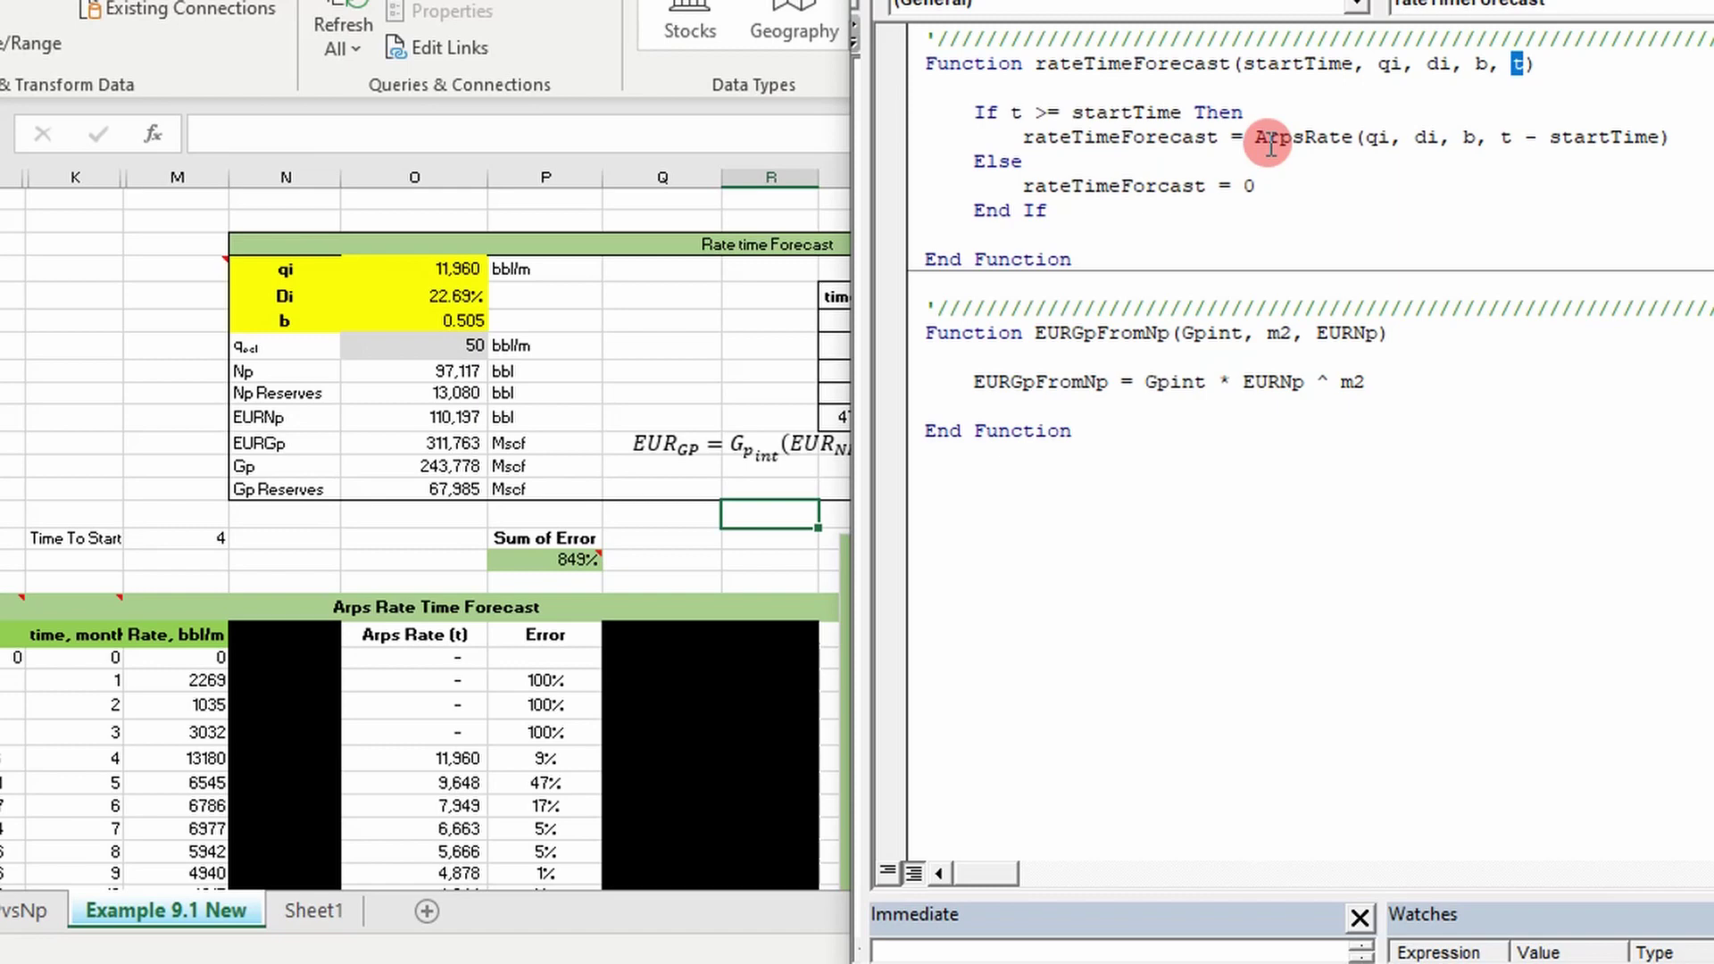
double_click(1506, 139)
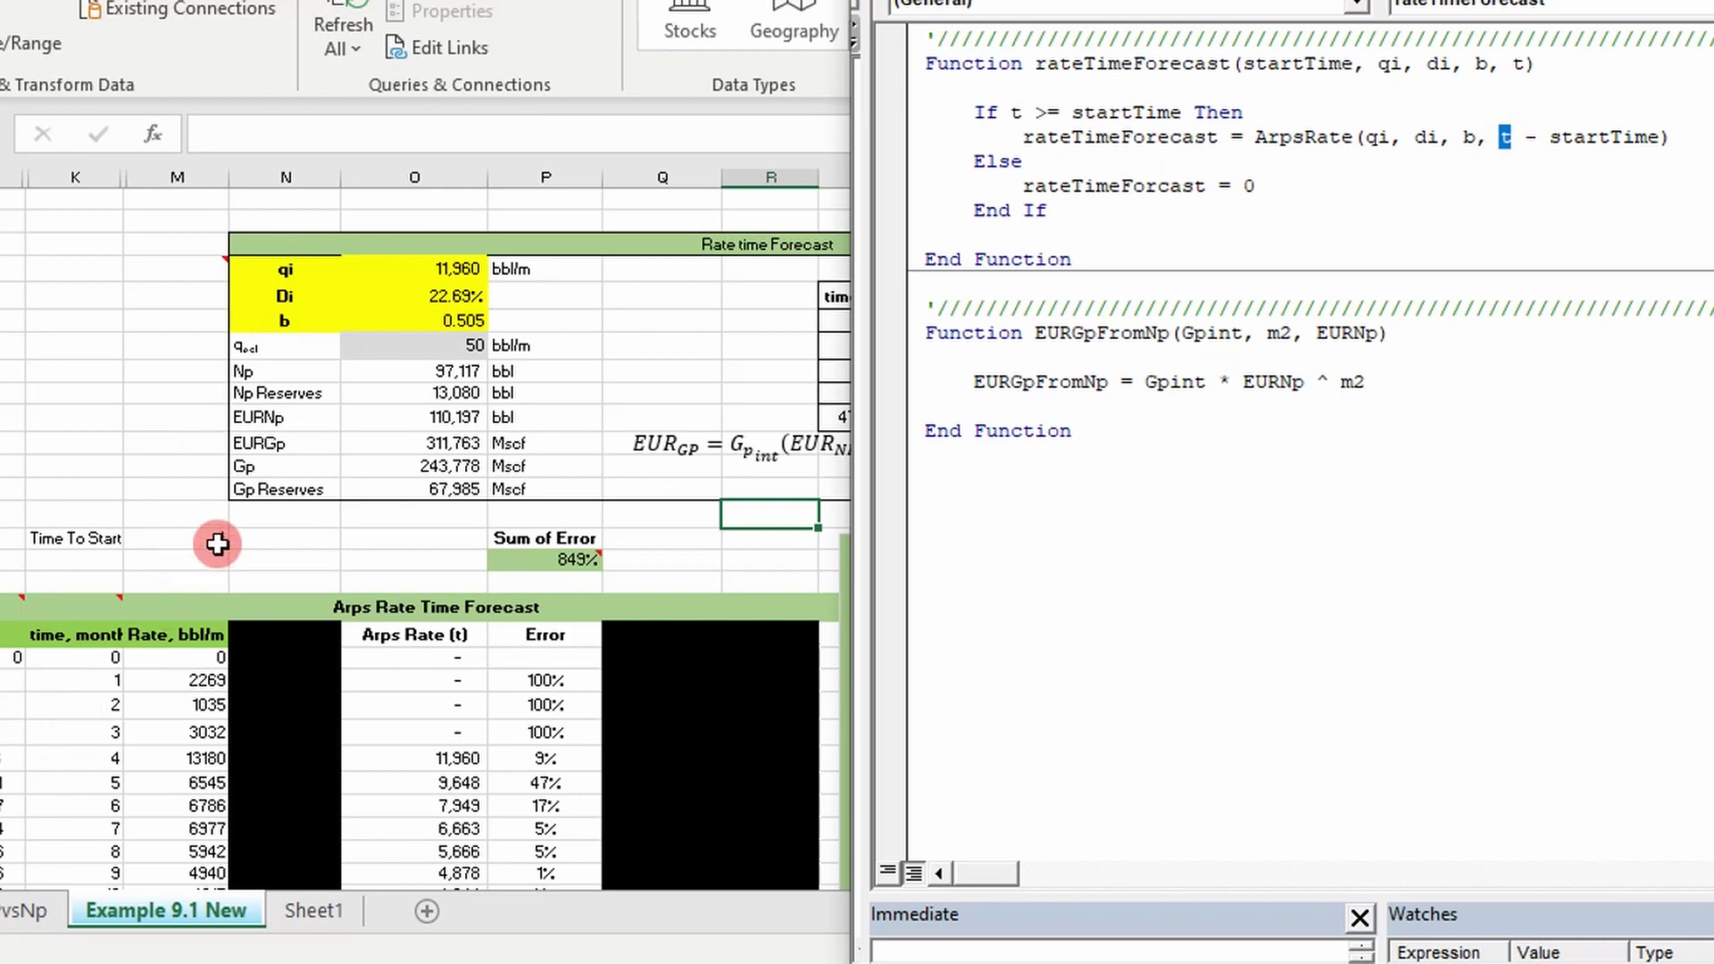
drag(1666, 138, 1585, 138)
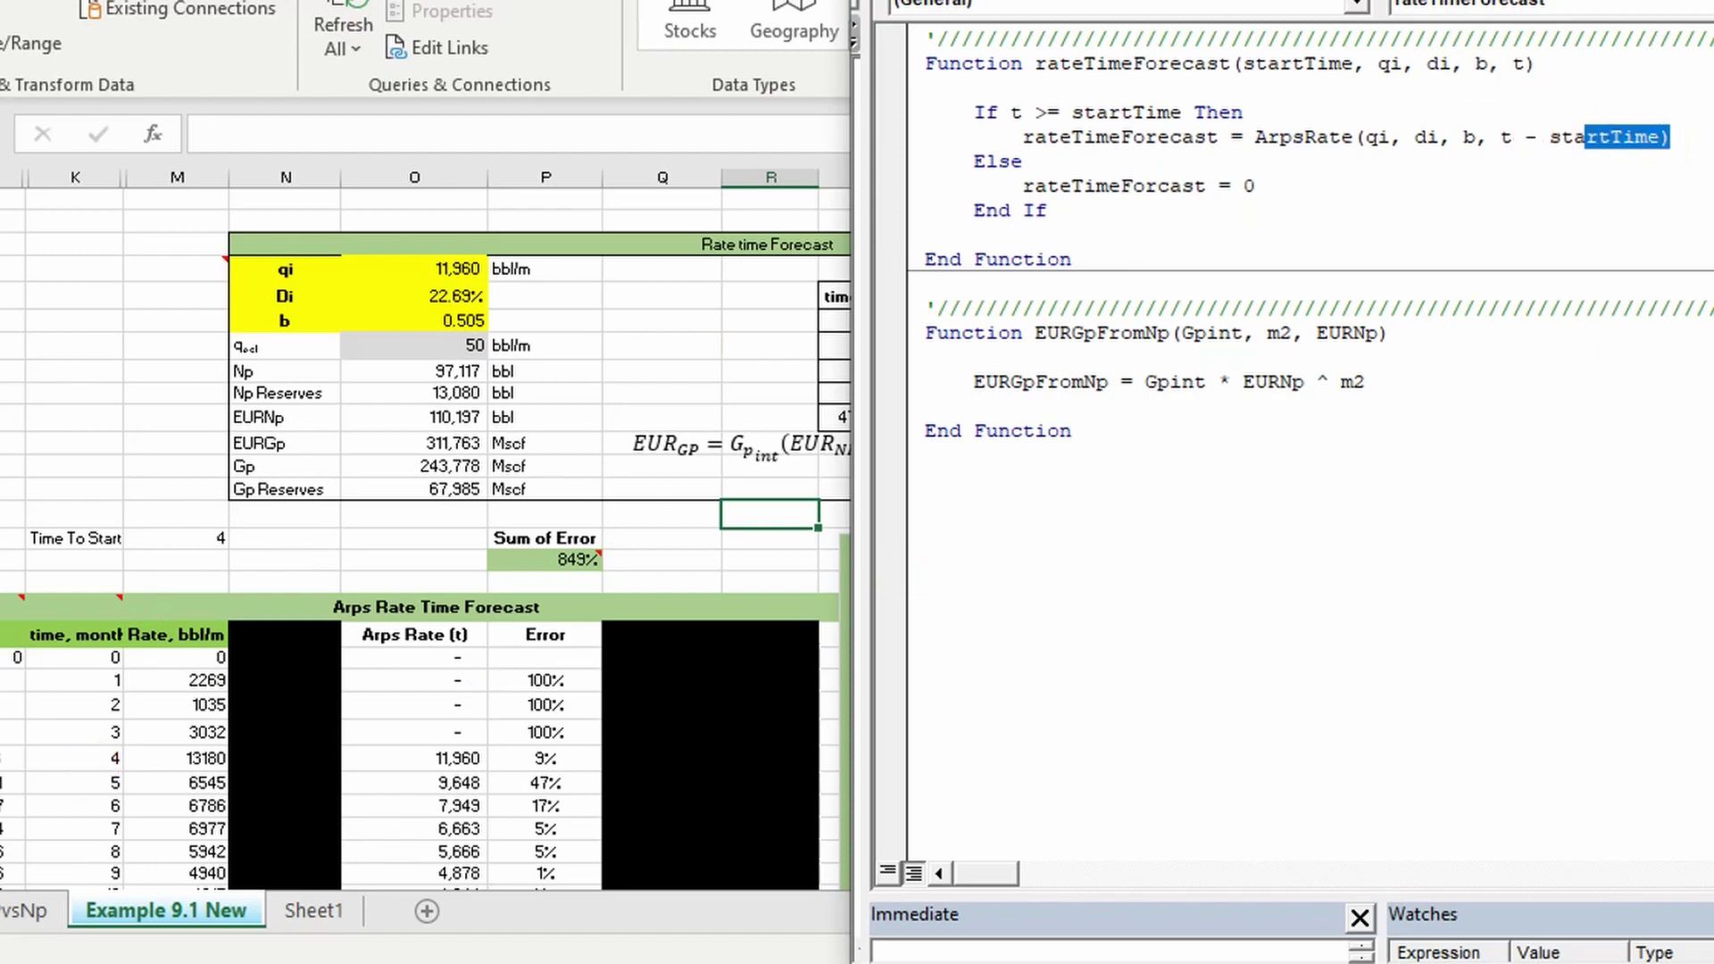
Uncover the Decline Curve chart to check where the decline starts, and place the workbook and code editor side by side again
drag(1484, 2, 1255, 895)
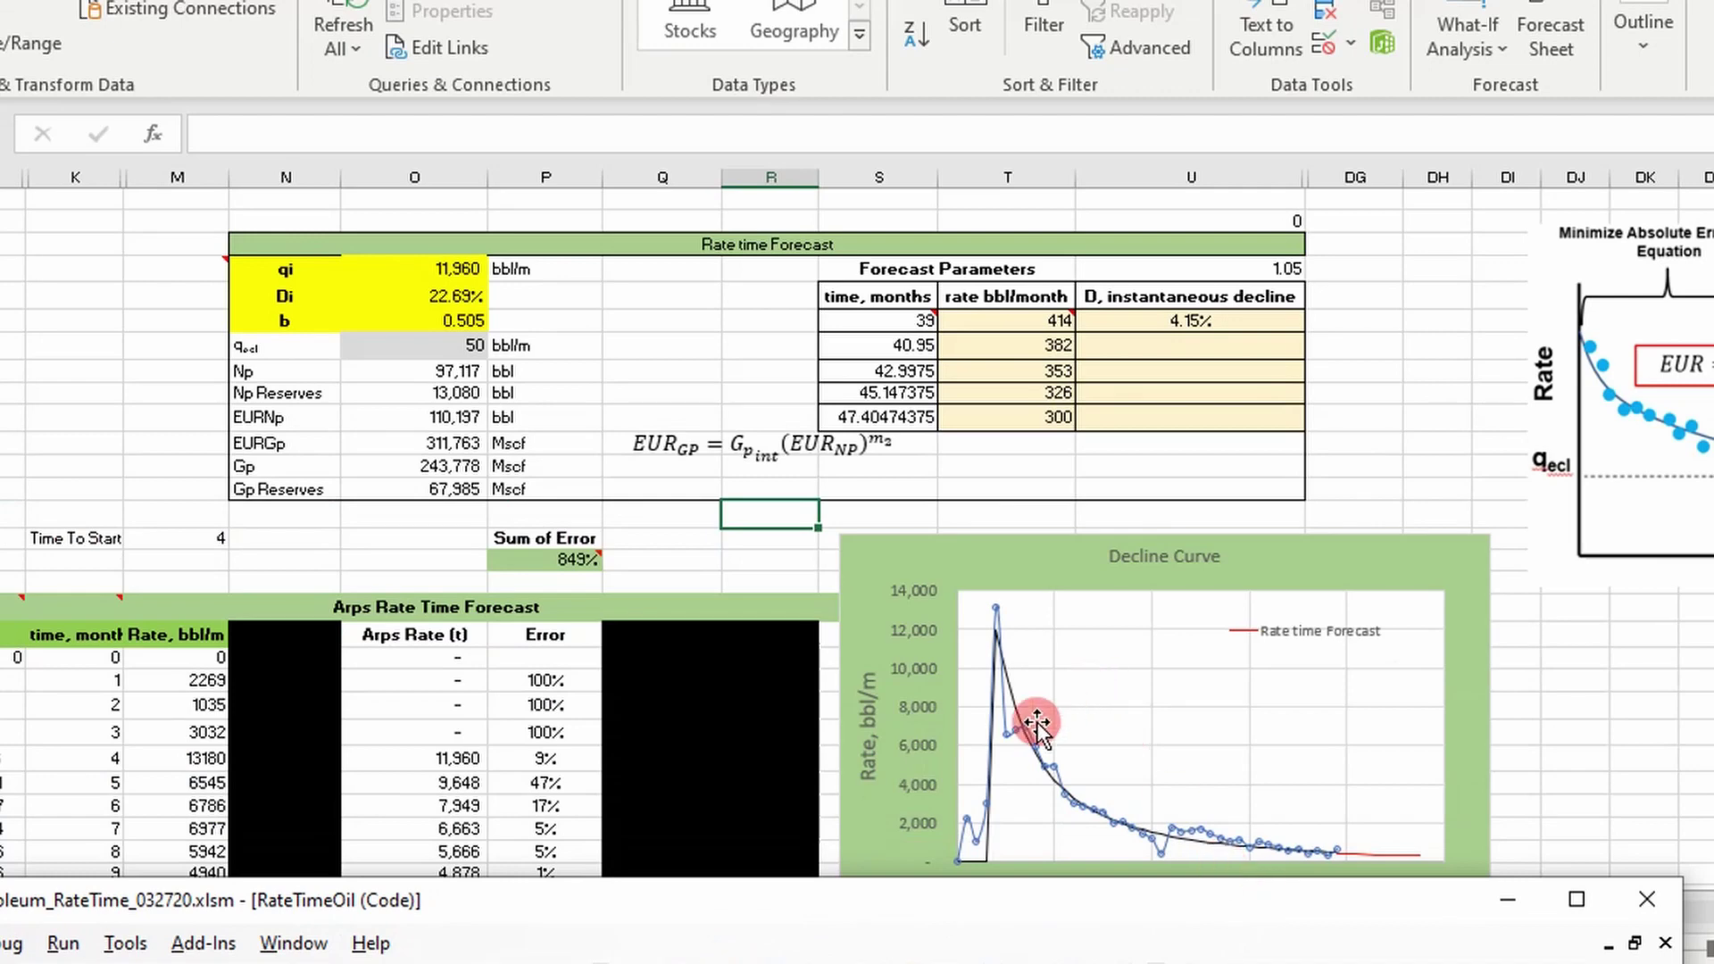
scroll(1083, 574, down, 1)
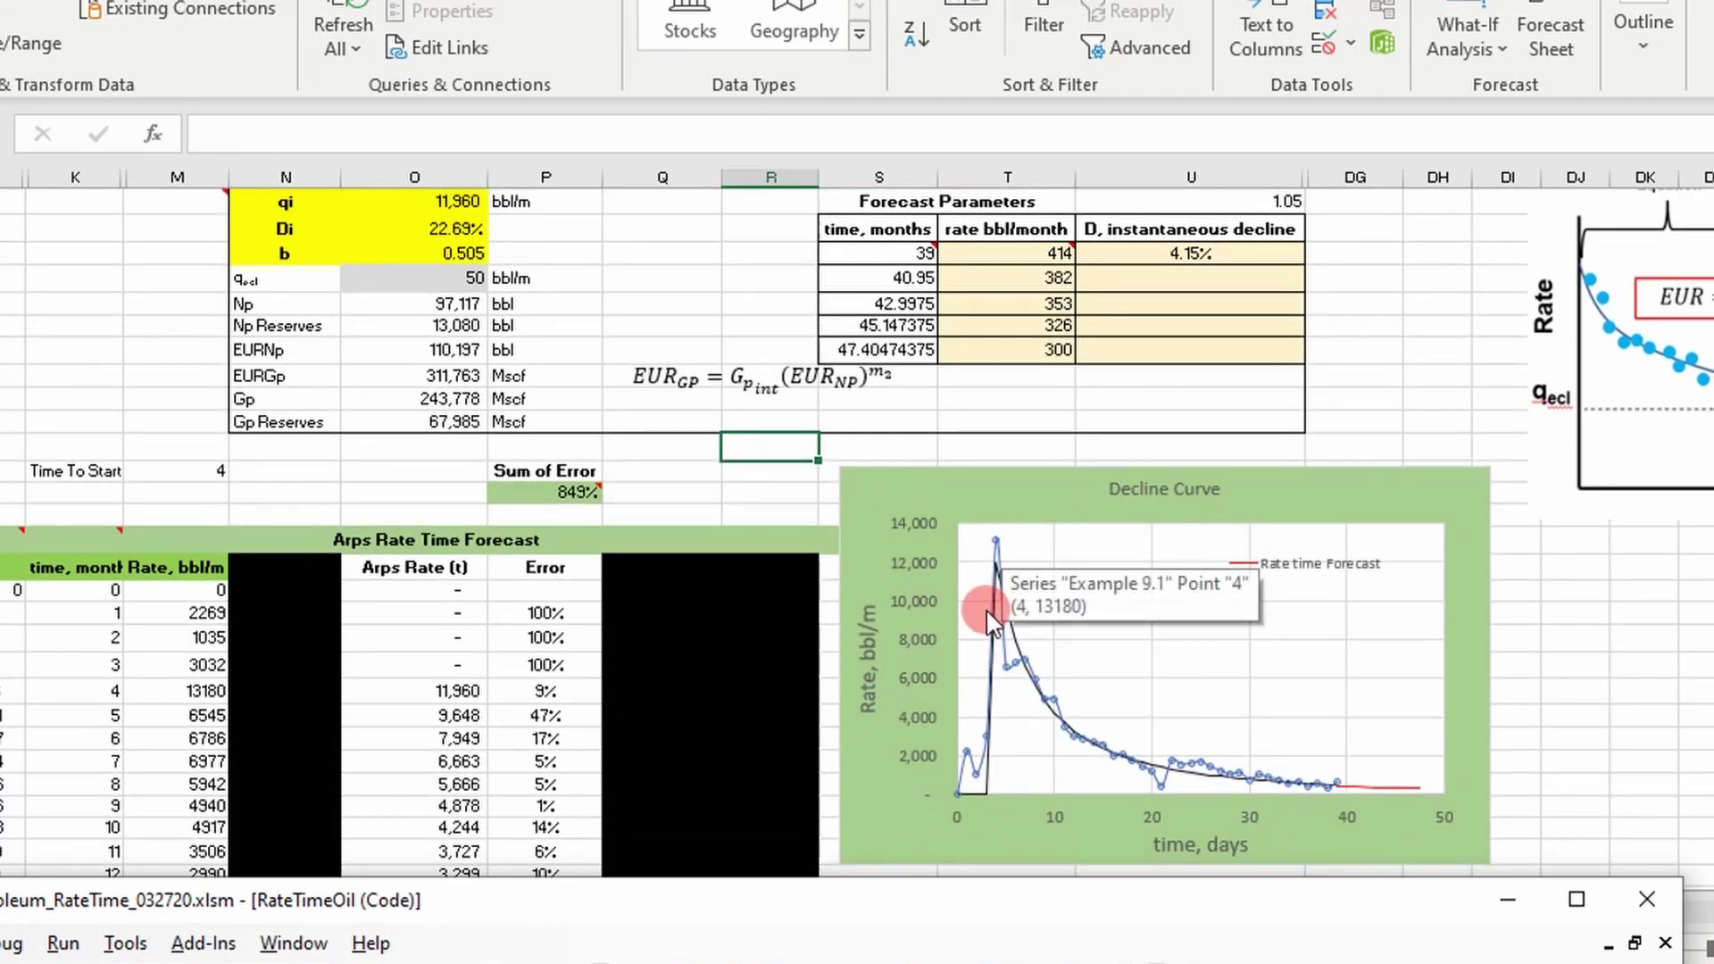
drag(999, 912, 1489, 199)
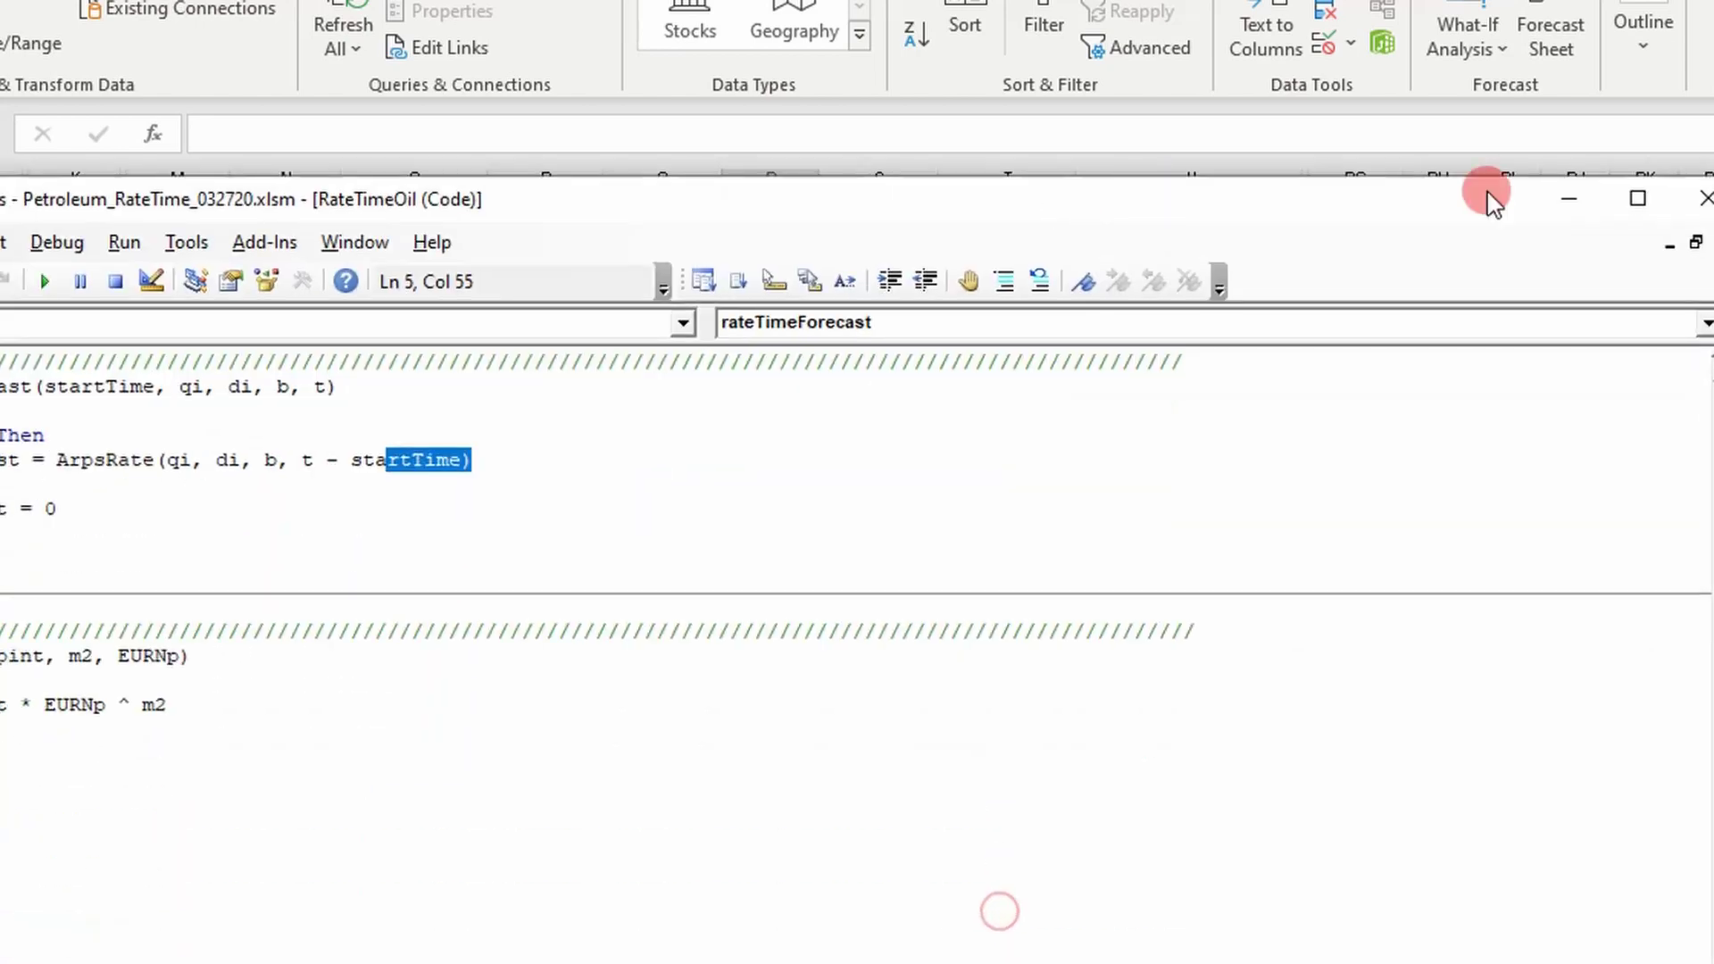
click(1637, 198)
key(super+Right)
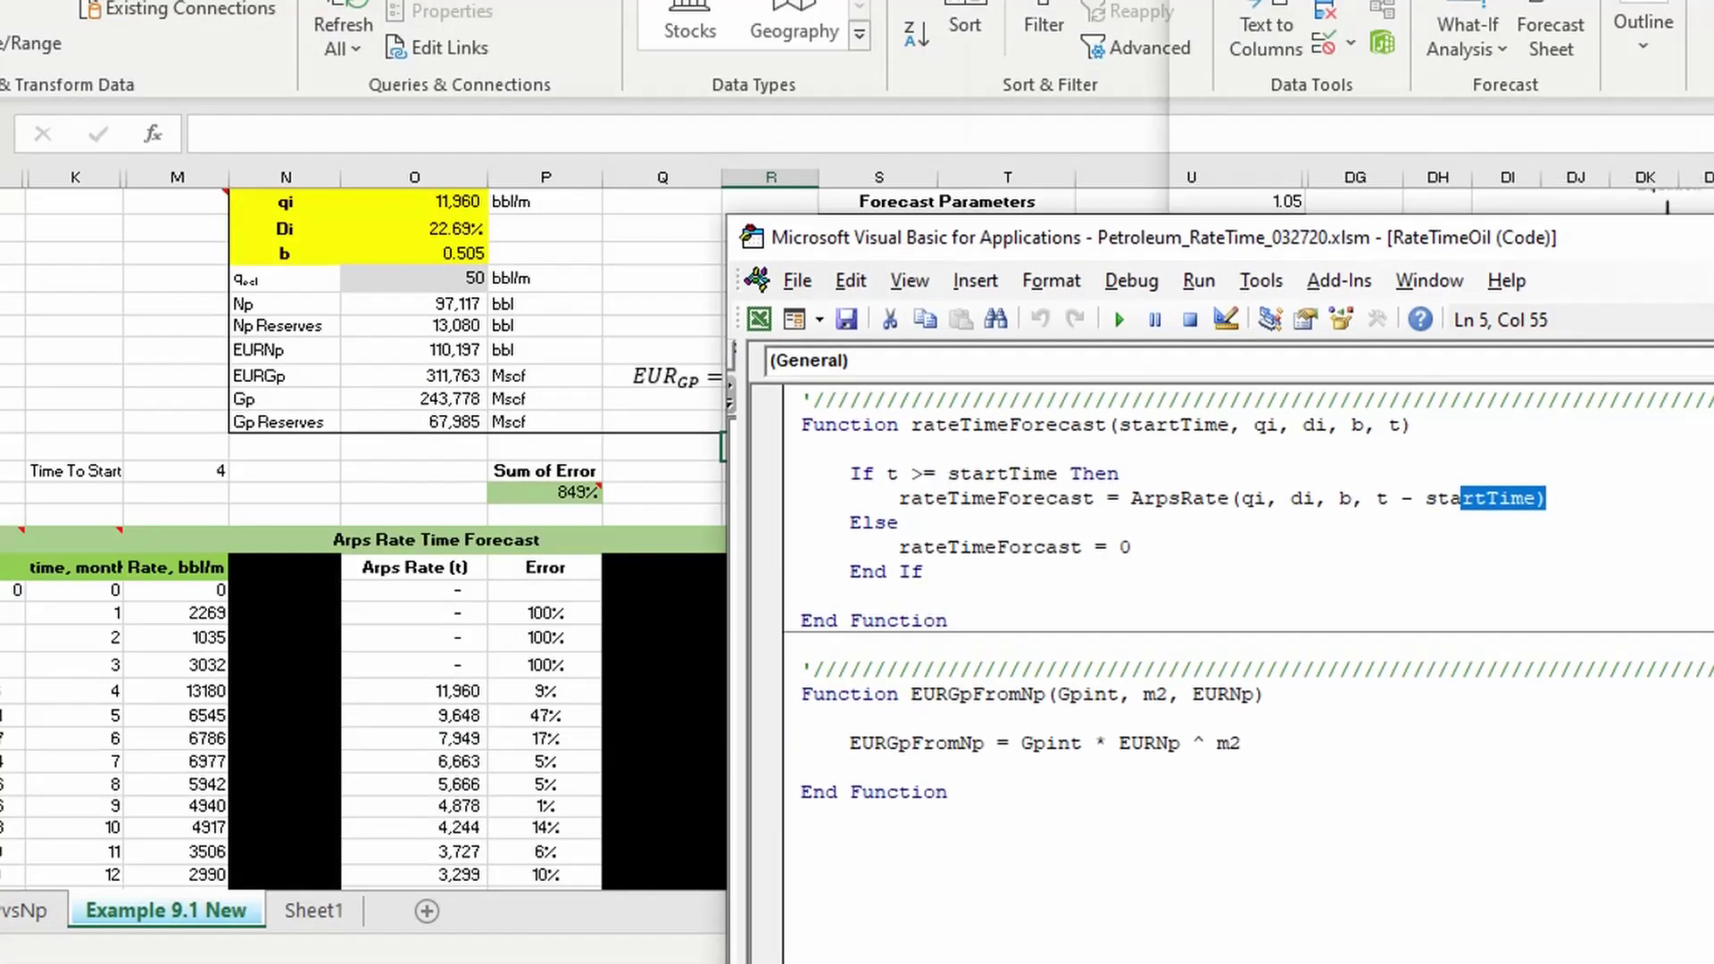
click(498, 211)
click(1129, 404)
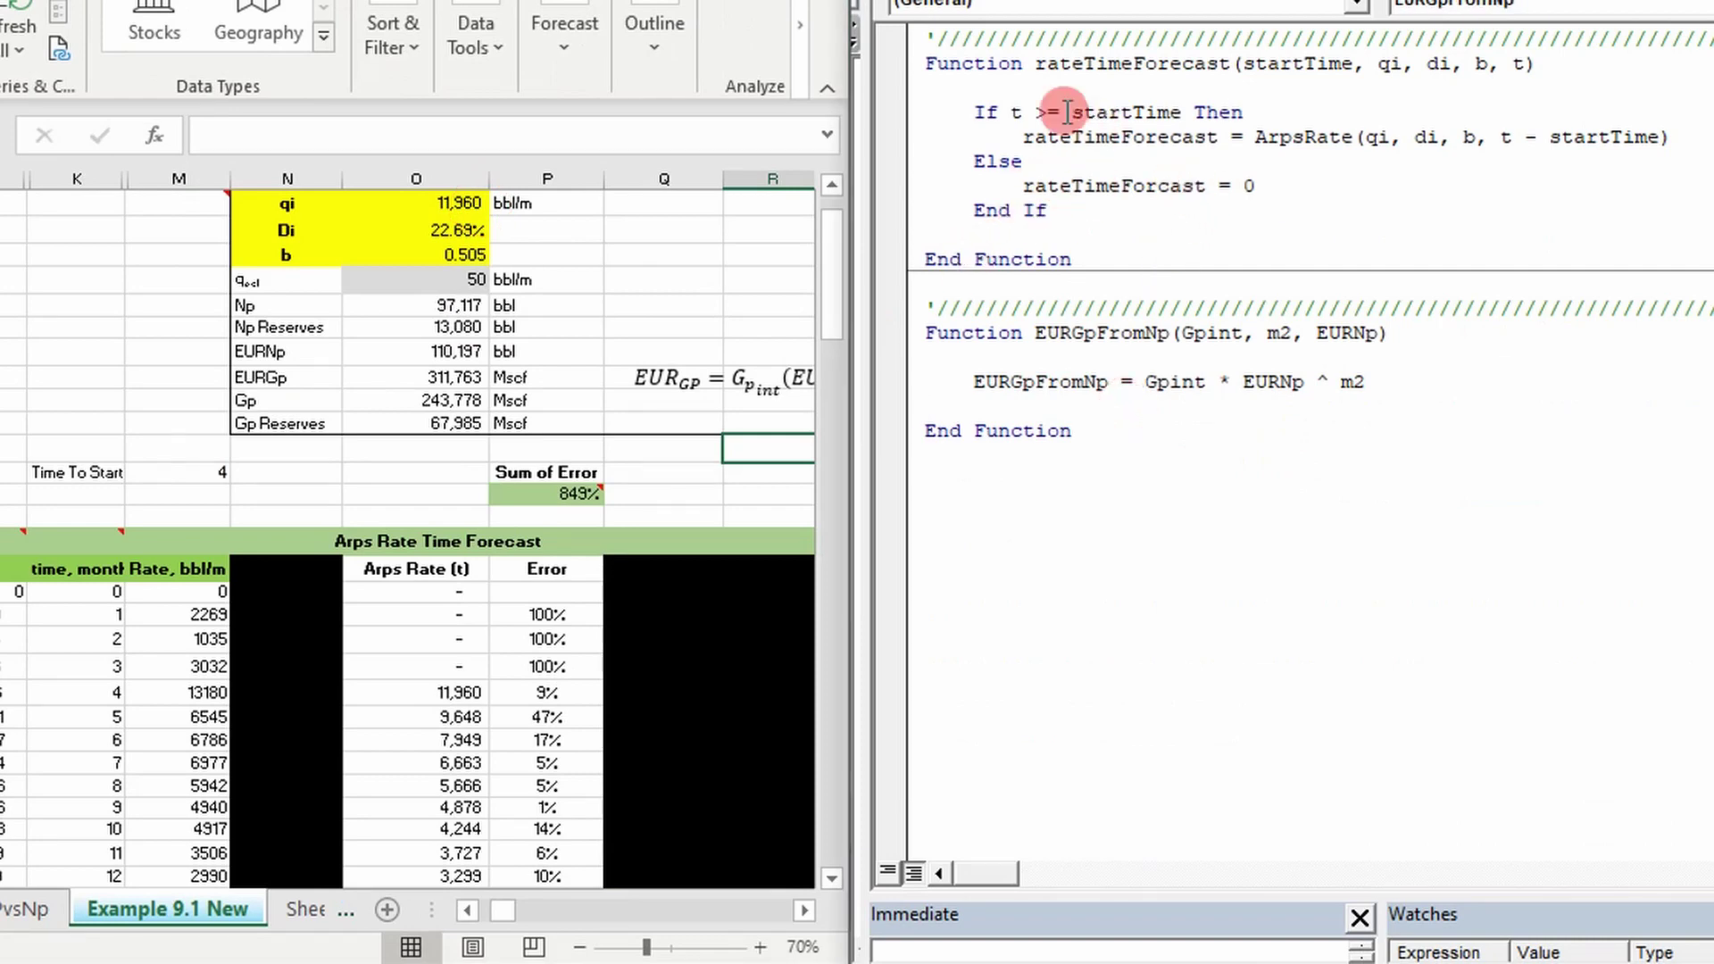
Compare the t >= startTime condition and Else branch of rateTimeForecast with the month 4 row of the Arps forecast table
drag(1007, 113, 1048, 112)
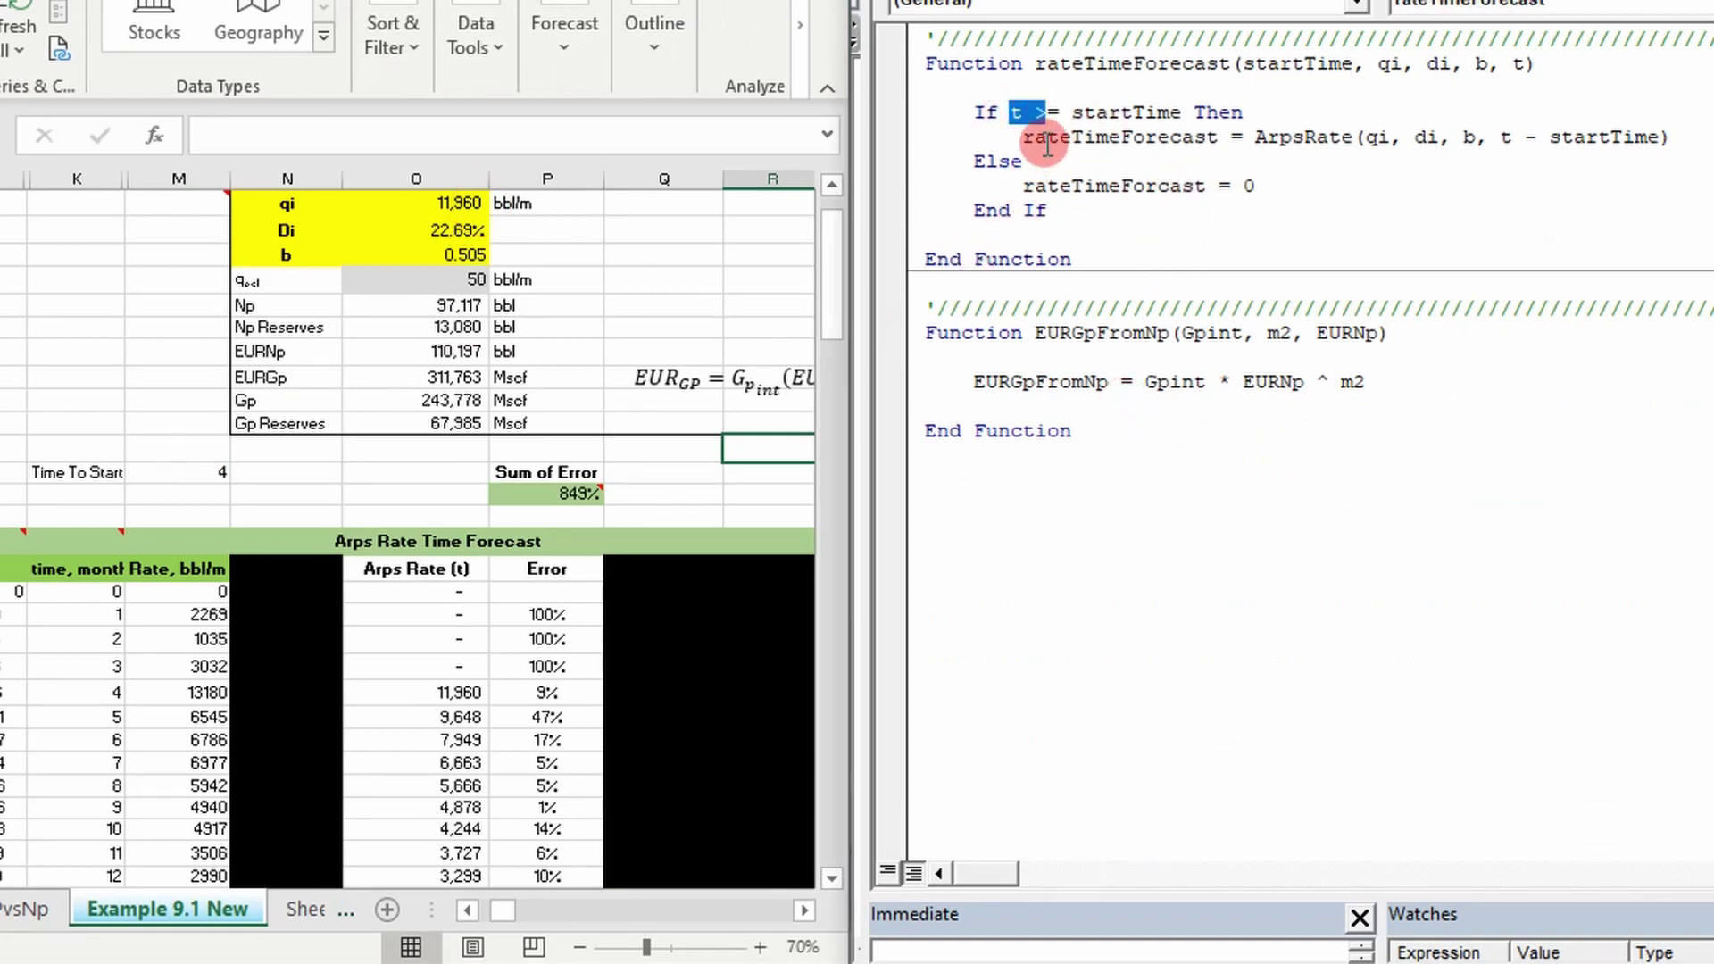
drag(1025, 187, 1077, 189)
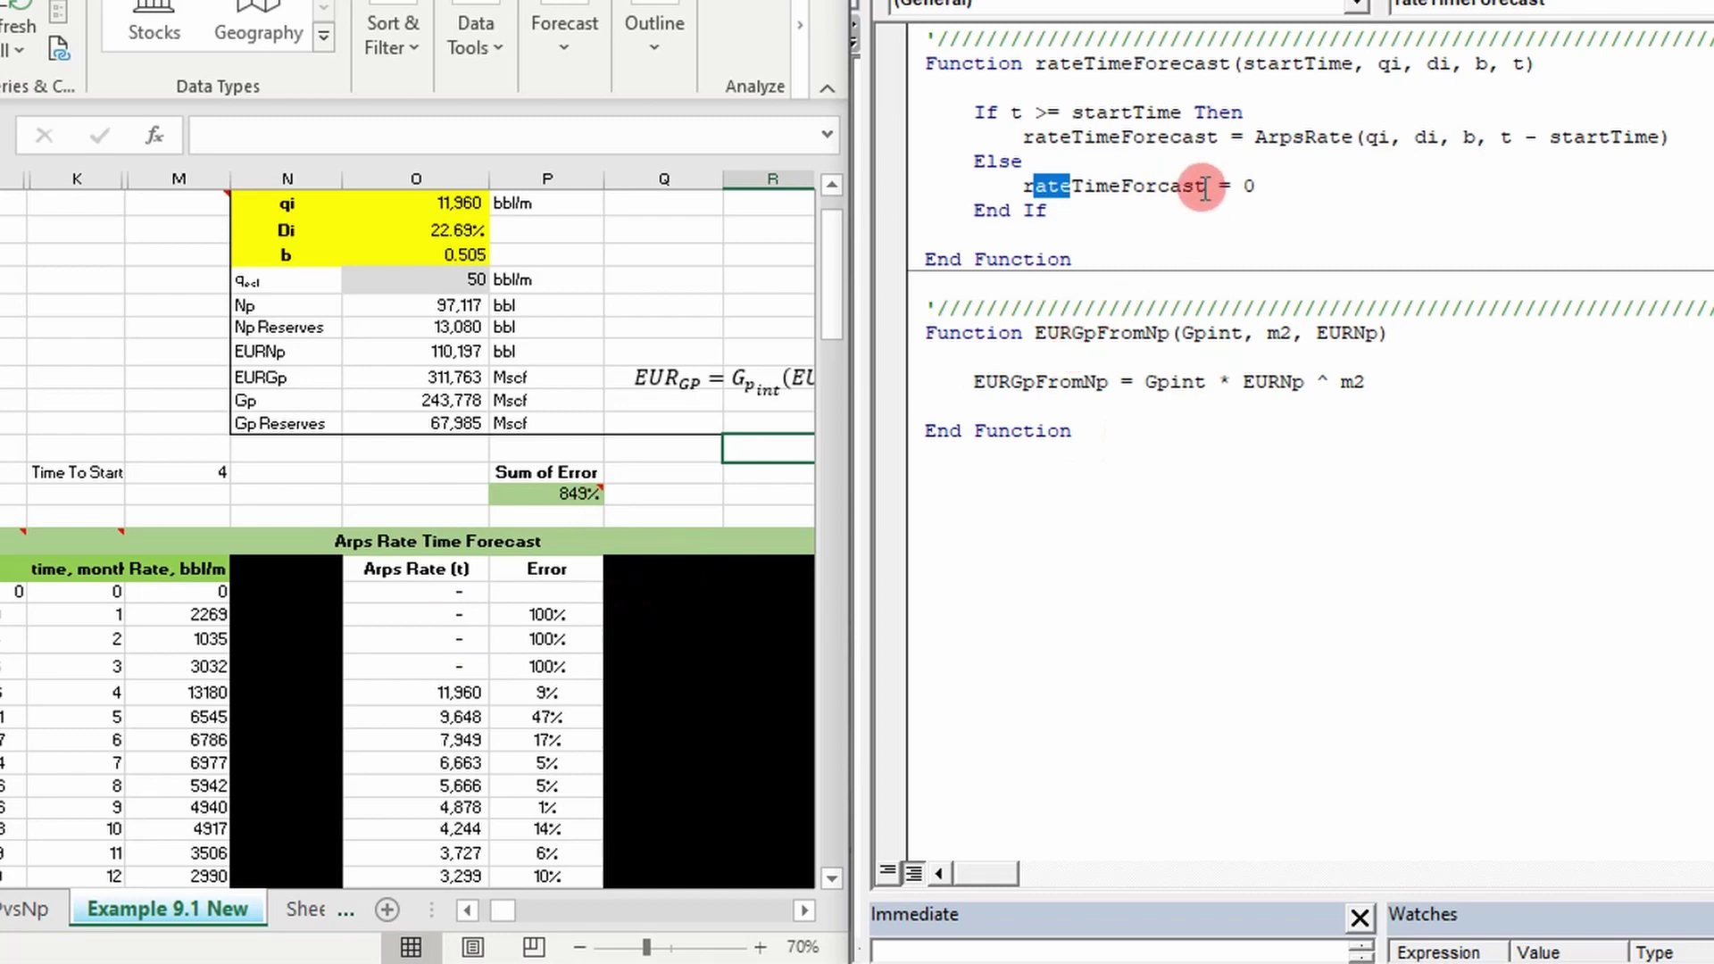
drag(1263, 185, 1033, 186)
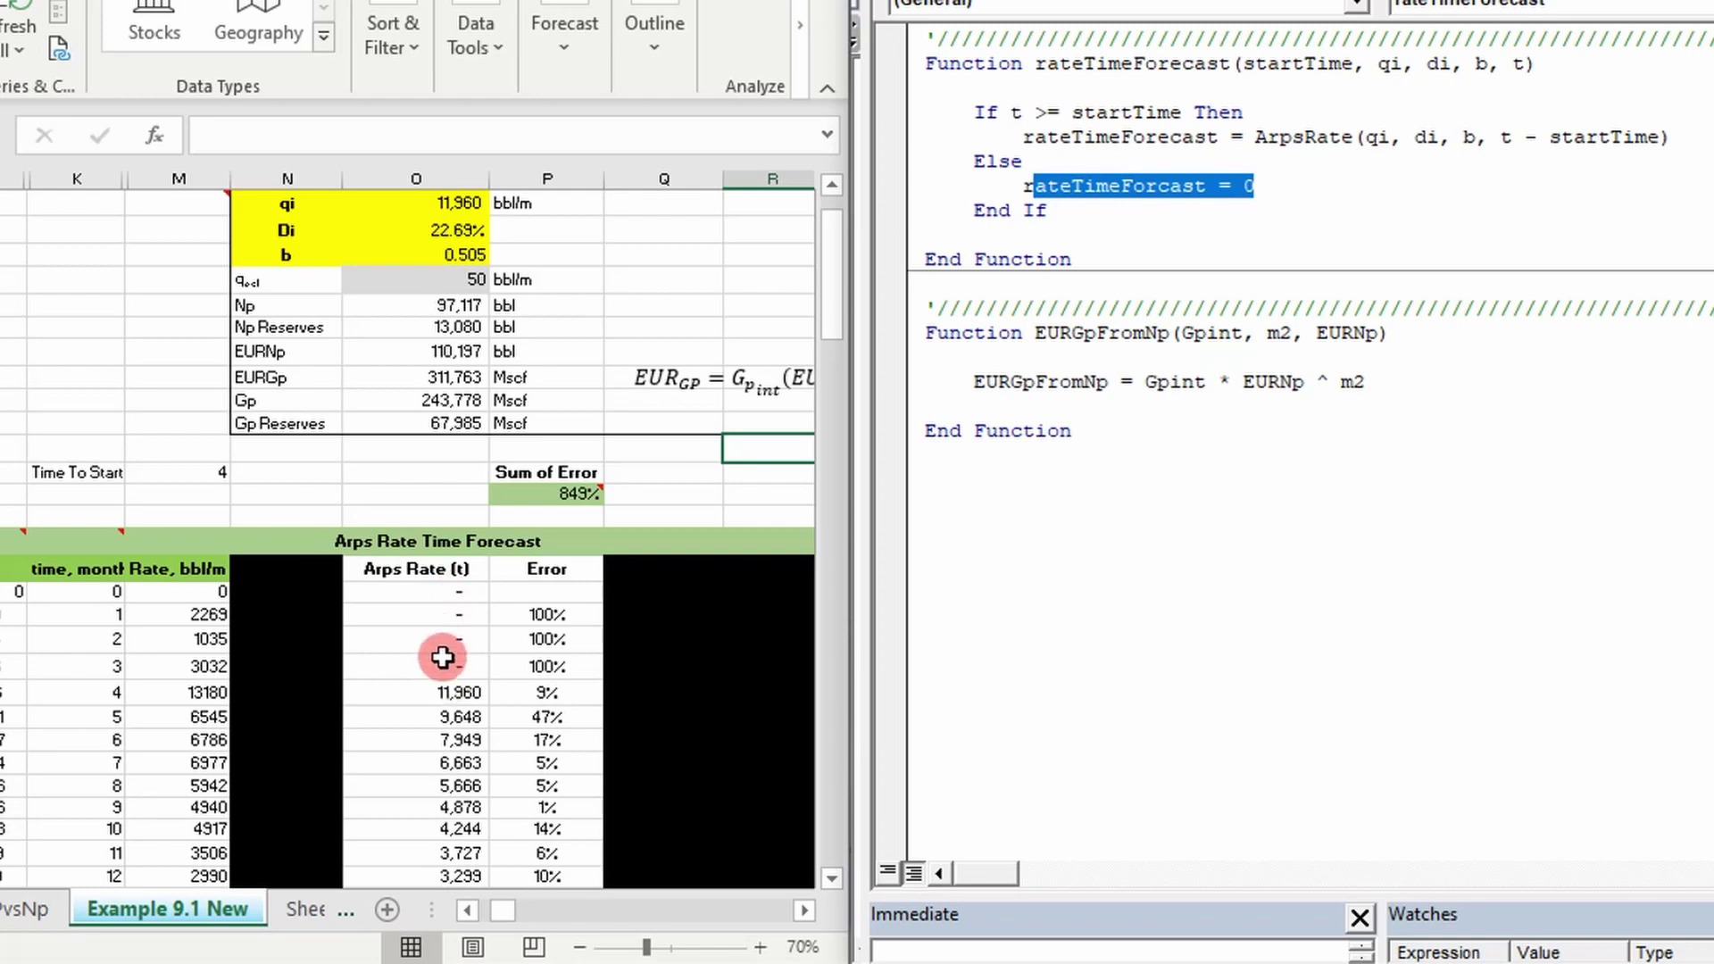
click(3, 693)
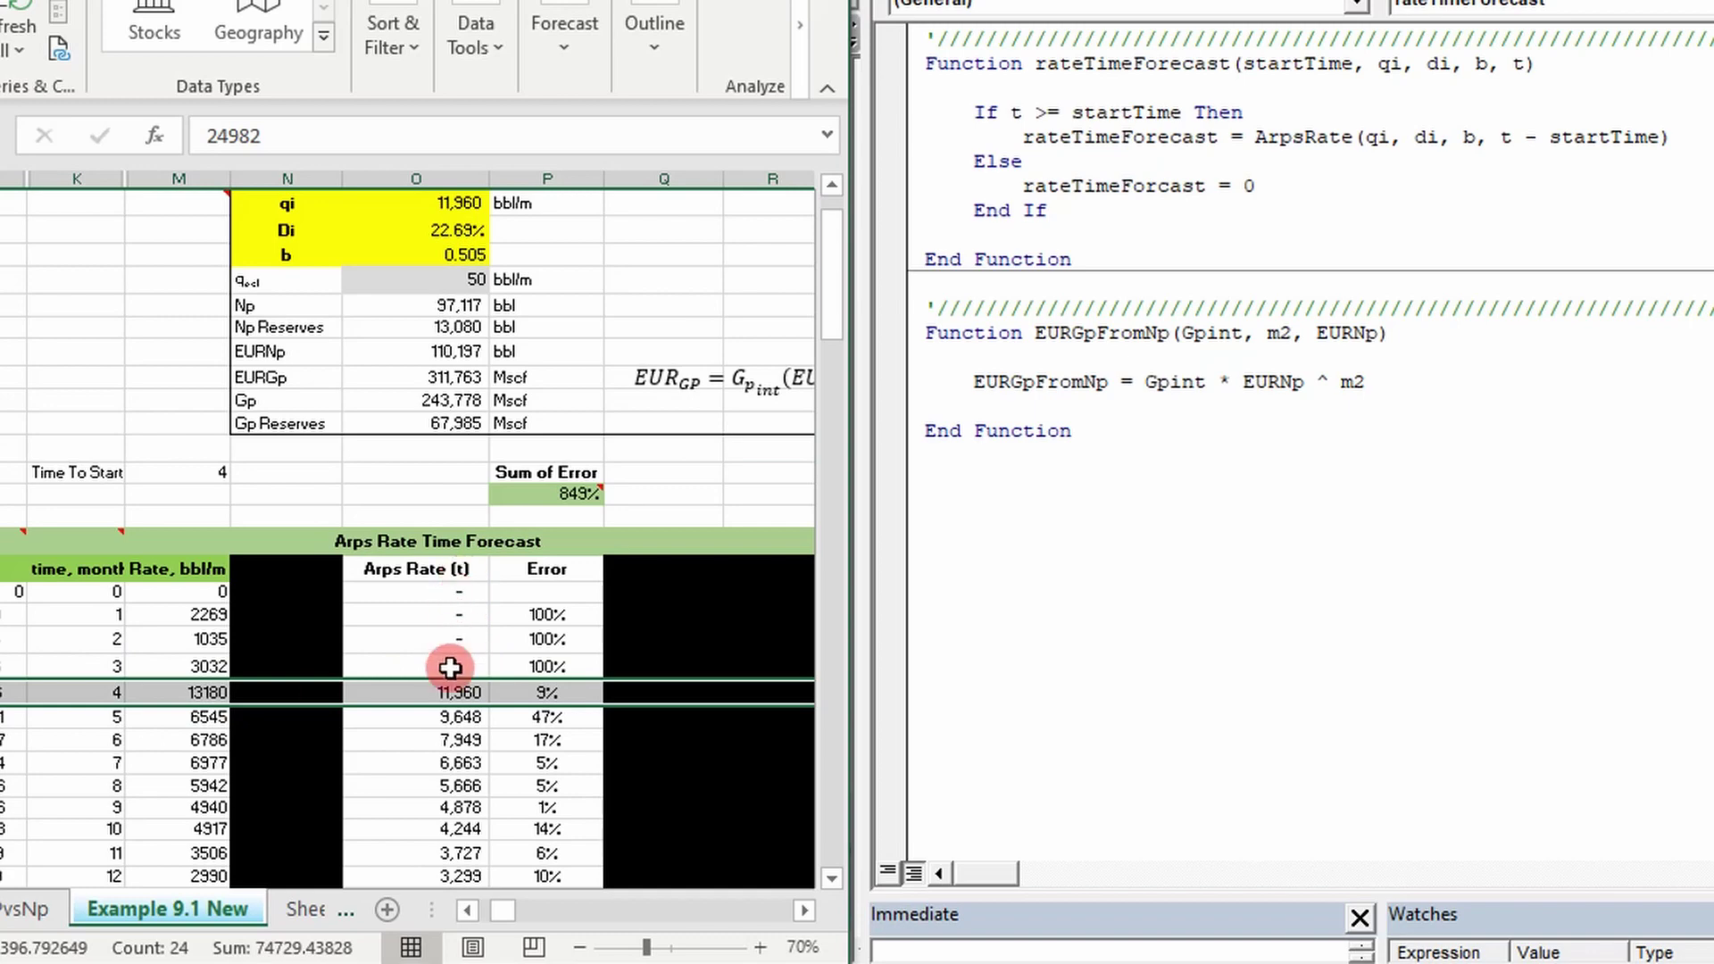
Move the EURGp equation fully into view beside the results and compare it with the EURGpFromNp function's Gpint * EURNp ^ m2 line
click(1145, 440)
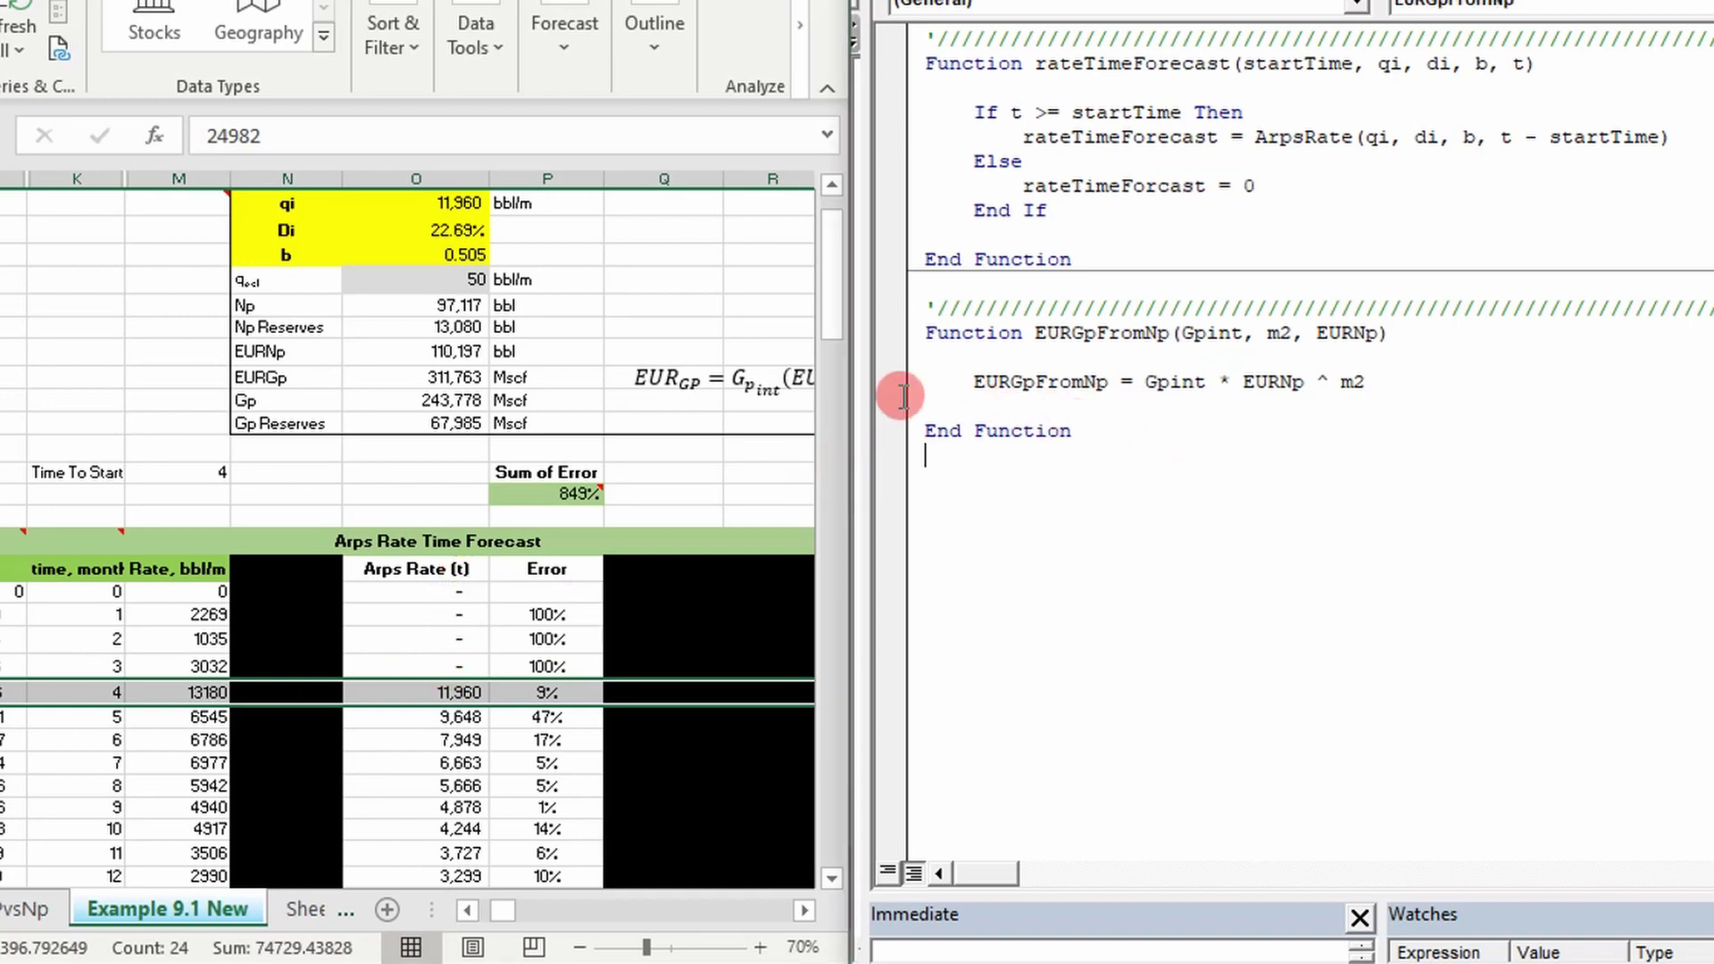
click(657, 384)
drag(659, 397, 563, 406)
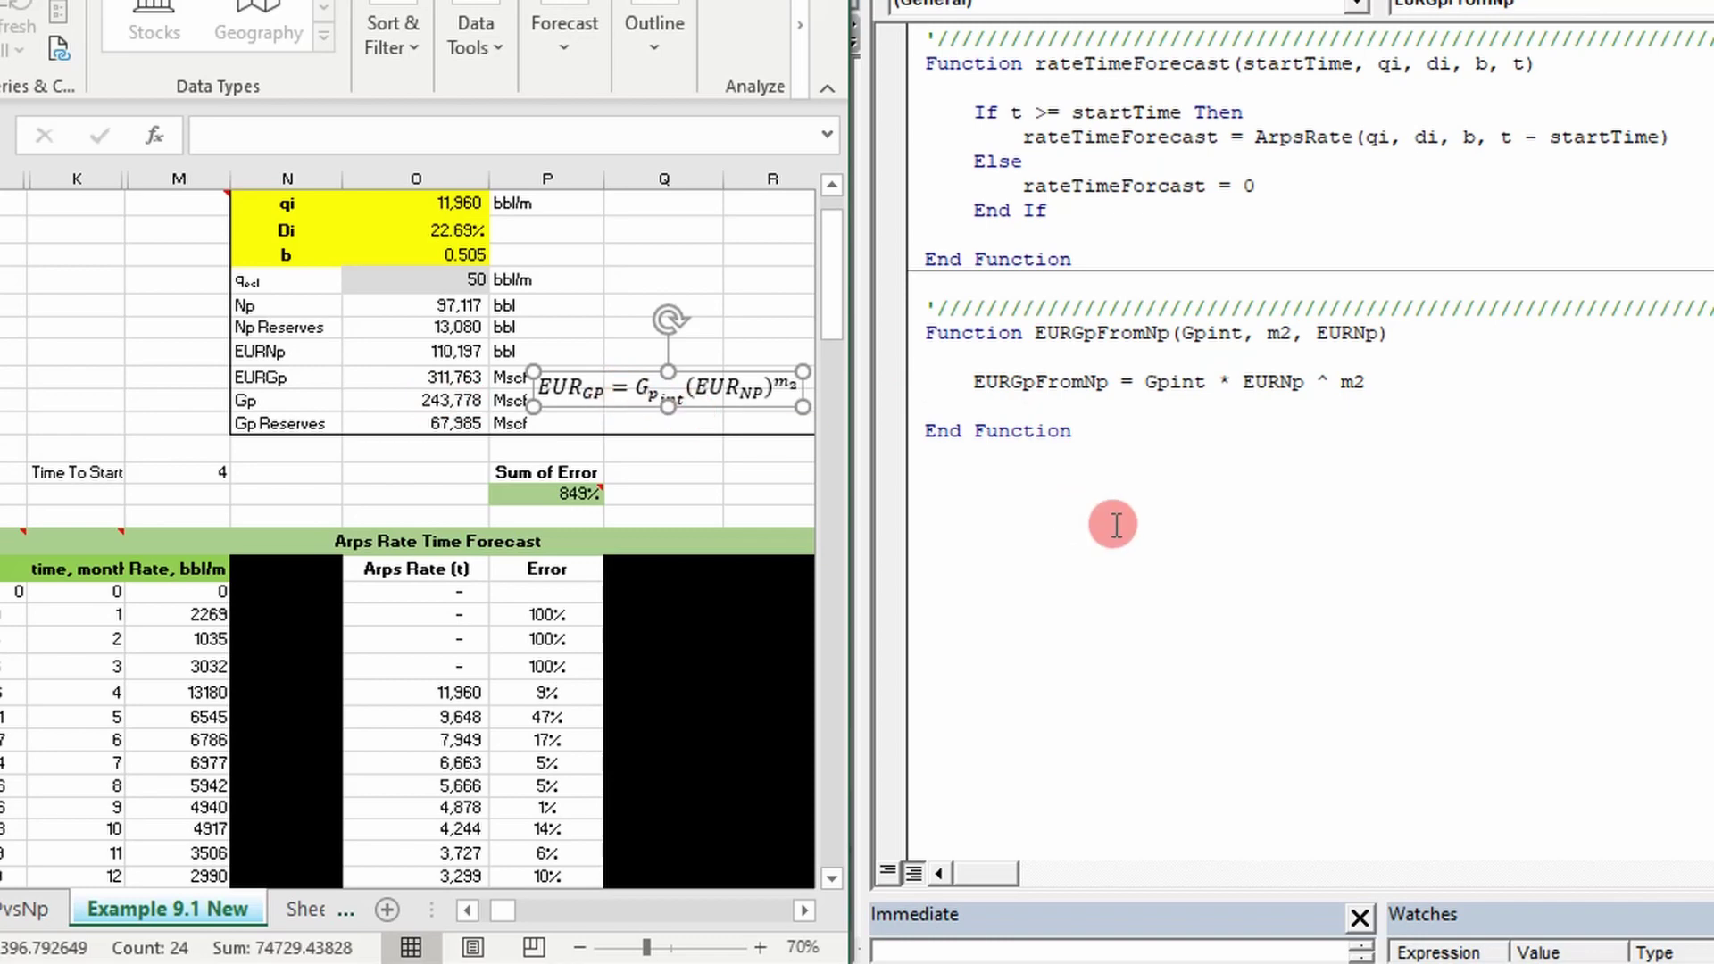
drag(1146, 437, 929, 41)
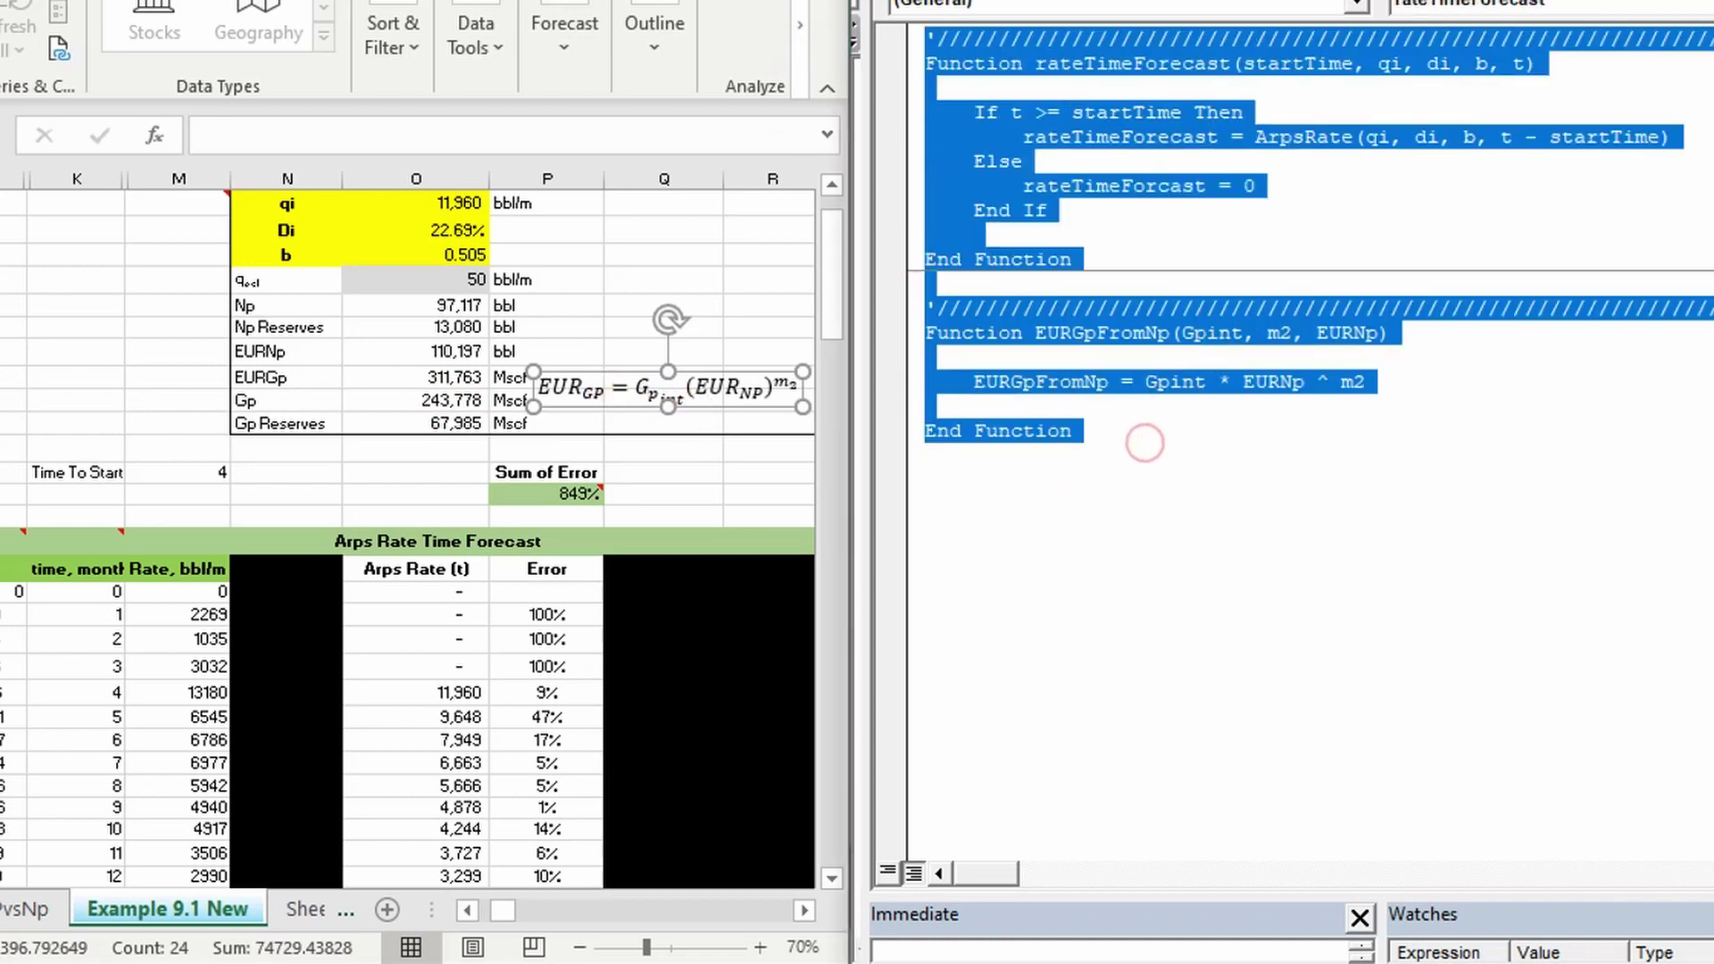
click(1444, 597)
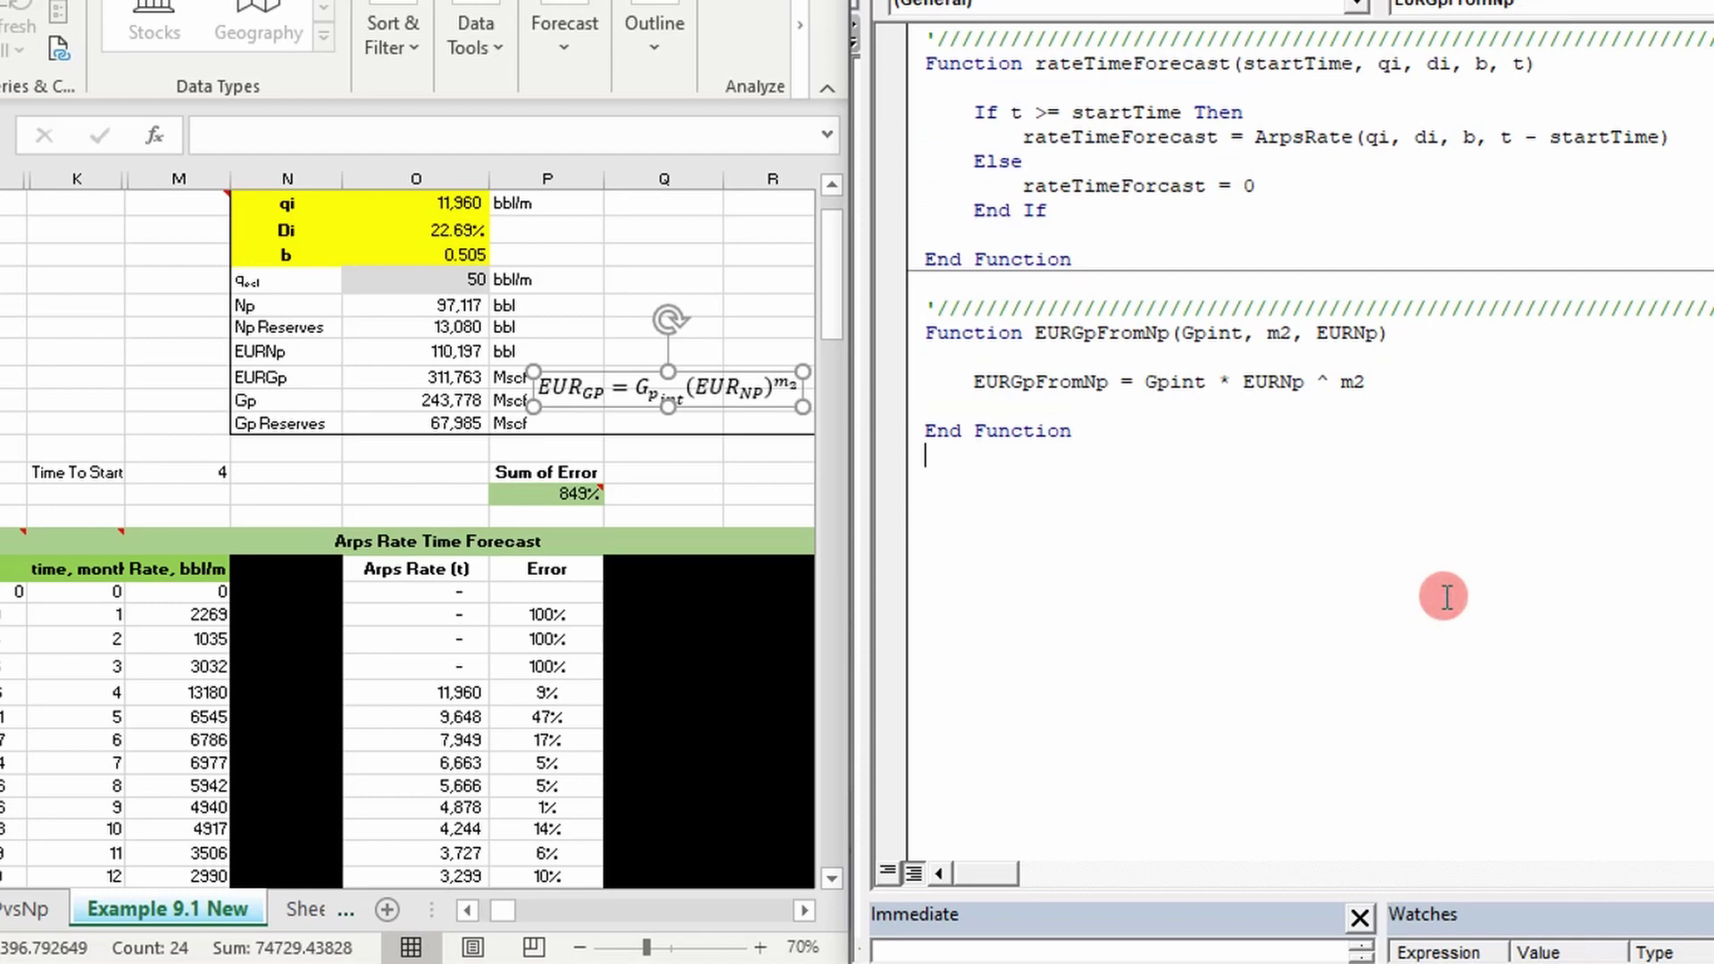
Return to the full worksheet and review the Gp Reserves row together with the Decline Curve chart
click(415, 430)
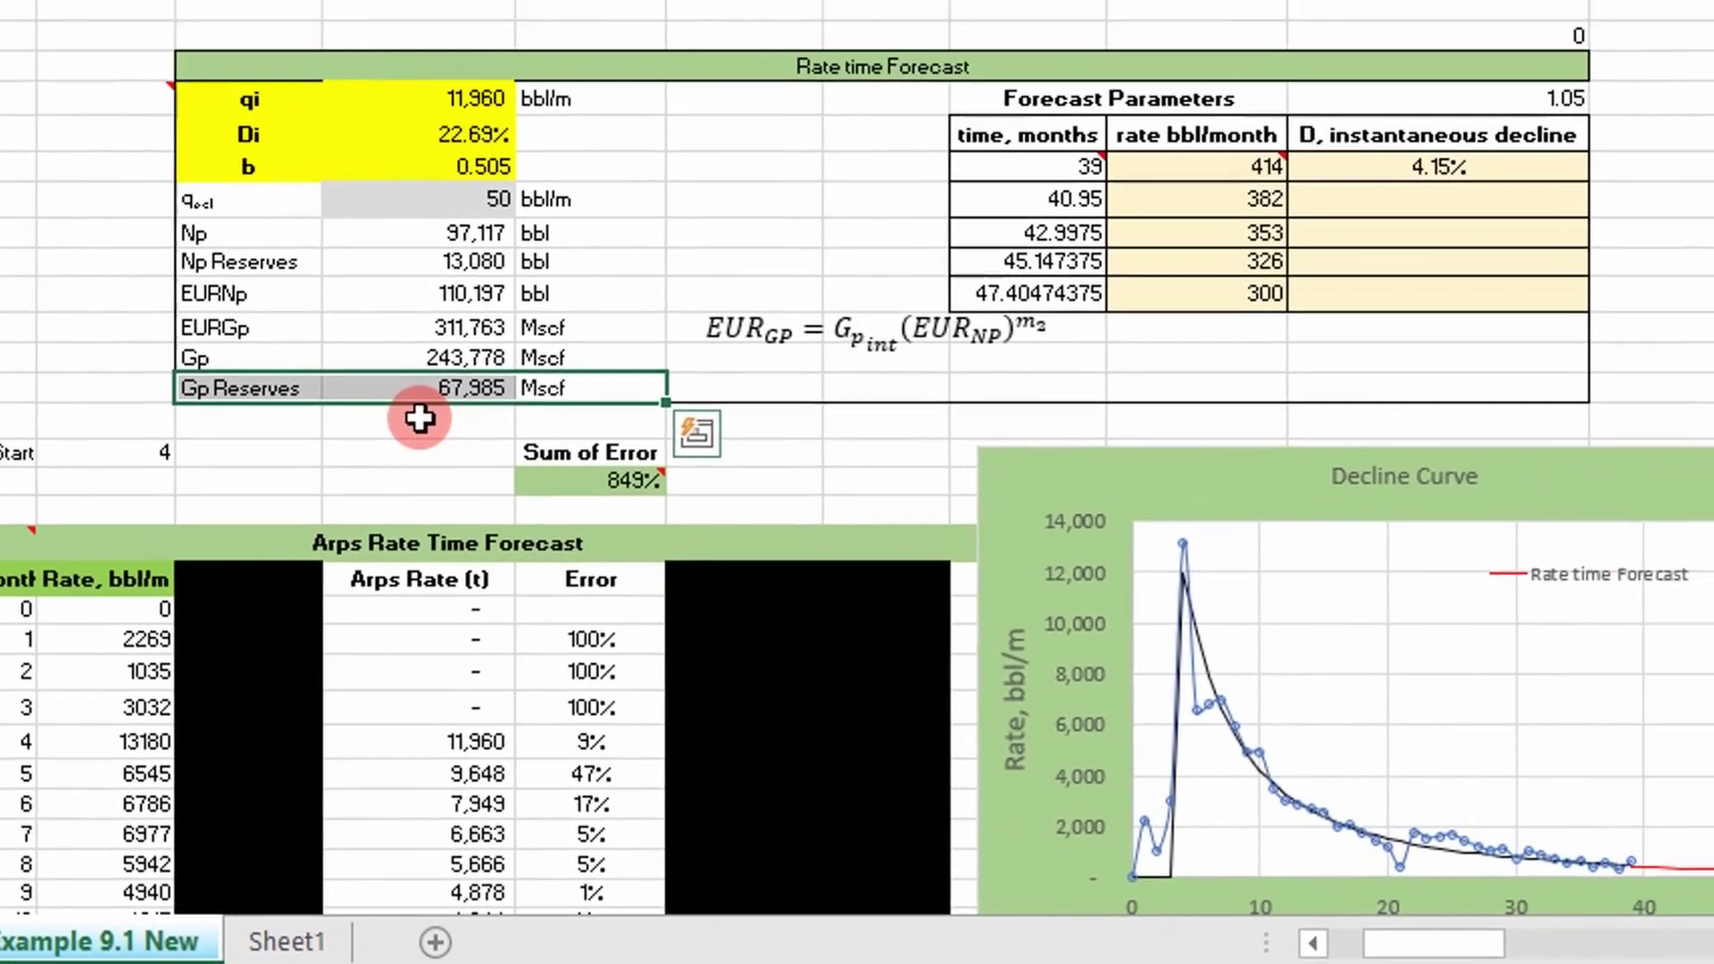
scroll(1259, 870, down, 1)
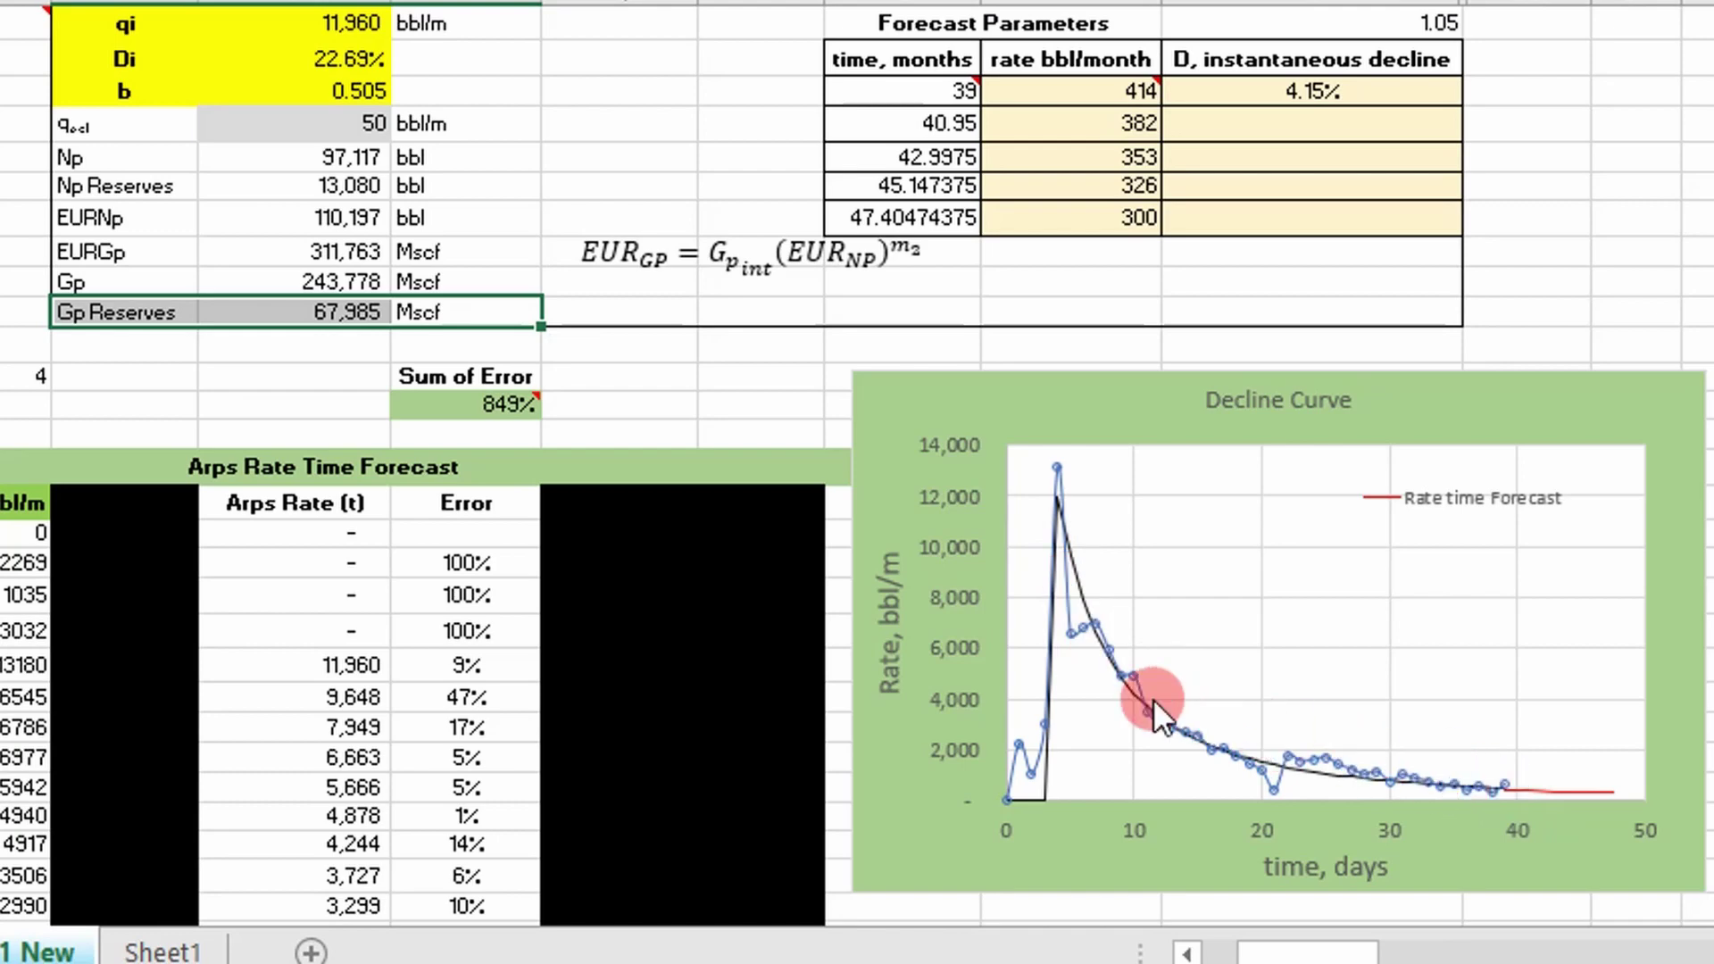
mouse_move(1149, 710)
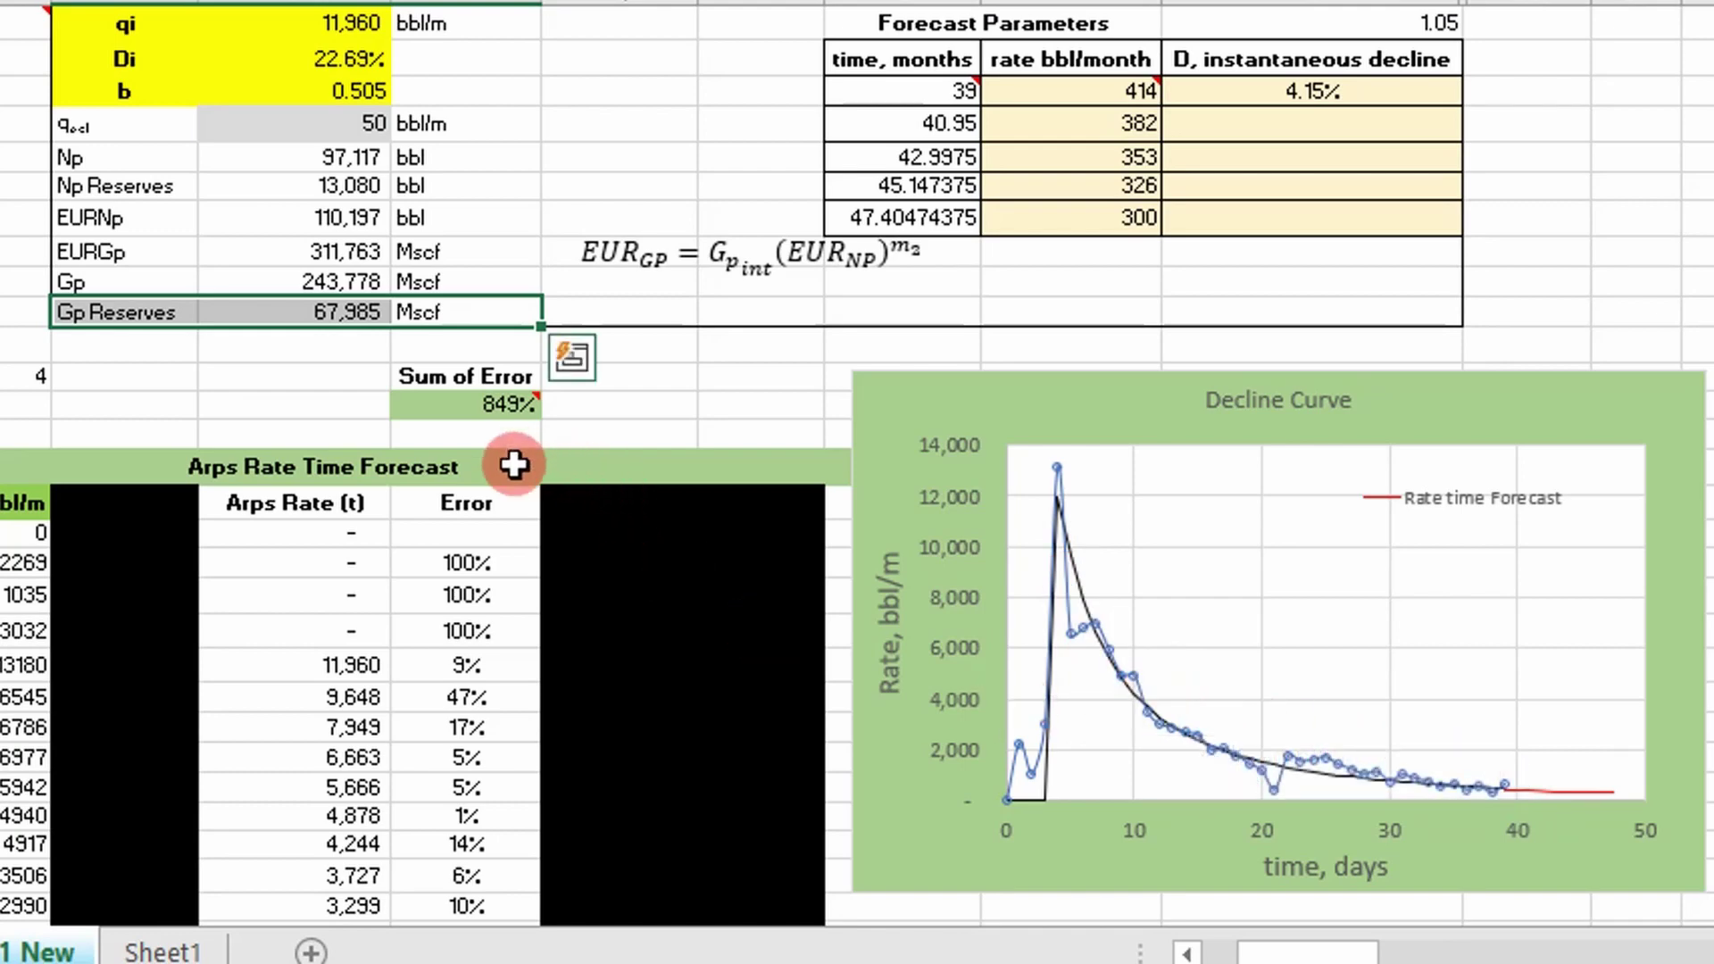